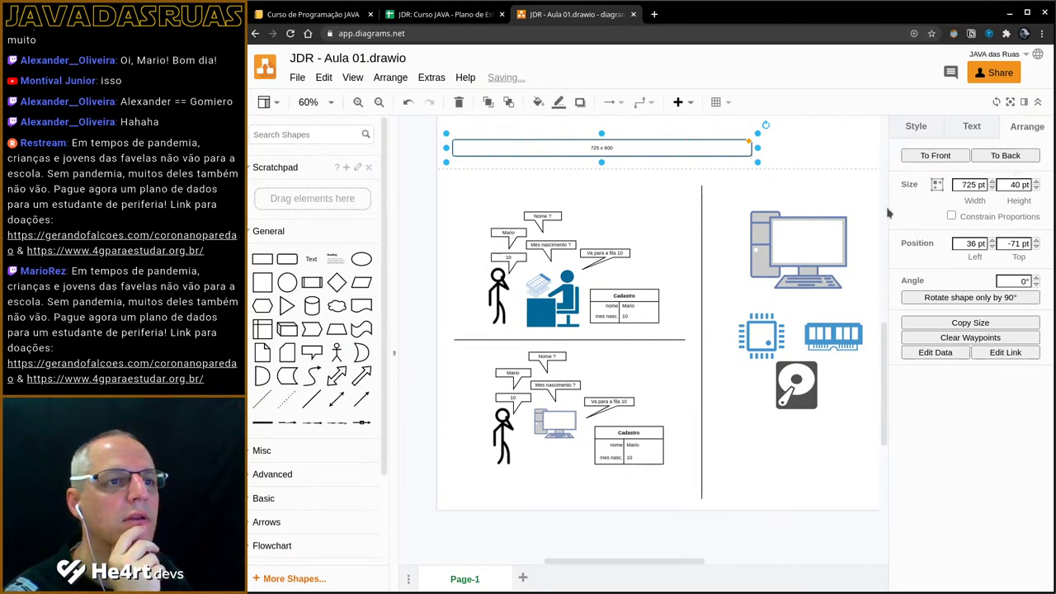
# - Hide the format settings and move the 725 x 900 box so it starts at the page's left edge
pyautogui.click(427, 164)
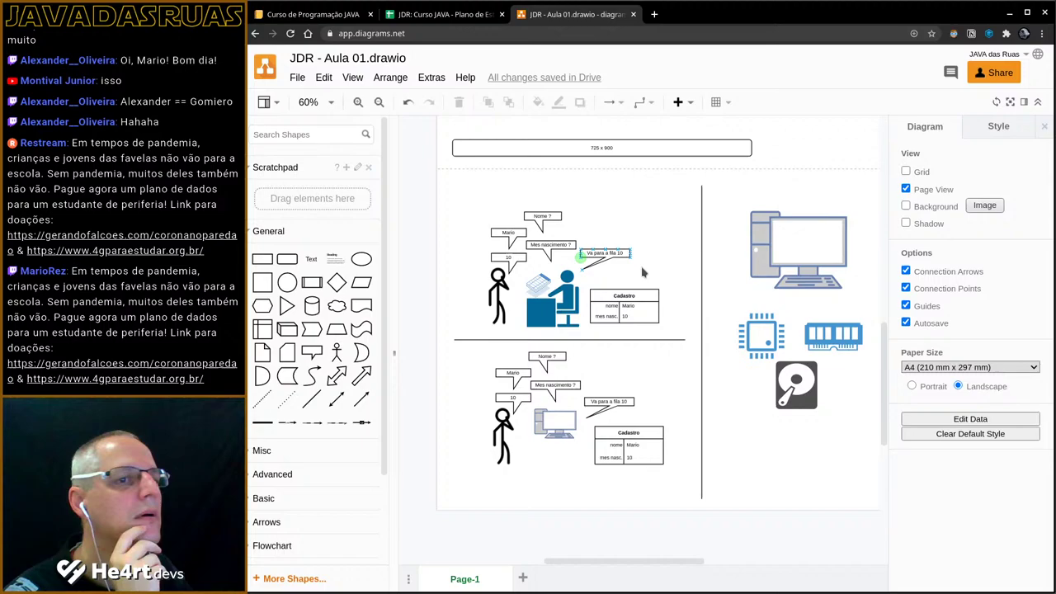
pyautogui.click(1038, 102)
pyautogui.moveTo(621, 147); pyautogui.dragTo(607, 156)
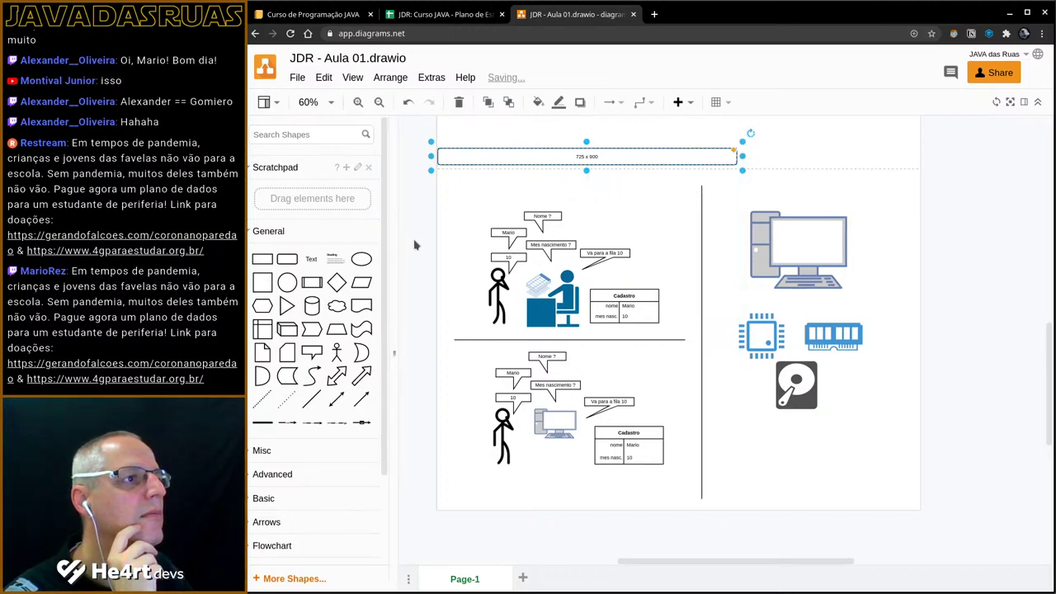
# - Show the ruler around the drawing area
pyautogui.click(352, 78)
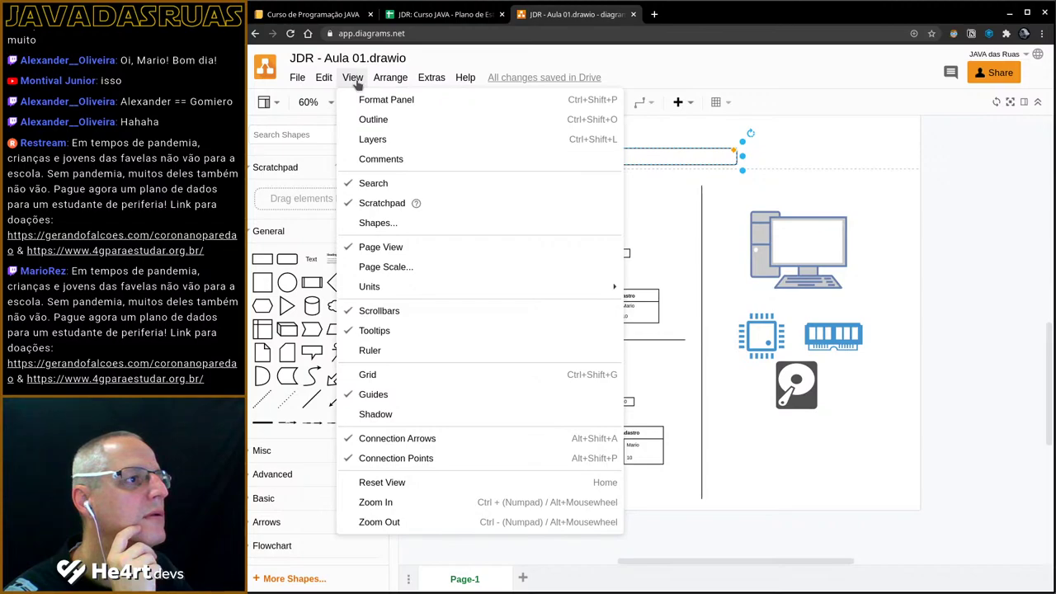
pyautogui.click(310, 134)
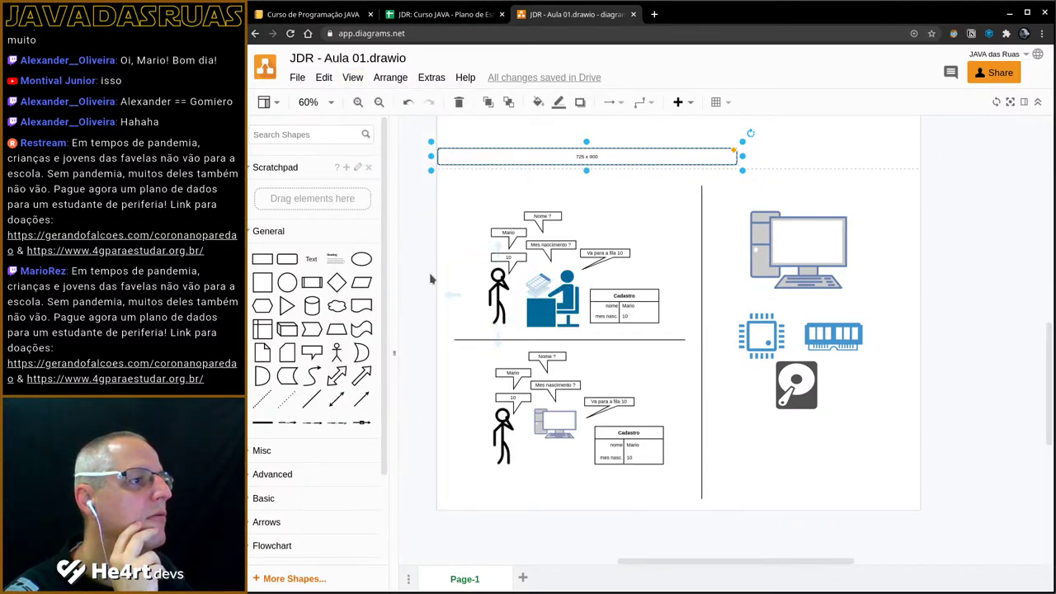
pyautogui.moveTo(266, 403)
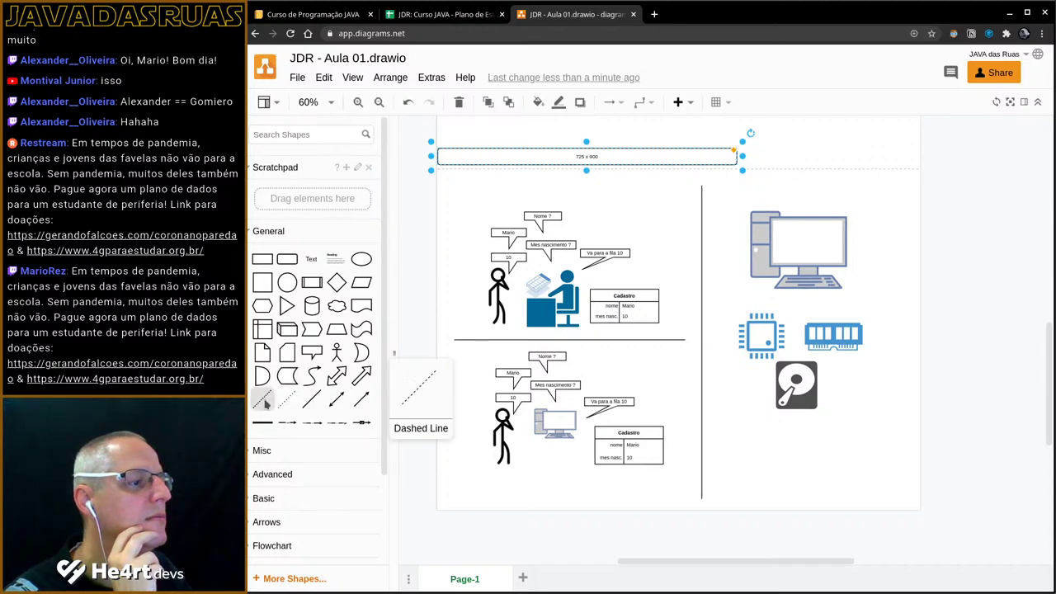
pyautogui.click(297, 78)
pyautogui.moveTo(355, 80)
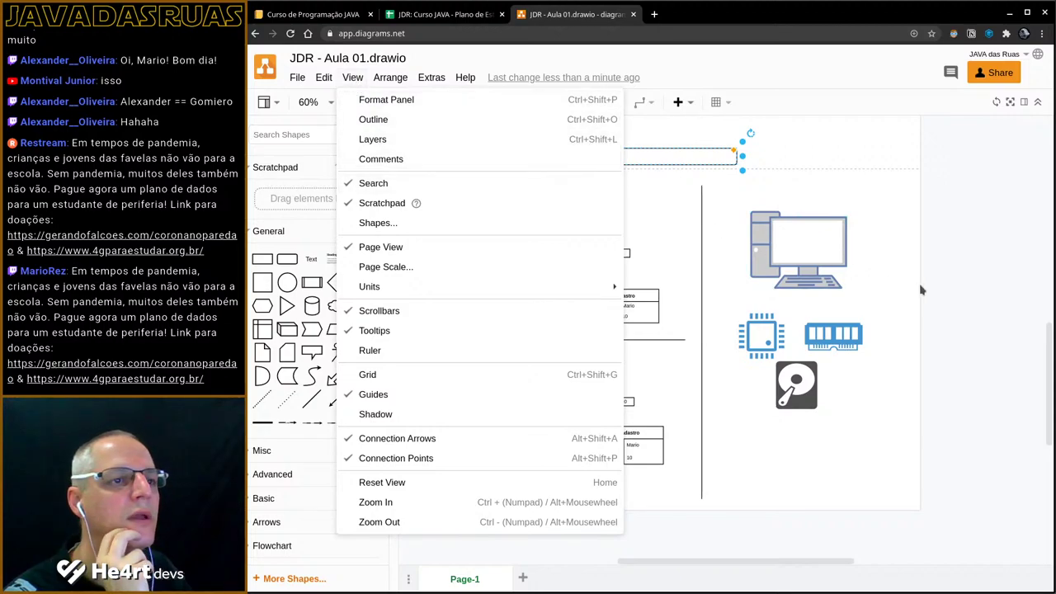
pyautogui.click(425, 358)
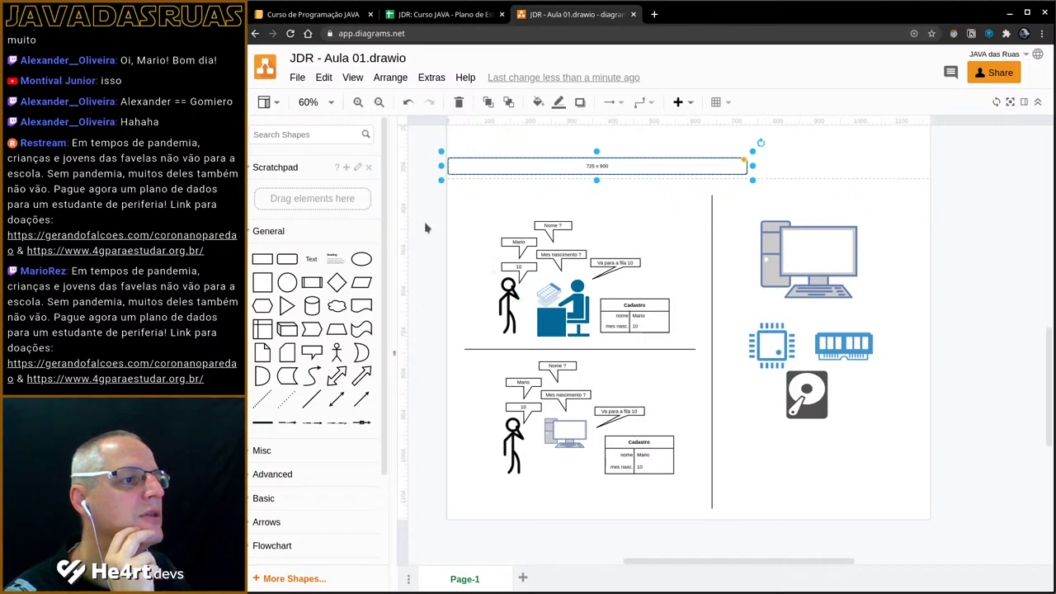
pyautogui.rightClick(498, 125)
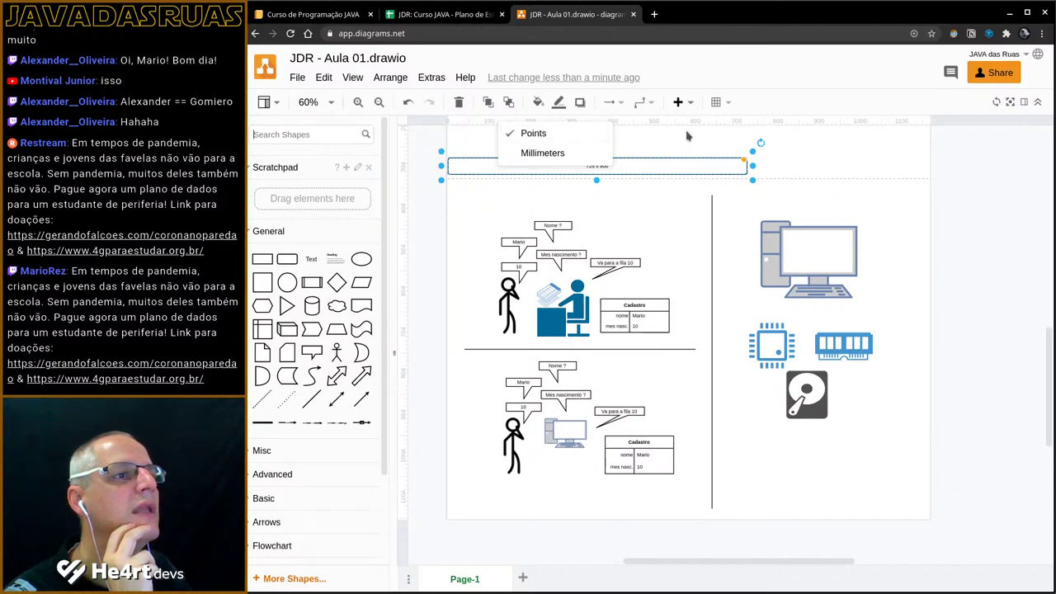
pyautogui.click(949, 193)
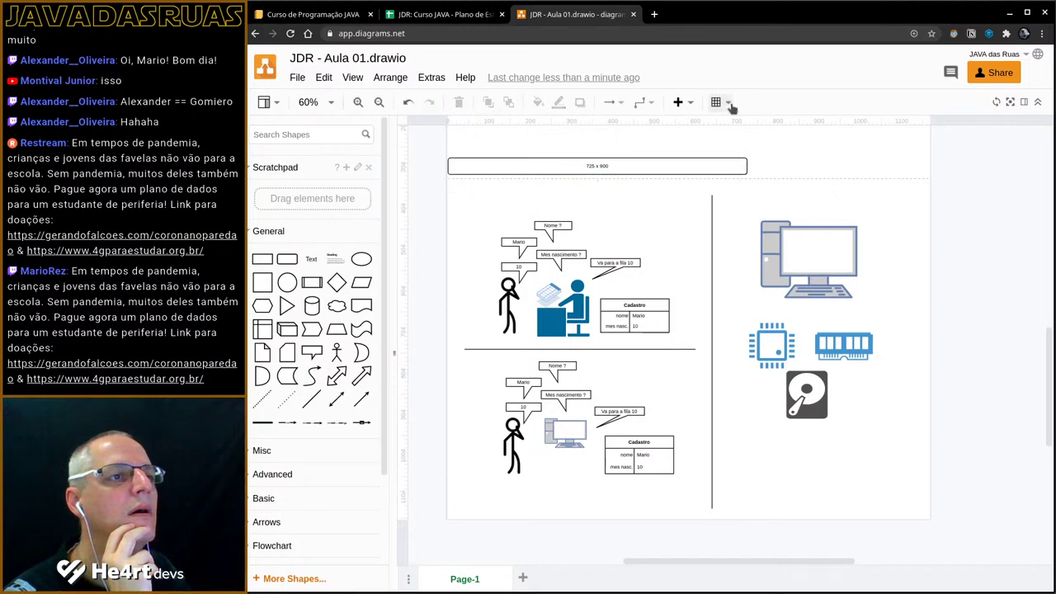
pyautogui.click(730, 102)
pyautogui.click(950, 219)
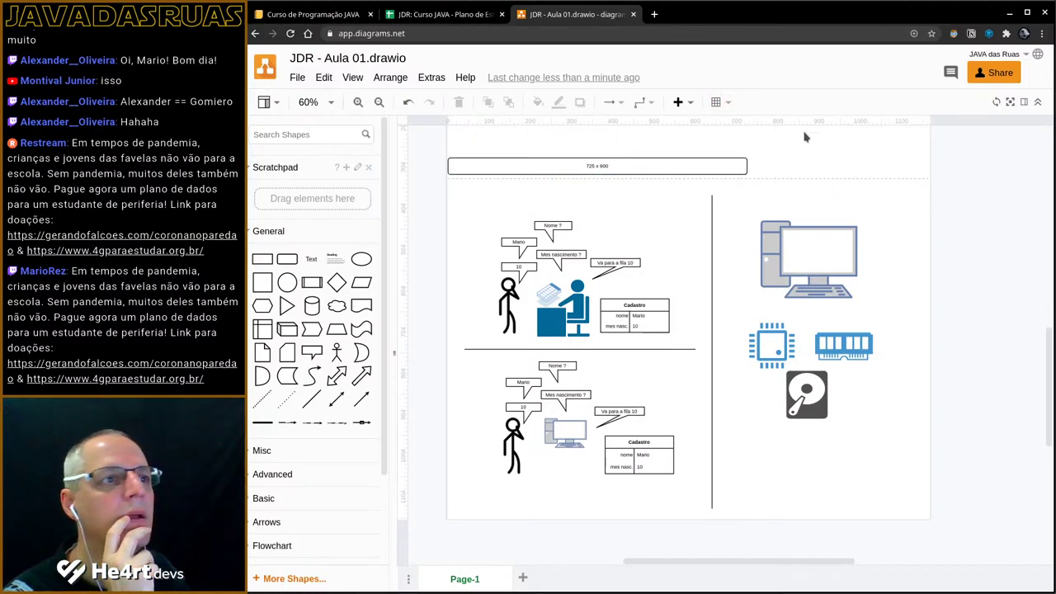
pyautogui.click(716, 103)
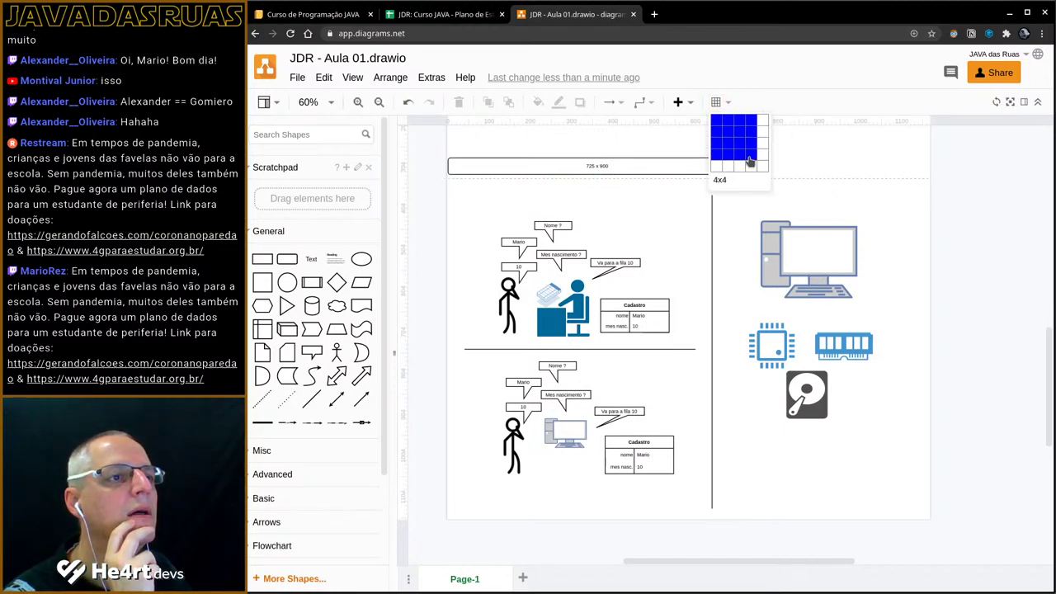
pyautogui.click(1038, 249)
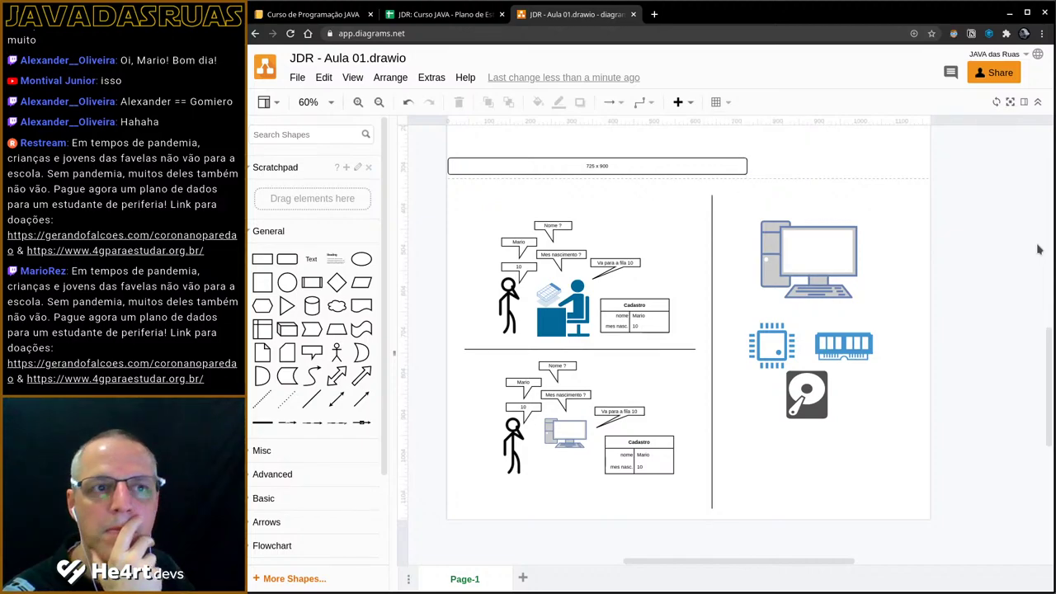
# - Delete the vertical and horizontal divider lines and the large computer, processor, memory and disk images
pyautogui.click(1038, 101)
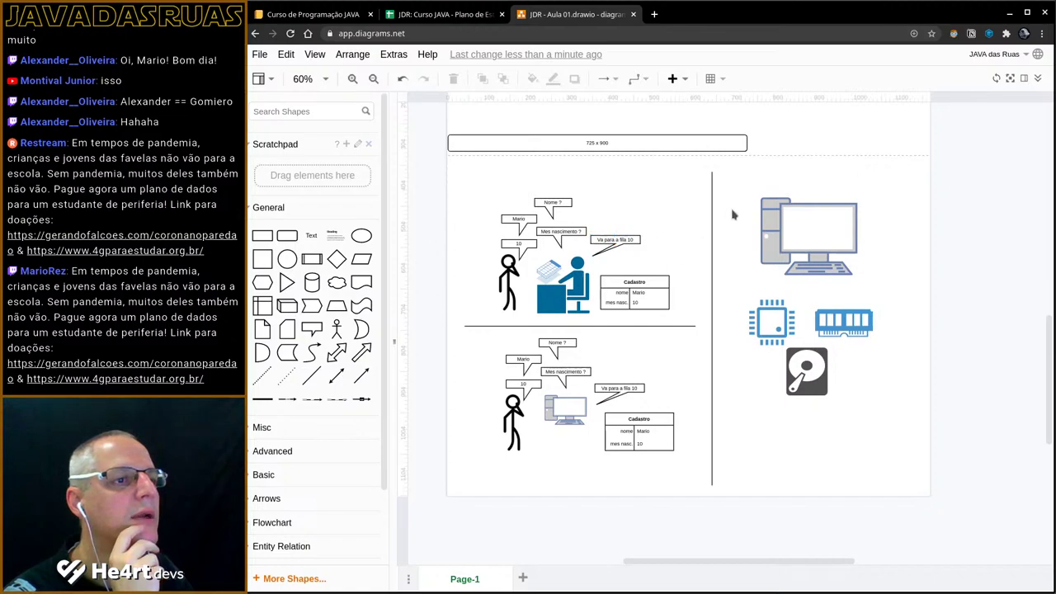
pyautogui.click(711, 230)
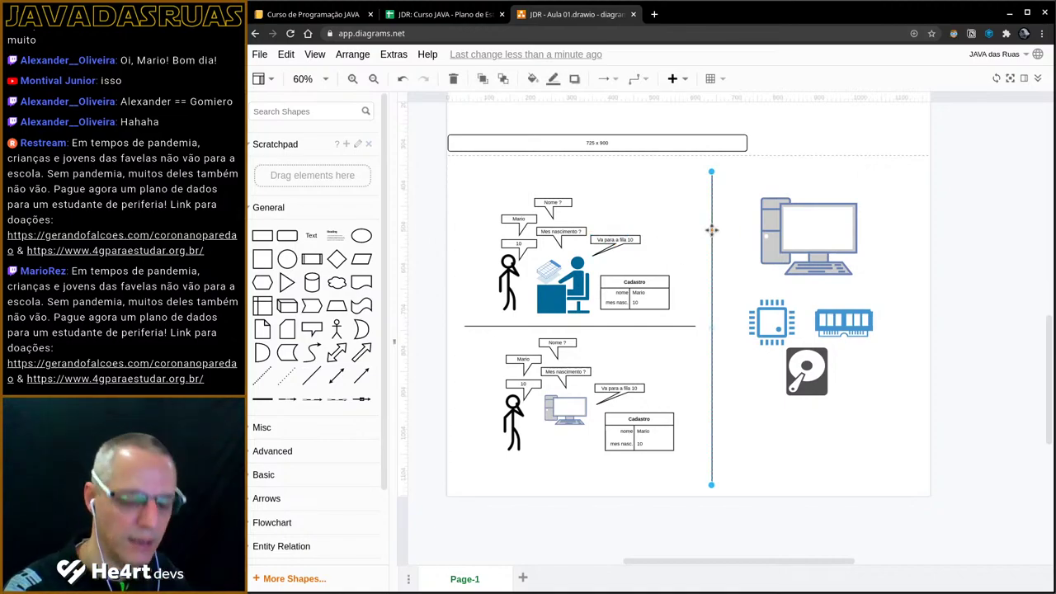
pyautogui.press('Delete')
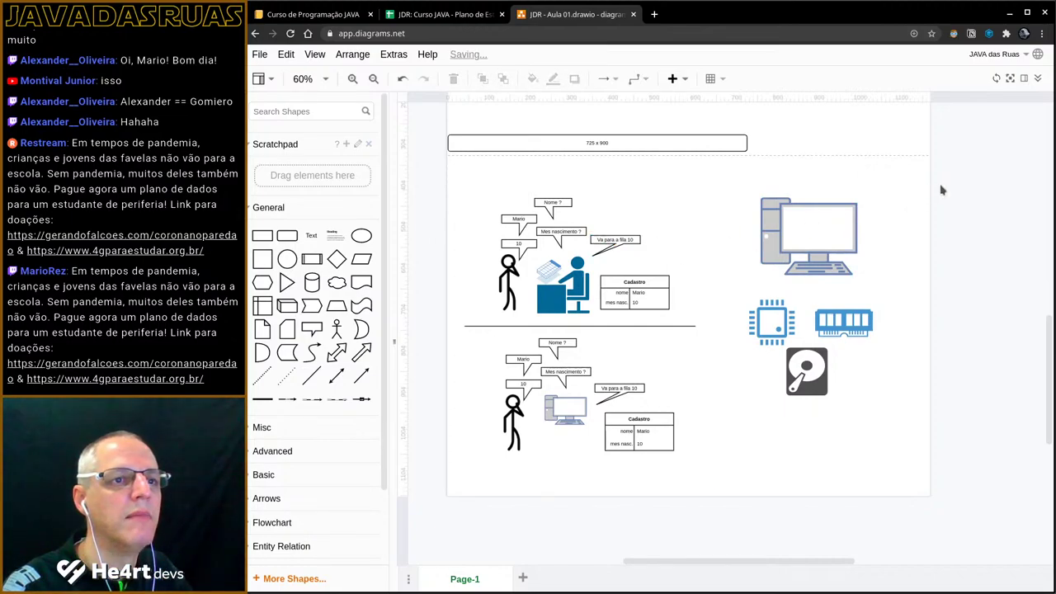
pyautogui.moveTo(947, 185); pyautogui.dragTo(743, 429)
pyautogui.press('Delete')
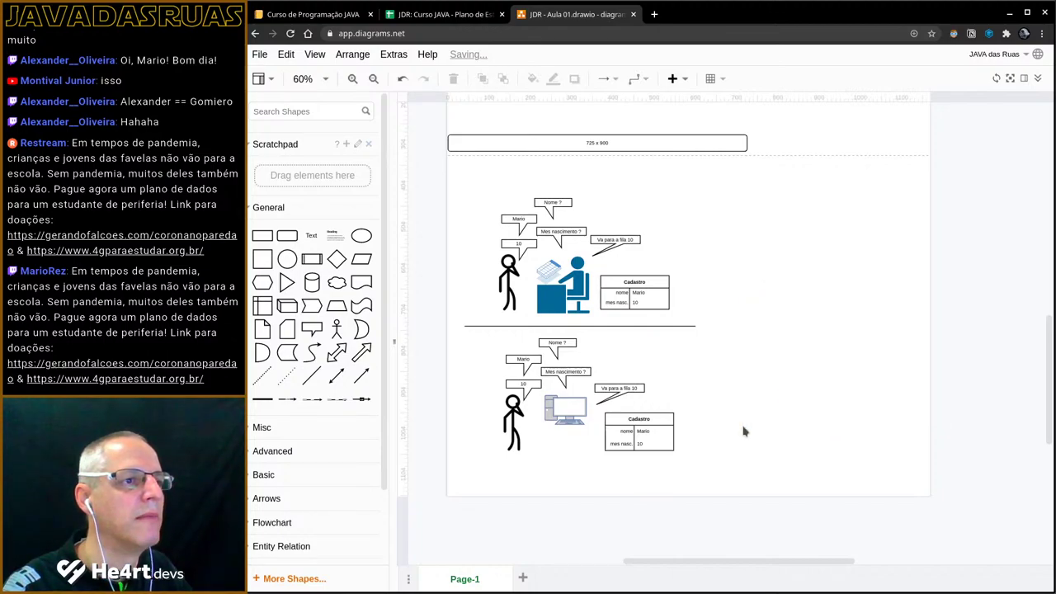
pyautogui.press('Delete')
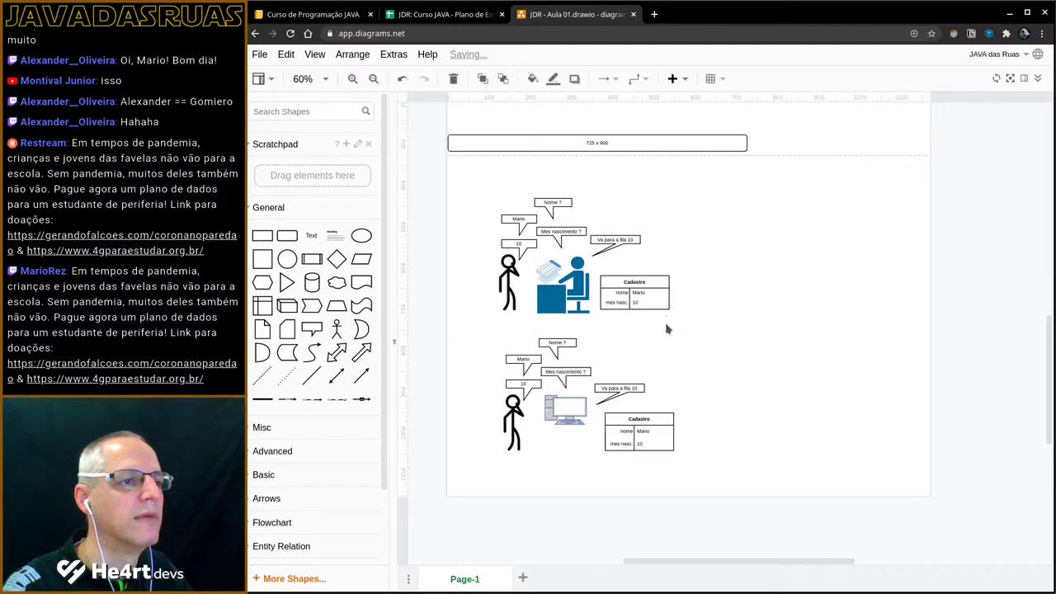
# - Add a dotted line and stretch it downward from the right end of the 725 x 900 box to near the page's bottom
pyautogui.click(287, 375)
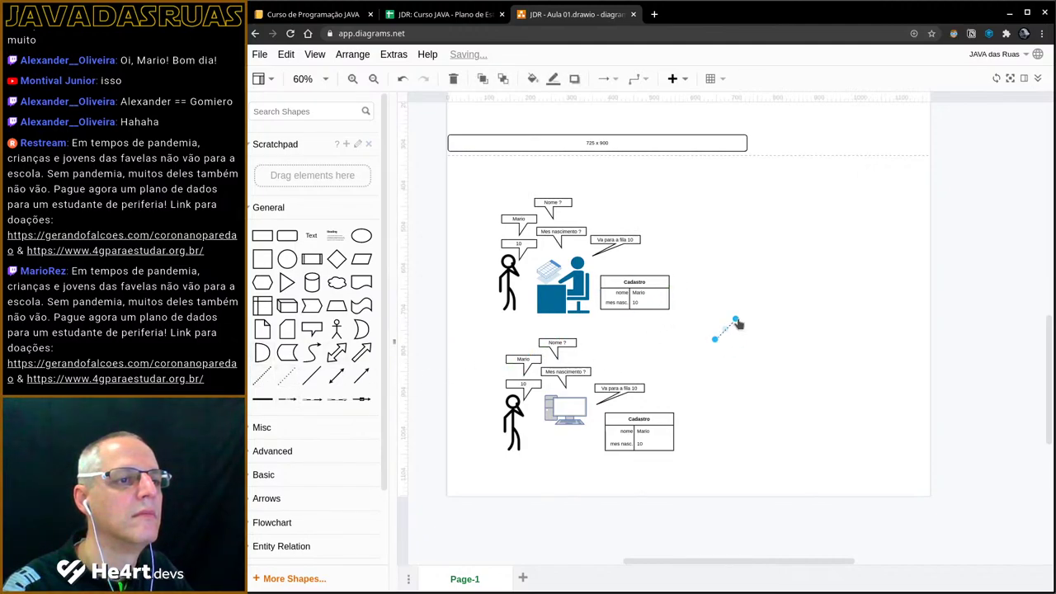
pyautogui.moveTo(737, 324); pyautogui.dragTo(746, 146)
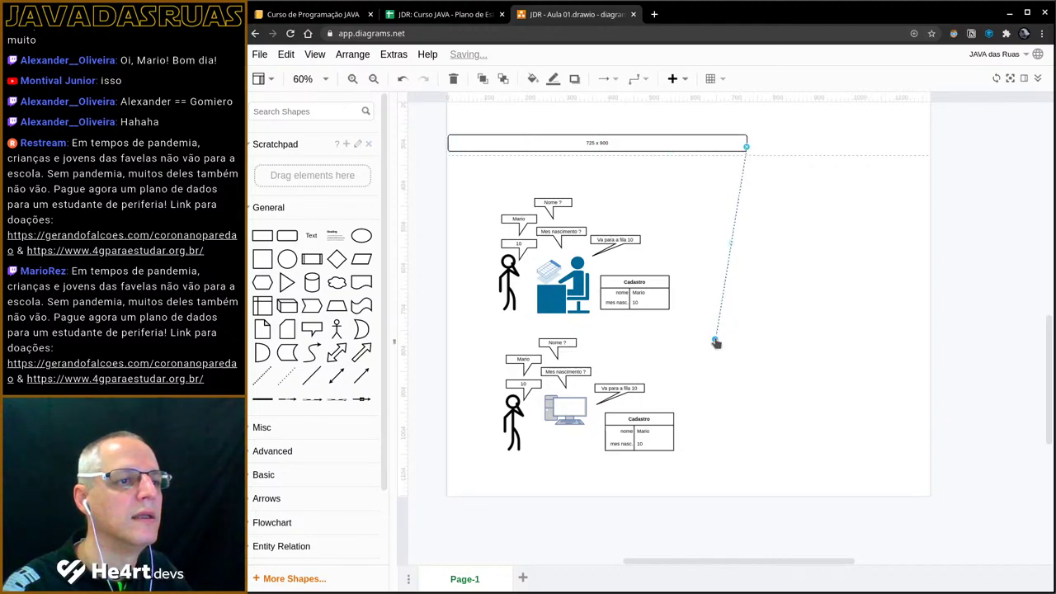
pyautogui.moveTo(715, 342); pyautogui.dragTo(749, 469)
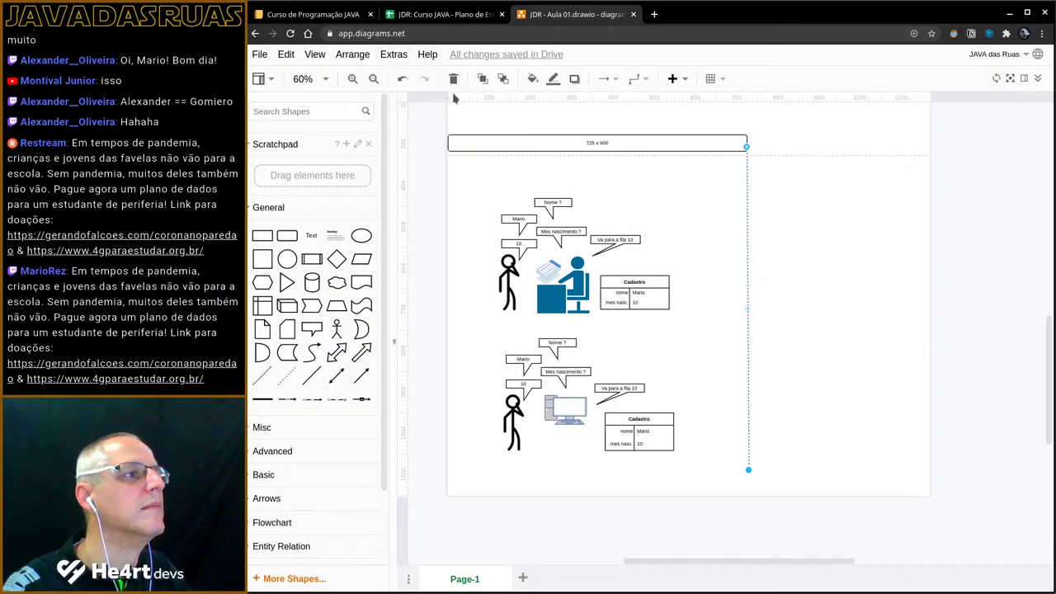
# - Show the grid and straighten the dotted line vertically at about 720 pt, with its upper end detached and placed below the box
pyautogui.click(1038, 78)
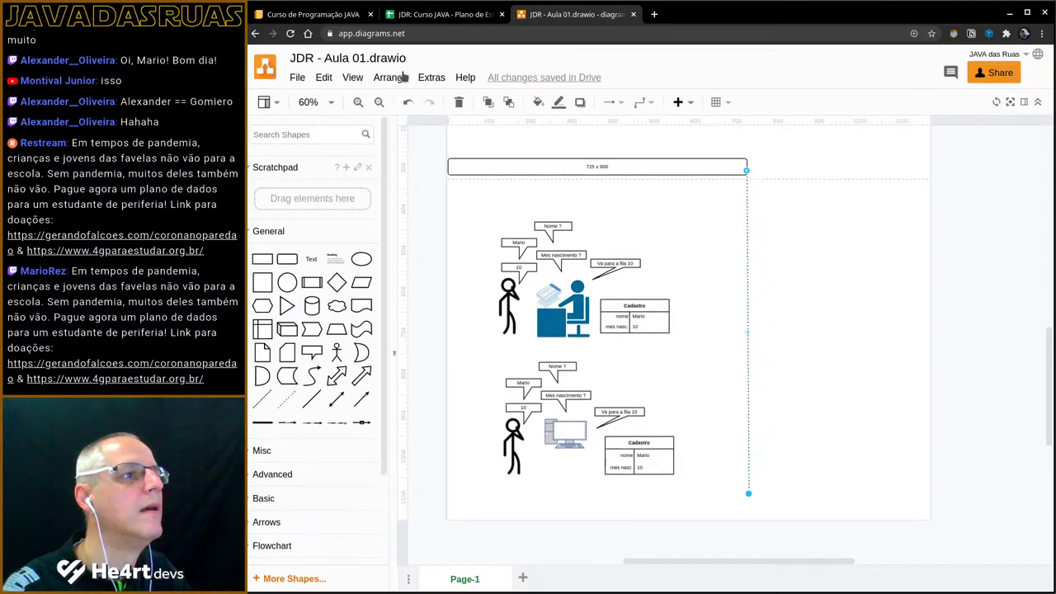
pyautogui.click(354, 80)
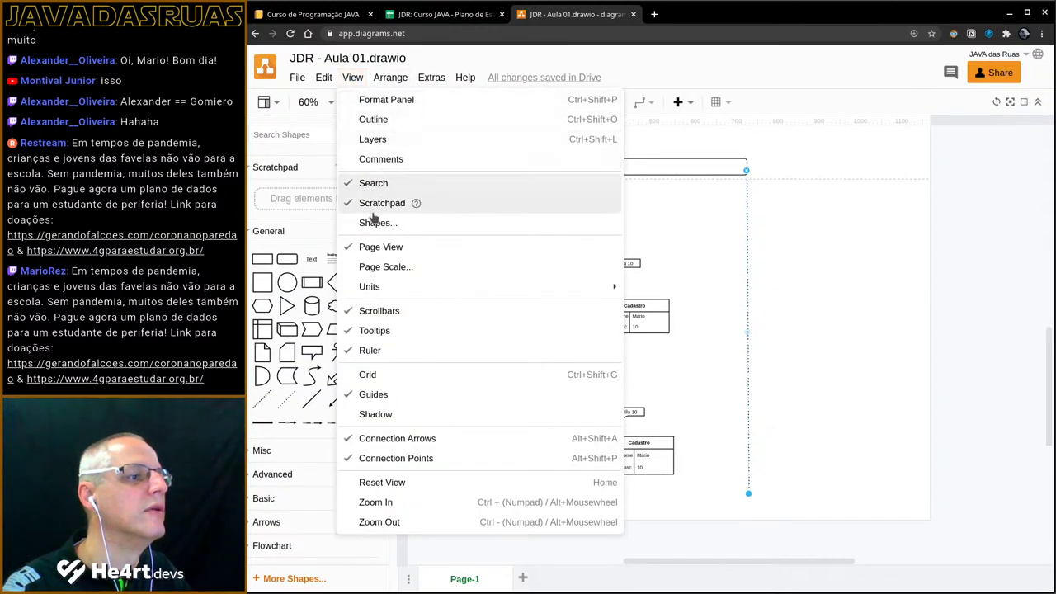
pyautogui.click(367, 375)
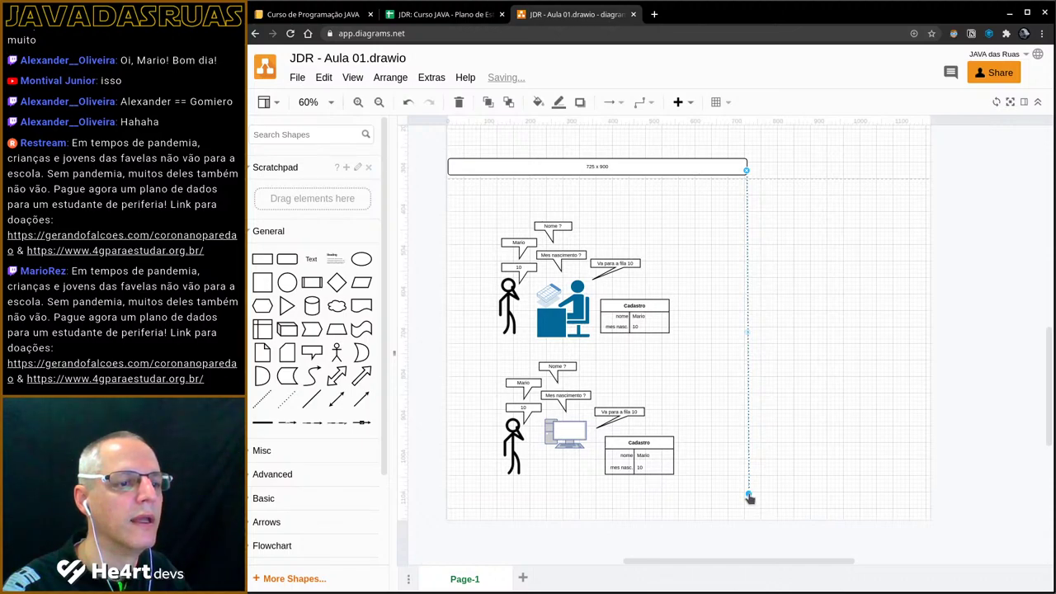
pyautogui.moveTo(749, 498); pyautogui.dragTo(744, 498)
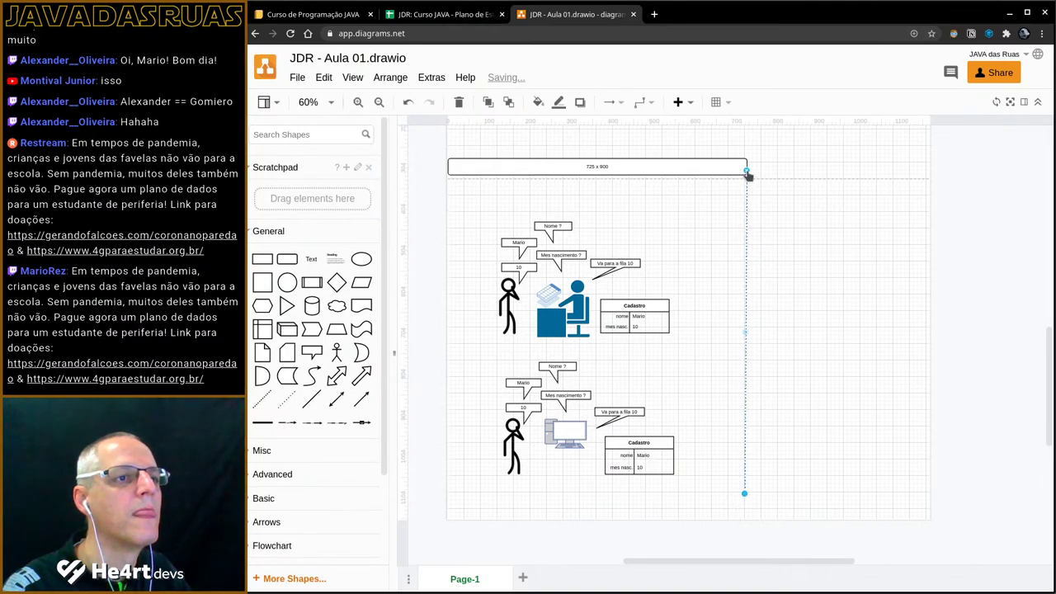
pyautogui.moveTo(747, 174); pyautogui.dragTo(744, 199)
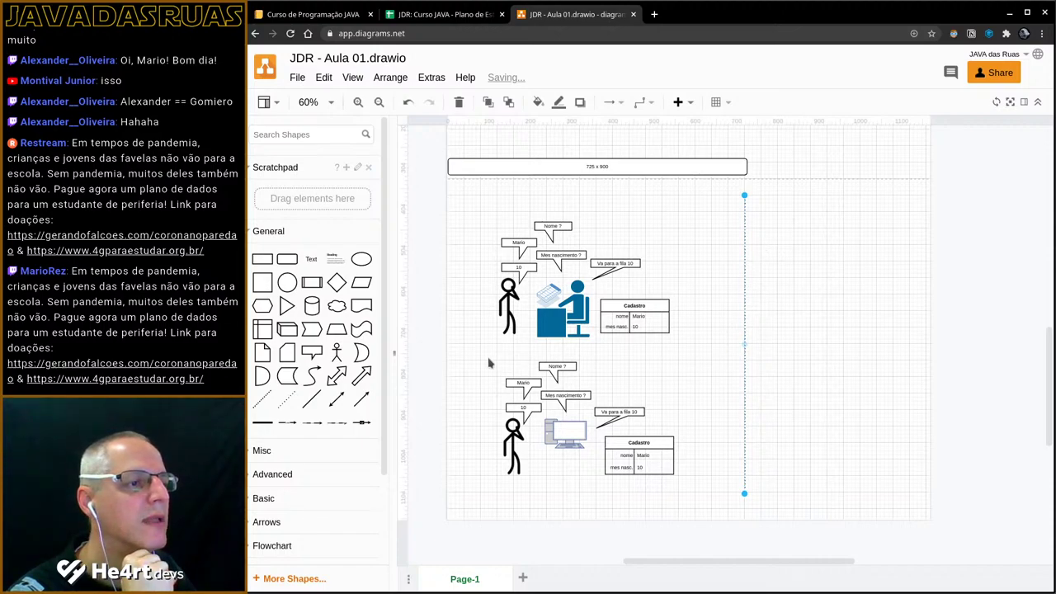
# - Move the lower scene with the person, computer, speech bubbles and Cadastro table to the right of the dotted line, level with the other scene
pyautogui.moveTo(463, 357); pyautogui.dragTo(698, 503)
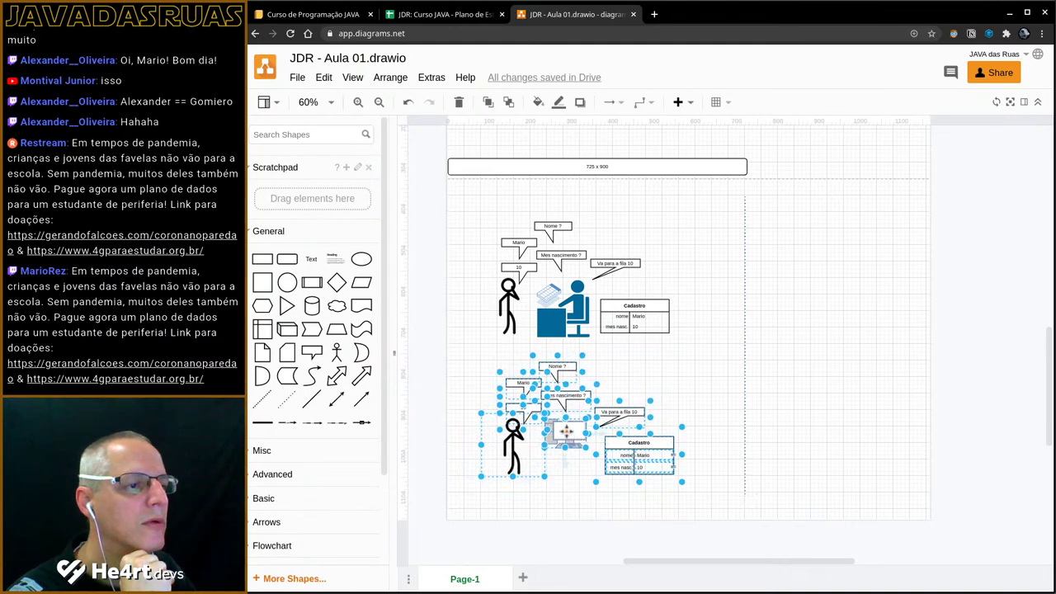
pyautogui.moveTo(566, 431); pyautogui.dragTo(840, 296)
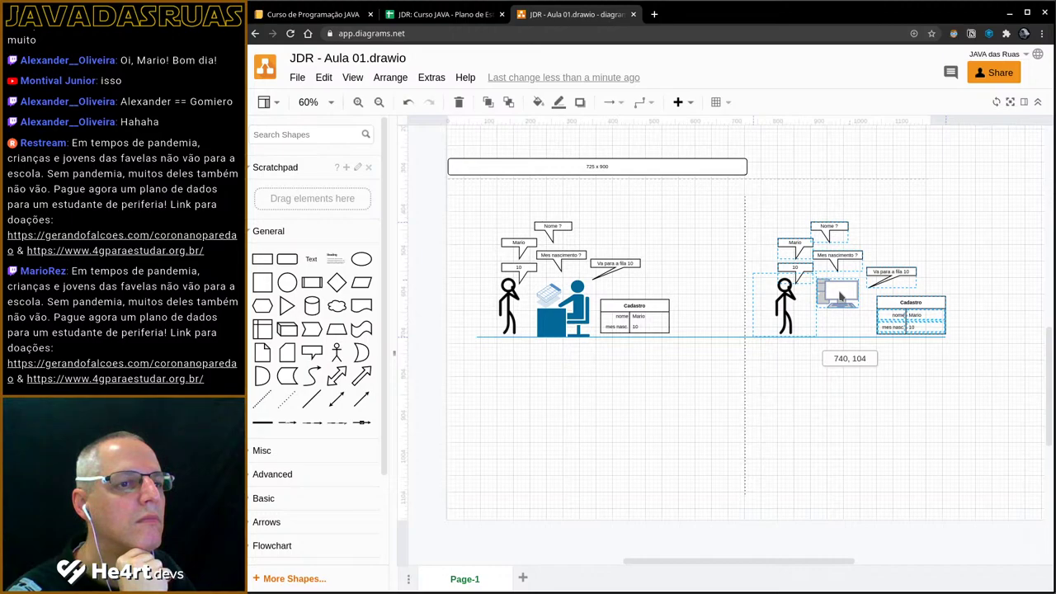
pyautogui.moveTo(839, 296); pyautogui.dragTo(840, 296)
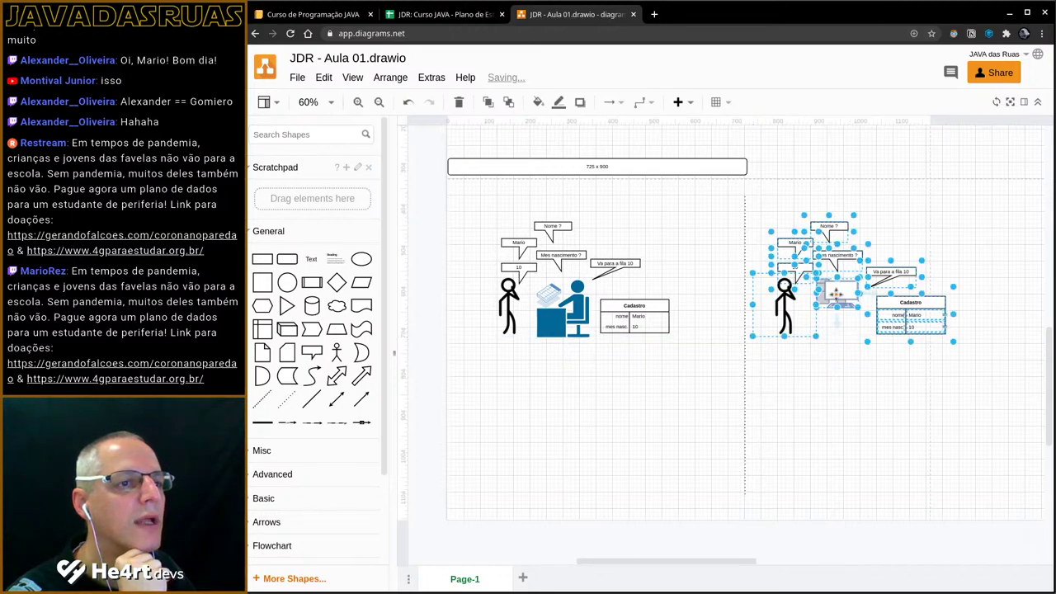
pyautogui.click(429, 363)
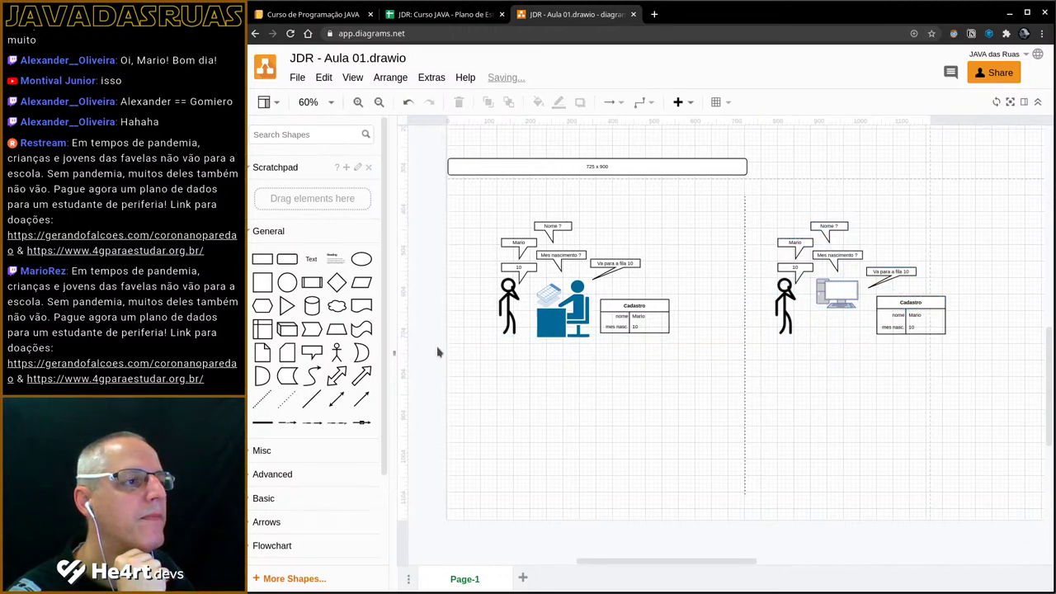
# - Check the size and position of the 725 x 900 box, and switch to the screenshot open in GIMP
pyautogui.hotkey('ctrl', 'h')
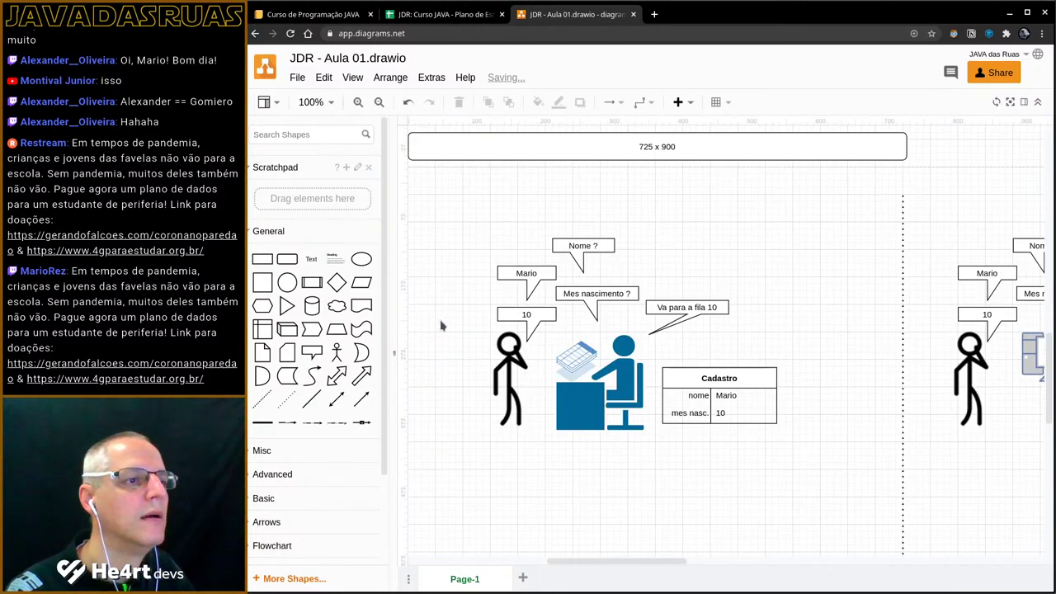
pyautogui.moveTo(443, 332)
pyautogui.mouseDown()
pyautogui.moveTo(465, 309)
pyautogui.moveTo(456, 326)
pyautogui.mouseUp()
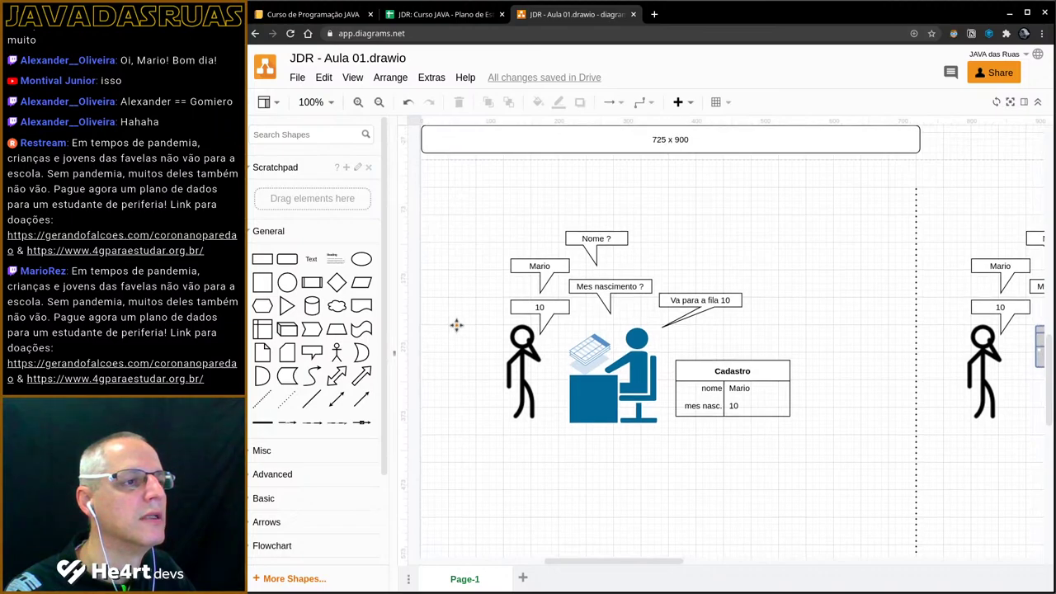
pyautogui.click(532, 145)
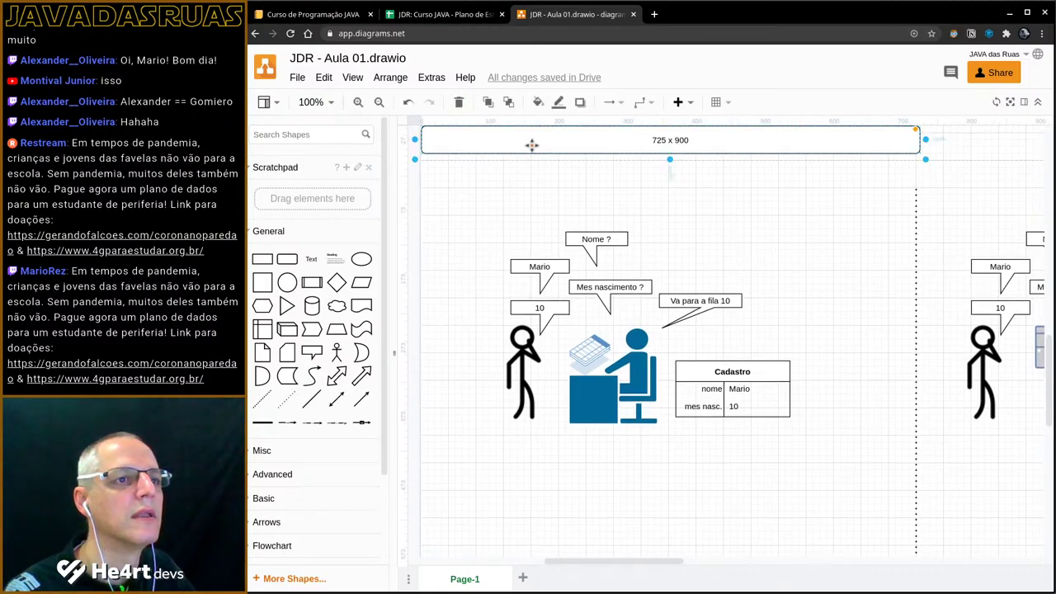
pyautogui.click(1024, 101)
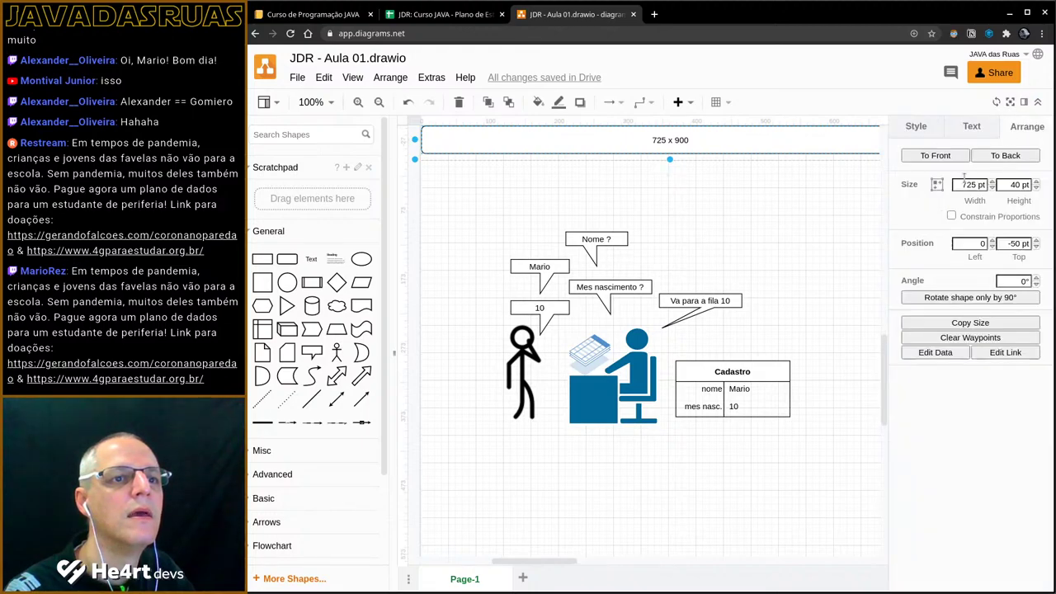
pyautogui.click(1023, 102)
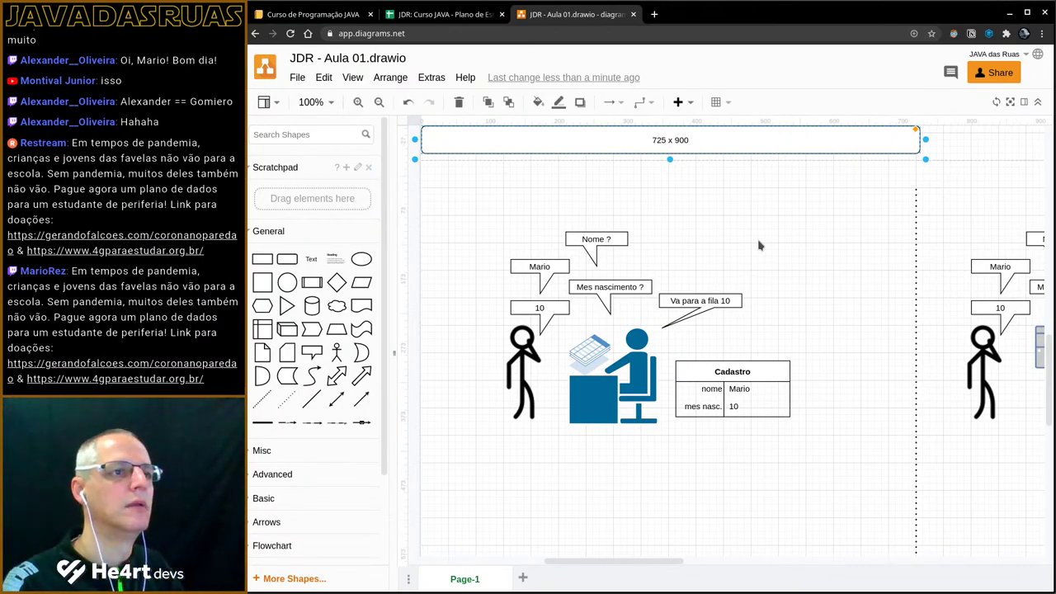
pyautogui.hotkey('alt', 'Tab')
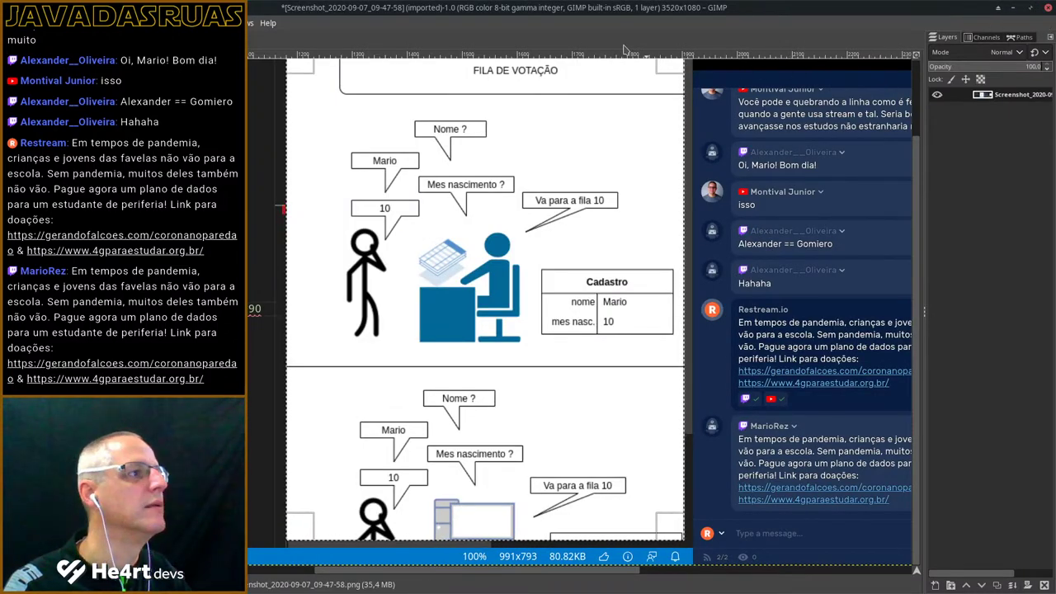
# - Quit GIMP and discard the unsaved changes to the screenshot
pyautogui.click(1044, 8)
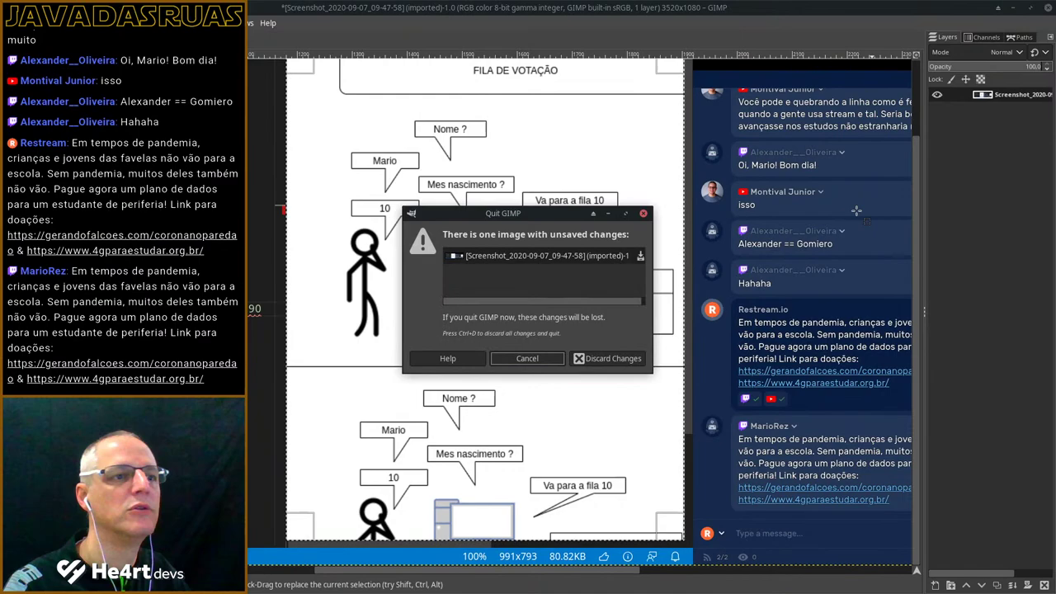
pyautogui.click(586, 359)
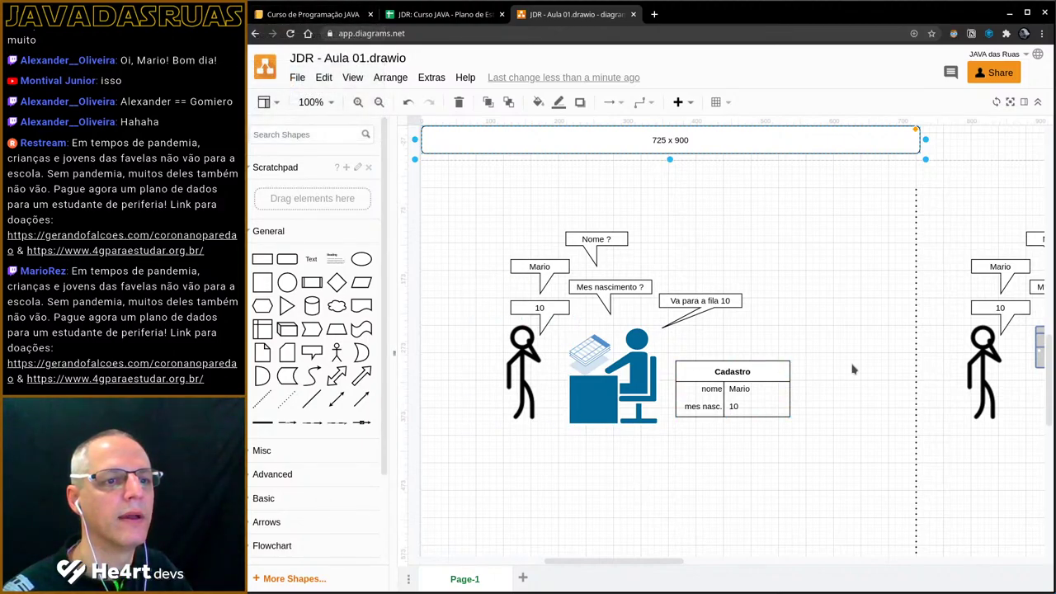
# - Apply the red preset style to the vertical dotted line, and hide the format settings again
pyautogui.click(916, 333)
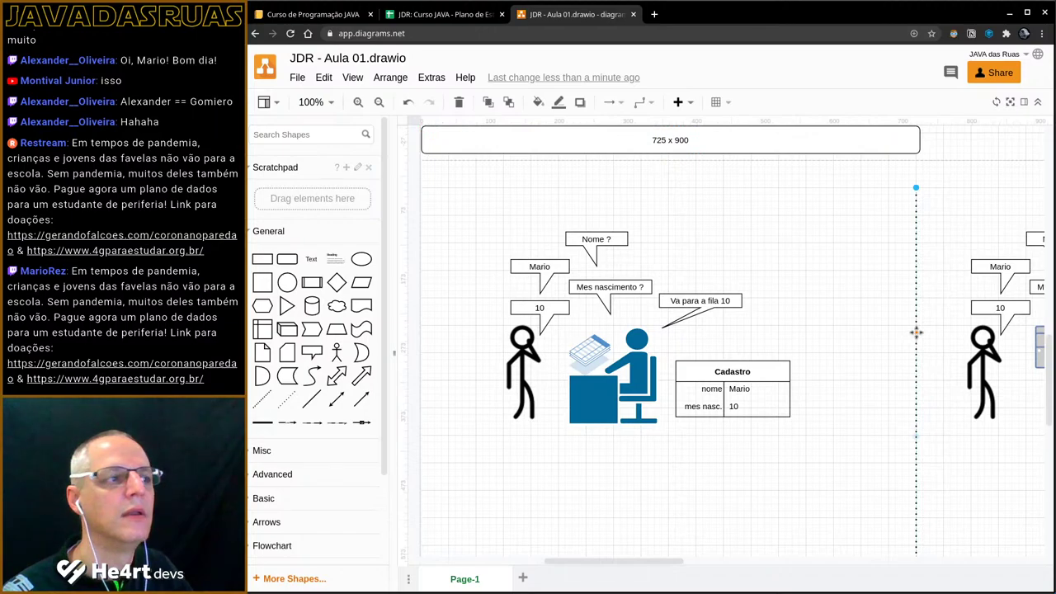
pyautogui.click(1023, 102)
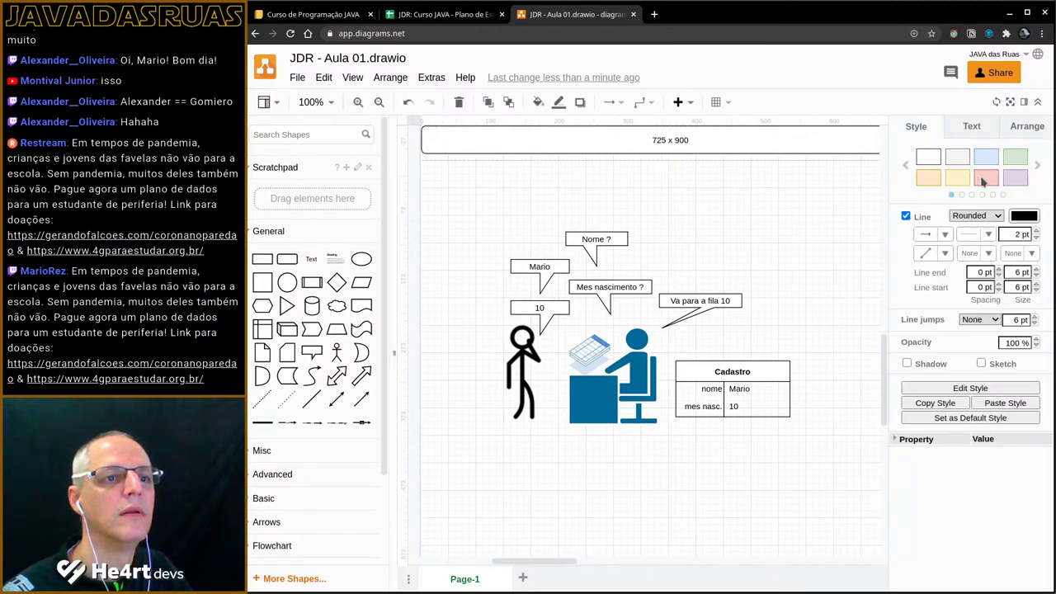
pyautogui.click(983, 179)
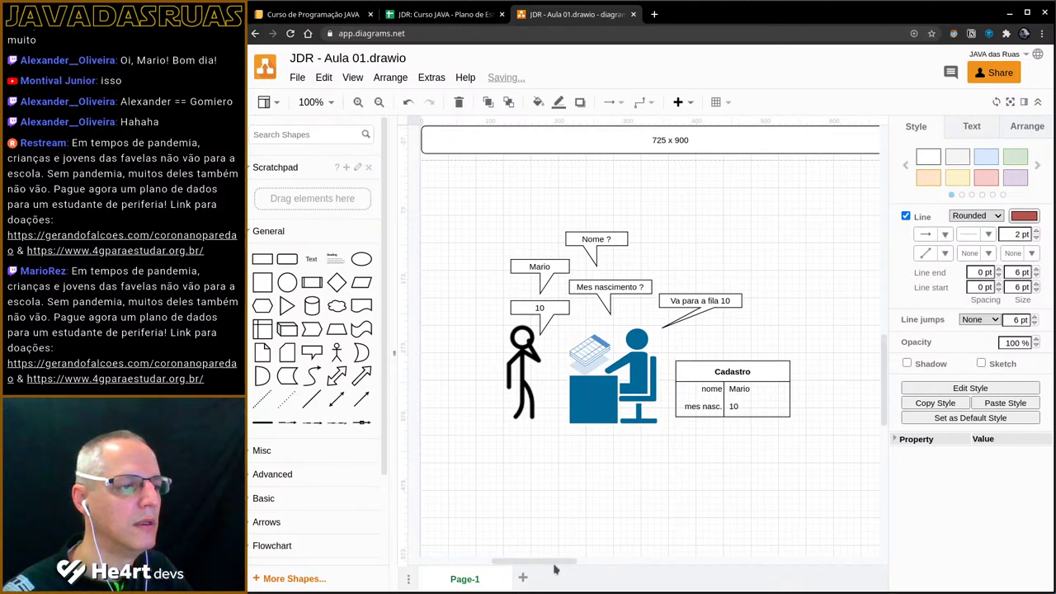
pyautogui.moveTo(551, 562); pyautogui.dragTo(588, 569)
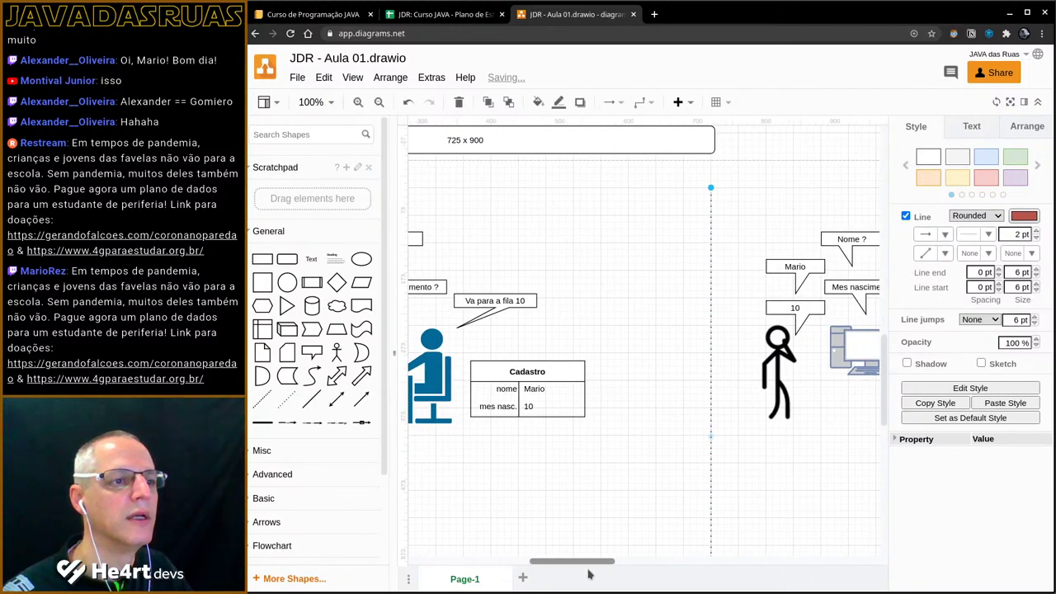
pyautogui.click(657, 466)
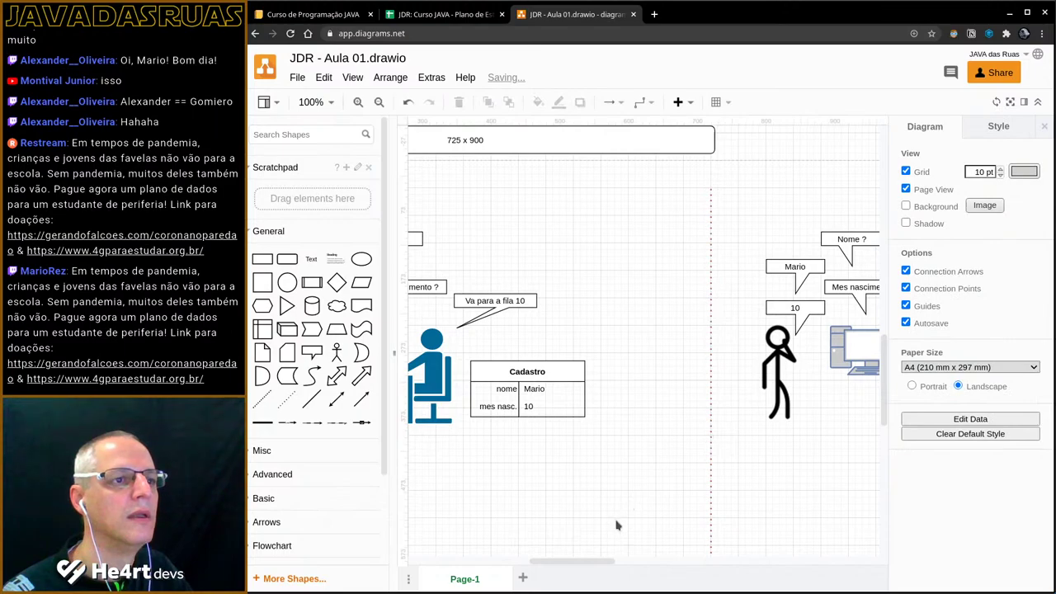
pyautogui.hscroll(-3, 609, 533)
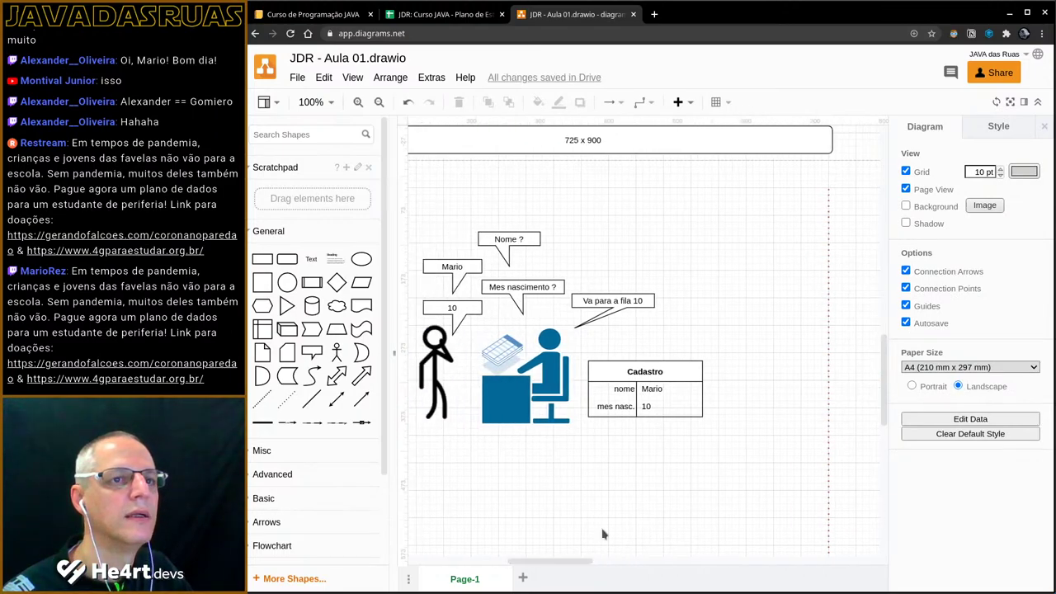
pyautogui.click(1024, 102)
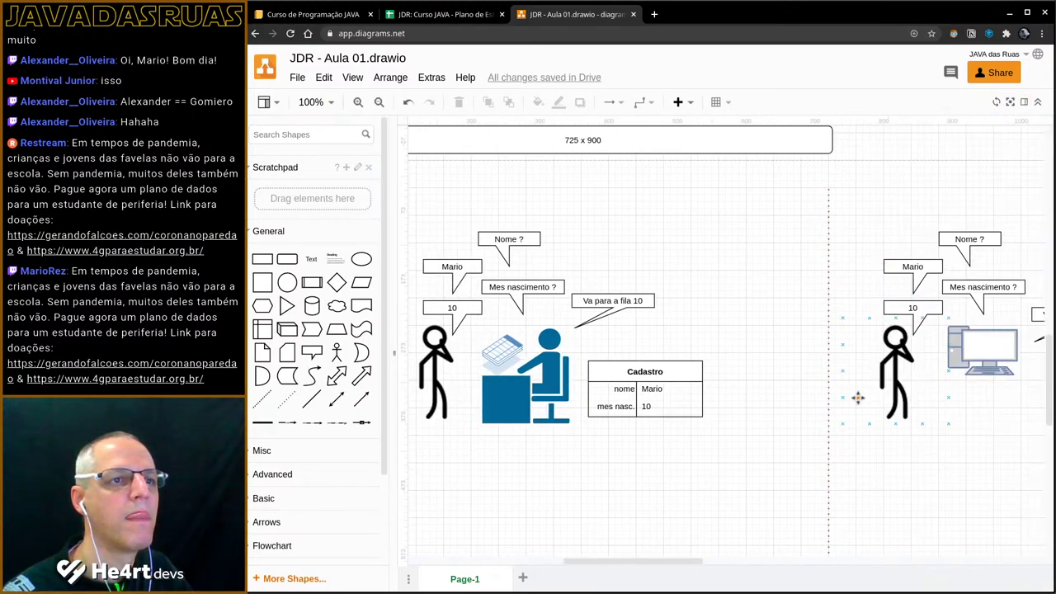
pyautogui.hscroll(-2, 750, 404)
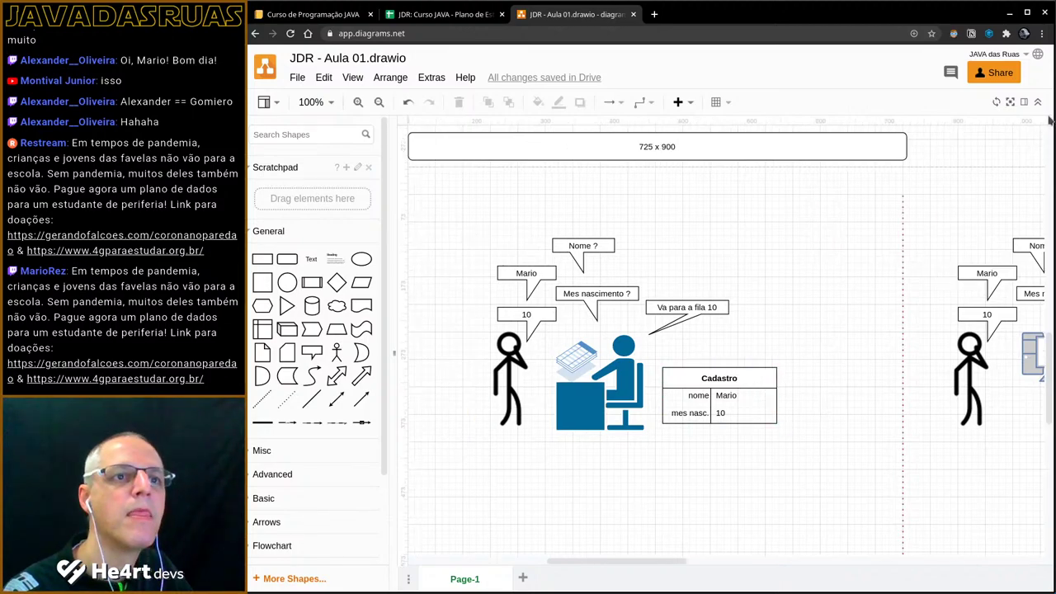
pyautogui.click(1024, 103)
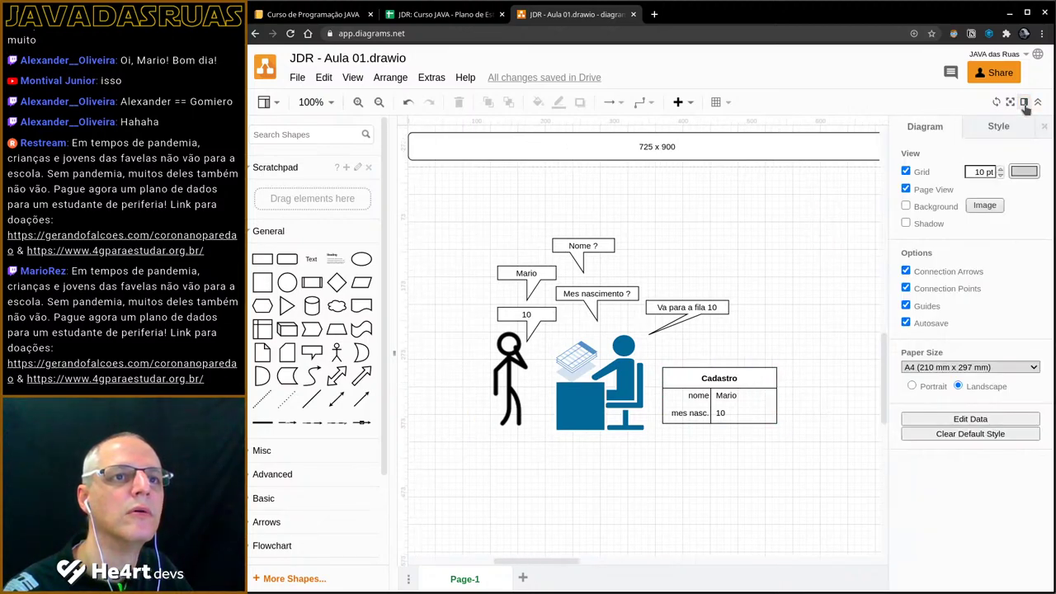
pyautogui.click(1023, 103)
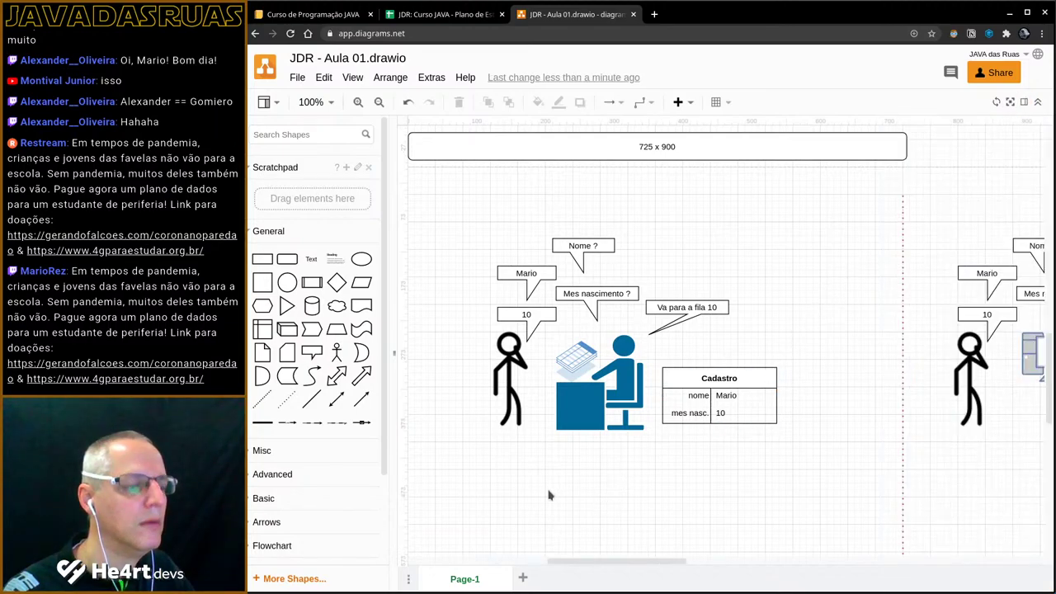
pyautogui.moveTo(547, 491); pyautogui.dragTo(584, 480)
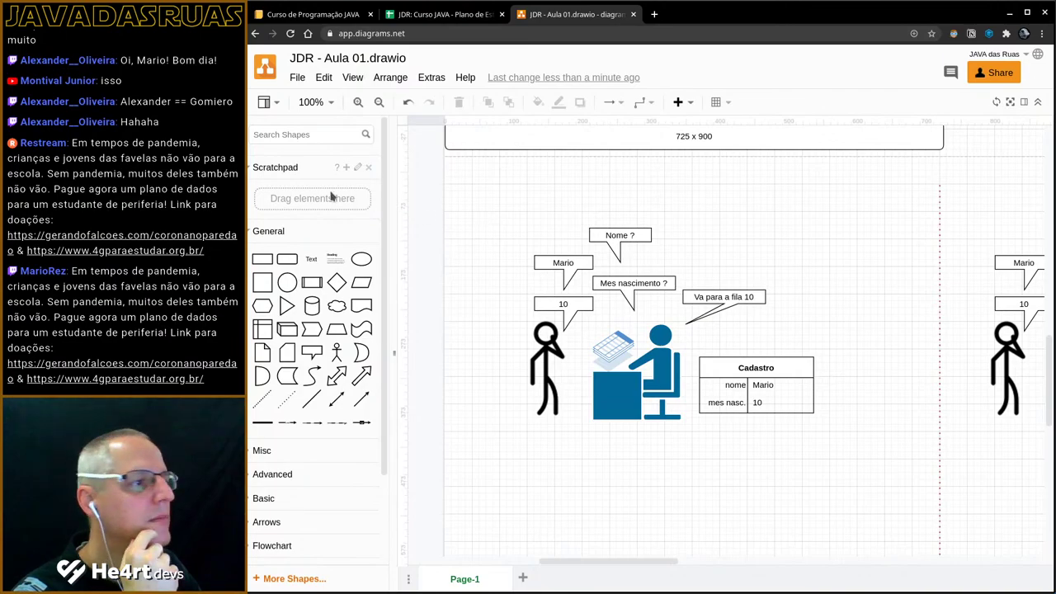
# - Switch to Visual Studio Code and delete the row of counting digits on line 17 of FilaVoto2.java
pyautogui.hotkey('alt', 'Tab')
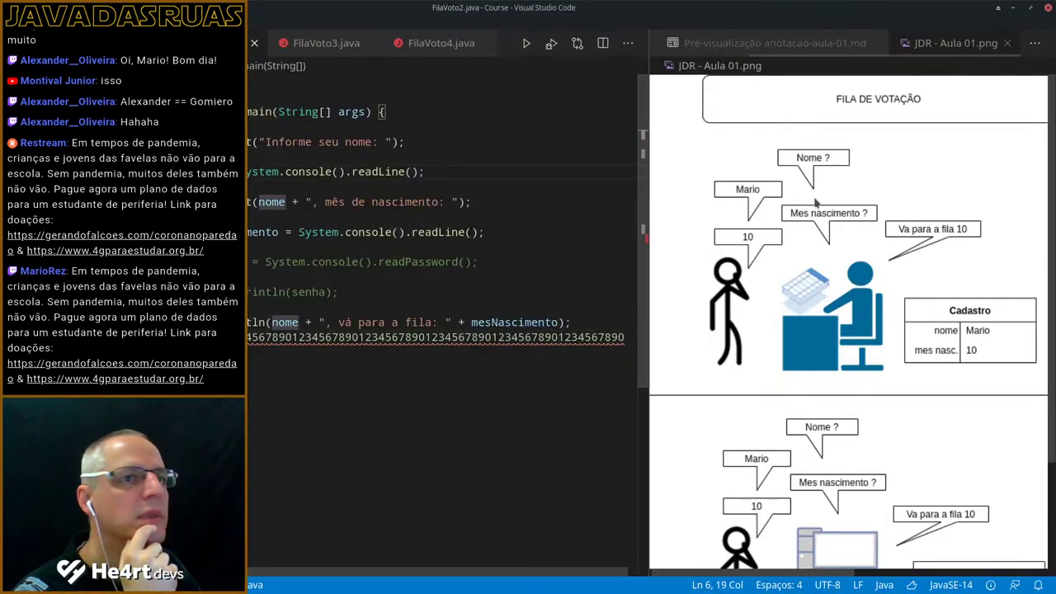
pyautogui.click(1030, 8)
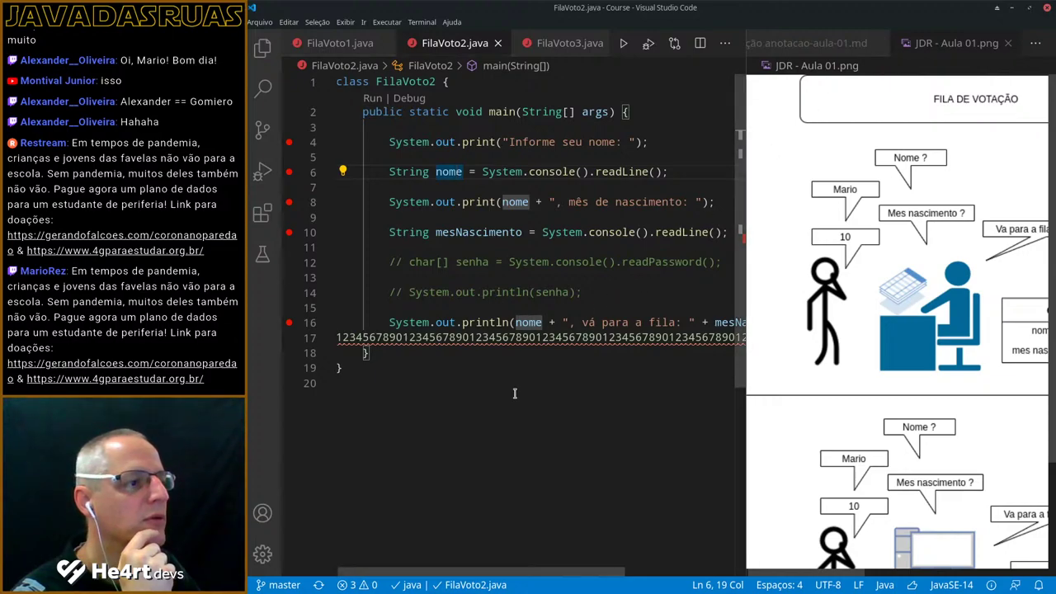
pyautogui.doubleClick(501, 338)
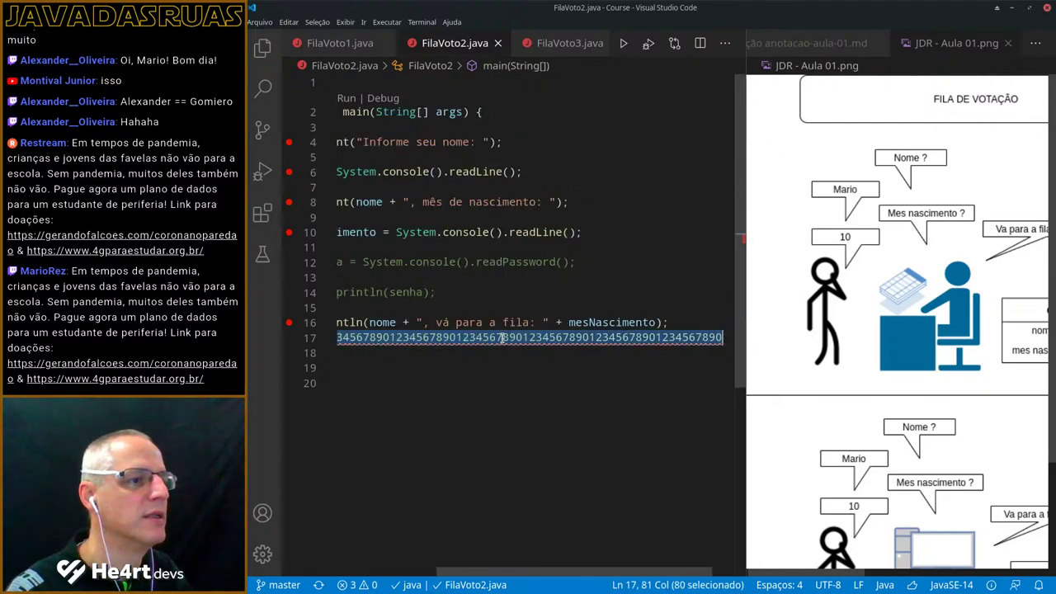
pyautogui.press('Delete')
pyautogui.press('Delete')
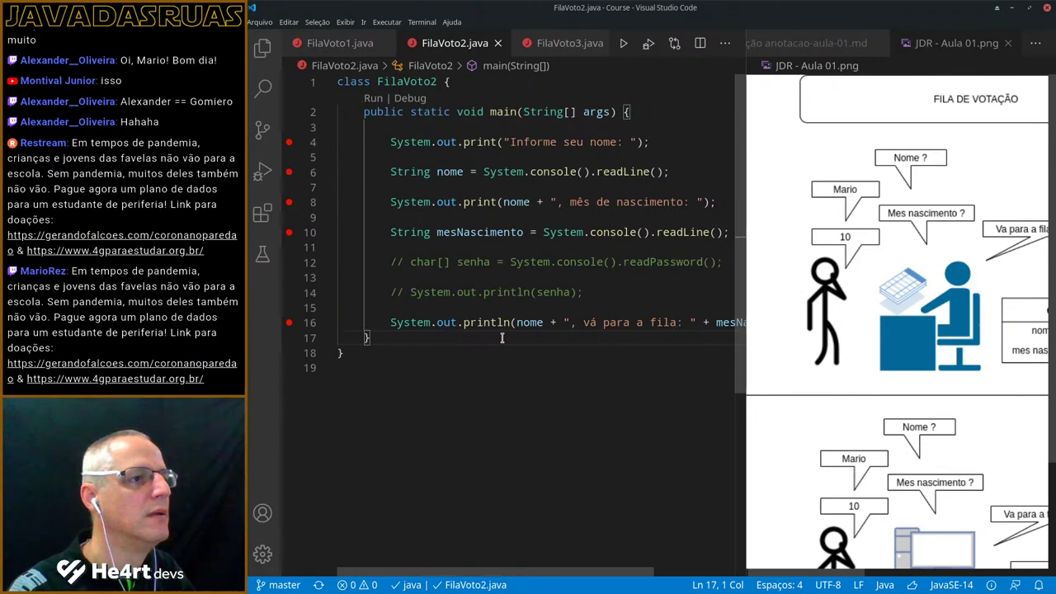
# - Switch to the JDR: Curso JAVA - Plano de Estudo spreadsheet and review the ESSENCIAL topics of lessons 1 to 4 on the VERT sheet
pyautogui.hotkey('alt', 'Tab')
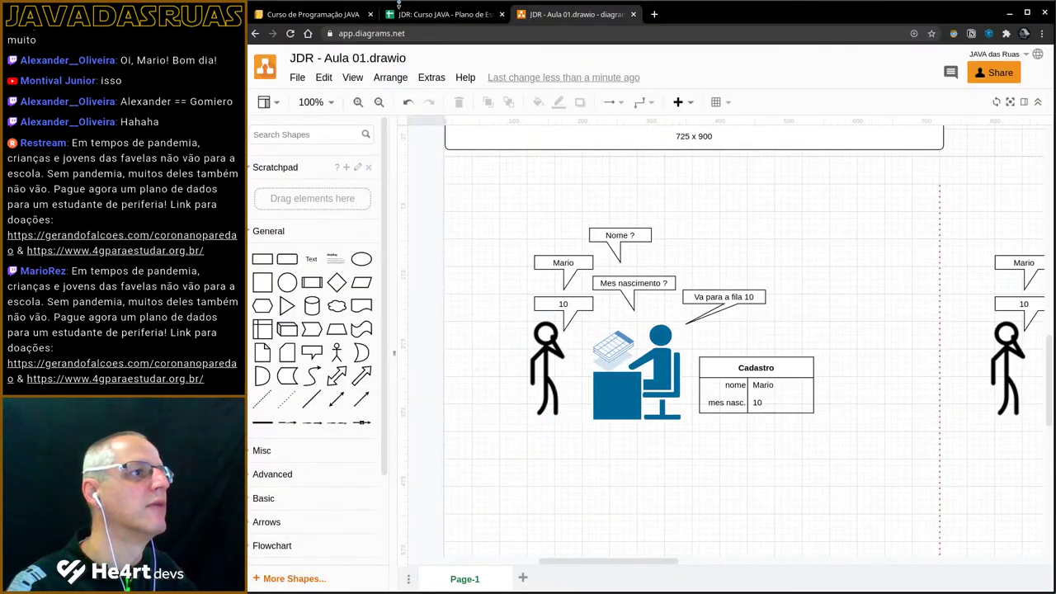
pyautogui.click(429, 15)
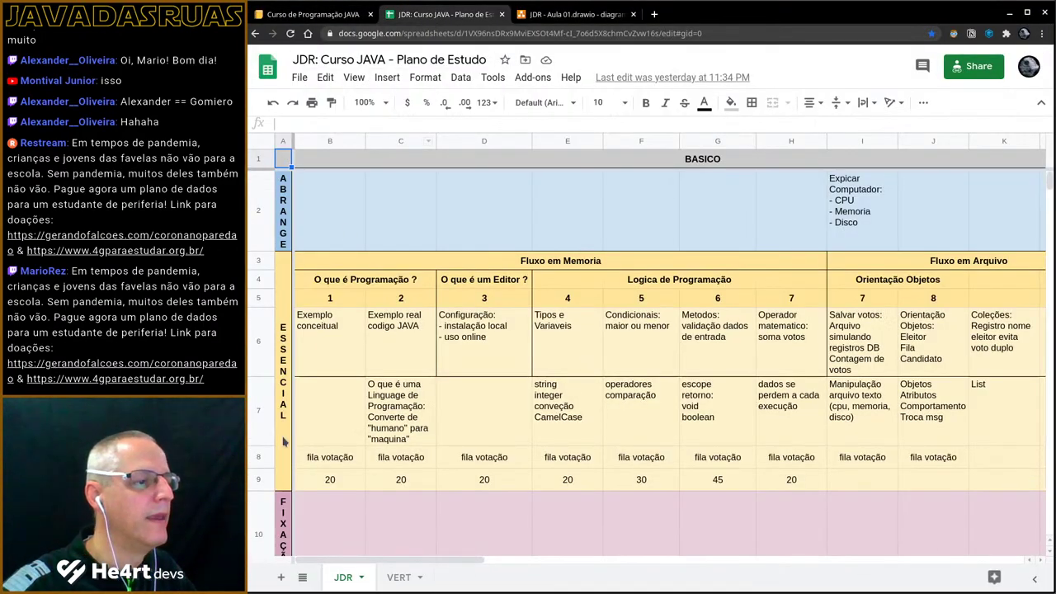
pyautogui.click(399, 578)
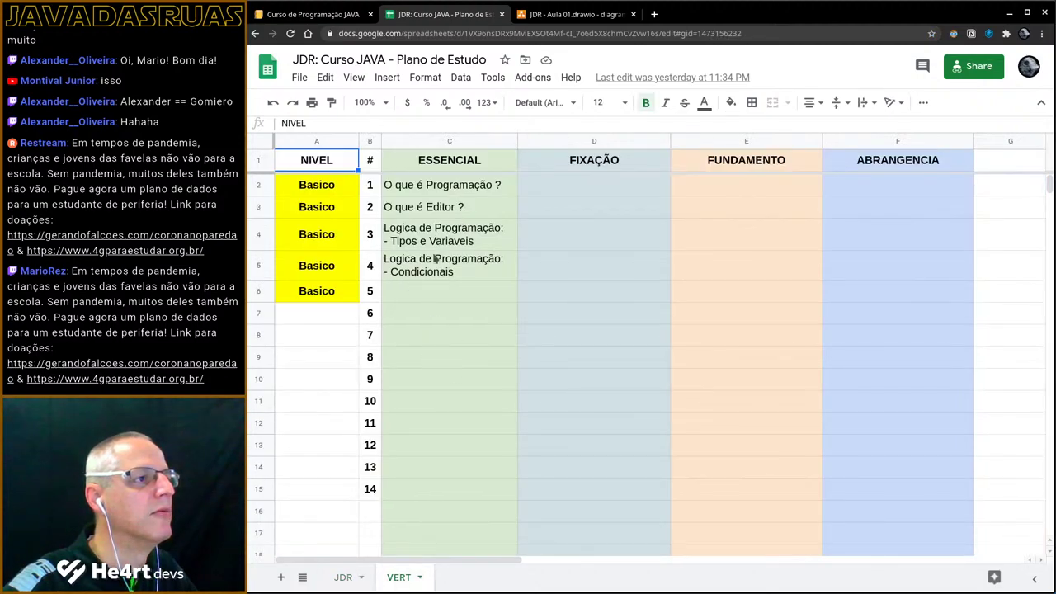
pyautogui.click(448, 188)
pyautogui.click(446, 213)
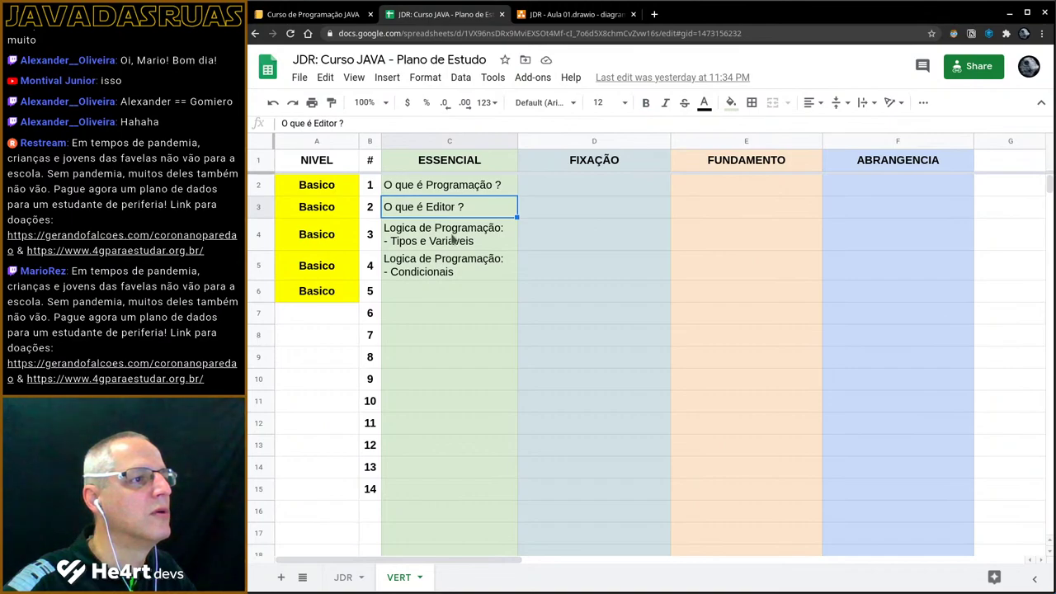
pyautogui.click(452, 238)
pyautogui.click(453, 268)
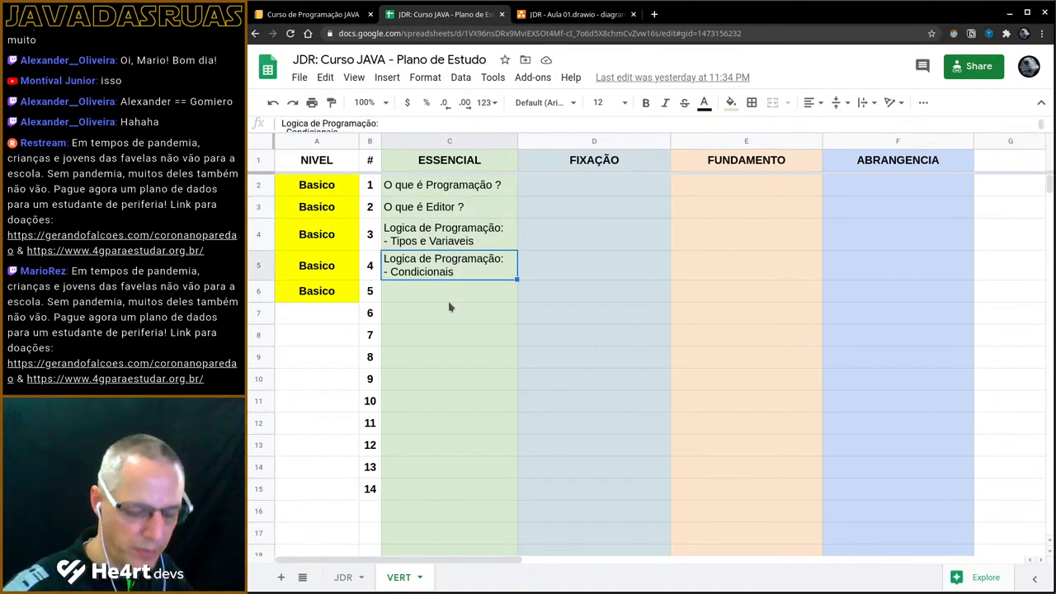
# - Copy the text "Metodos: validação dados de entrada" from the JDR sheet into the ESSENCIAL cell of lesson 5 on the VERT sheet
pyautogui.hotkey('ctrl', 'pageup')
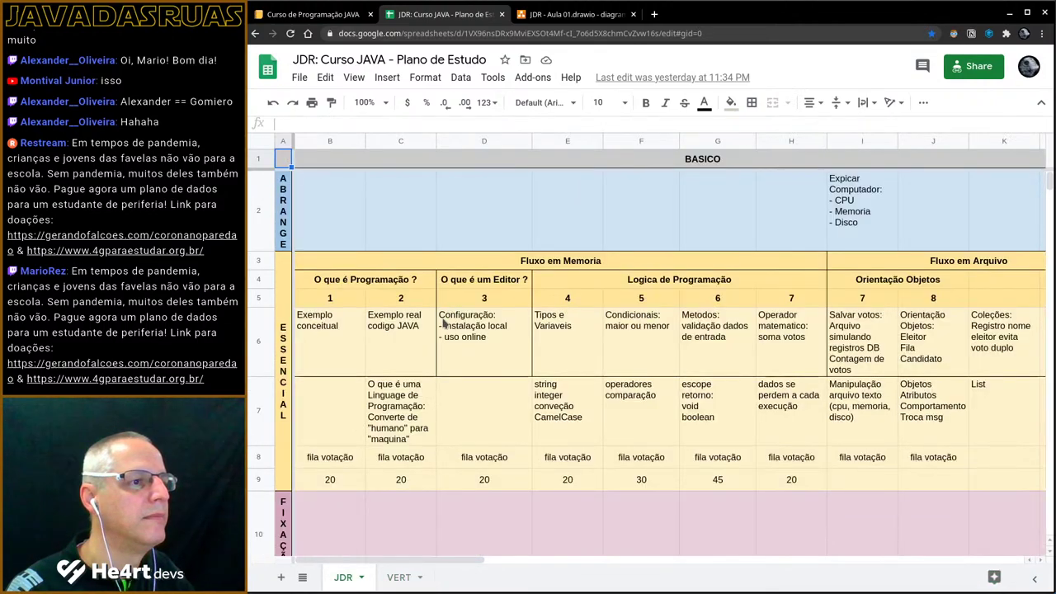
pyautogui.click(620, 352)
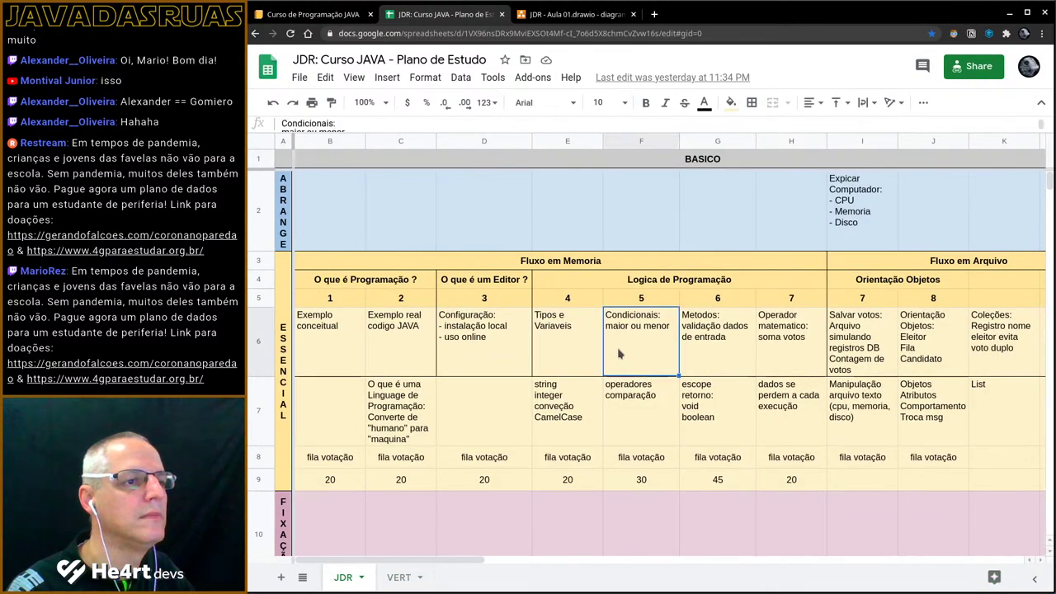
pyautogui.click(693, 347)
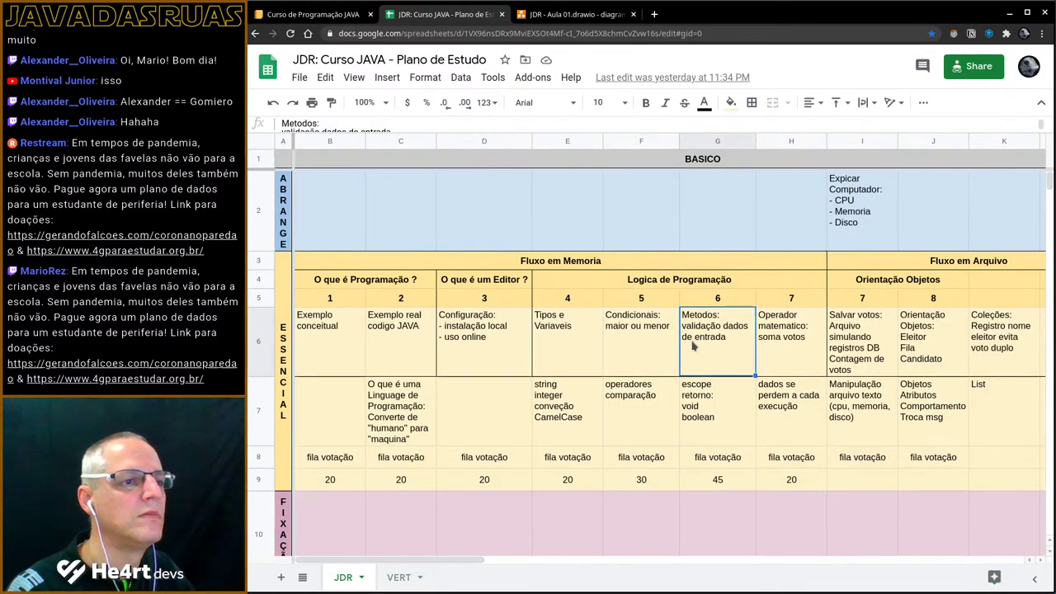
pyautogui.click(442, 125)
pyautogui.hotkey('ctrl', 'a')
pyautogui.hotkey('ctrl', 'c')
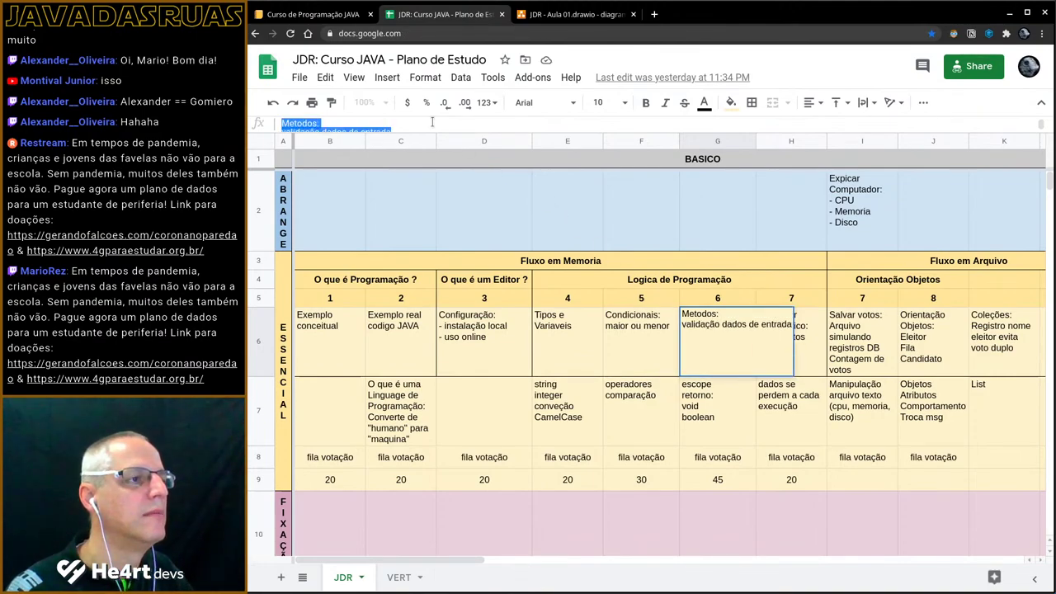
pyautogui.hotkey('ctrl', 'shift', 'pagedown')
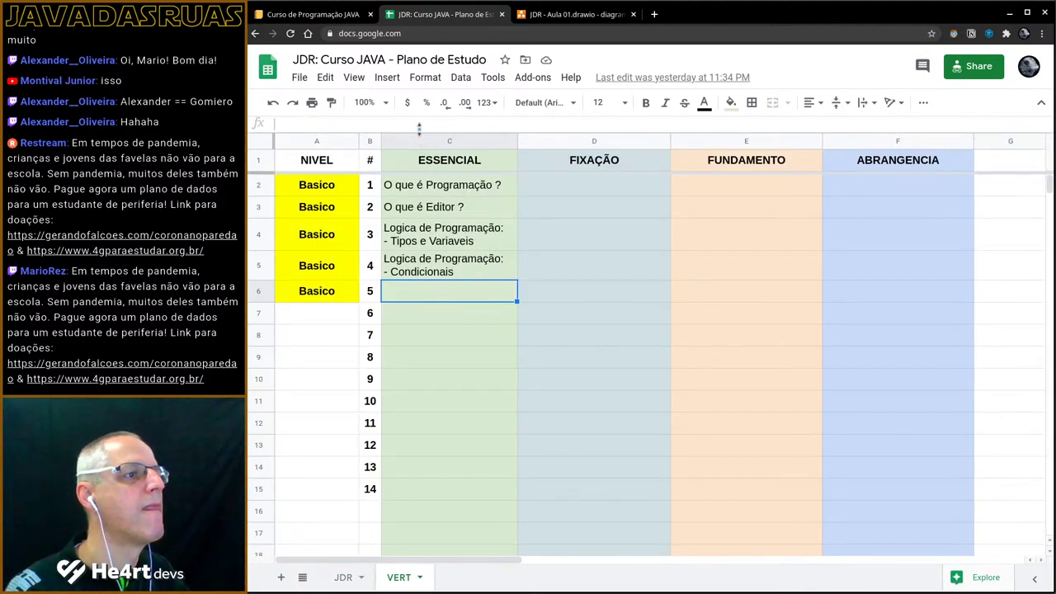
pyautogui.click(421, 122)
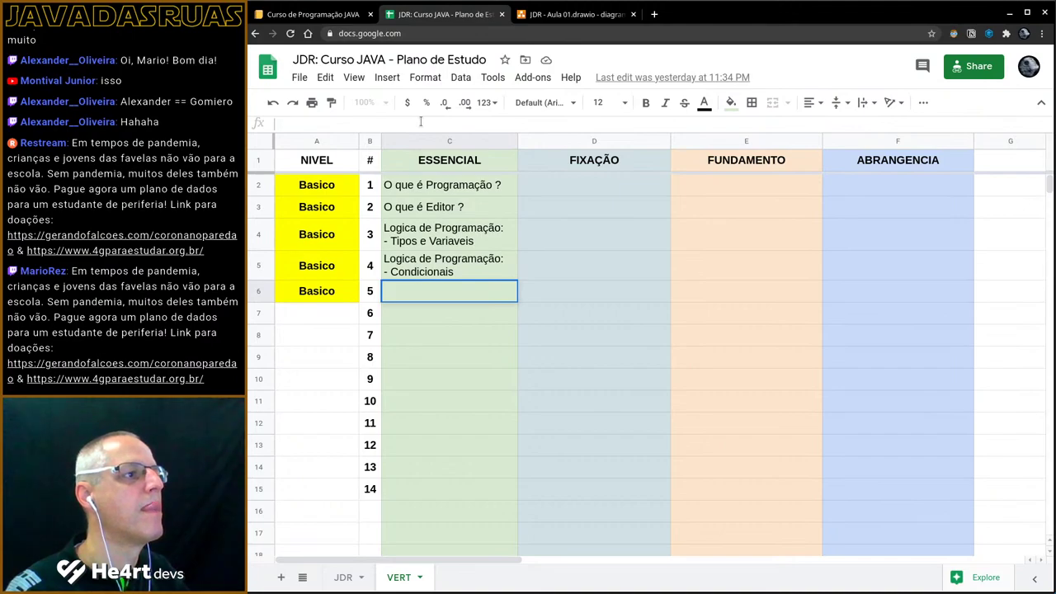
pyautogui.hotkey('ctrl', 'v')
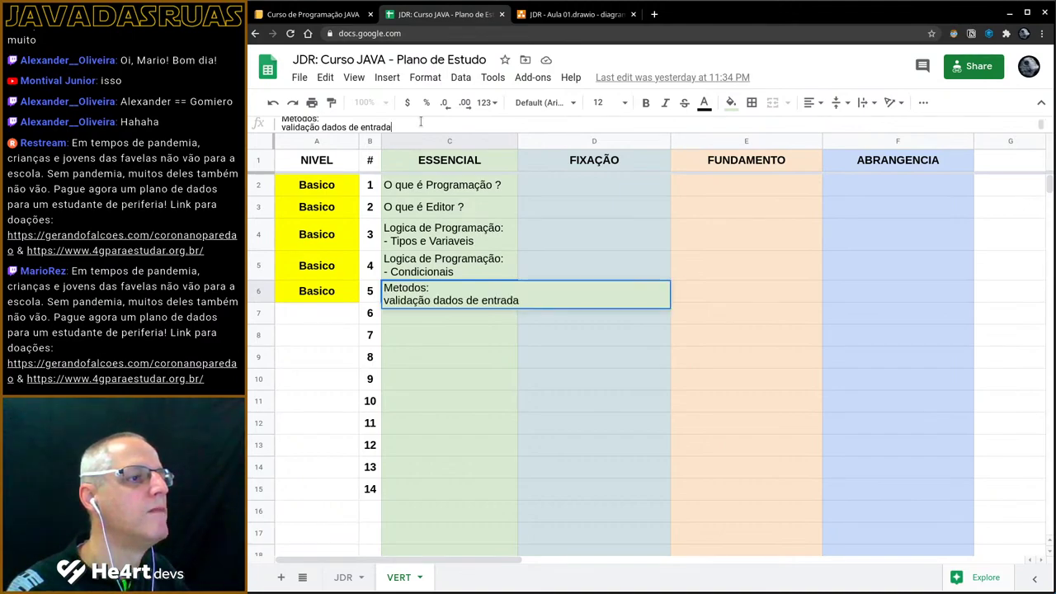
pyautogui.press('Up')
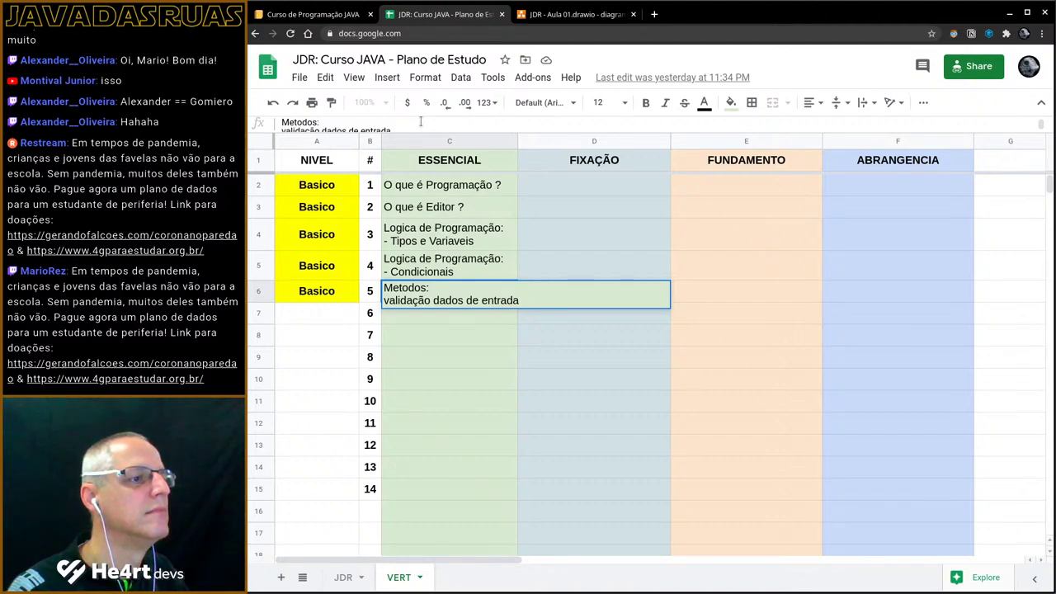
# - Add the line "Logica de Programação" above "Metodos:" in the ESSENCIAL cell of lesson 5
pyautogui.click(449, 287)
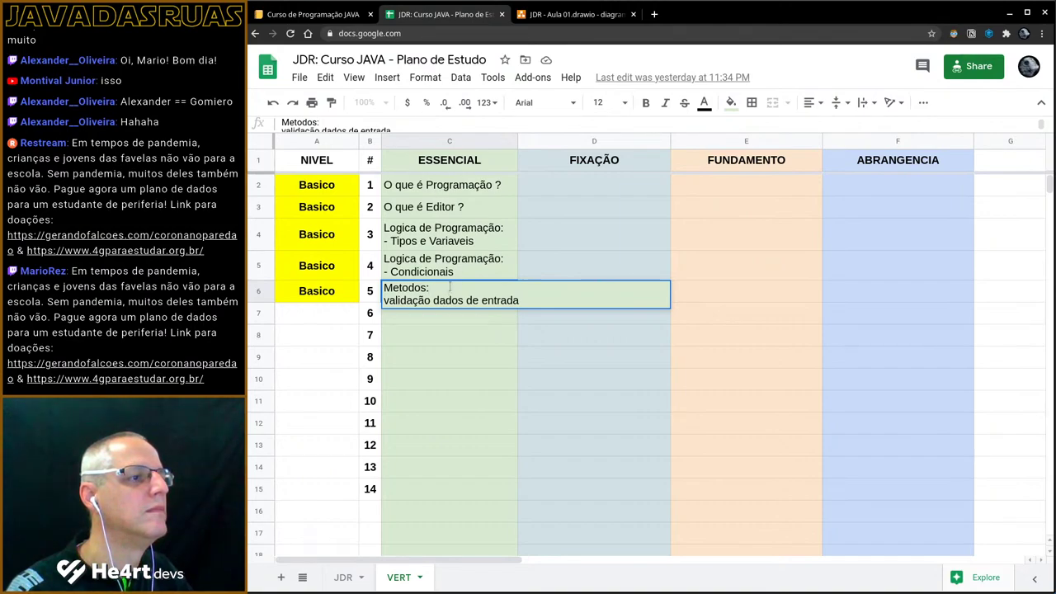
pyautogui.doubleClick(450, 287)
pyautogui.press('Home')
pyautogui.hotkey('alt', 'Return')
pyautogui.press('Up')
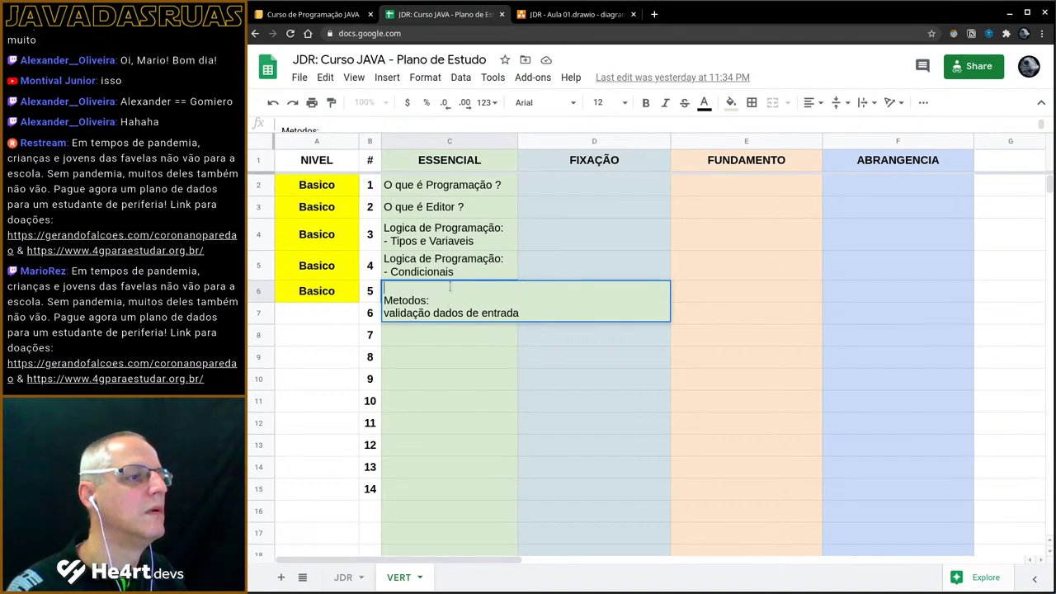
pyautogui.write('Logica de')
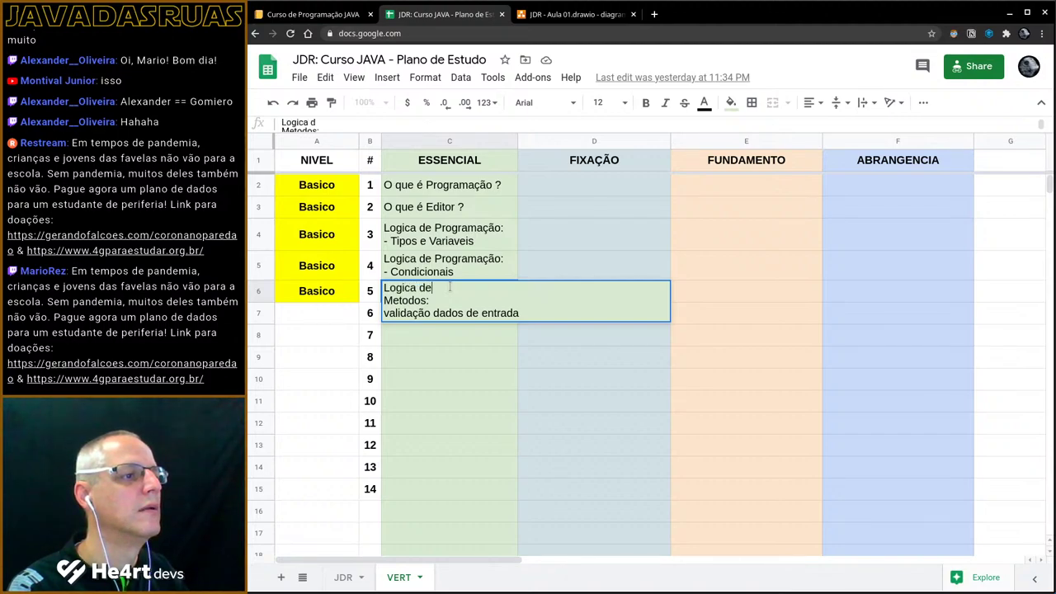
pyautogui.write(' progra')
pyautogui.press('BackSpace')
pyautogui.press('BackSpace')
pyautogui.press('BackSpace')
pyautogui.press('BackSpace')
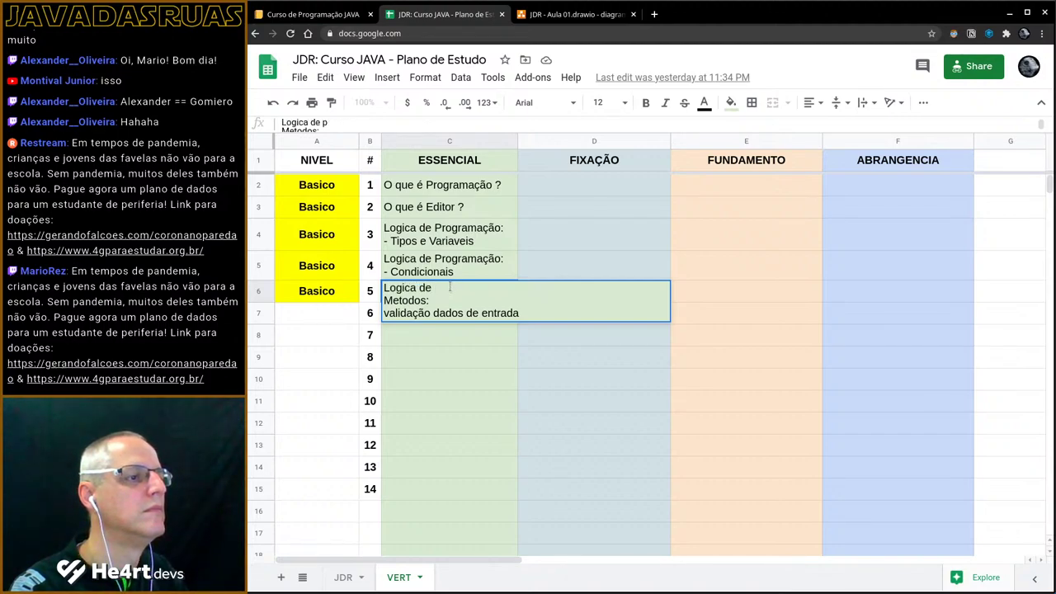
pyautogui.write('Programação')
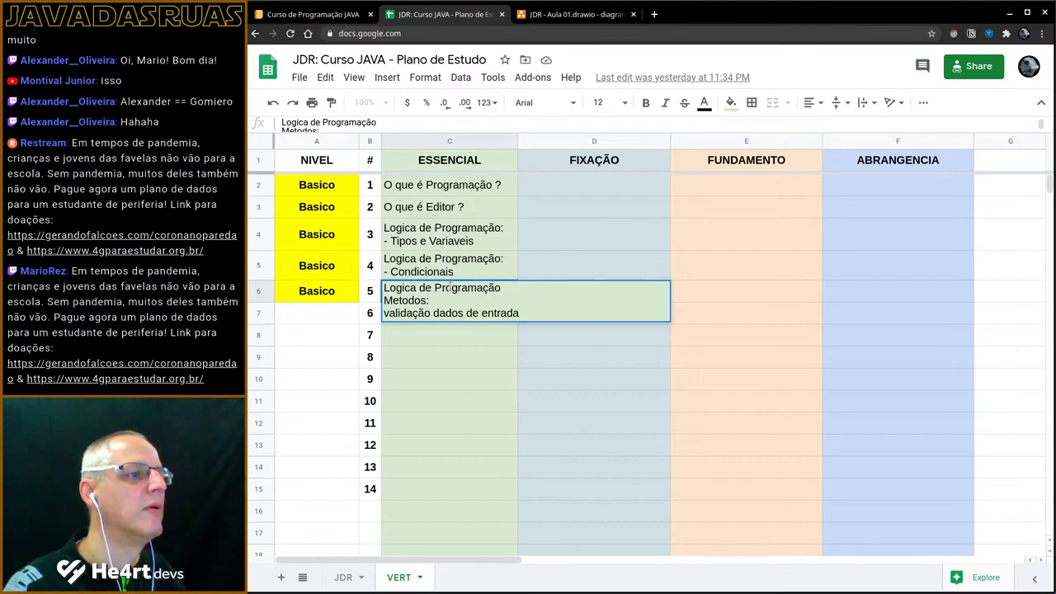
pyautogui.press('Return')
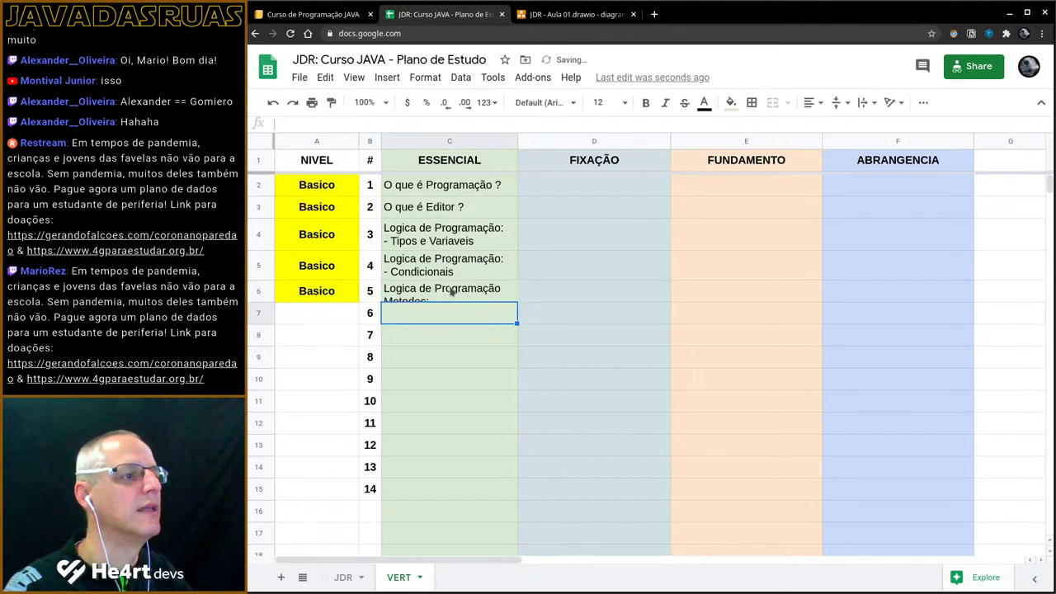
# - Fit row 6 and the ESSENCIAL column to the lesson 5 text, and put a dash and a space before "Metodos:"
pyautogui.doubleClick(252, 300)
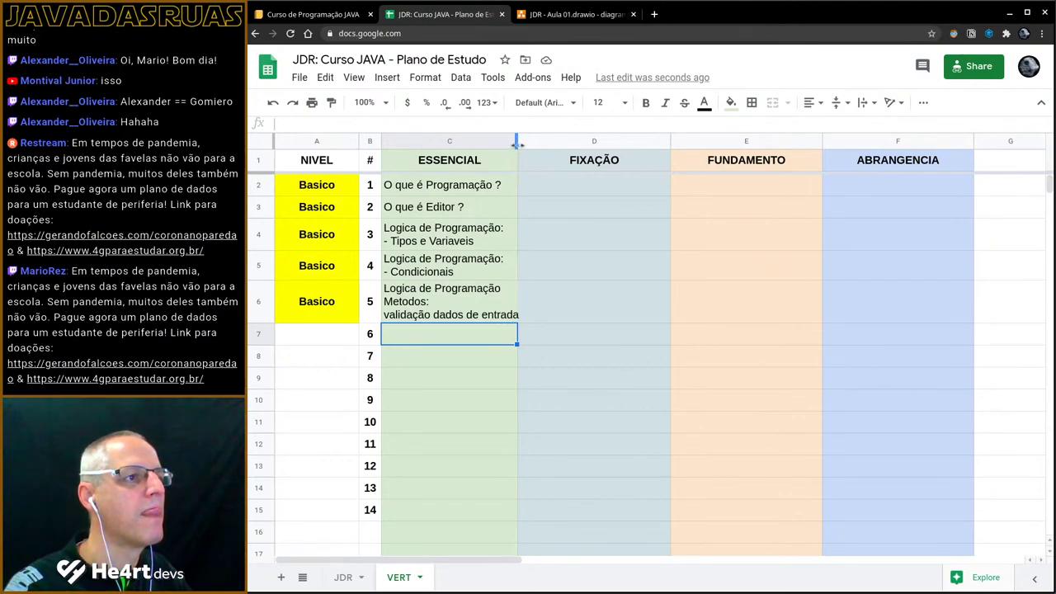
pyautogui.moveTo(517, 141); pyautogui.dragTo(522, 141)
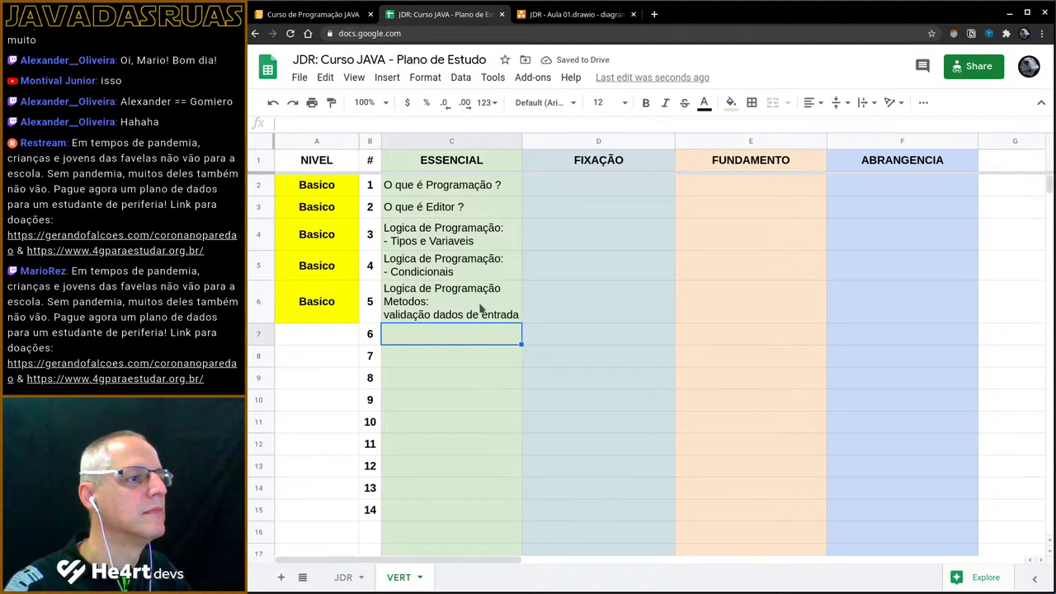
pyautogui.click(480, 308)
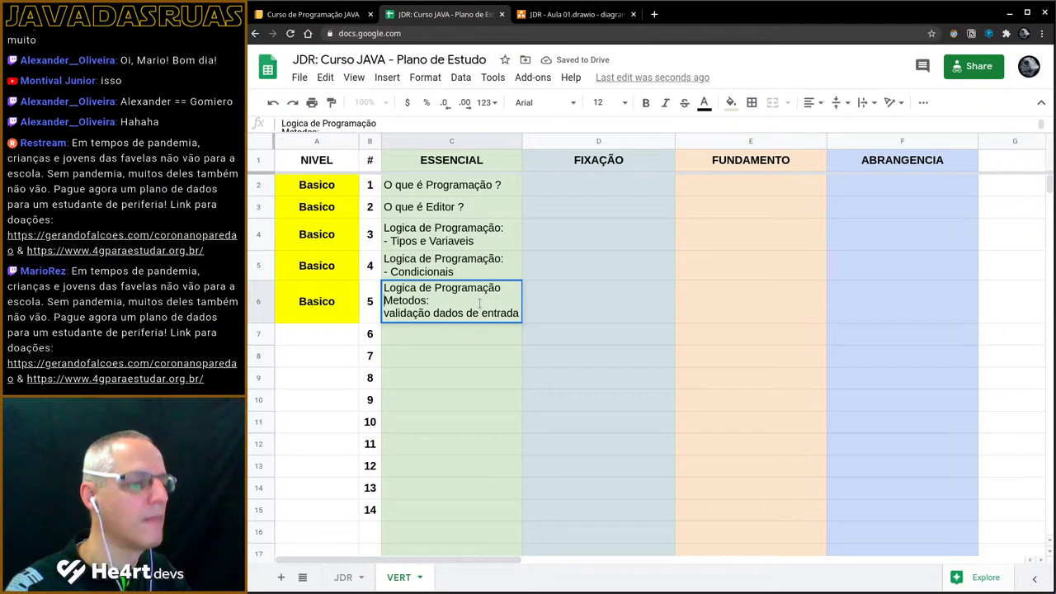
pyautogui.doubleClick(479, 304)
pyautogui.press('Home')
pyautogui.write('-')
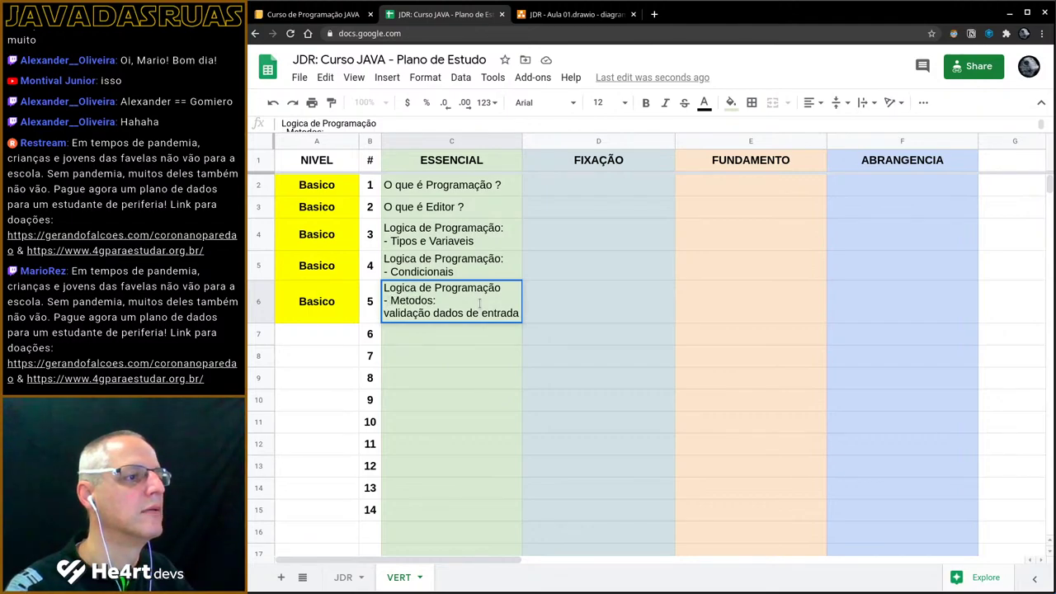
pyautogui.press('Return')
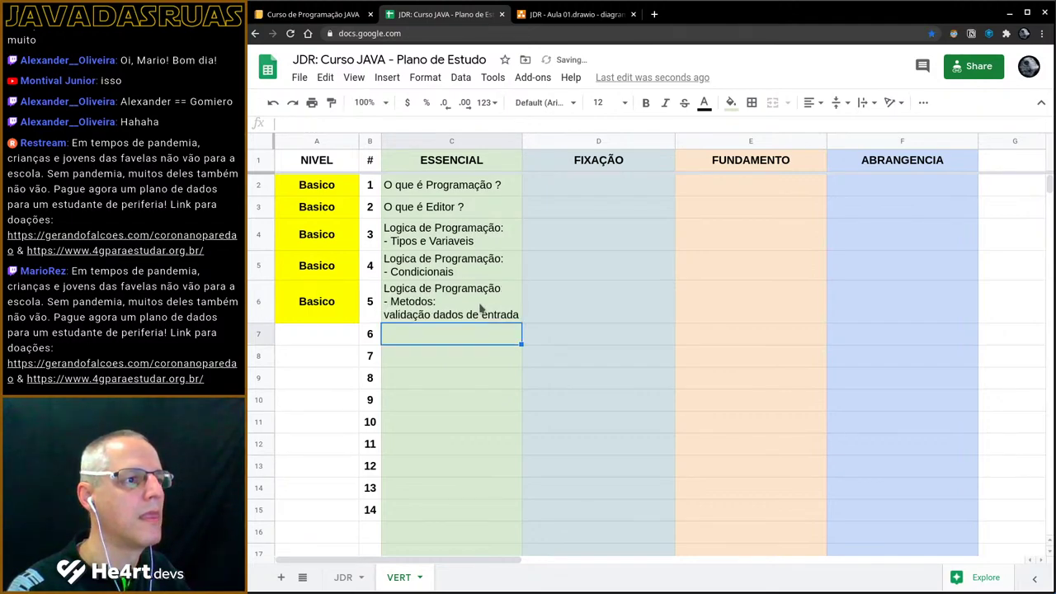
# - Copy the text "Operador matematico: soma votos" from the JDR sheet into the ESSENCIAL cell of lesson 6 on the VERT sheet
pyautogui.hotkey('ctrl', 'shift', 'pageup')
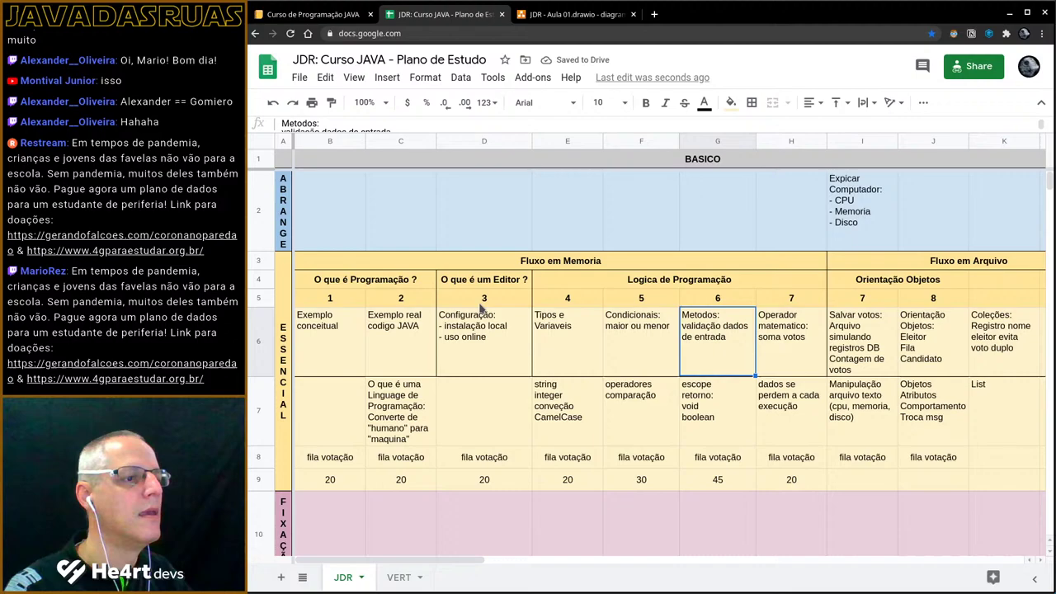
pyautogui.click(776, 327)
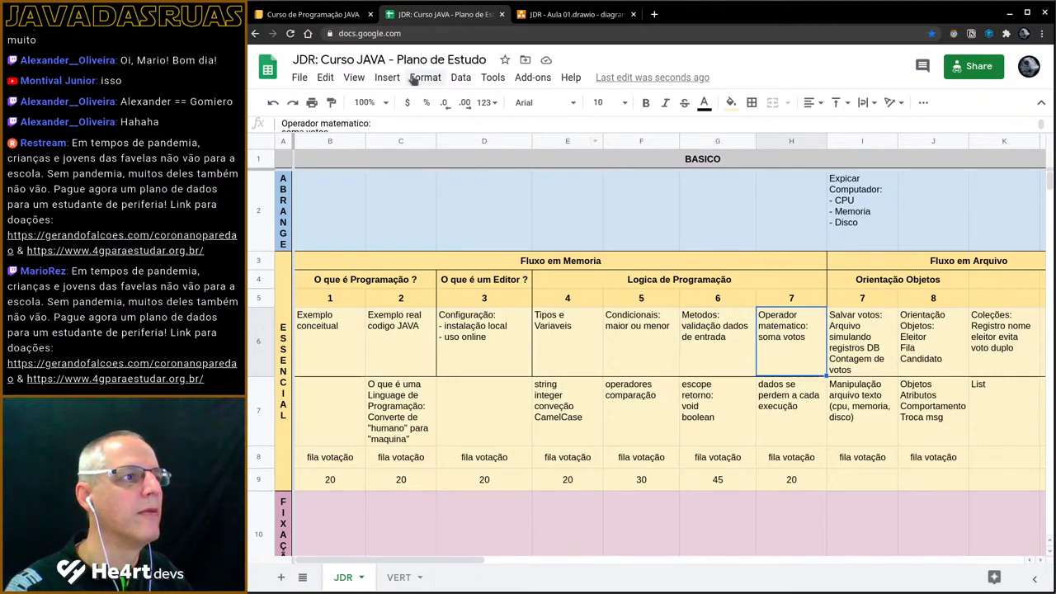
pyautogui.moveTo(282, 123); pyautogui.dragTo(402, 123)
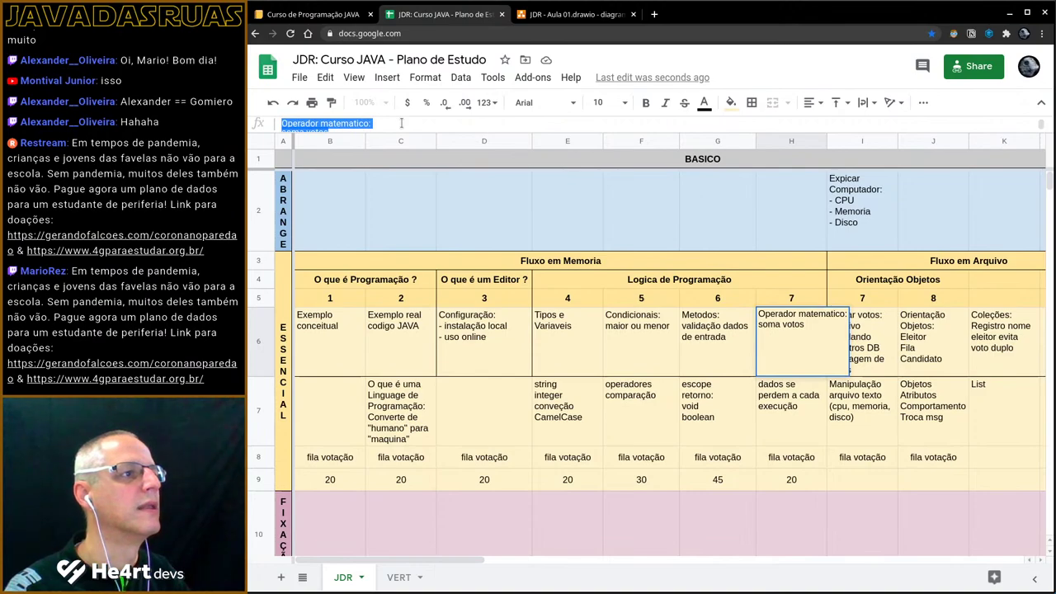
pyautogui.hotkey('ctrl', 'shift', 'pagedown')
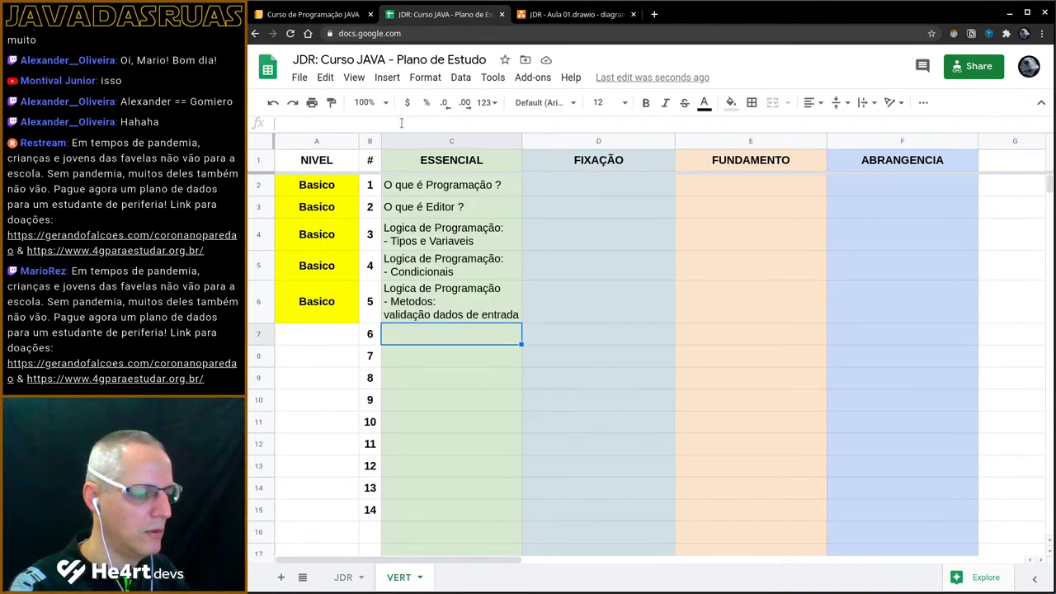
pyautogui.click(403, 123)
pyautogui.write('Operador matematico: soma votos')
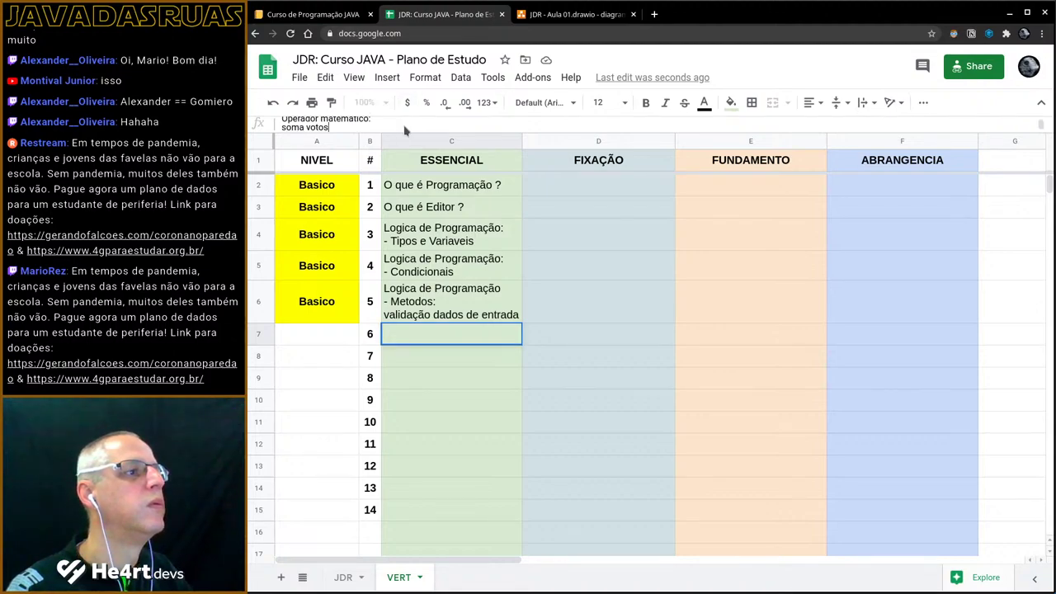
pyautogui.press('Return')
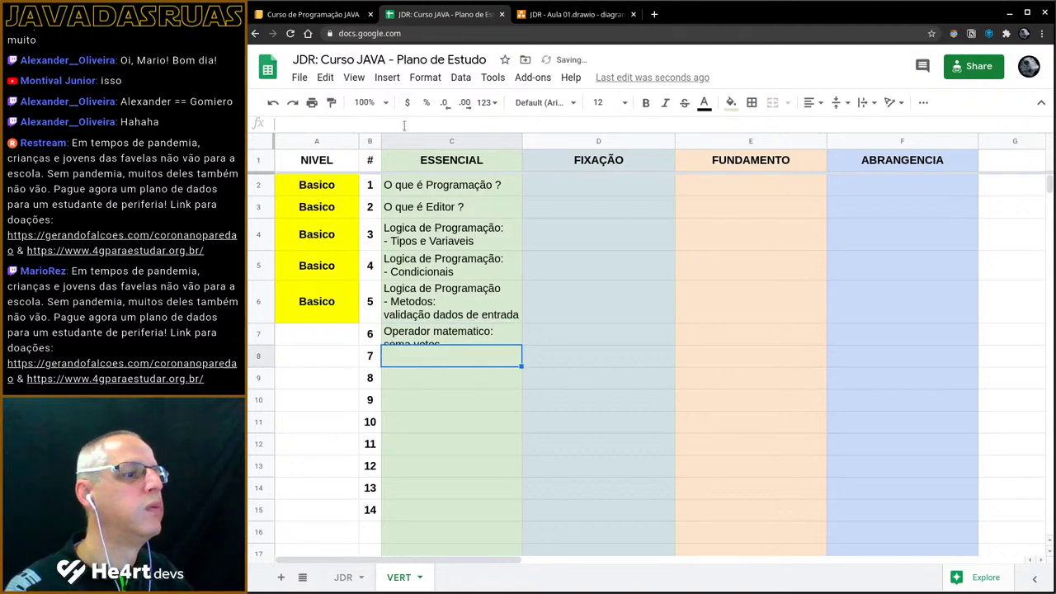
# - Add the line "Logica de Programação" above "Operador matematico:" in the ESSENCIAL cell of lesson 6
pyautogui.click(407, 345)
pyautogui.doubleClick(406, 345)
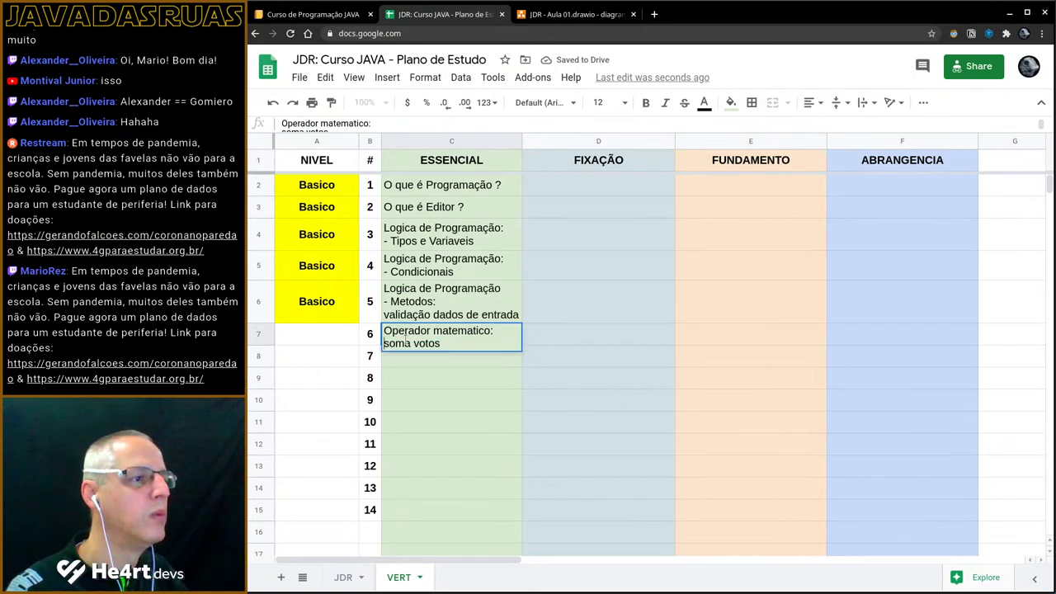
pyautogui.write('Lo')
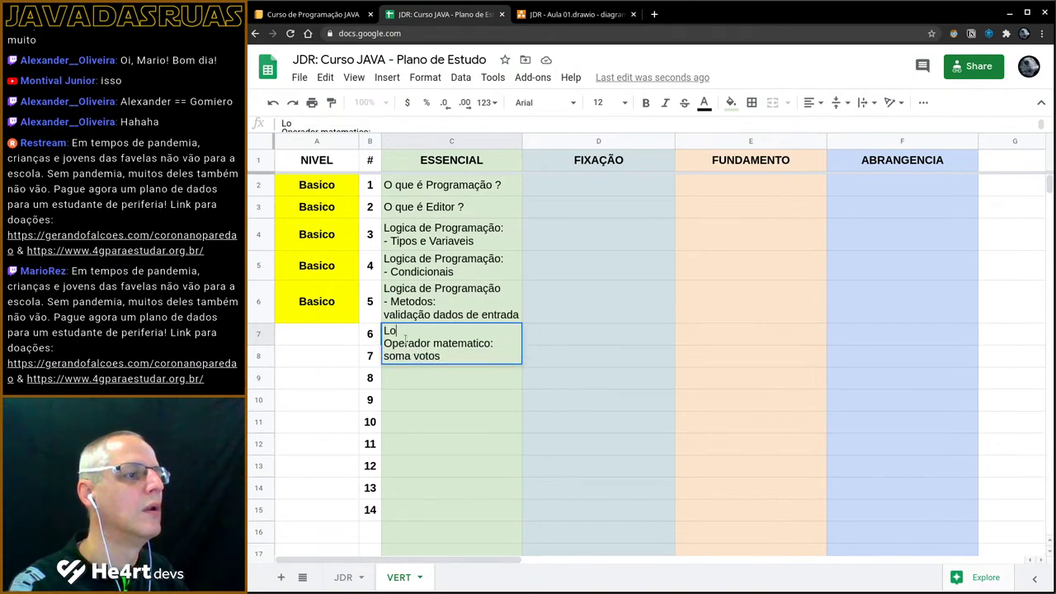
pyautogui.write('gica d')
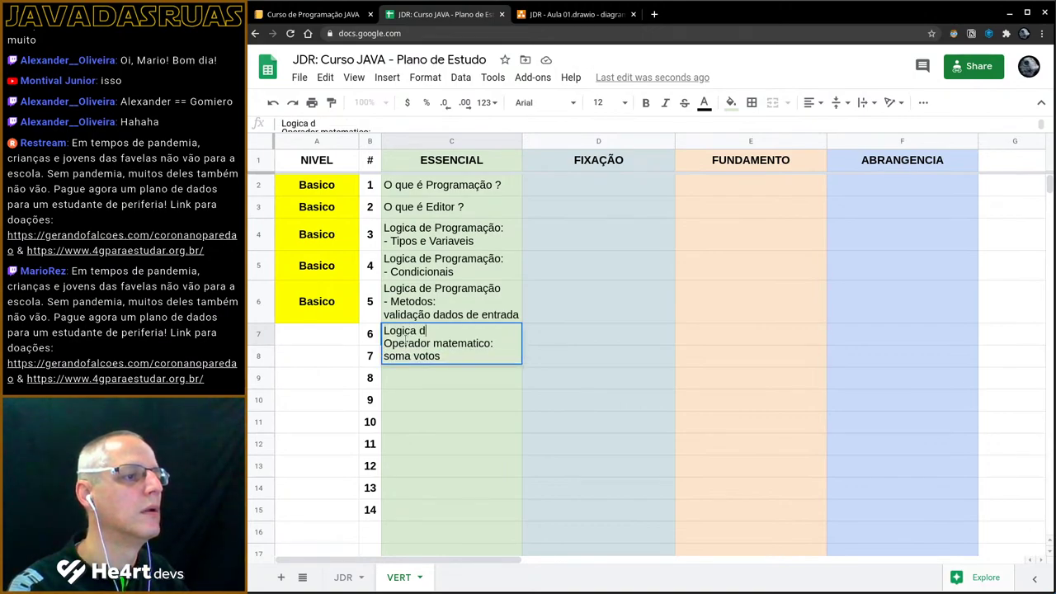
pyautogui.write('e progr')
pyautogui.press('BackSpace')
pyautogui.press('BackSpace')
pyautogui.press('BackSpace')
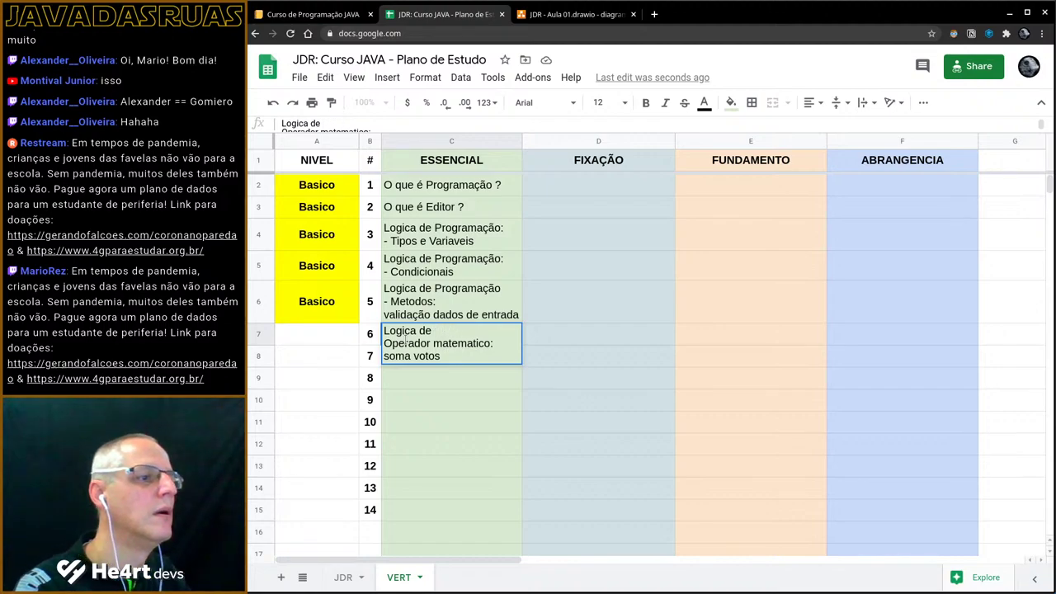
pyautogui.write('Programação')
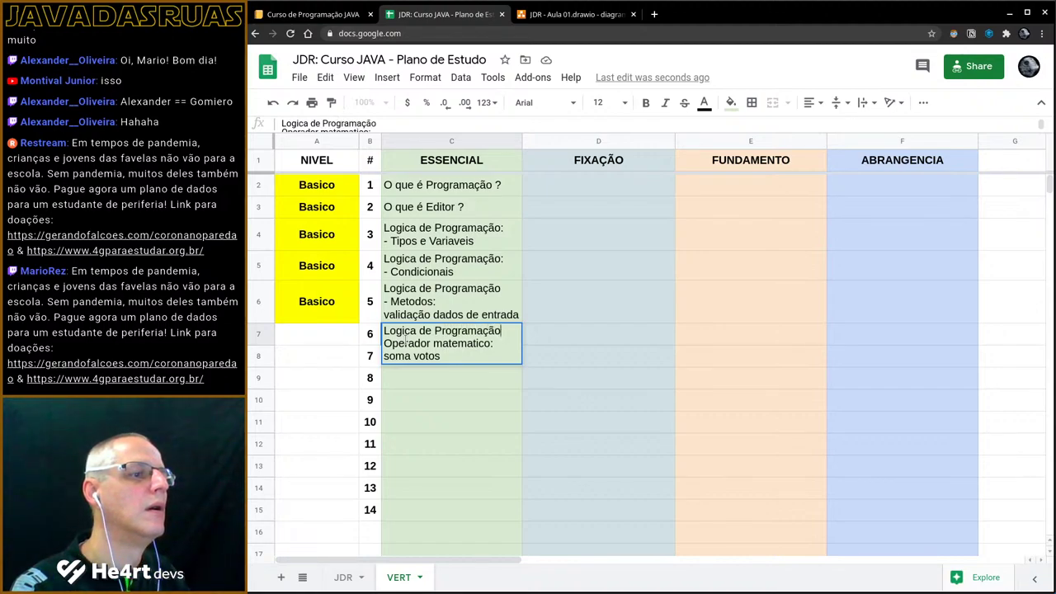
# - Put a dash and a space before "Operador matematico:" in the lesson 6 cell, and fit row 7 to its text
pyautogui.press('Down')
pyautogui.press('Home')
pyautogui.write('-')
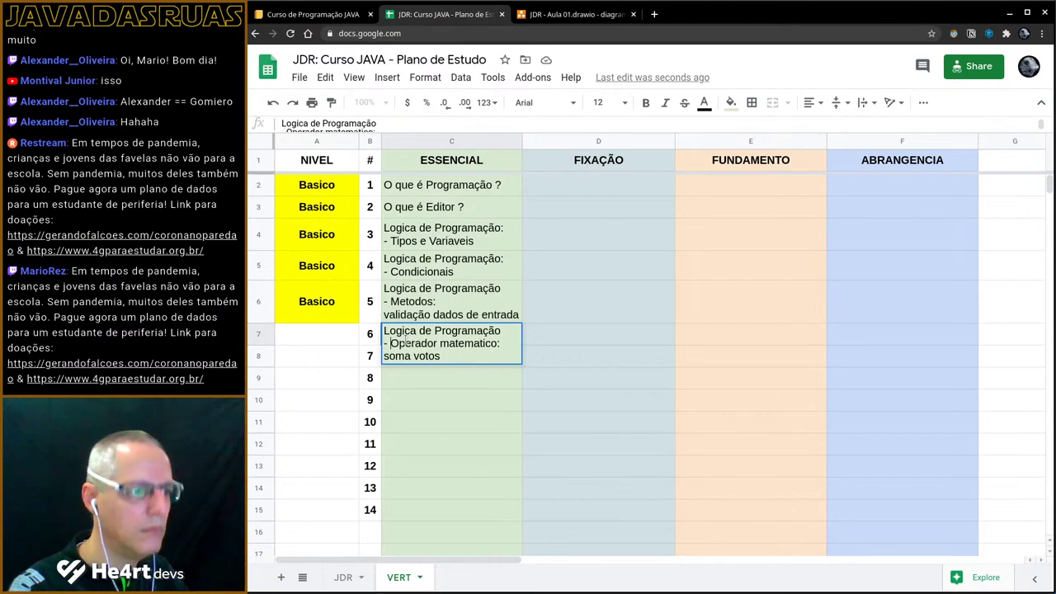
pyautogui.press('Return')
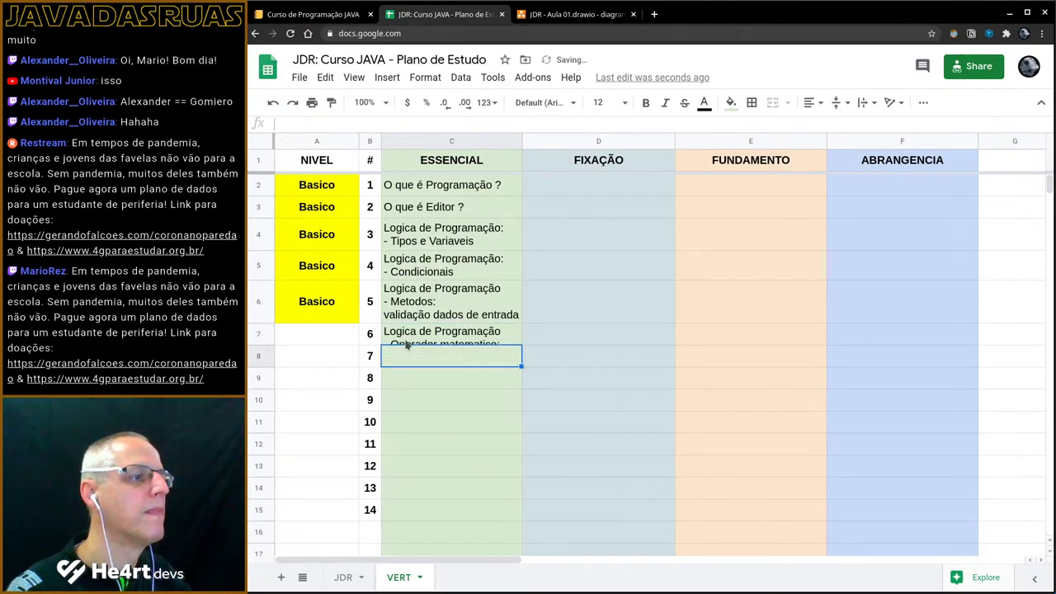
pyautogui.doubleClick(260, 344)
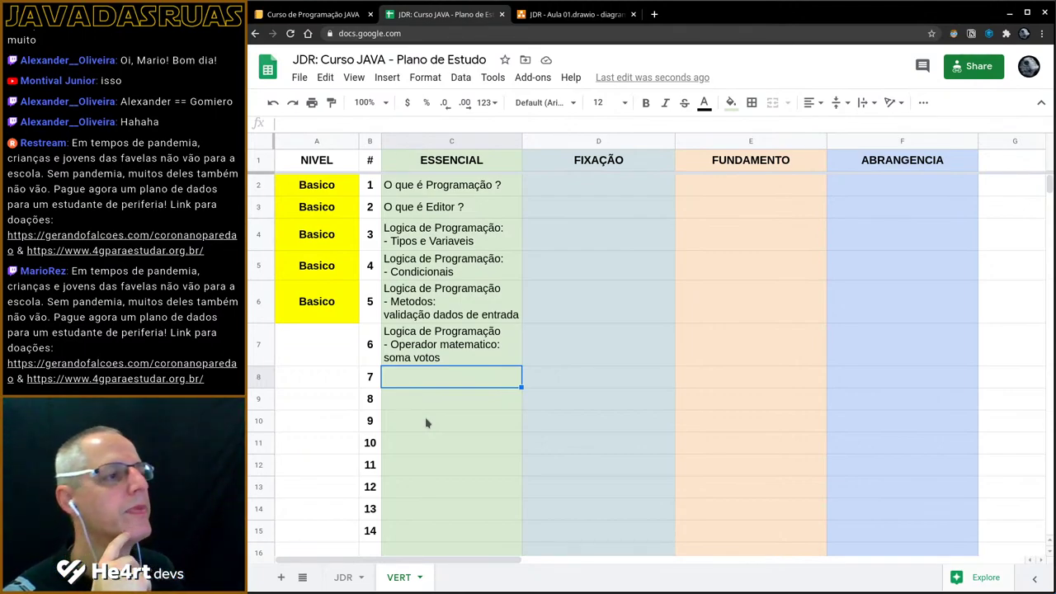
# - Review the Logica de Programação topics of lessons 3 to 6 in the ESSENCIAL column
pyautogui.press('Up')
pyautogui.press('Up')
pyautogui.press('Up')
pyautogui.press('Up')
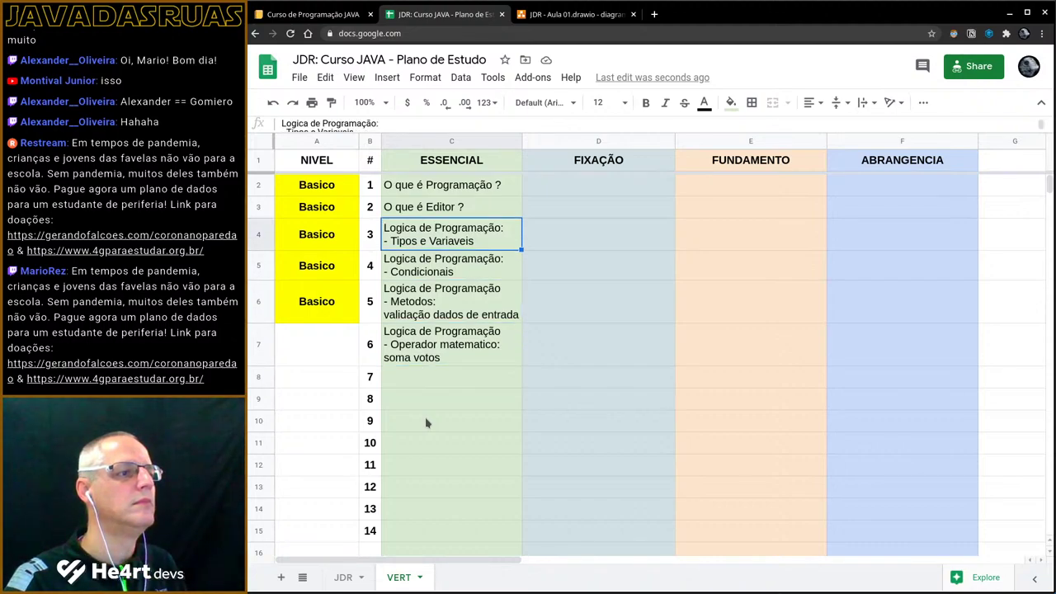
pyautogui.press('Down')
pyautogui.press('Down')
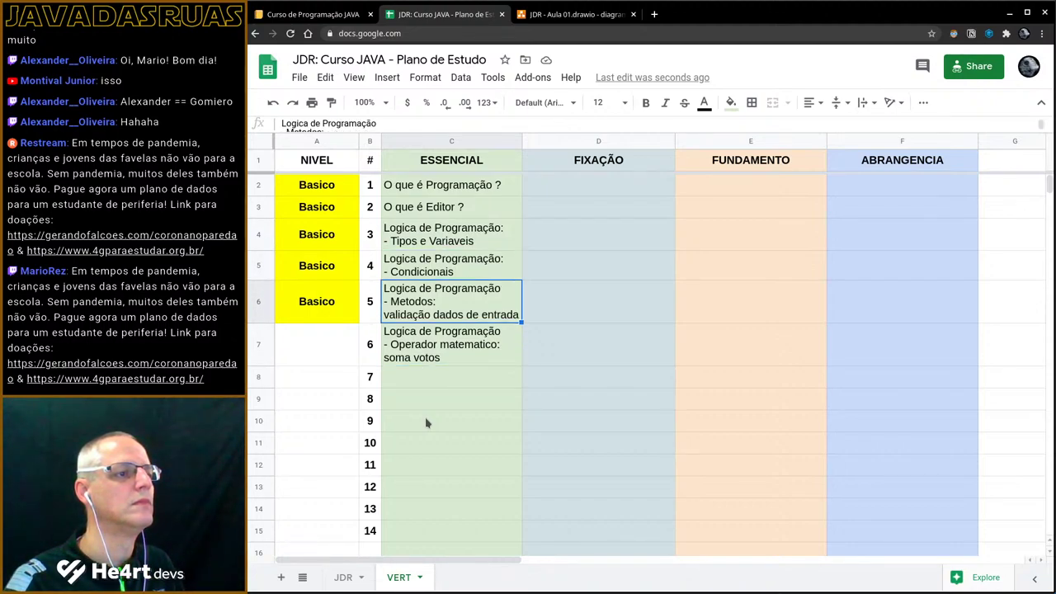
pyautogui.press('Down')
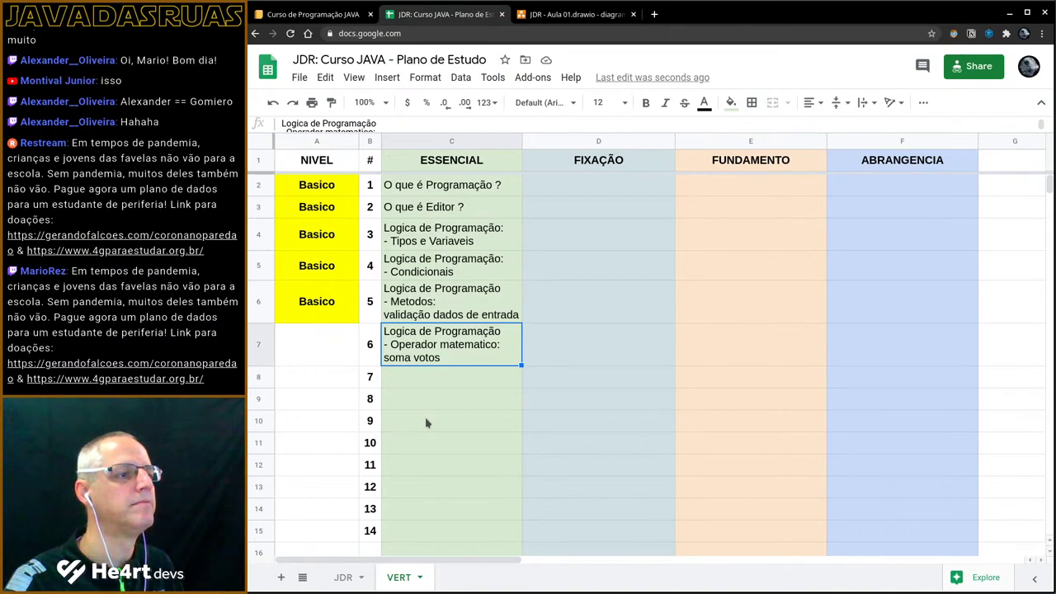
pyautogui.press('Down')
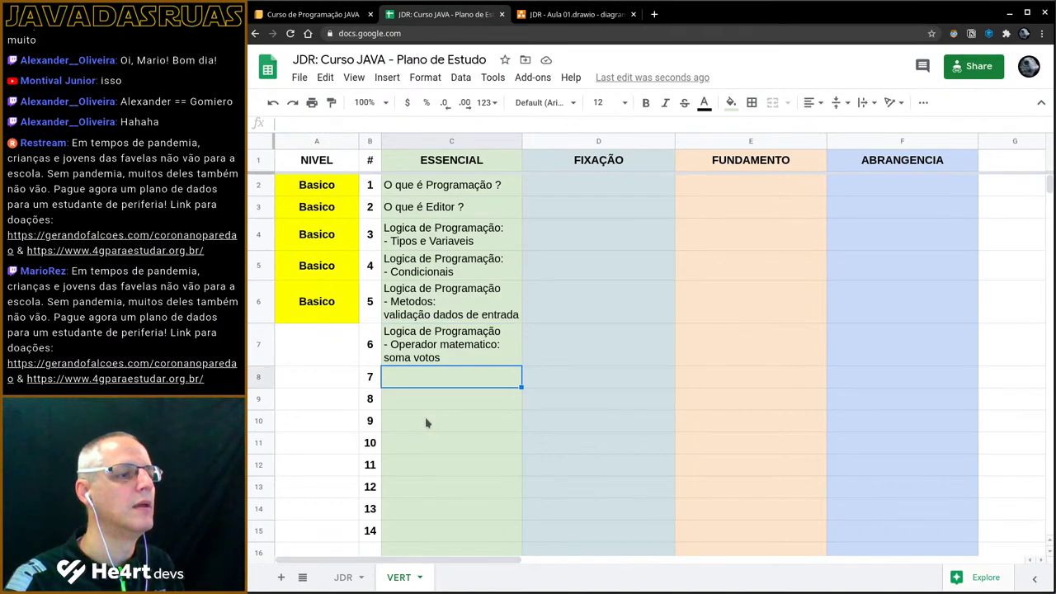
pyautogui.press('Up')
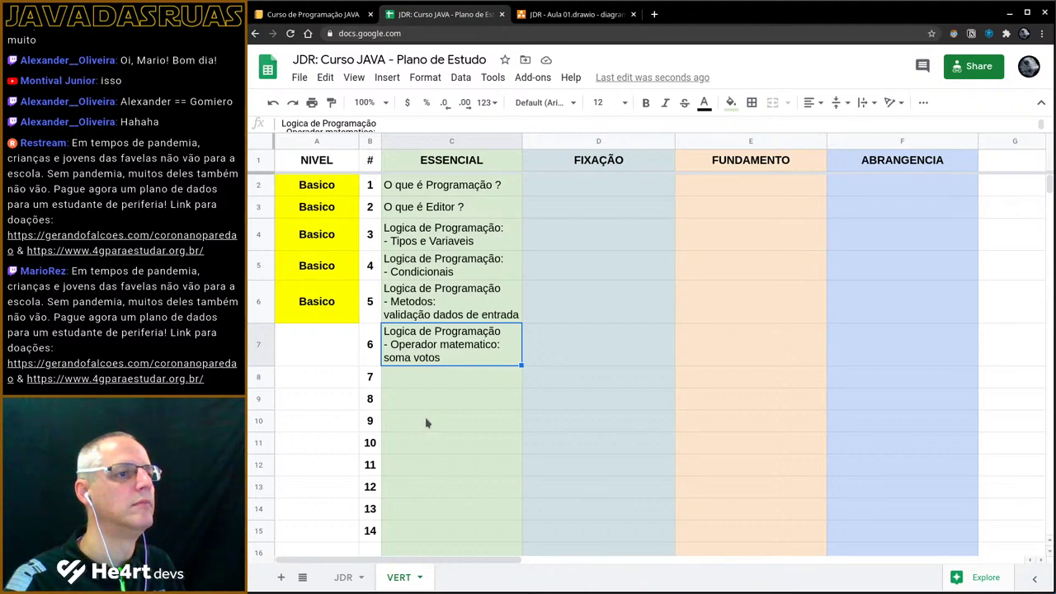
pyautogui.press('Up')
pyautogui.press('Up')
pyautogui.press('Down')
pyautogui.press('Up')
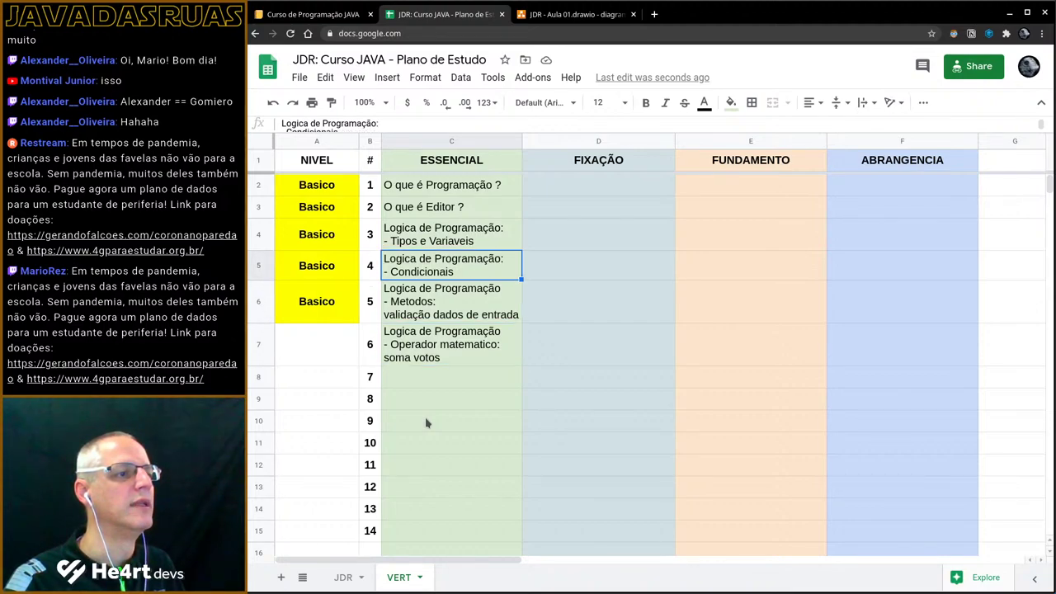
# - Enter "Comparação de String (maior/menor)" in the FIXAÇÃO cell of lesson 4 on the VERT sheet
pyautogui.press('Right')
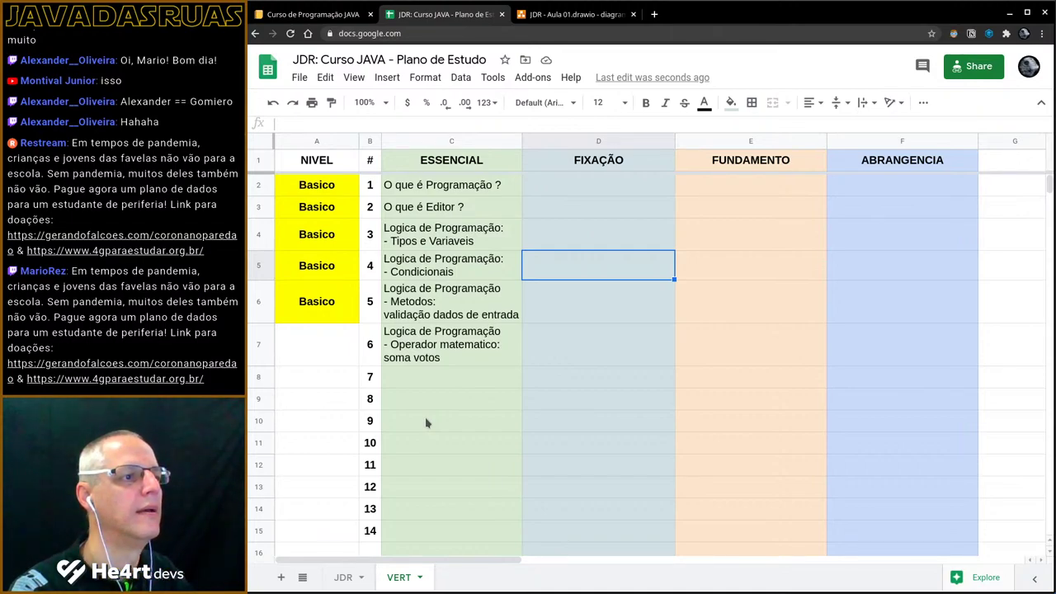
pyautogui.press('Left')
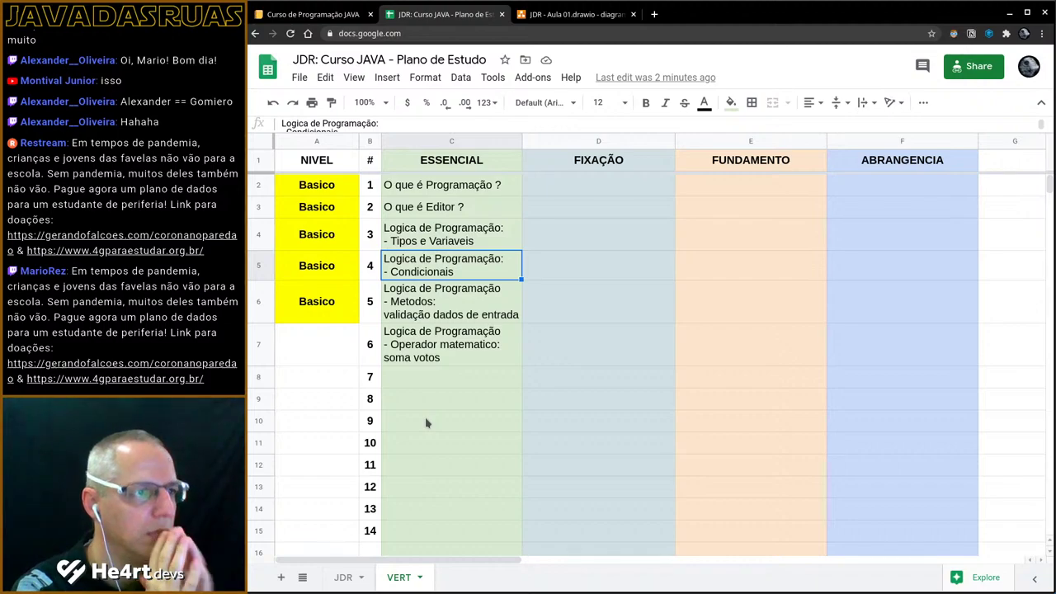
pyautogui.press('Right')
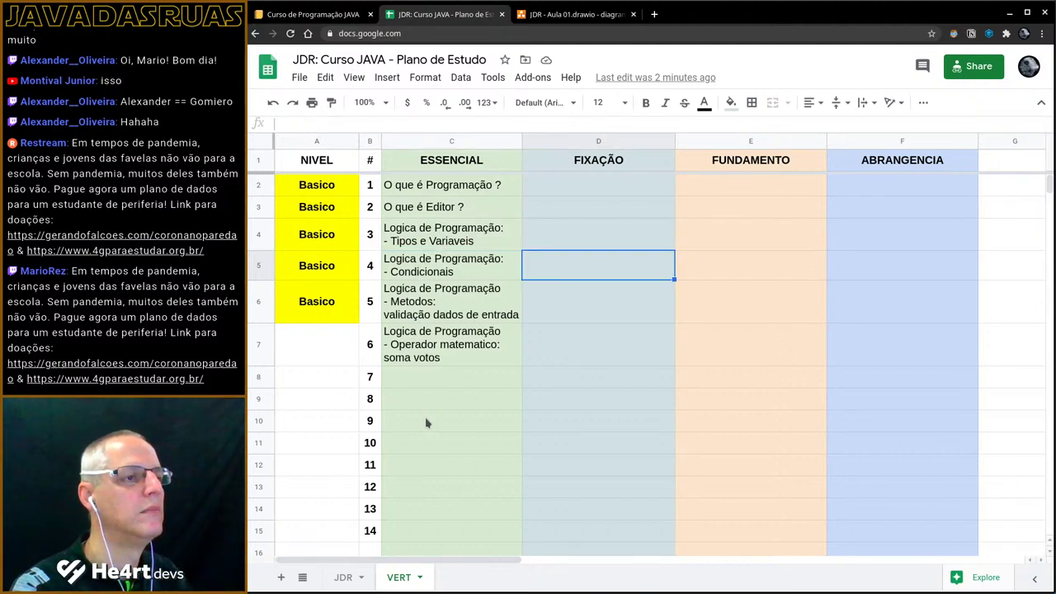
pyautogui.write('Compara')
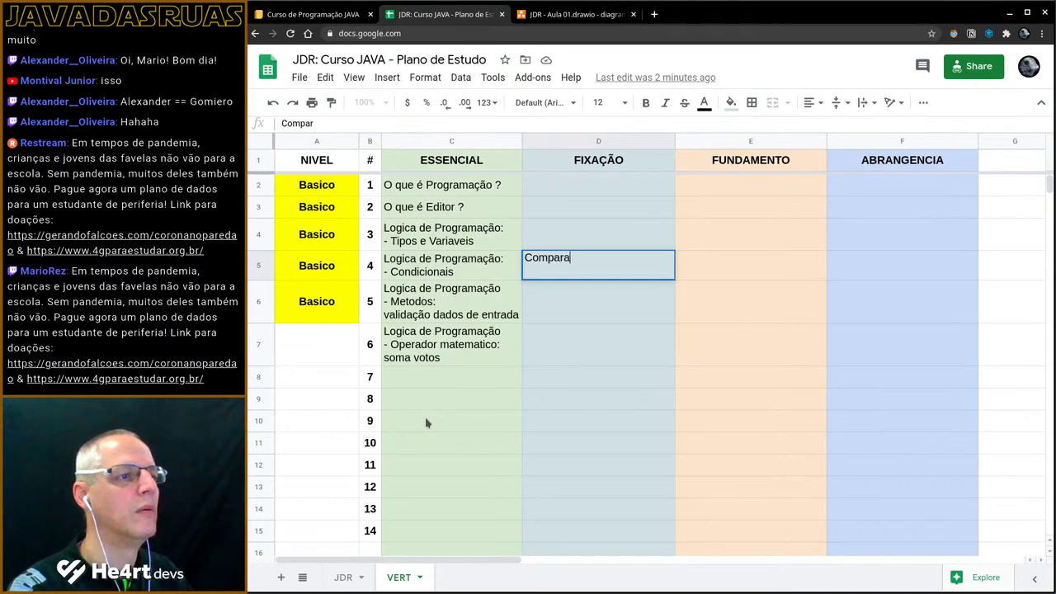
pyautogui.write('ção de S')
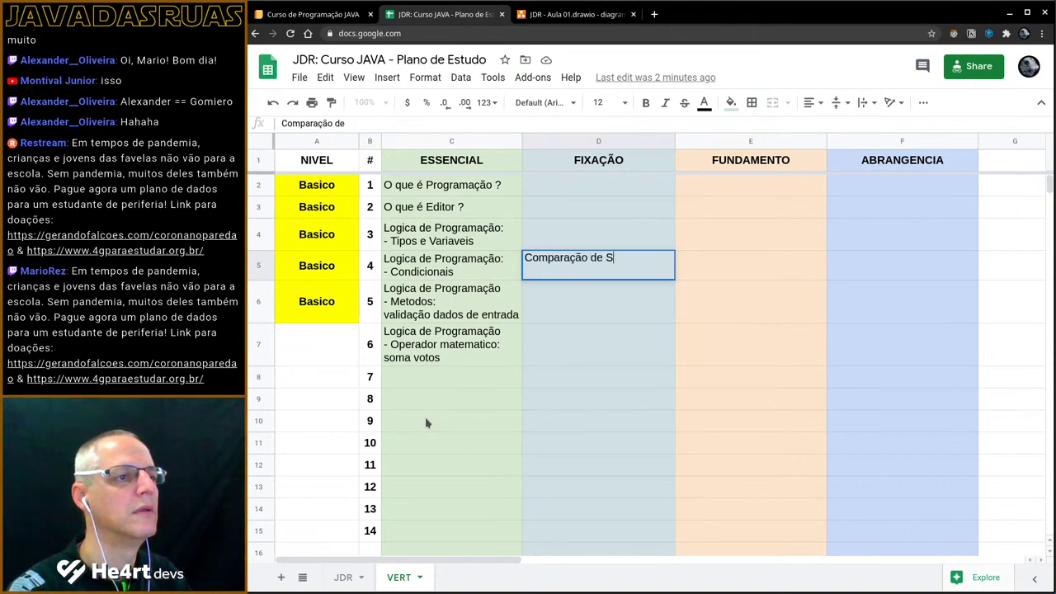
pyautogui.write('tring (')
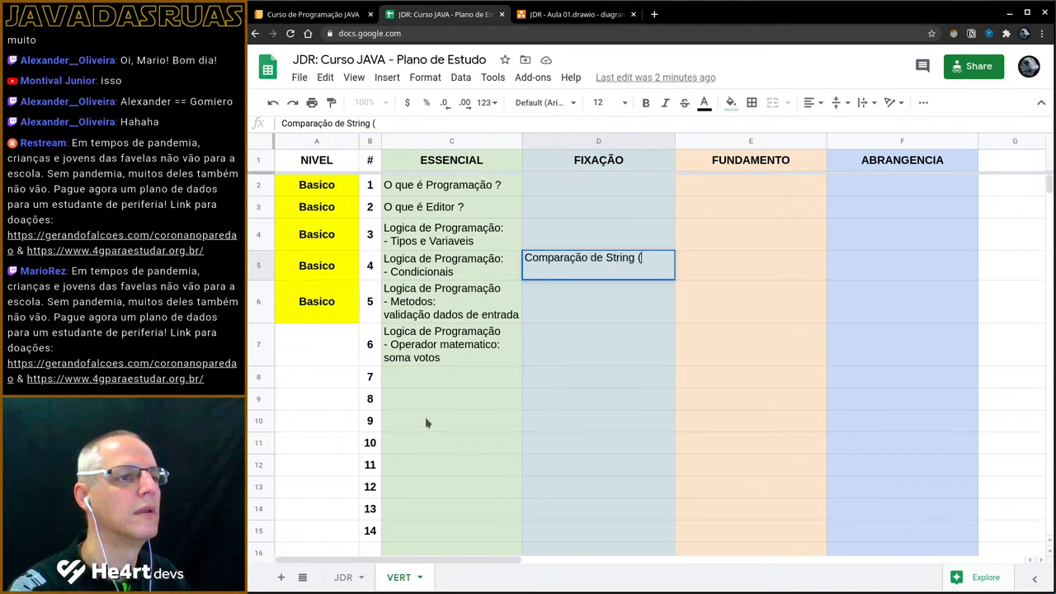
pyautogui.write('maior')
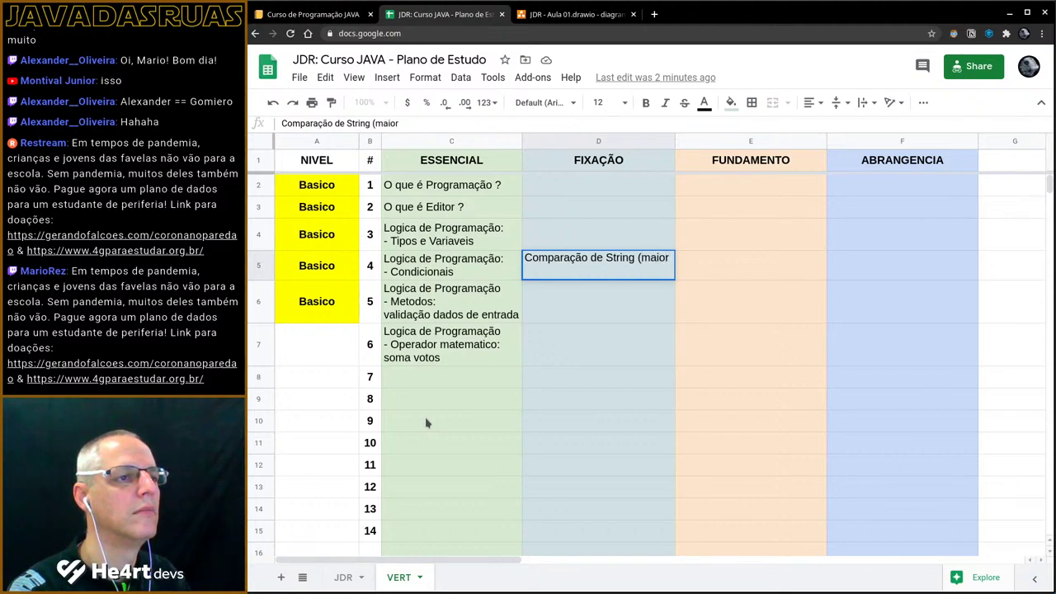
pyautogui.write('/')
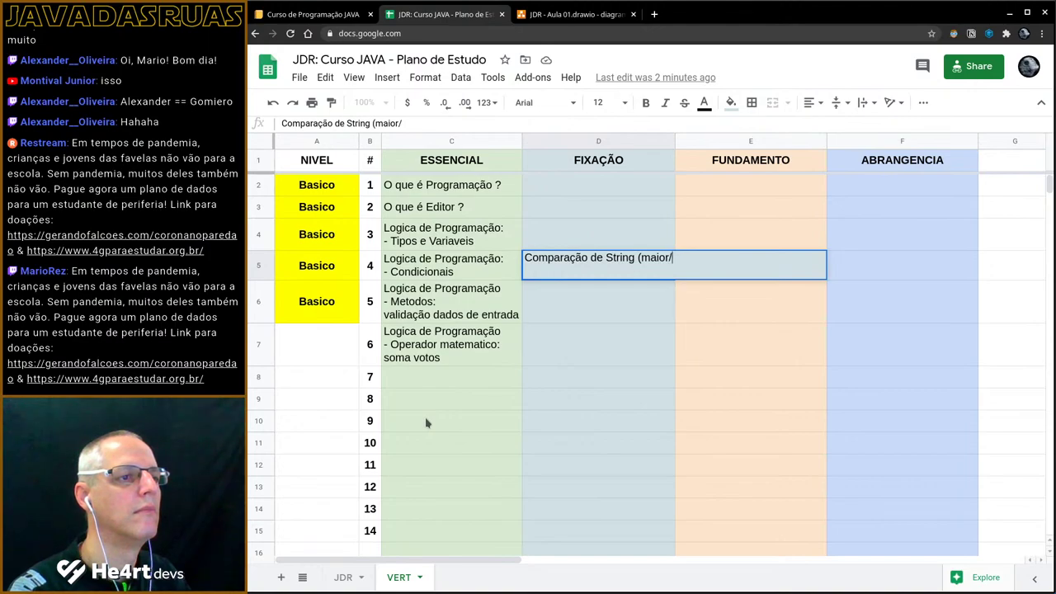
pyautogui.write('menor')
pyautogui.press('Return')
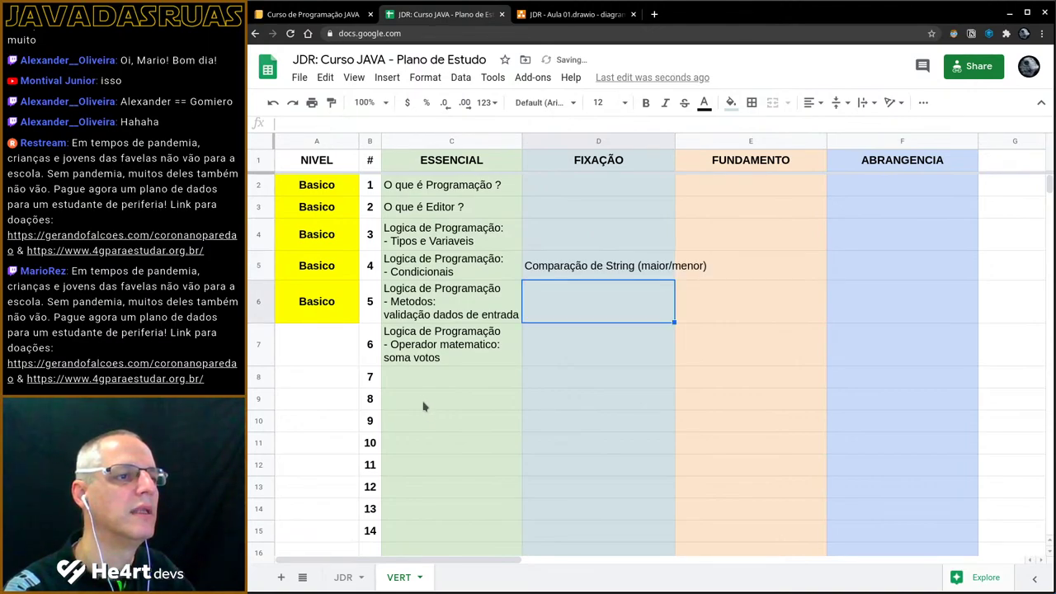
# - Set text wrapping to Wrap for all cells of the VERT sheet
pyautogui.click(254, 146)
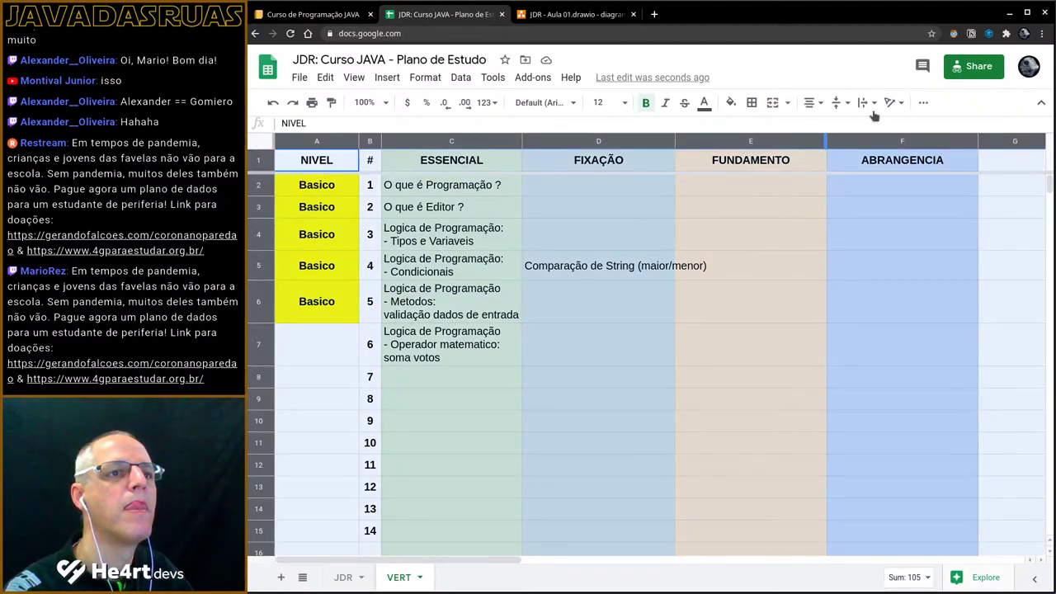
pyautogui.click(902, 104)
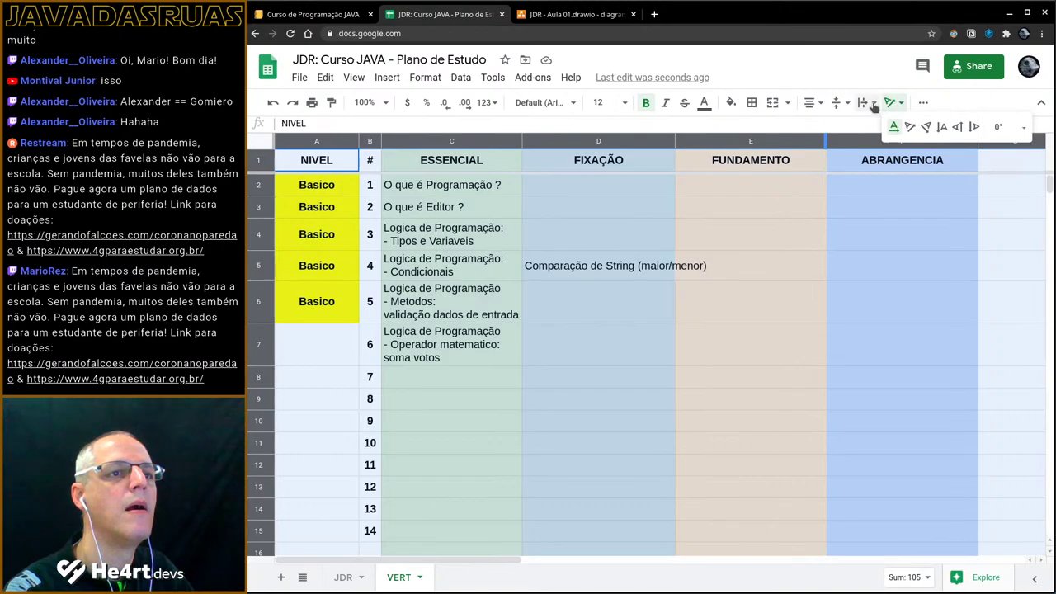
pyautogui.click(866, 103)
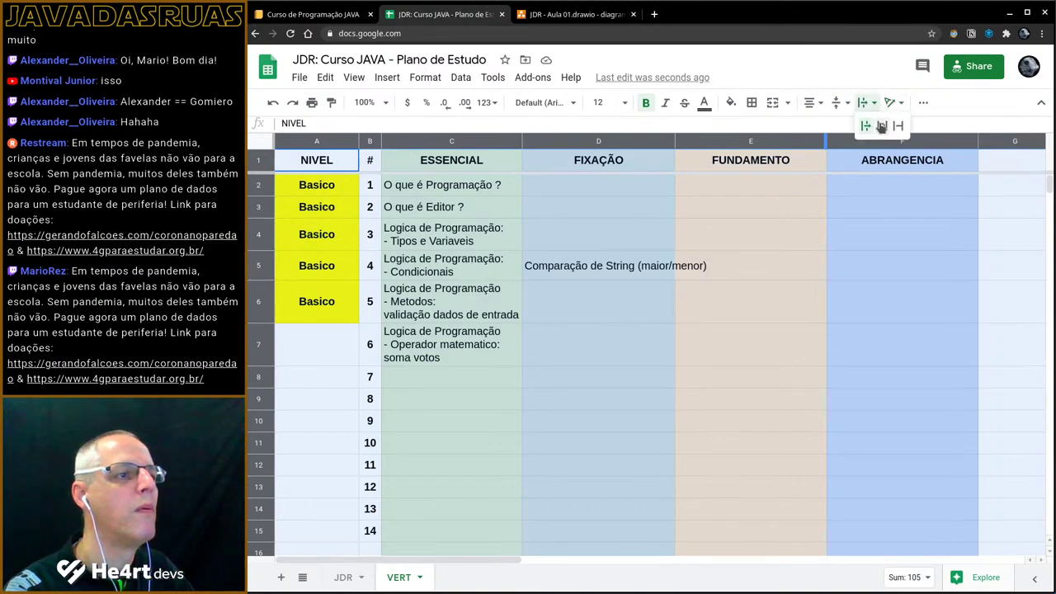
pyautogui.click(881, 125)
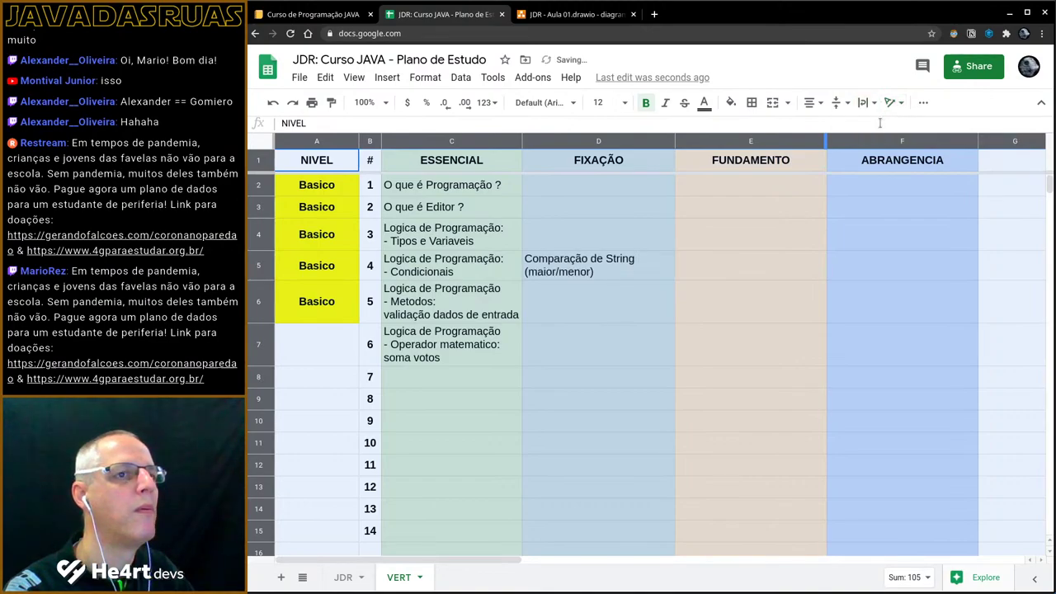
pyautogui.click(819, 237)
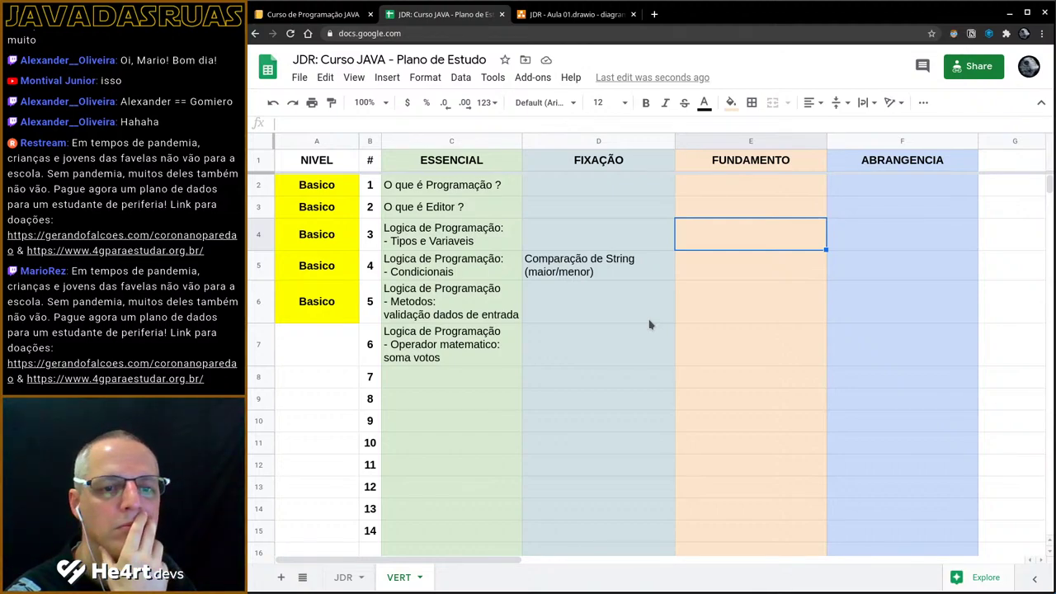
pyautogui.click(549, 268)
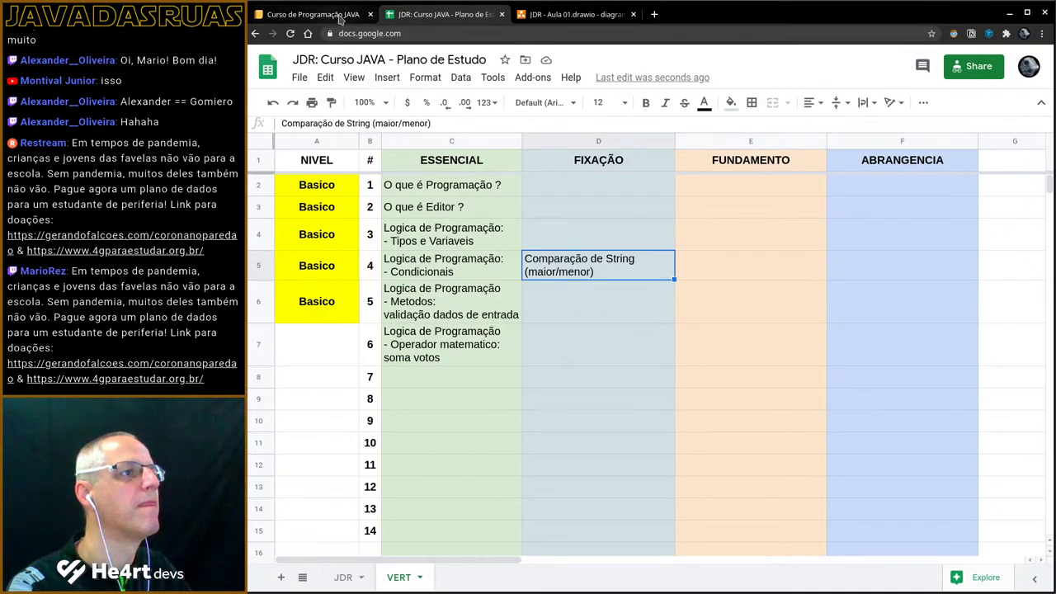
# - Examine the ESSENCIAL, FIXAÇÃO and FUNDAMENTO rows of the JDR sheet against the VERT sheet's columns
pyautogui.hotkey('ctrl', 'shift', 'pageup')
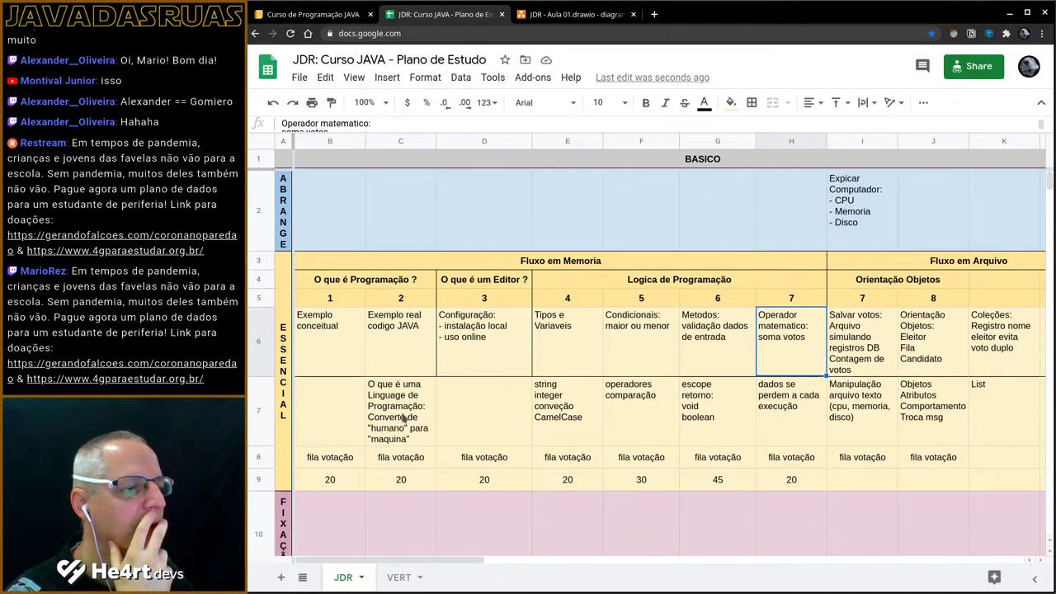
pyautogui.scroll(-5, 403, 418)
pyautogui.scroll(5, 402, 418)
pyautogui.scroll(-1, 403, 418)
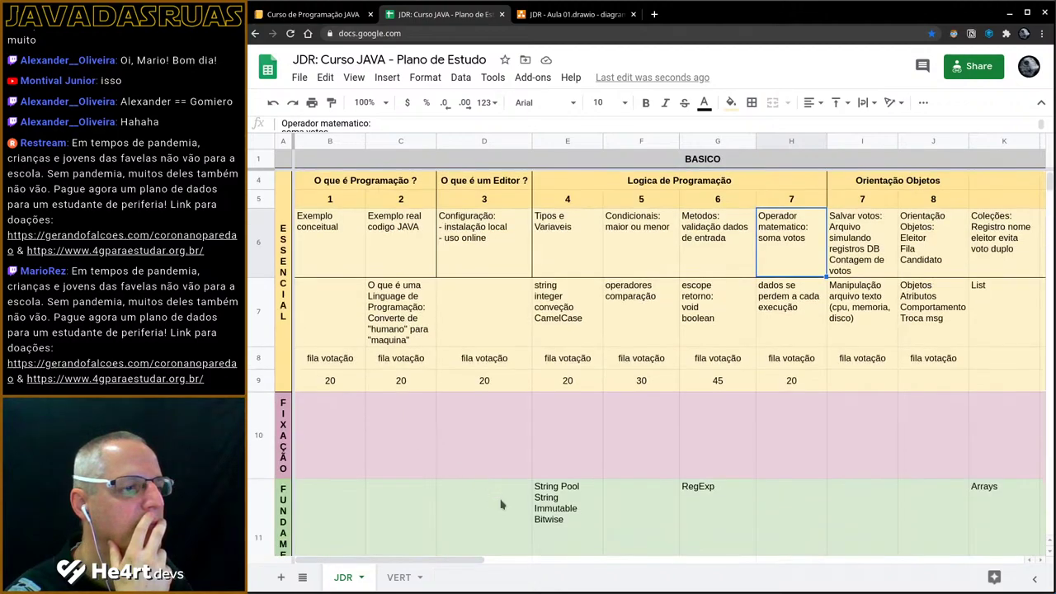
pyautogui.scroll(2, 554, 508)
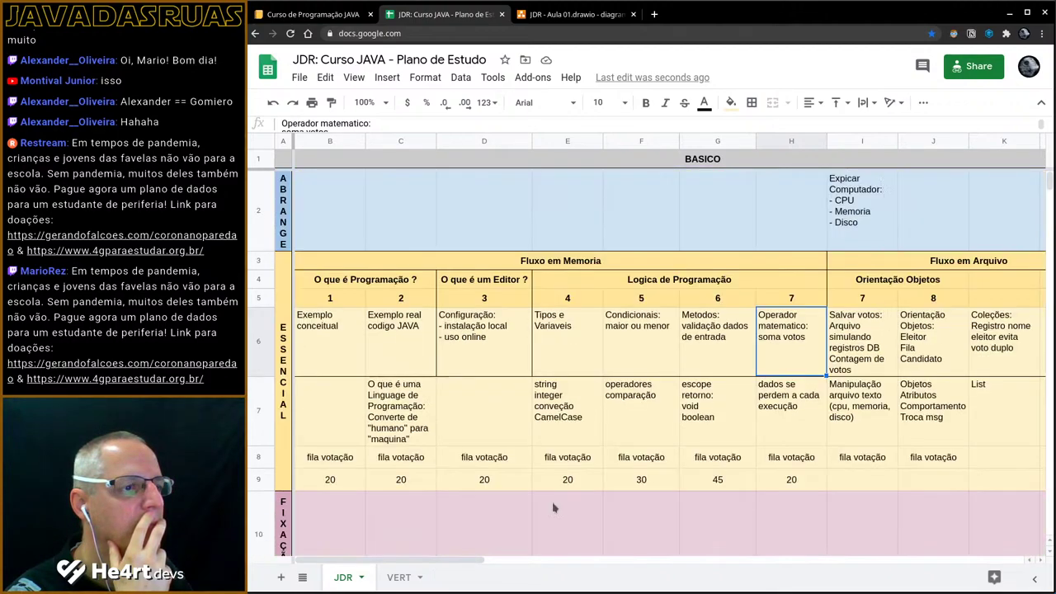
pyautogui.scroll(-3, 555, 508)
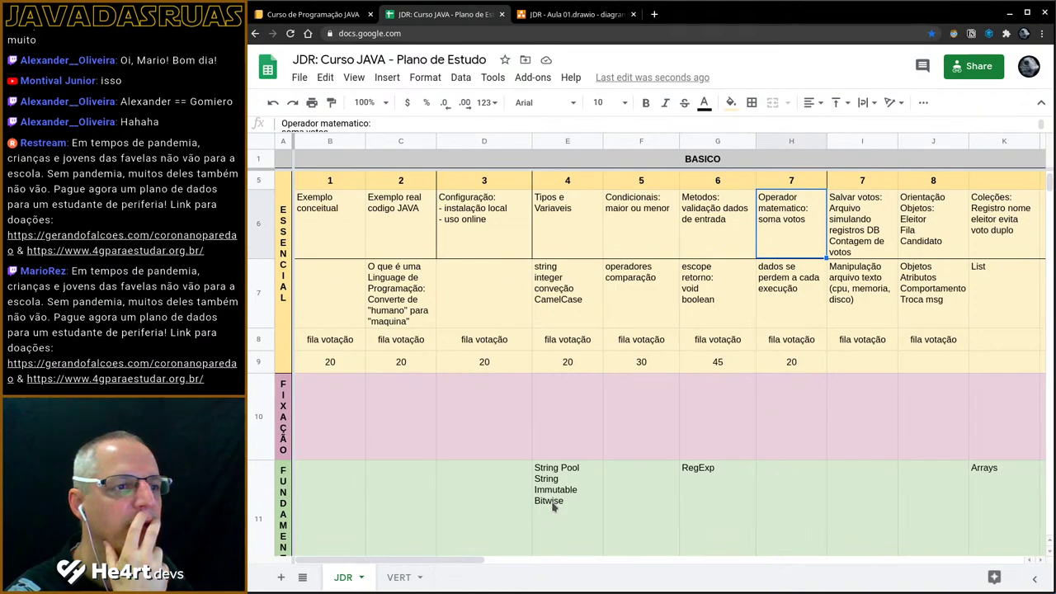
pyautogui.scroll(3, 553, 507)
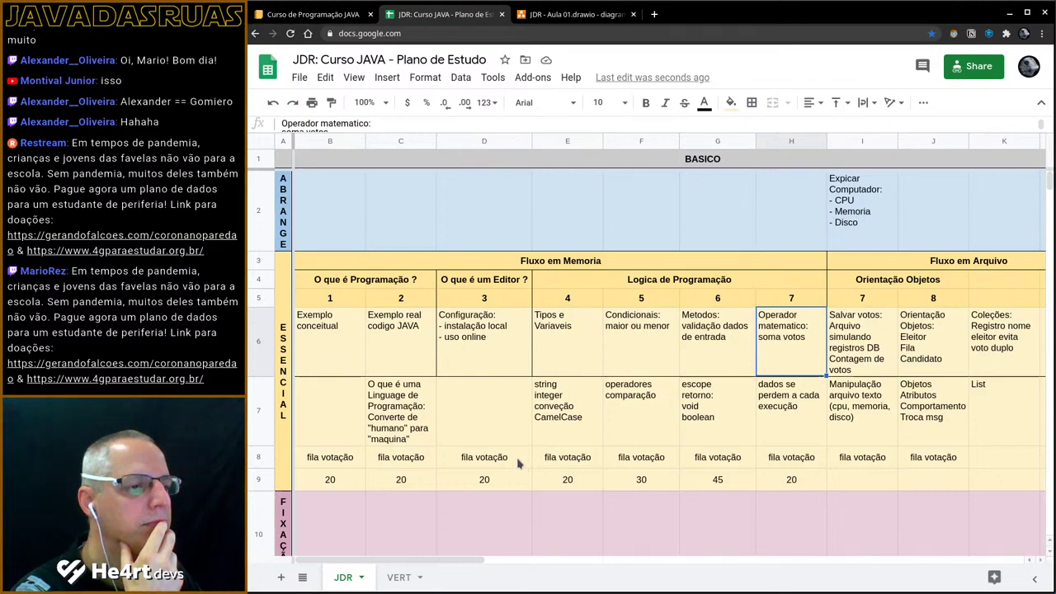
pyautogui.click(398, 577)
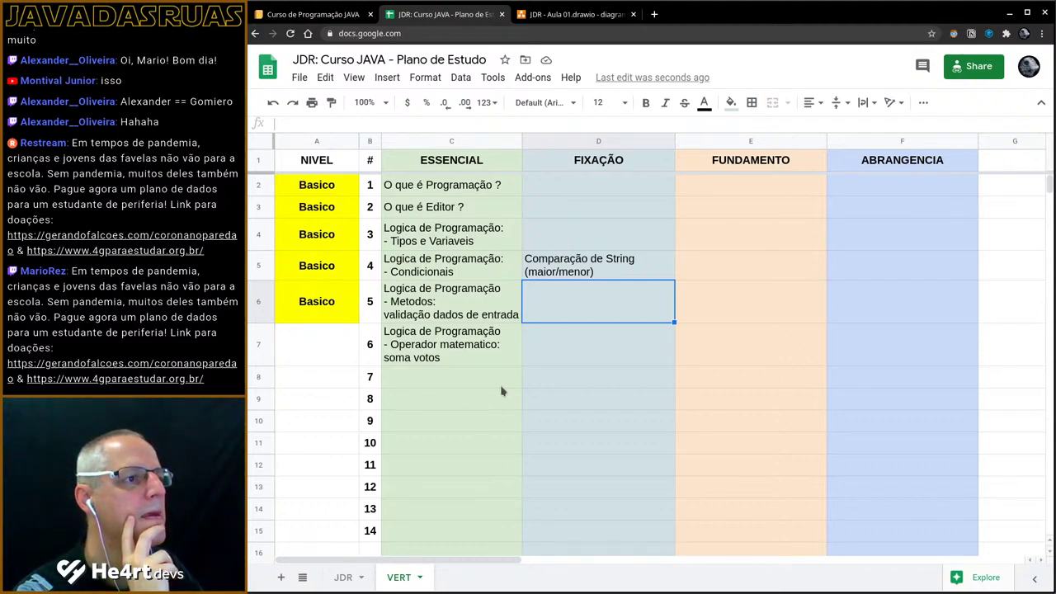
pyautogui.click(294, 16)
pyautogui.click(437, 14)
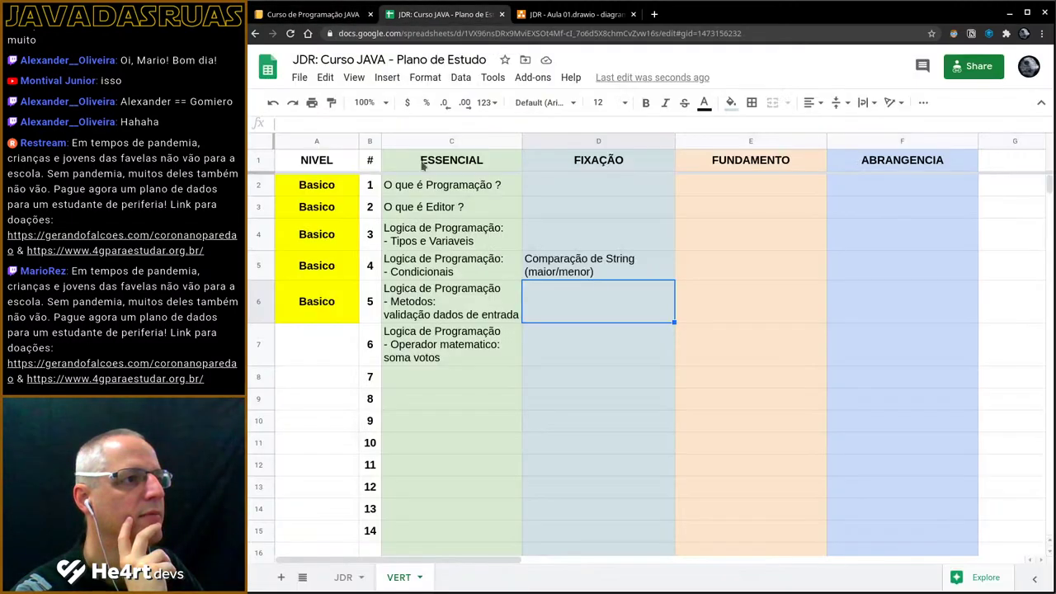
# - Hide the empty FIXAÇÃO row, row 10, on the JDR sheet
pyautogui.hotkey('ctrl', 'shift', 'pageup')
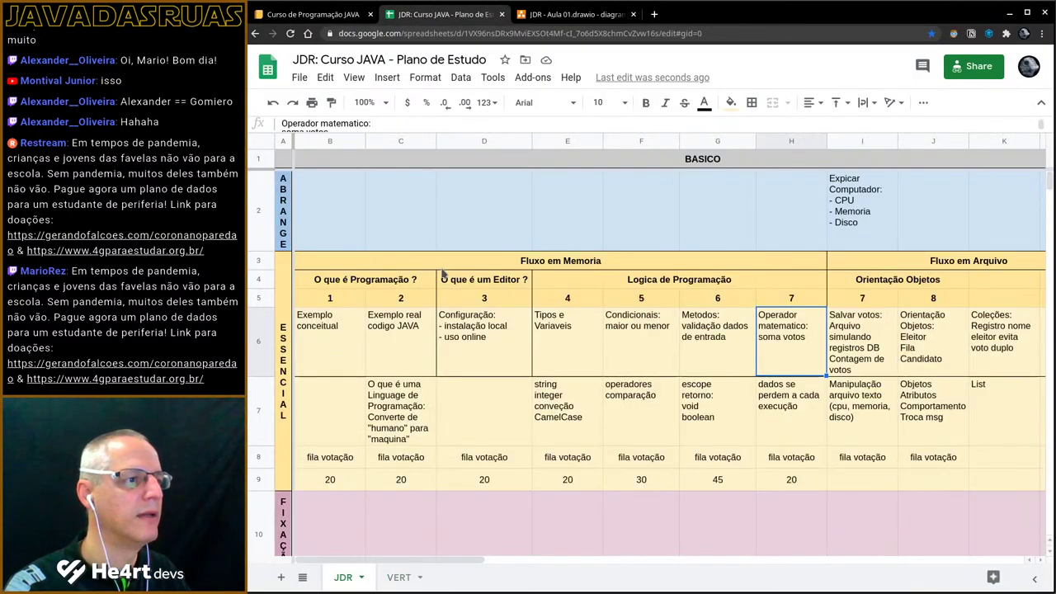
pyautogui.scroll(-2, 386, 486)
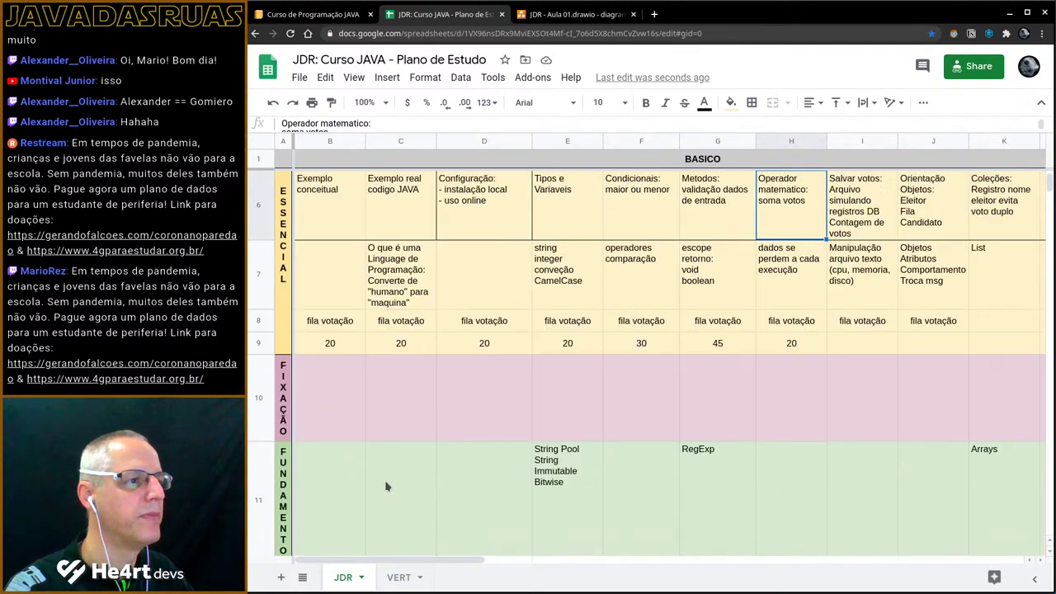
pyautogui.scroll(-2, 386, 487)
pyautogui.hscroll(5, 374, 410)
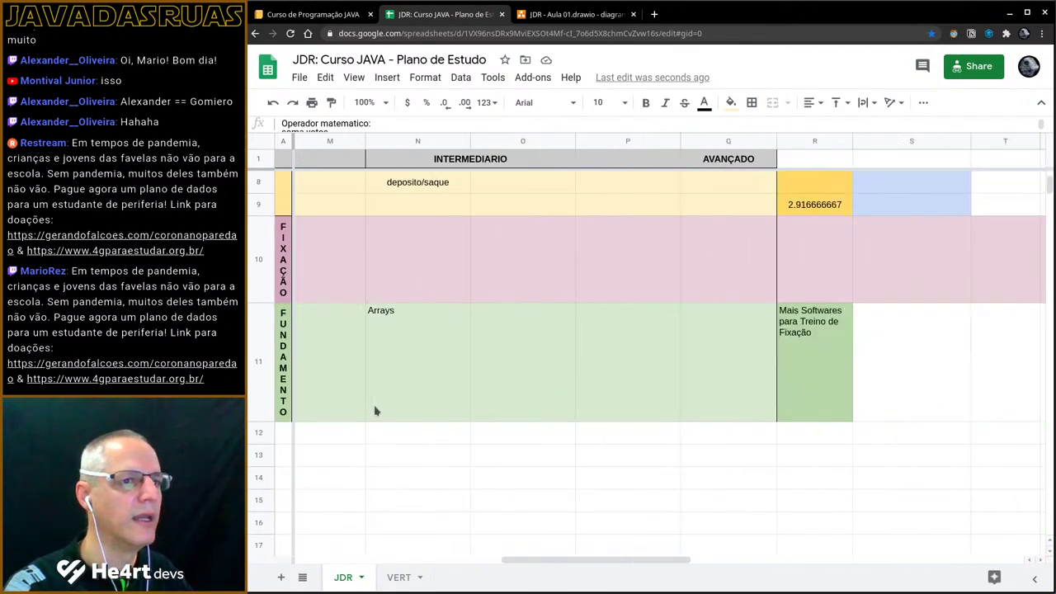
pyautogui.hscroll(-5, 373, 410)
pyautogui.scroll(2, 357, 368)
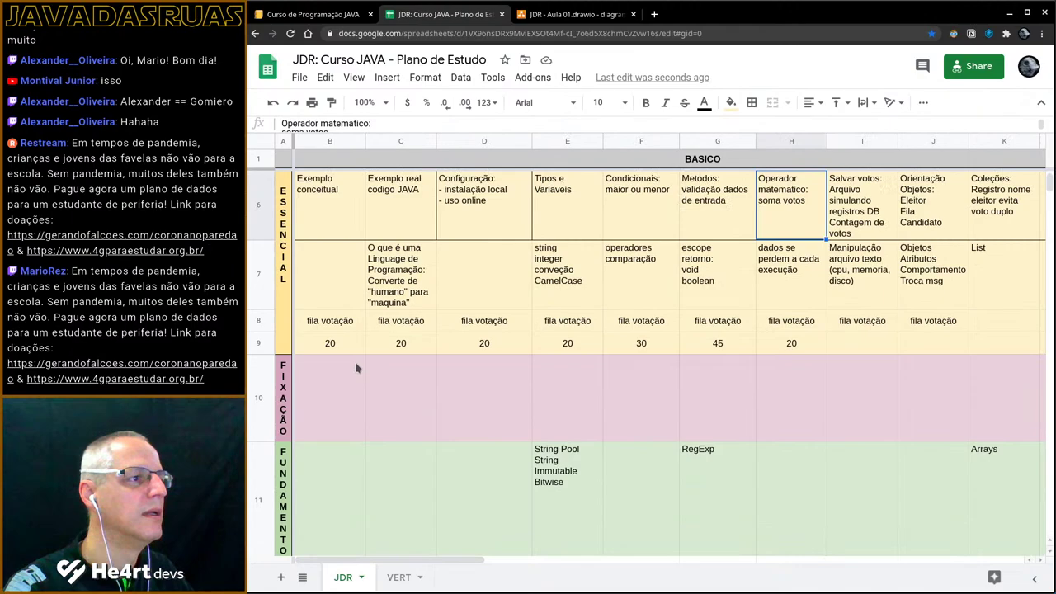
pyautogui.rightClick(261, 388)
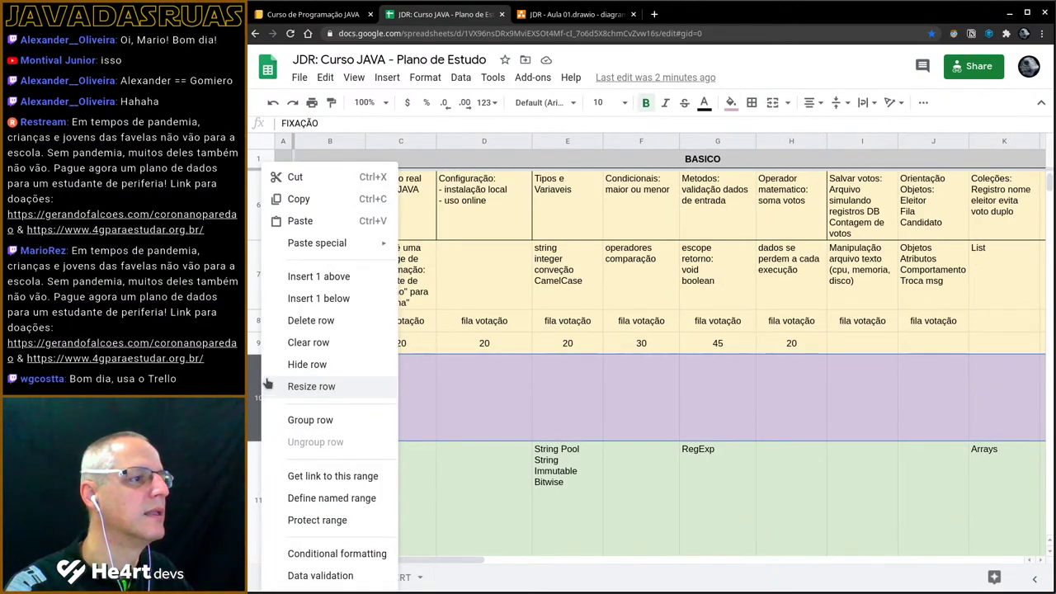
pyautogui.click(318, 365)
pyautogui.scroll(1, 374, 408)
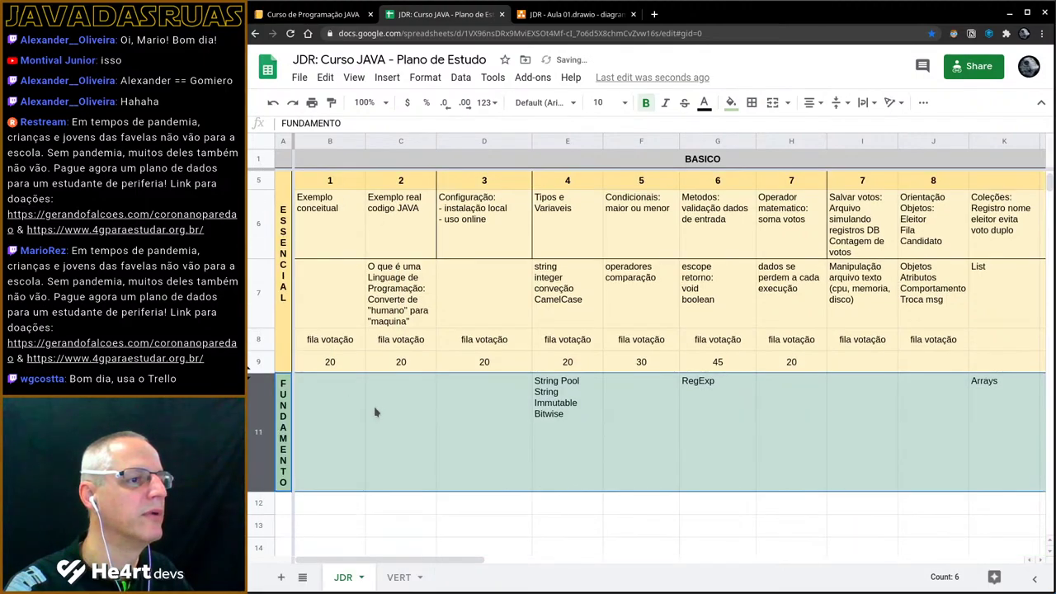
pyautogui.scroll(1, 373, 405)
# - Copy the text "String Pool, String Immutable, Bitwise" from the JDR sheet's FUNDAMENTO row into the FUNDAMENTO cell of lesson 4 on the VERT sheet
pyautogui.click(555, 459)
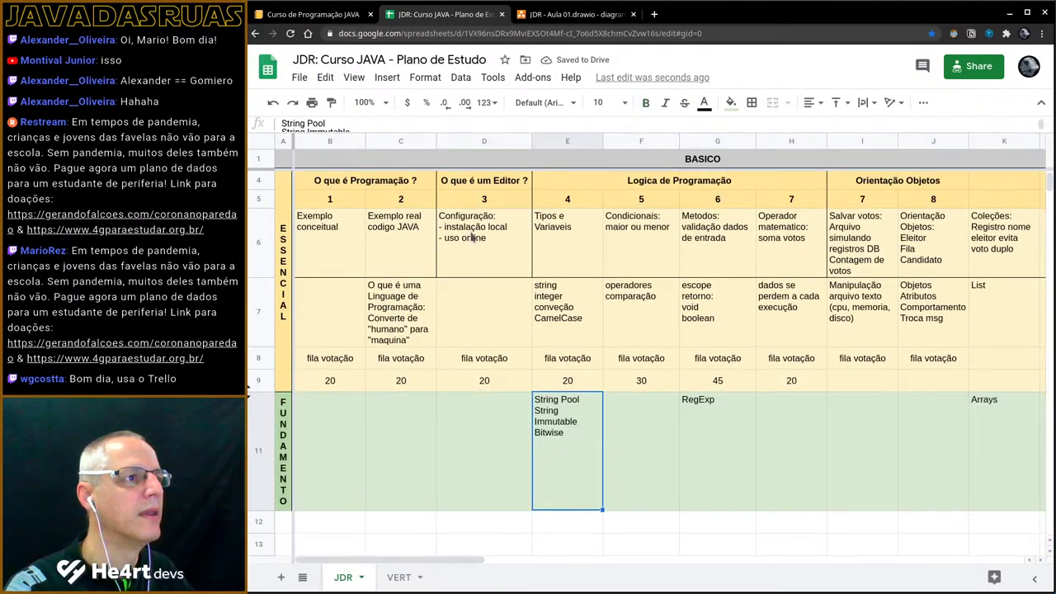
pyautogui.click(406, 125)
pyautogui.hotkey('ctrl', 'a')
pyautogui.hotkey('ctrl', 'c')
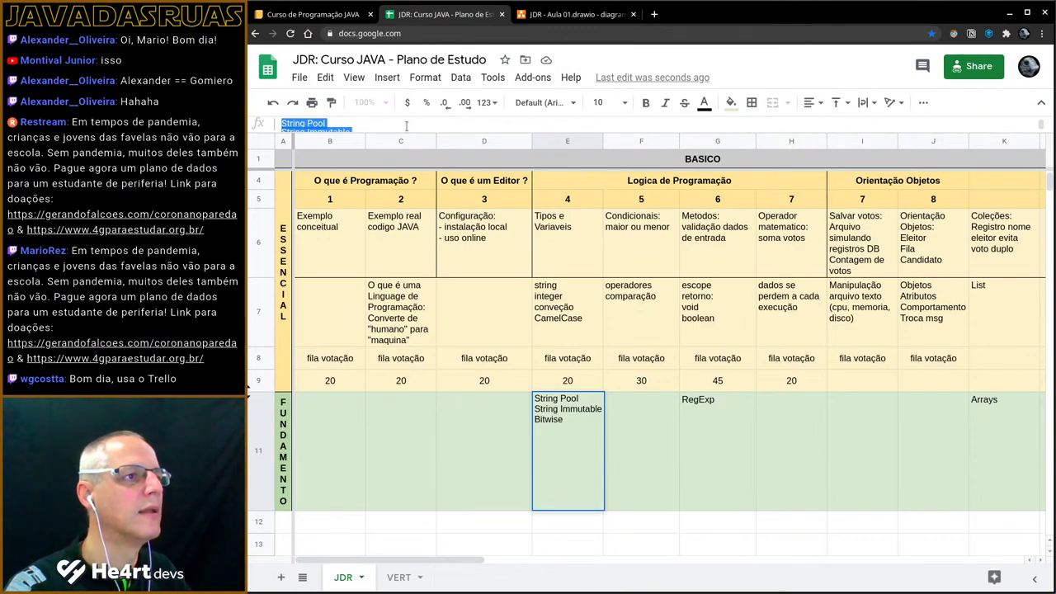
pyautogui.hotkey('ctrl', 'shift', 'pagedown')
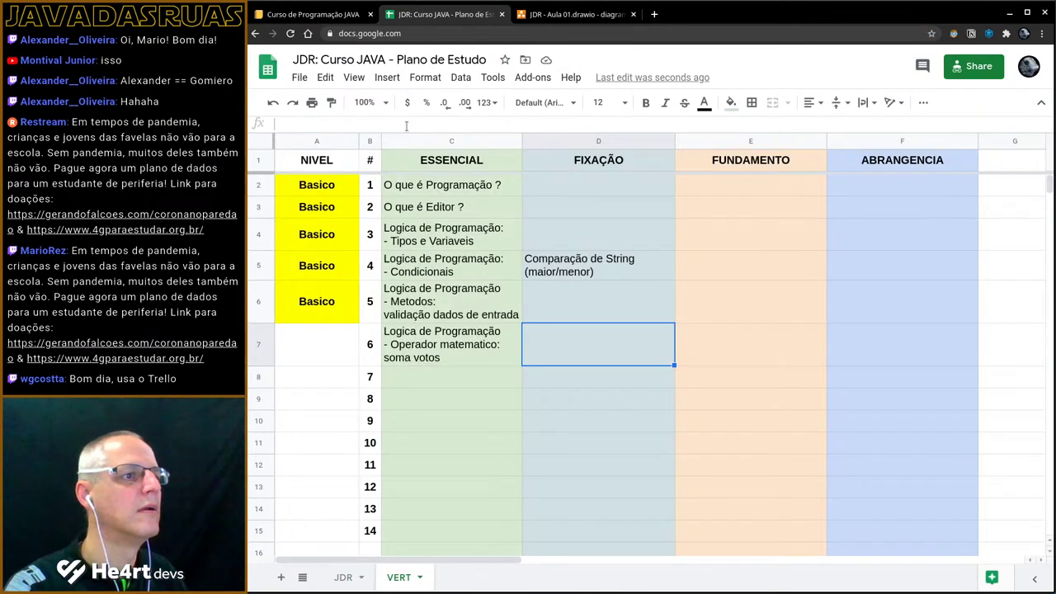
pyautogui.click(725, 280)
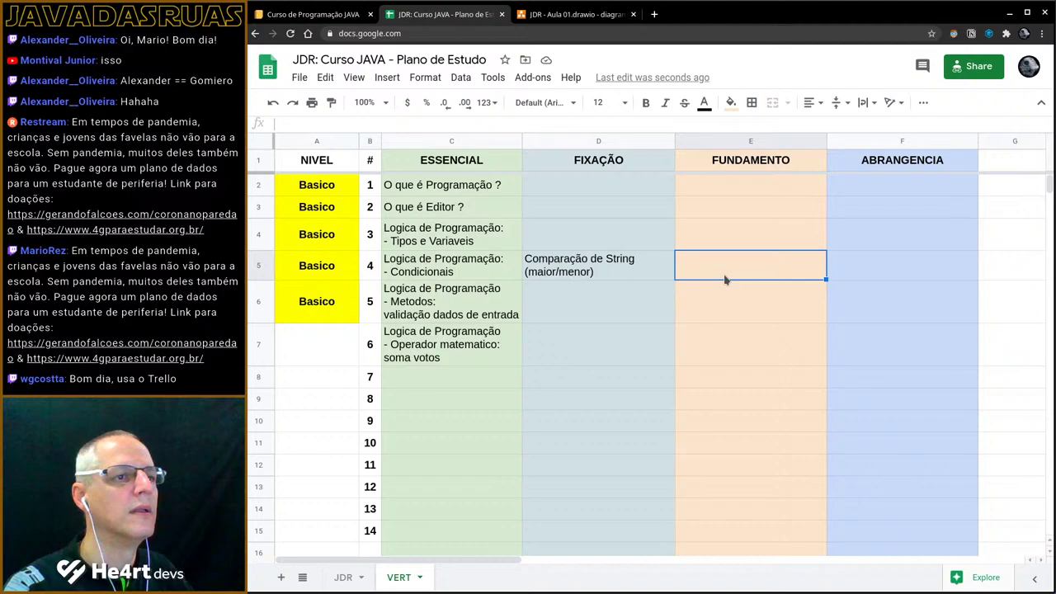
pyautogui.click(680, 126)
pyautogui.hotkey('ctrl', 'v')
pyautogui.press('Return')
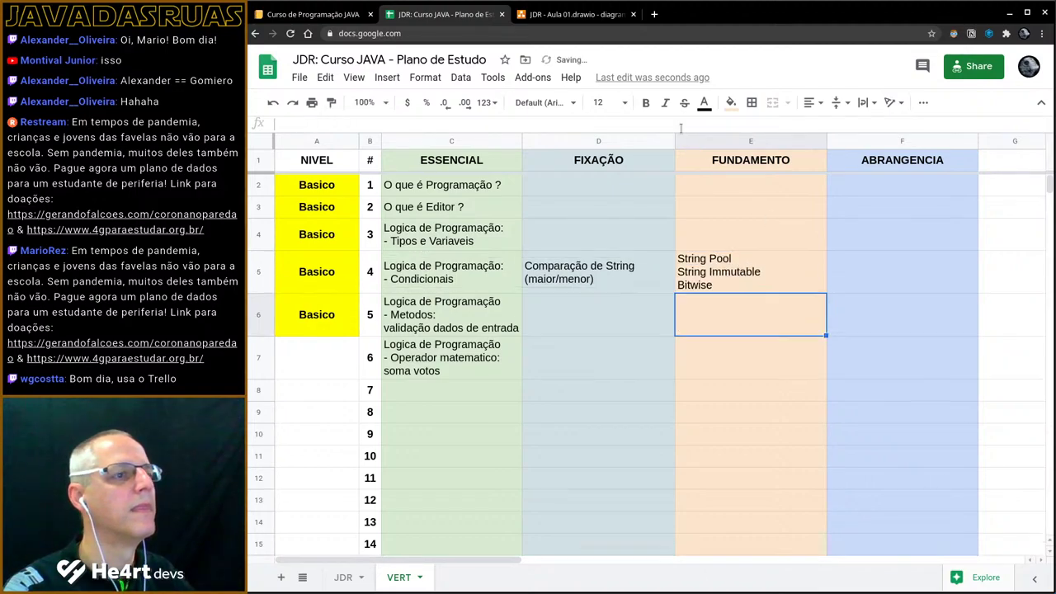
# - Copy the text "RegExp" from the JDR sheet's FUNDAMENTO row into the FUNDAMENTO cell of lesson 5 on the VERT sheet
pyautogui.hotkey('ctrl', 'shift', 'pageup')
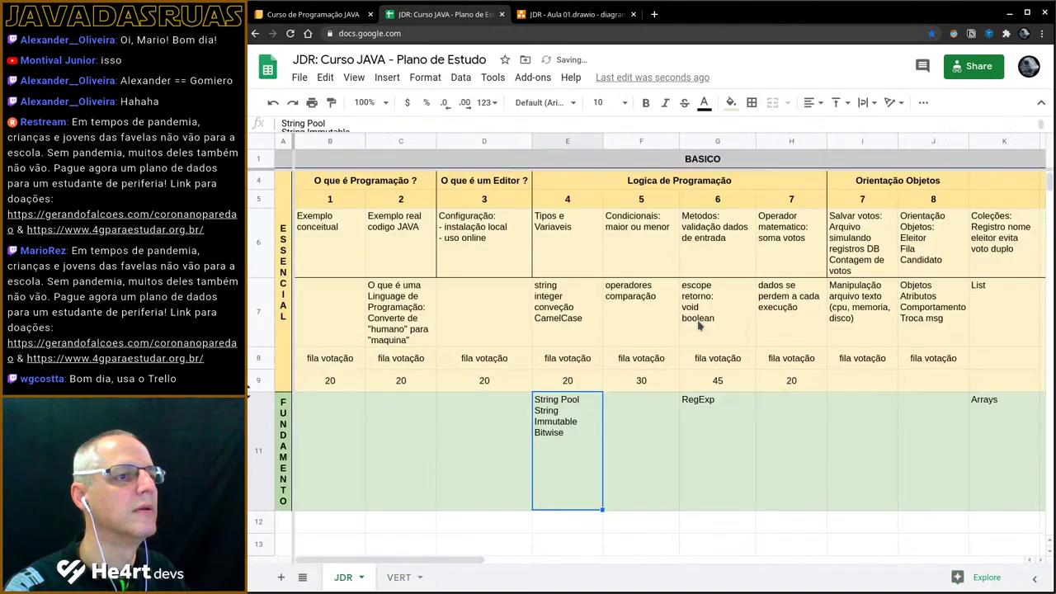
pyautogui.click(722, 464)
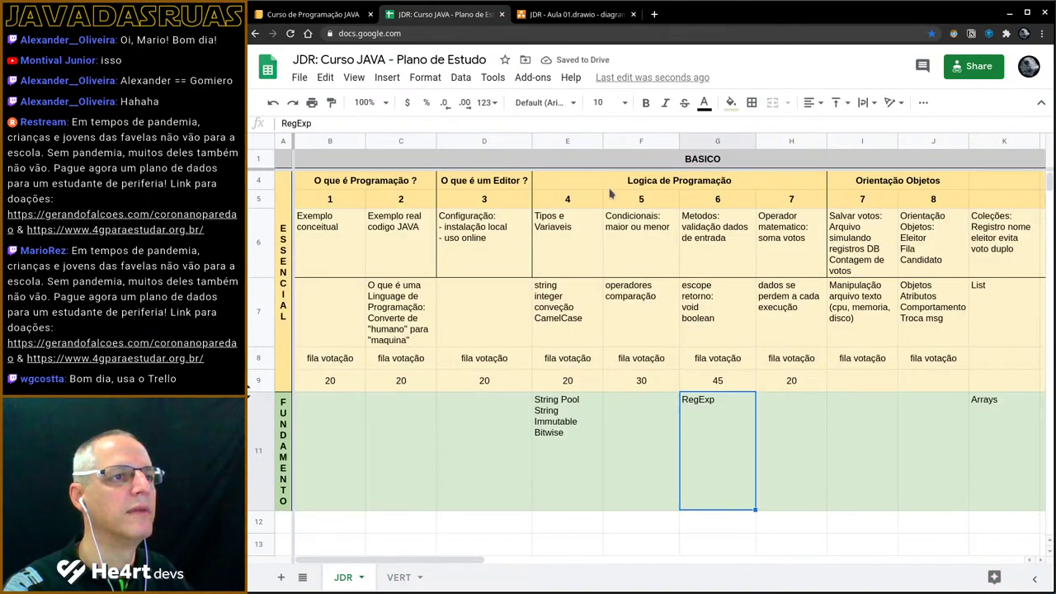
pyautogui.click(544, 123)
pyautogui.hotkey('ctrl', 'a')
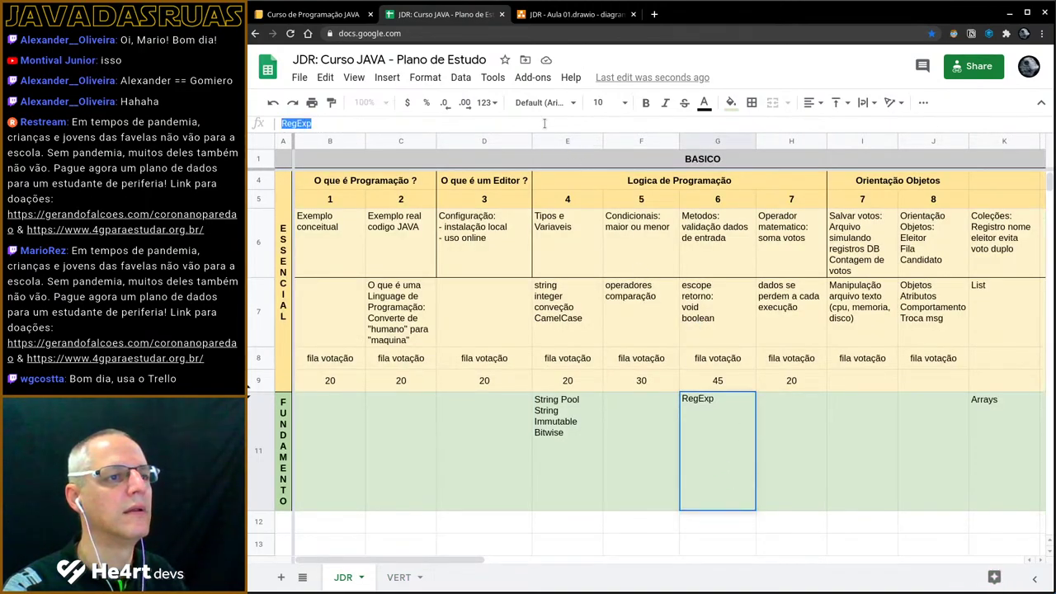
pyautogui.hotkey('ctrl', 'shift', 'pagedown')
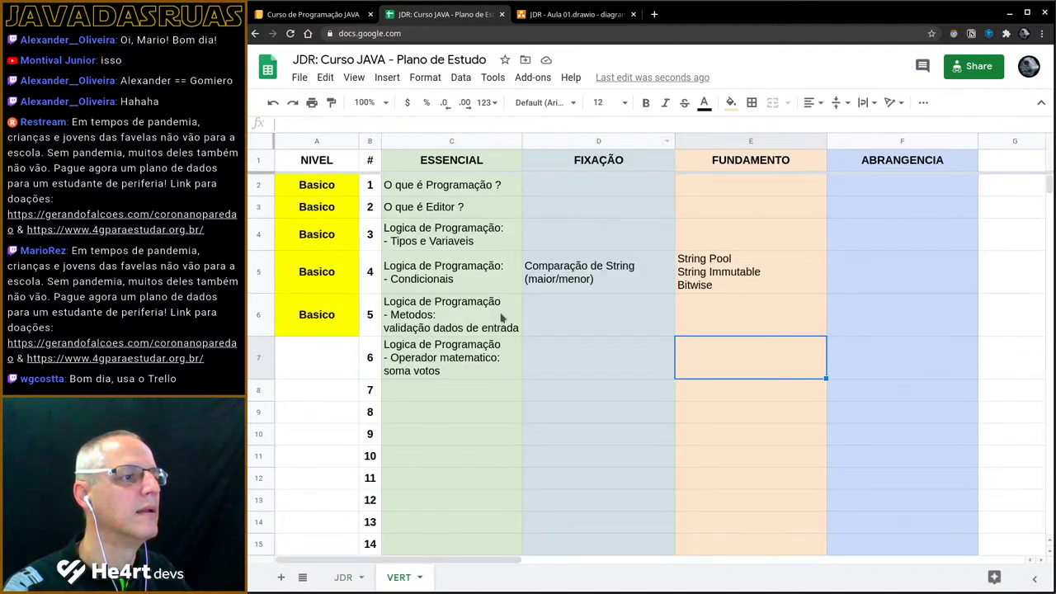
pyautogui.click(457, 328)
pyautogui.click(698, 331)
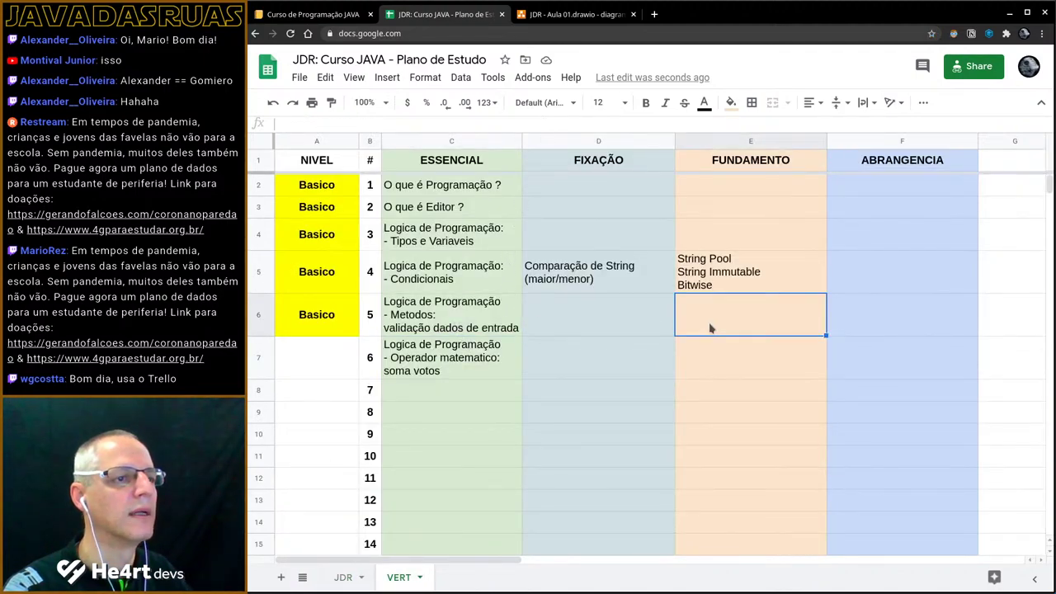
pyautogui.click(569, 125)
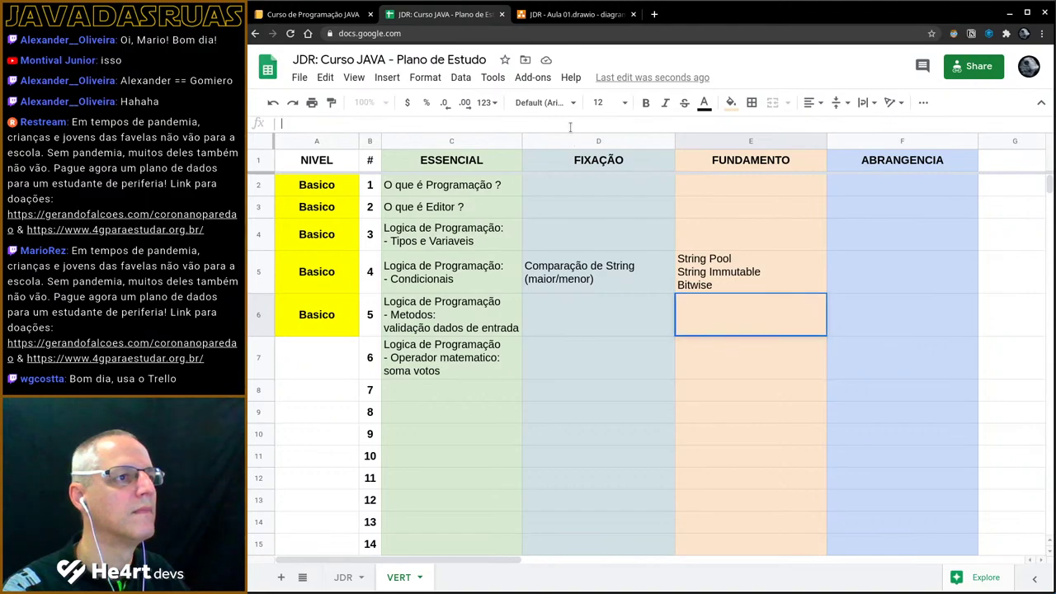
pyautogui.write('RegExp')
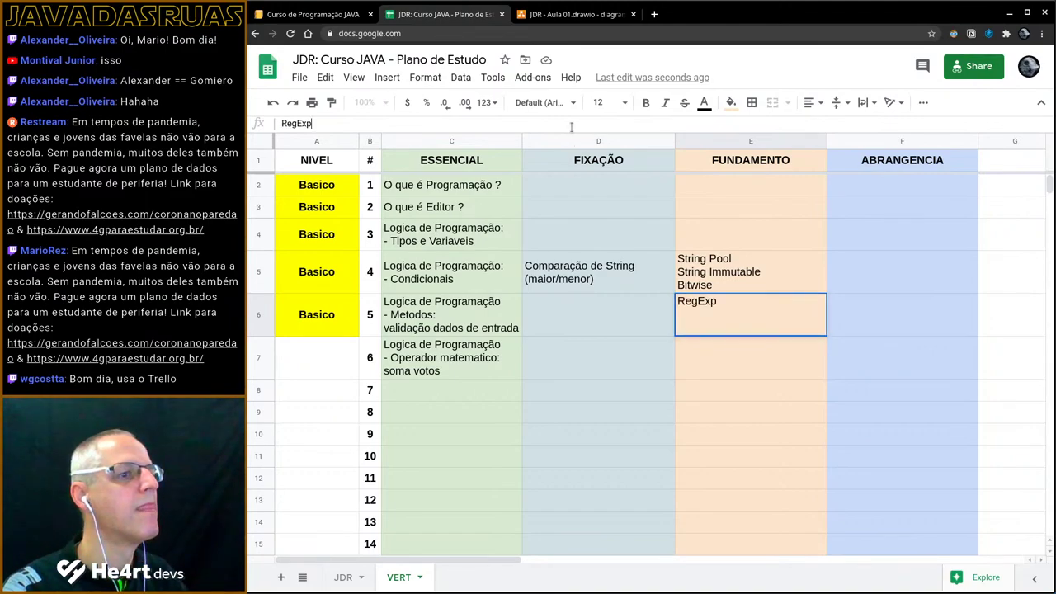
pyautogui.press('Return')
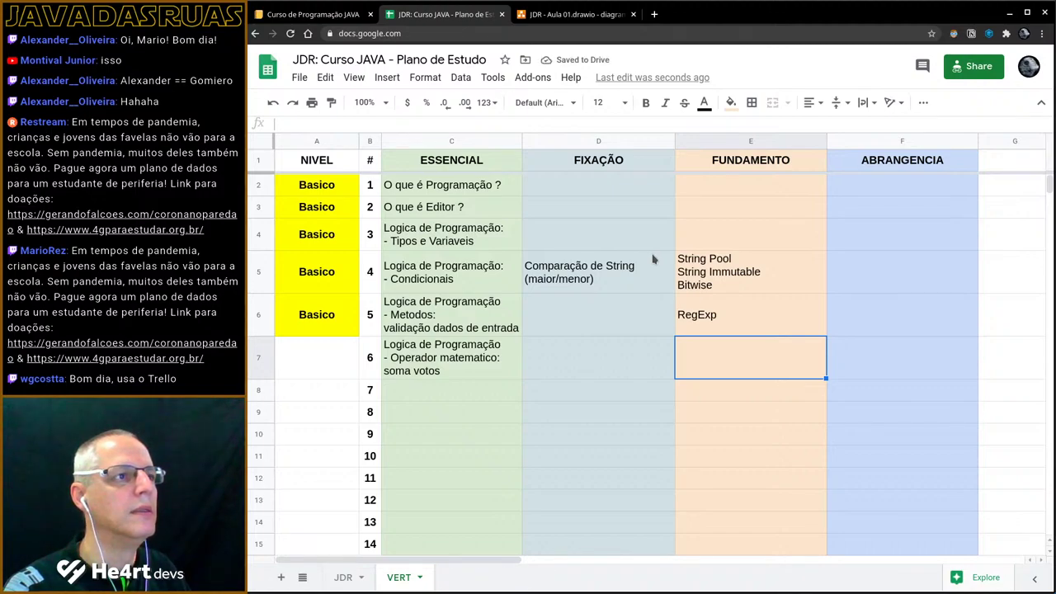
# - Compare the JDR sheet's "Arrays" FUNDAMENTO entry and its ESSENCIAL detail row with lessons 6 and 7 on the VERT sheet
pyautogui.hotkey('ctrl', 'shift', 'pageup')
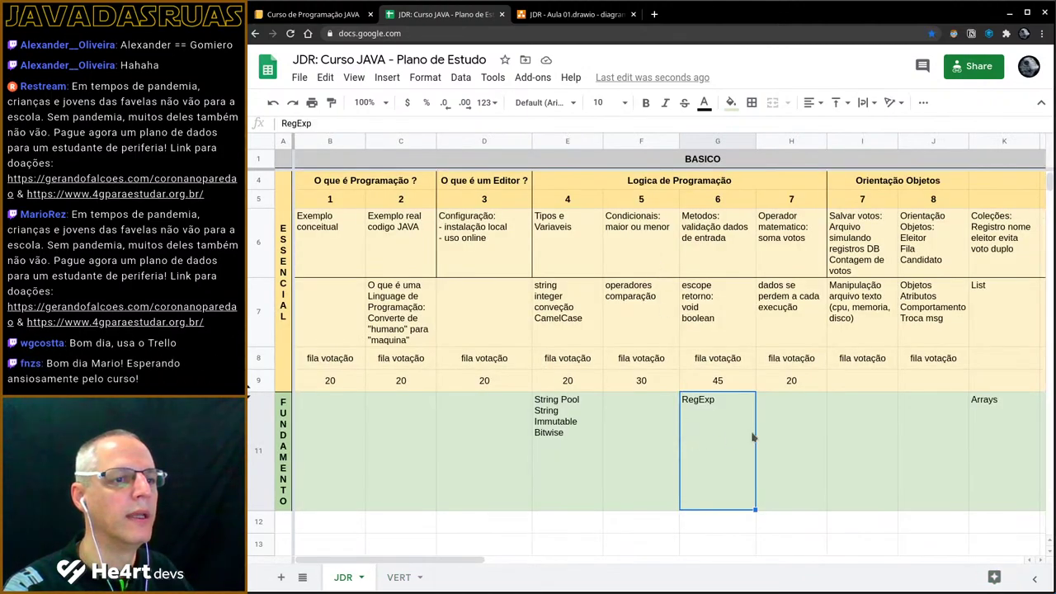
pyautogui.click(982, 437)
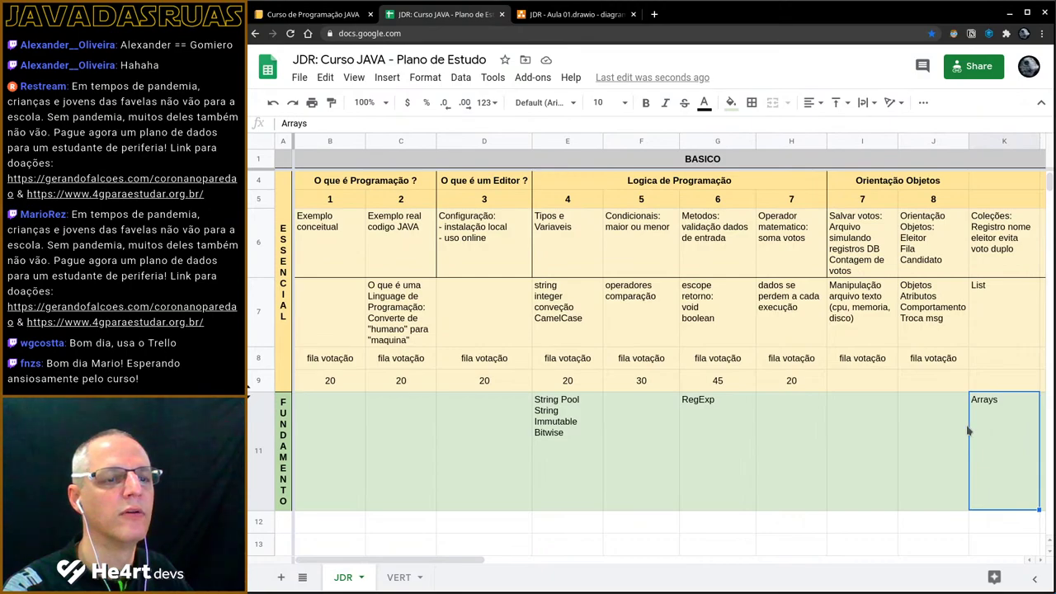
pyautogui.hotkey('ctrl', 'shift', 'pagedown')
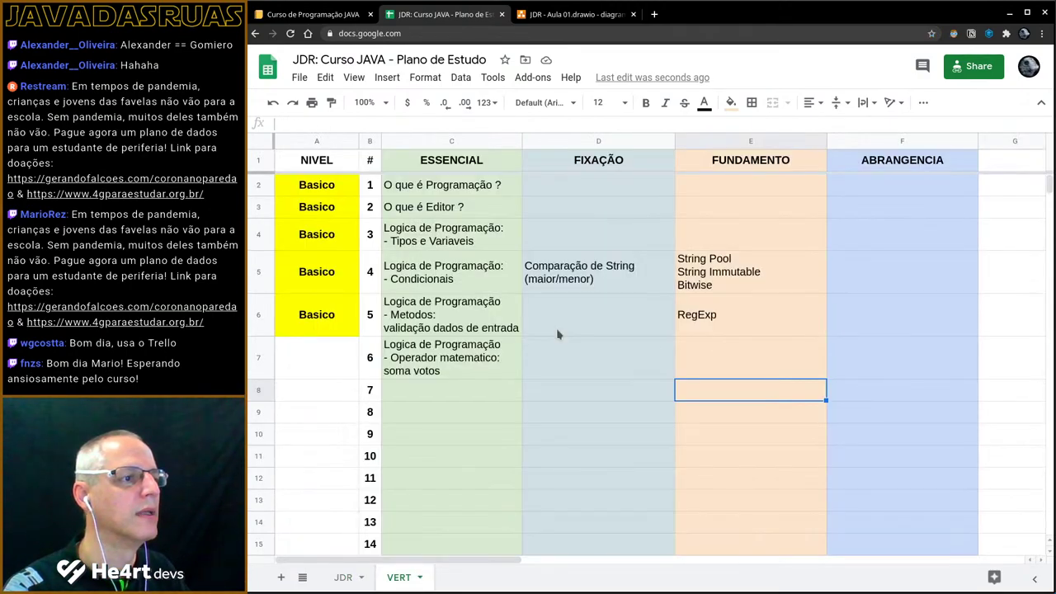
pyautogui.click(454, 363)
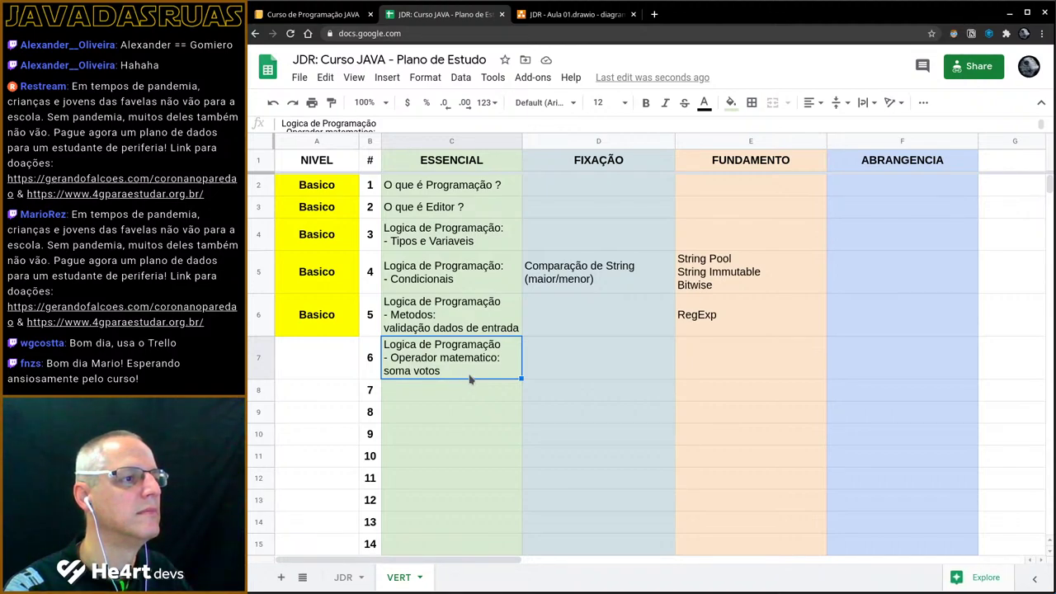
pyautogui.click(467, 391)
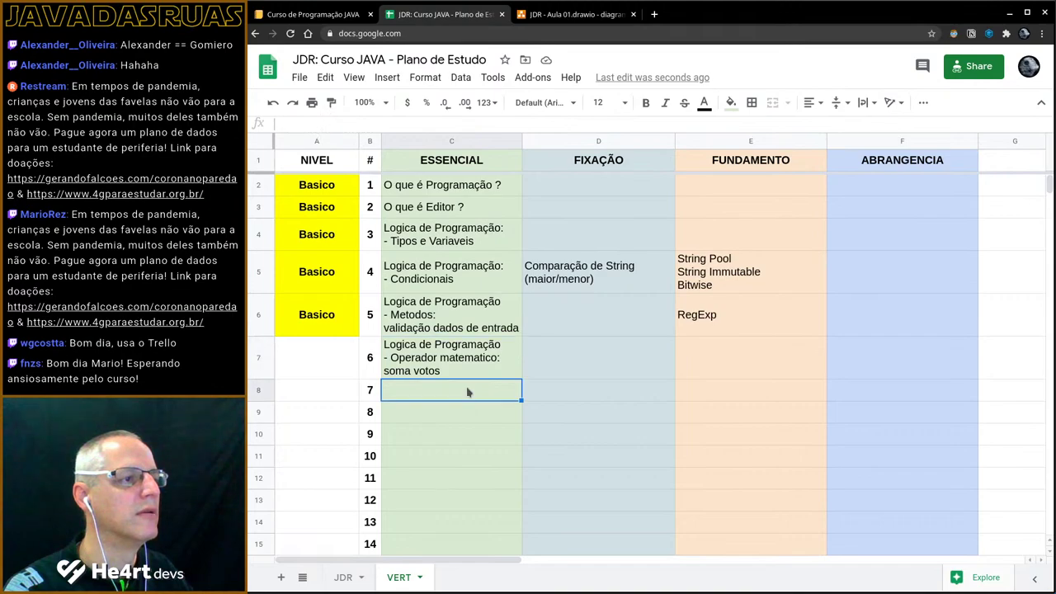
pyautogui.hotkey('ctrl', 'shift', 'pageup')
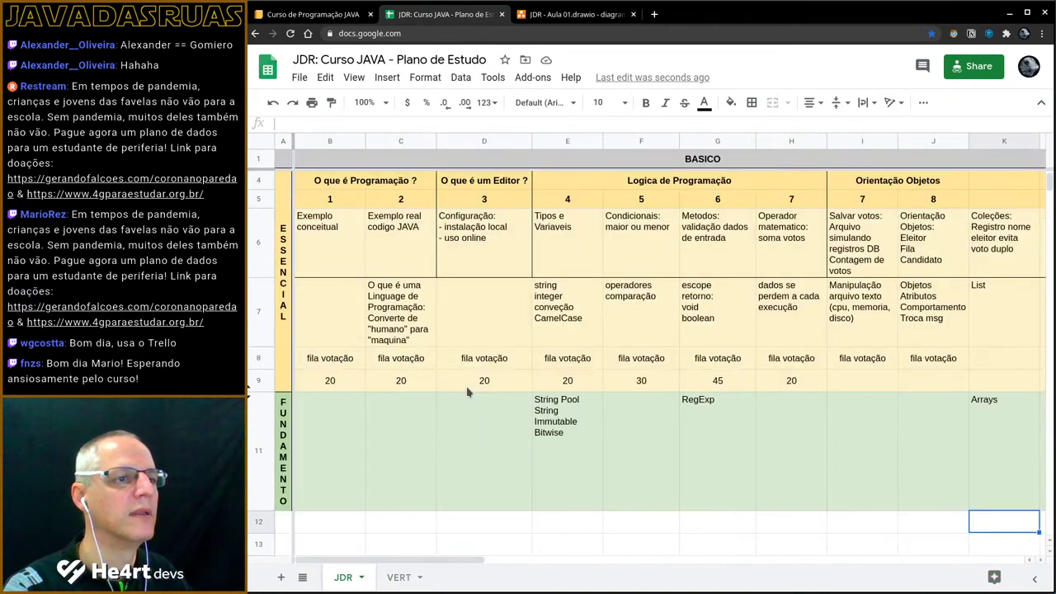
pyautogui.click(633, 320)
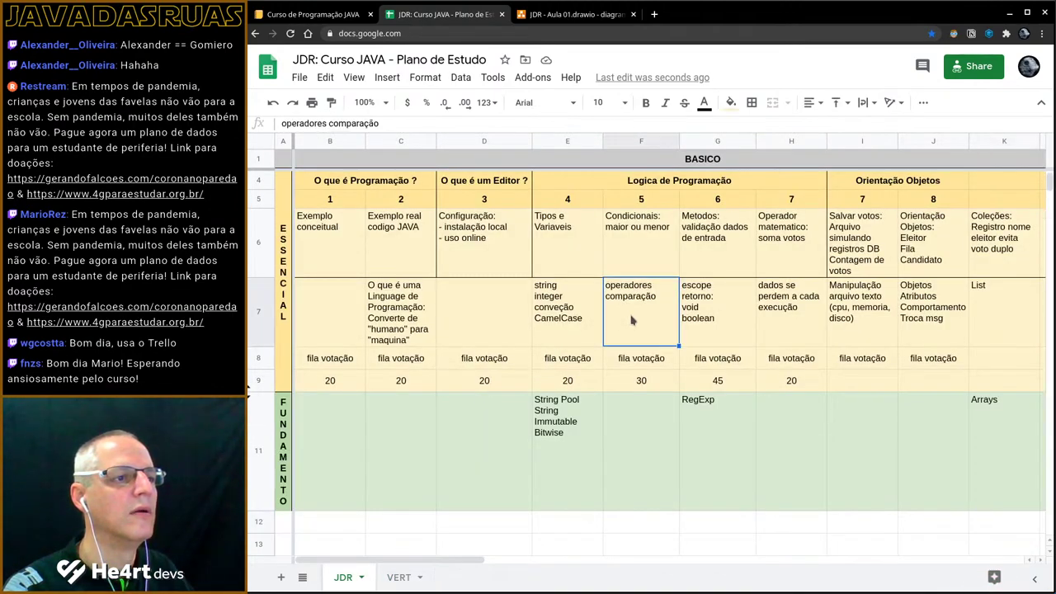
# - Append the JDR sheet's Metodos details (escope, retorno:, void, boolean) to the ESSENCIAL cell of lesson 5 on the VERT sheet
pyautogui.click(690, 321)
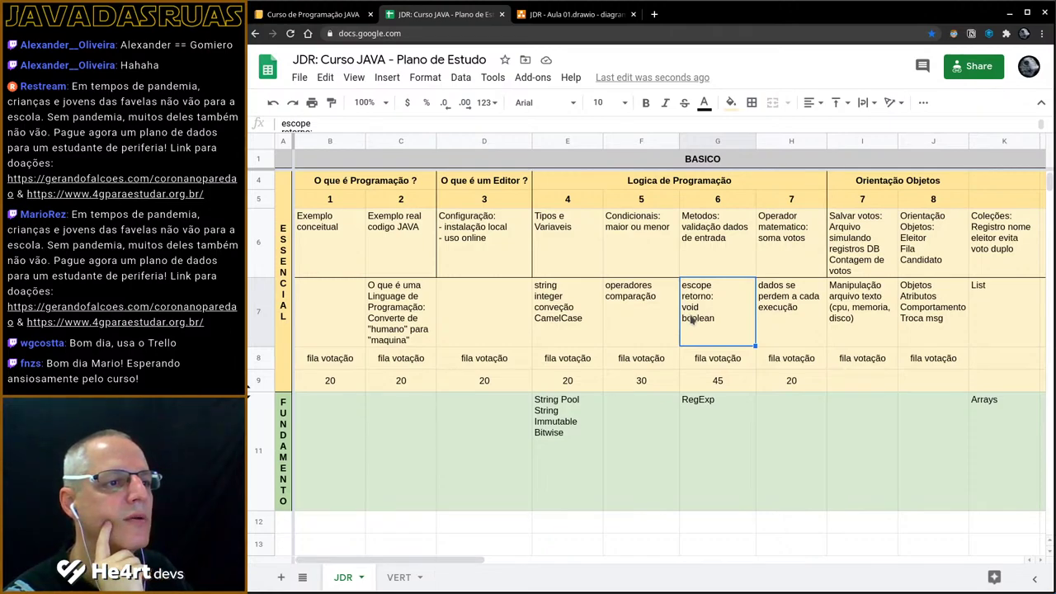
pyautogui.click(438, 121)
pyautogui.hotkey('ctrl', 'a')
pyautogui.hotkey('ctrl', 'c')
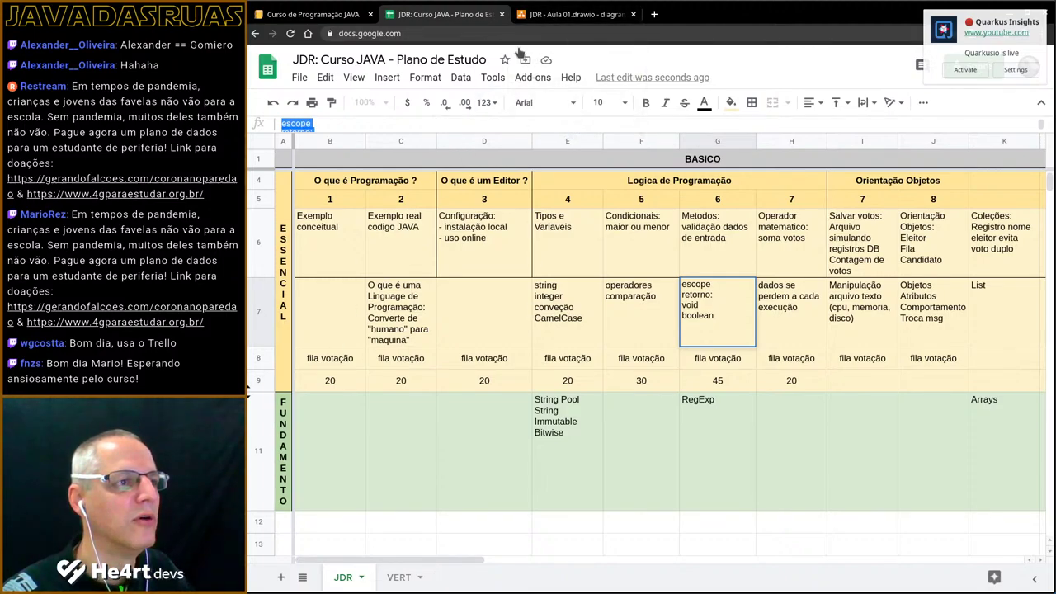
pyautogui.click(550, 18)
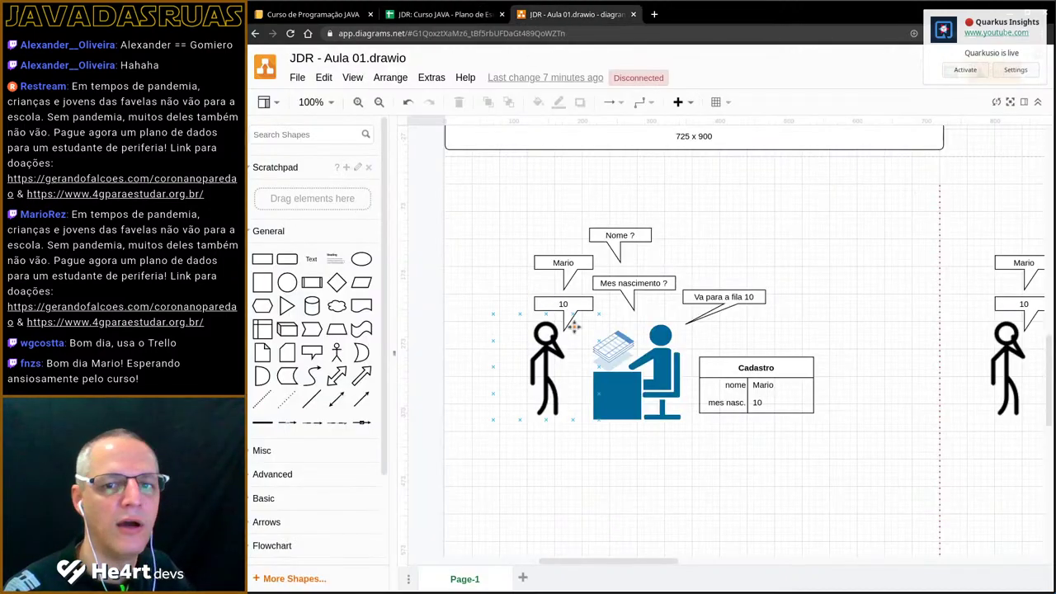
pyautogui.click(446, 14)
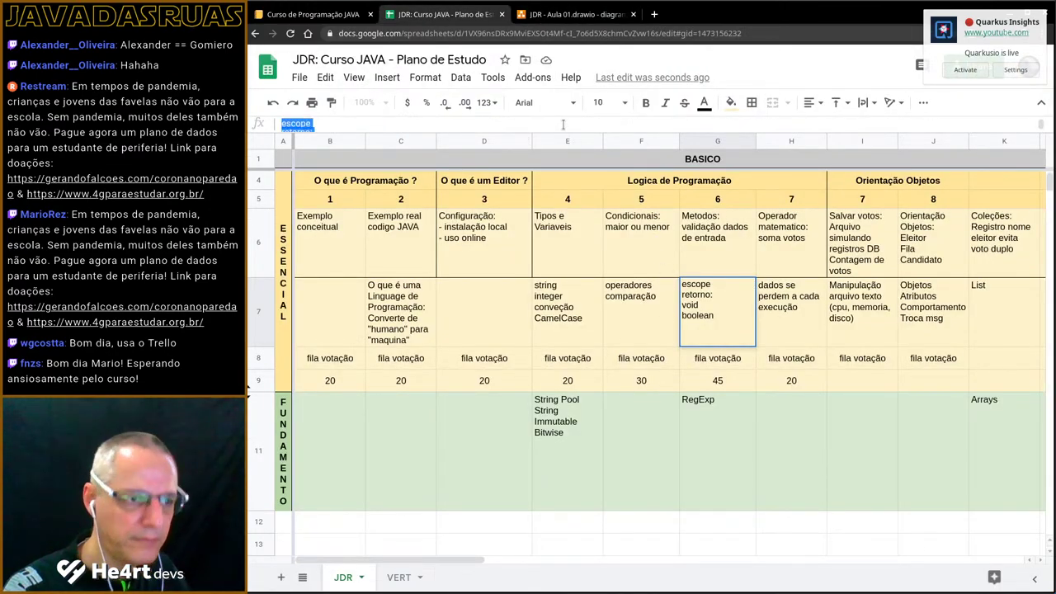
pyautogui.hotkey('ctrl', 'shift', 'pagedown')
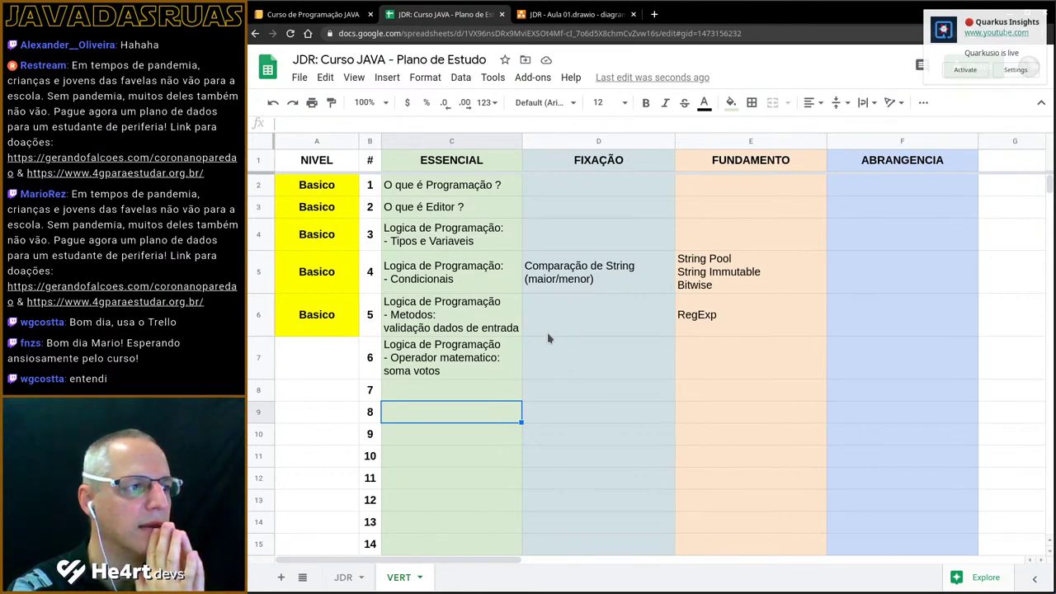
pyautogui.hotkey('ctrl', 'pageup')
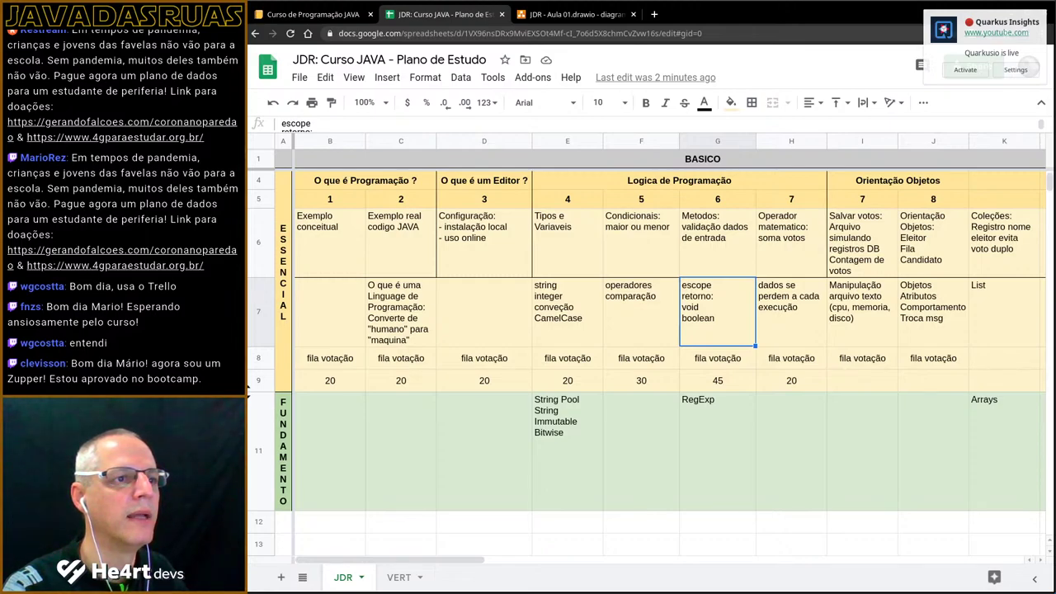
pyautogui.click(635, 512)
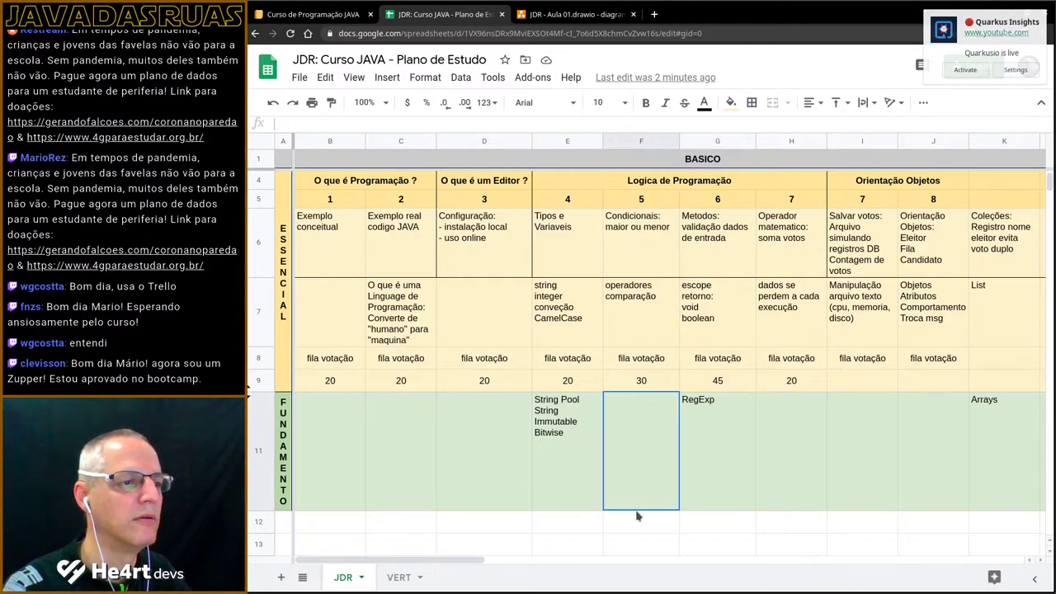
pyautogui.hotkey('ctrl', 'shift', 'pagedown')
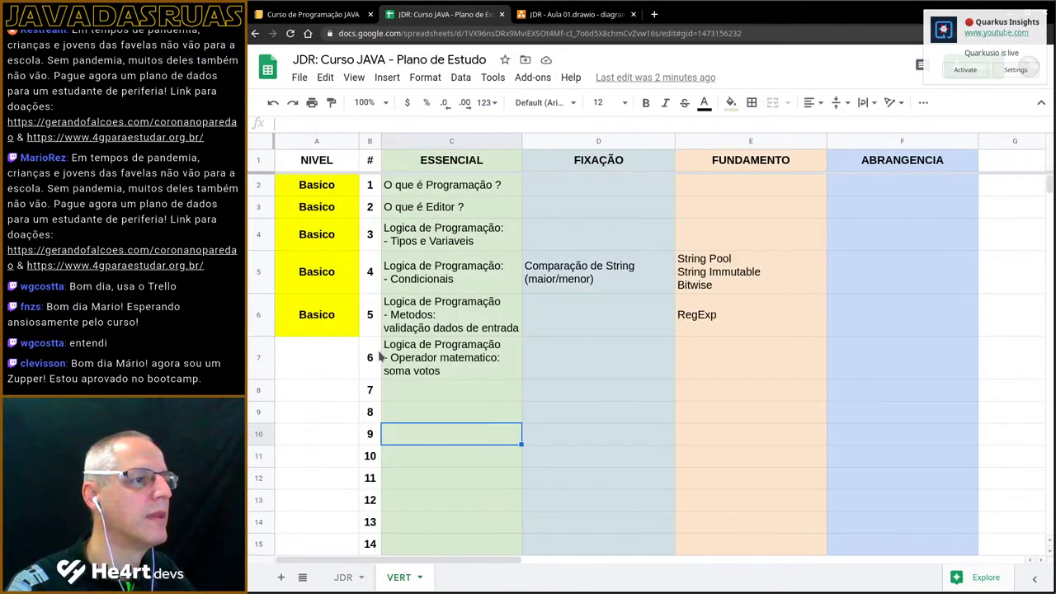
pyautogui.click(411, 329)
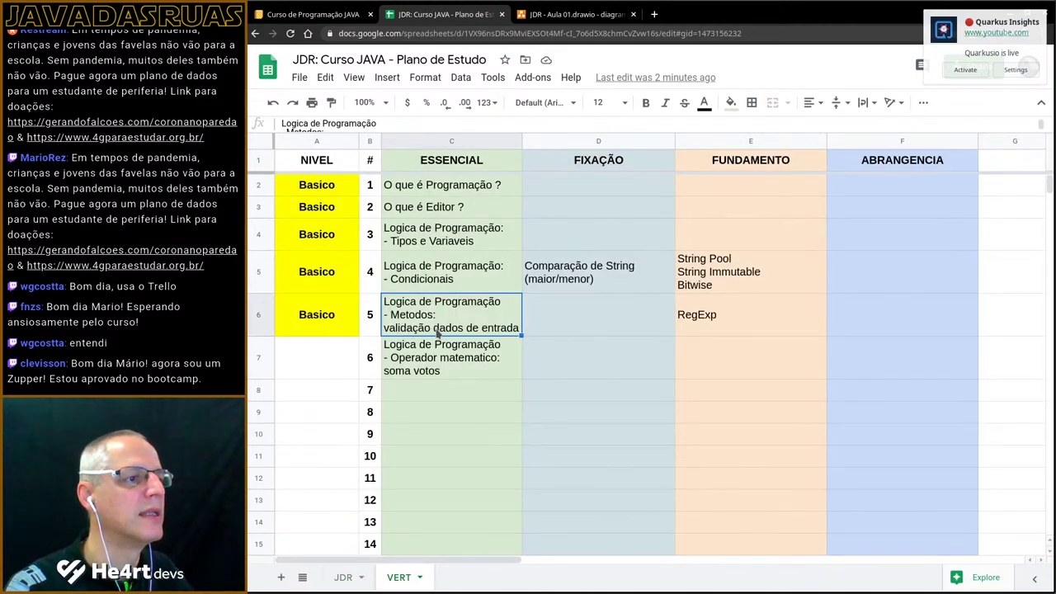
pyautogui.doubleClick(446, 327)
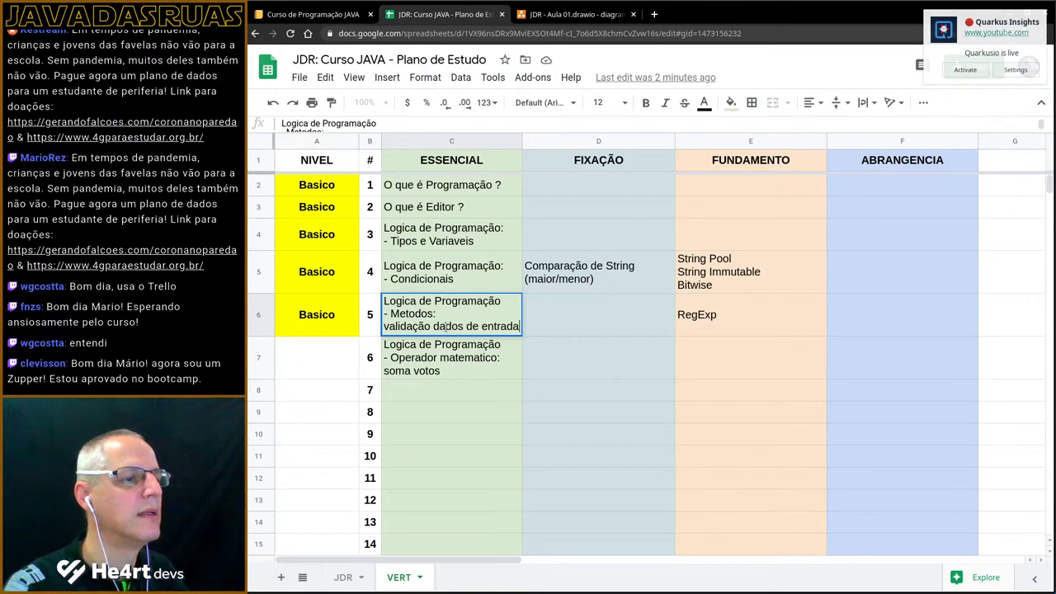
pyautogui.hotkey('ctrl', 'v')
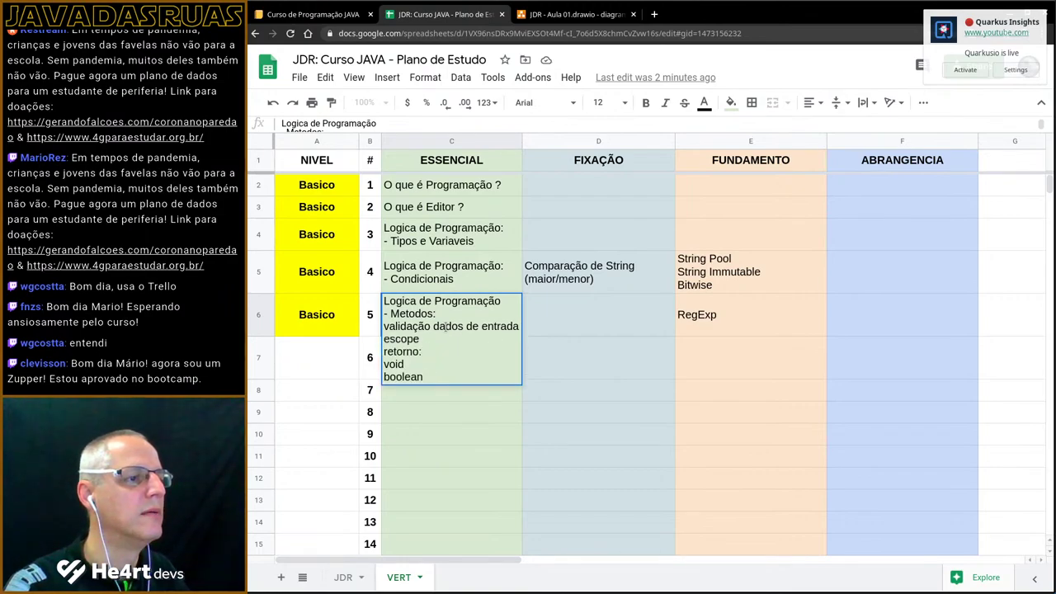
# - Join the return type lines in lesson 5's ESSENCIAL cell into the single line "retorno: void/boolean"
pyautogui.press('Up')
pyautogui.press('End')
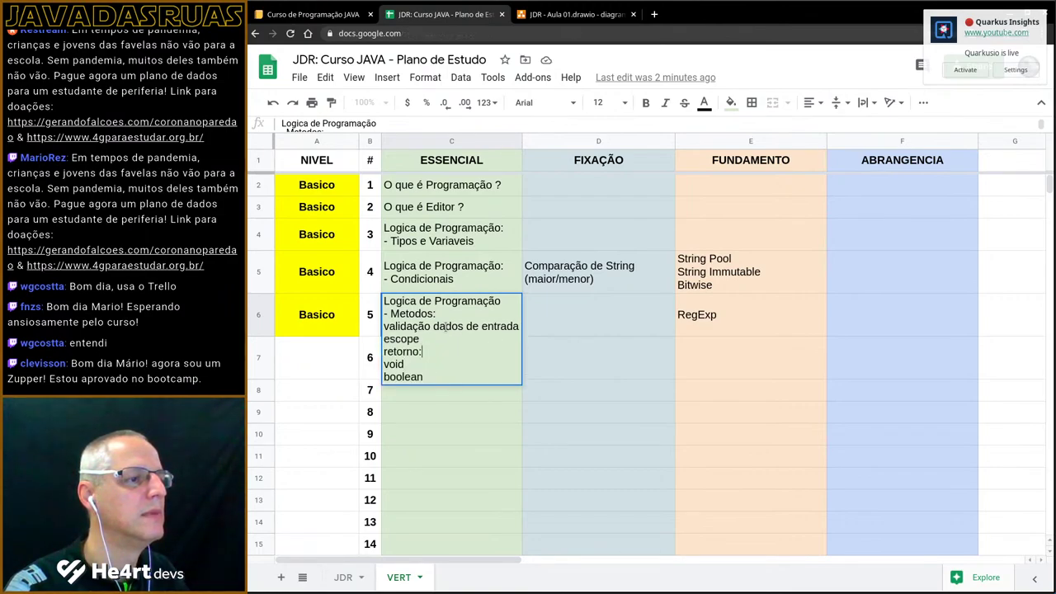
pyautogui.press('Delete')
pyautogui.press('End')
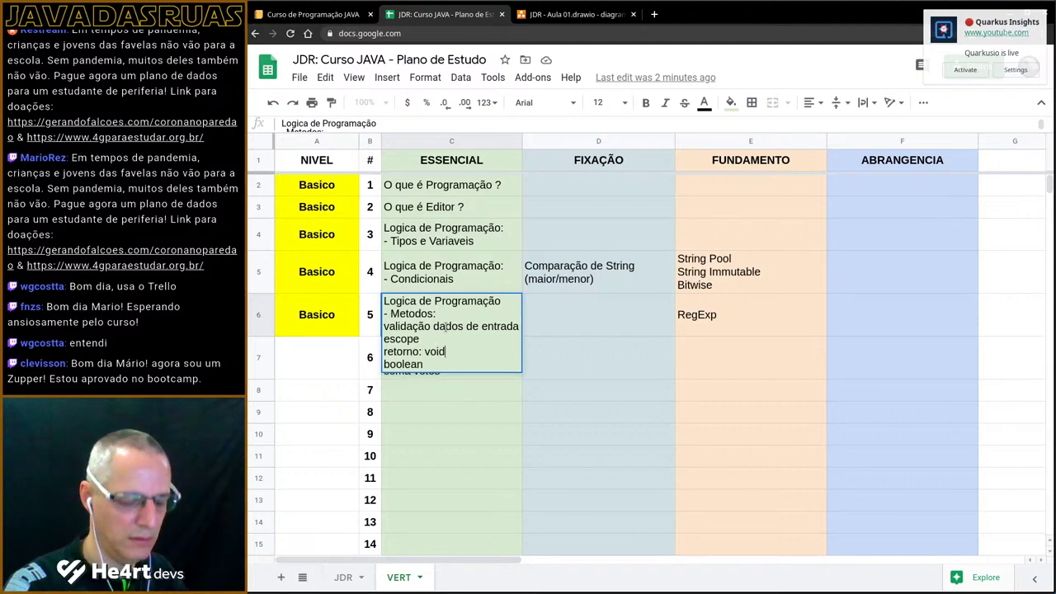
pyautogui.write('/')
pyautogui.press('Delete')
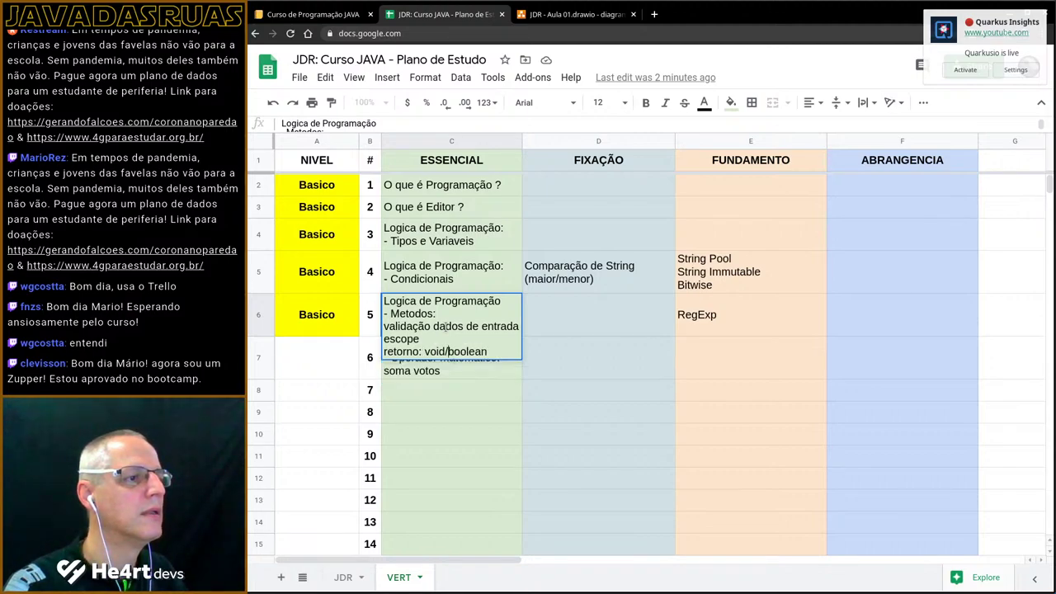
pyautogui.press('Return')
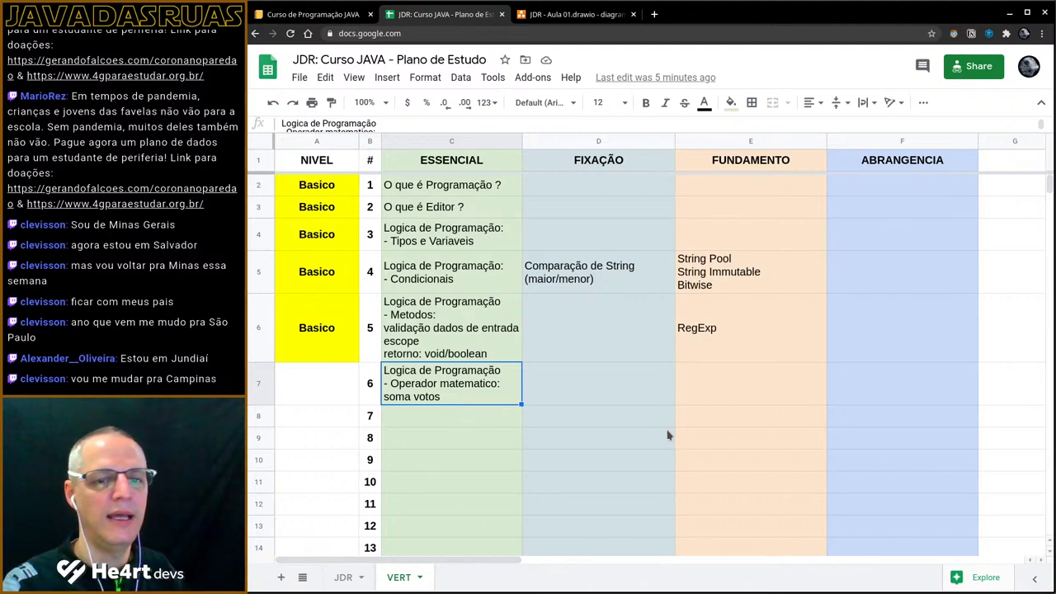
# - Check the JDR sheet's lesson topics against the ESSENCIAL entries of lessons 5 to 7 on the VERT sheet
pyautogui.hotkey('ctrl', 'shift', 'pageup')
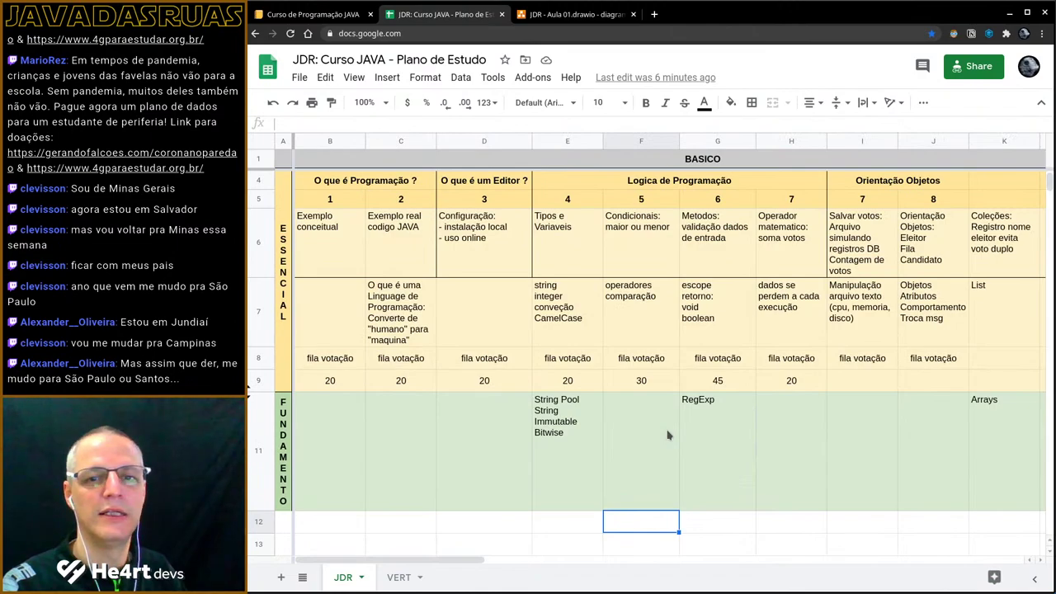
pyautogui.hotkey('ctrl', 'shift', 'pagedown')
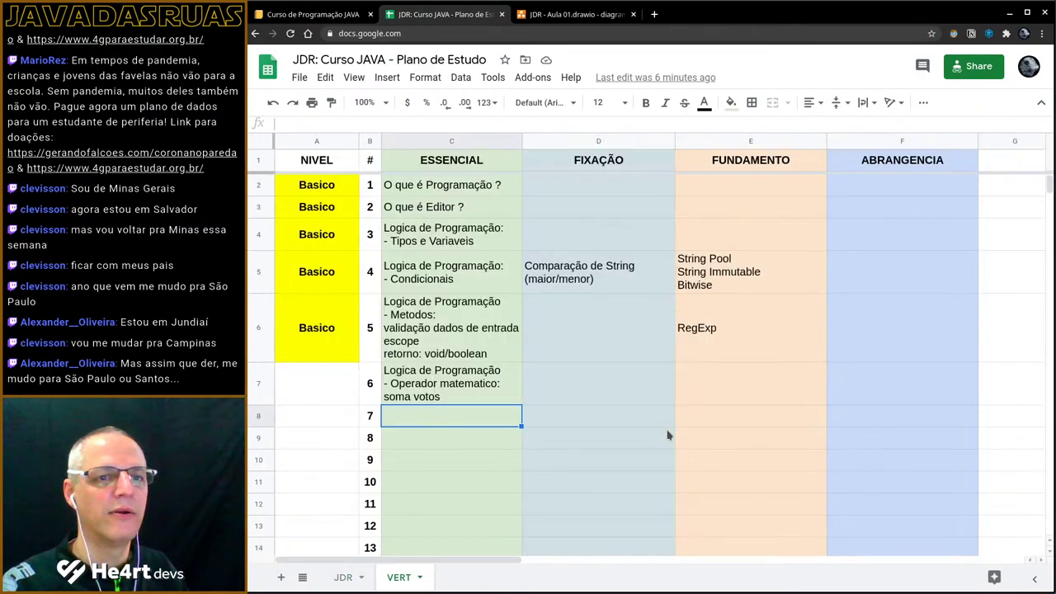
pyautogui.hotkey('ctrl', 'shift', 'pageup')
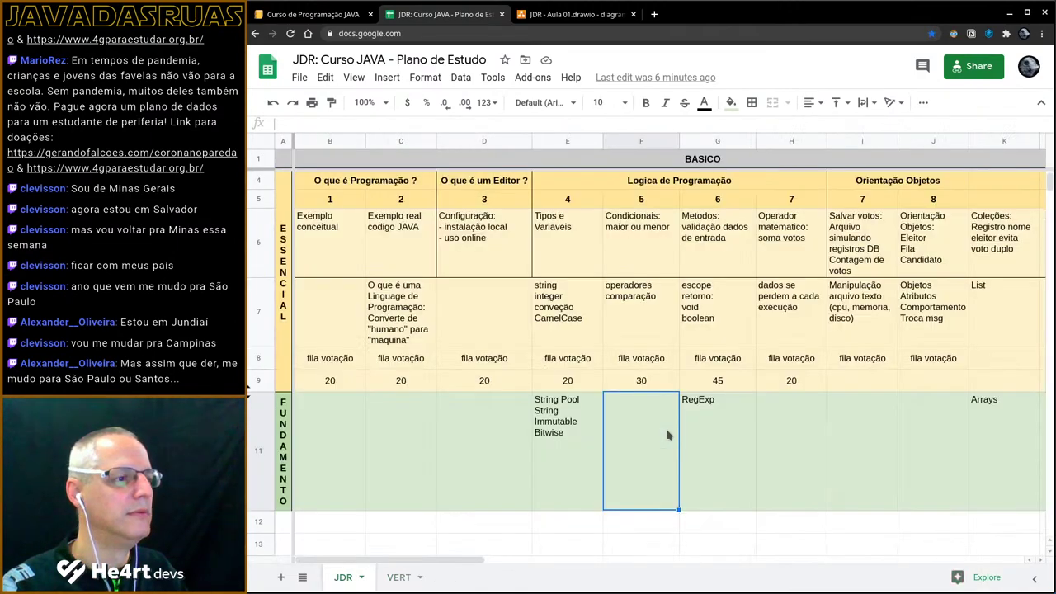
pyautogui.hotkey('ctrl', 'shift', 'pagedown')
pyautogui.press('Down')
pyautogui.press('Up')
pyautogui.press('Up')
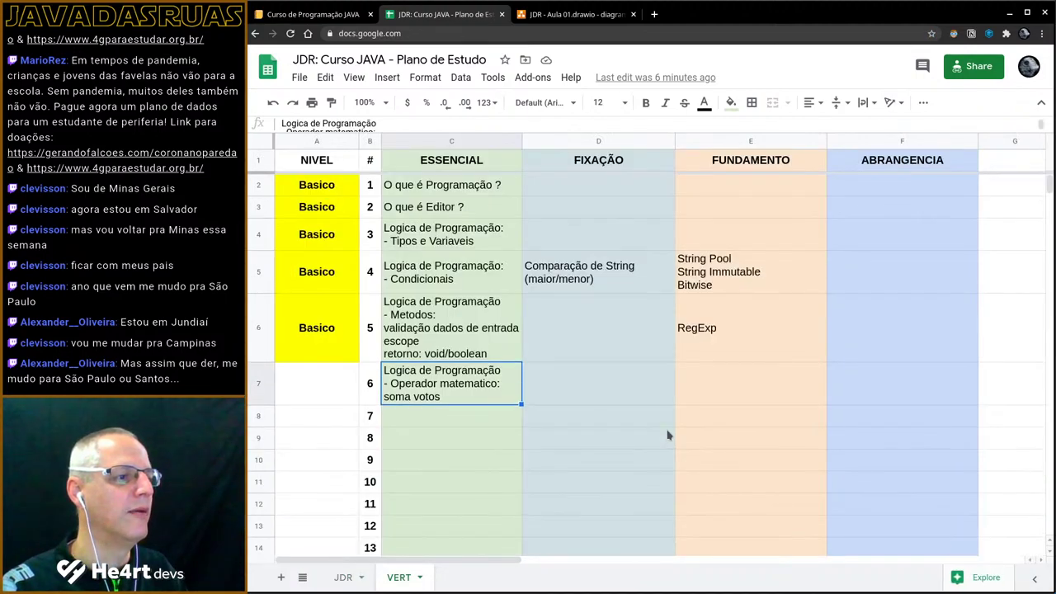
pyautogui.press('Up')
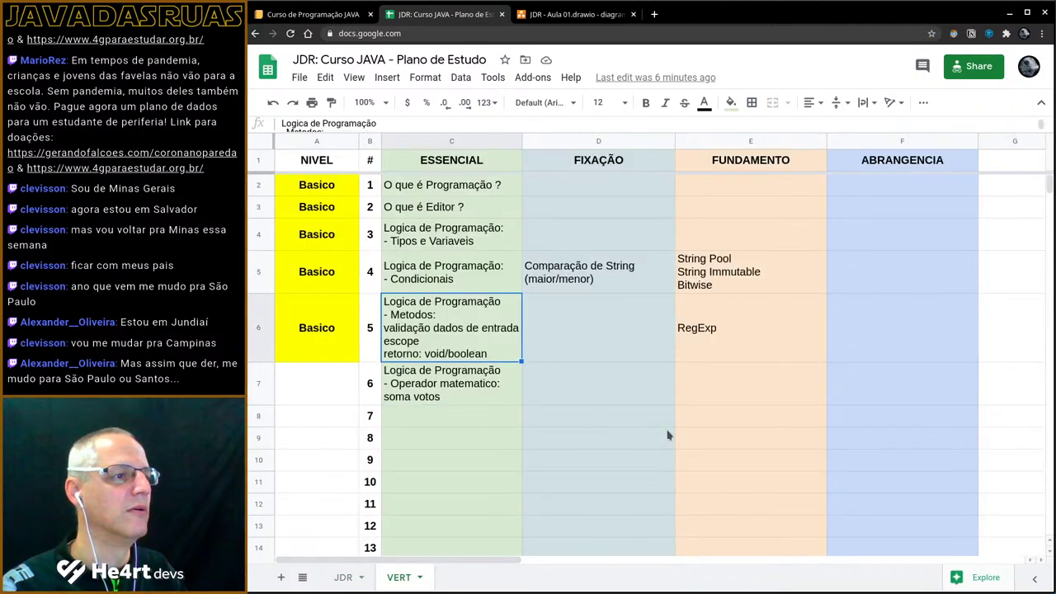
# - Widen the ESSENCIAL column slightly on the VERT sheet
pyautogui.press('Down')
pyautogui.press('Up')
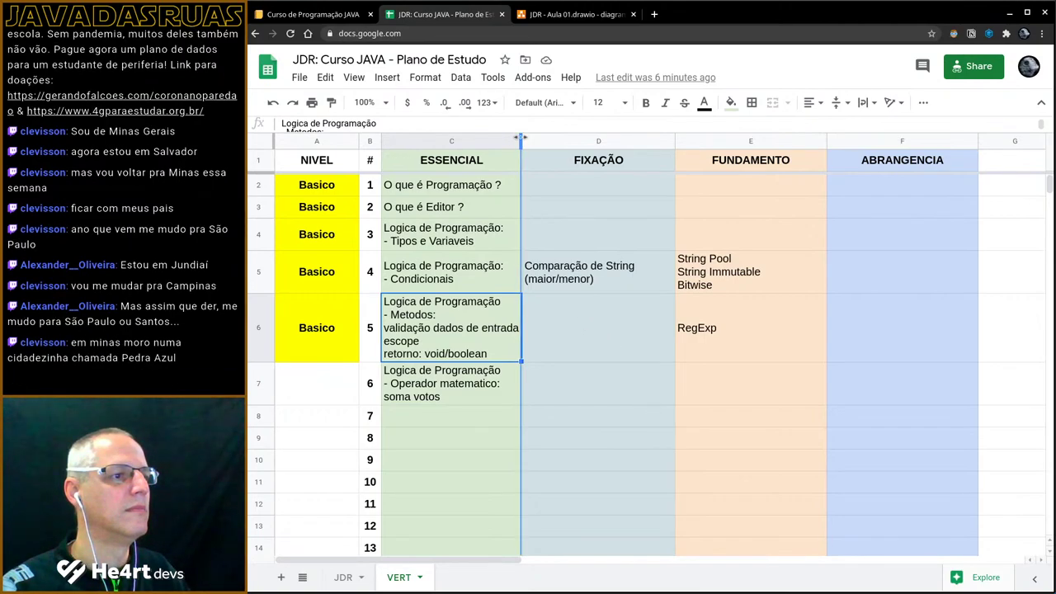
pyautogui.moveTo(520, 140)
pyautogui.mouseDown()
pyautogui.moveTo(559, 140)
pyautogui.moveTo(534, 140)
pyautogui.mouseUp()
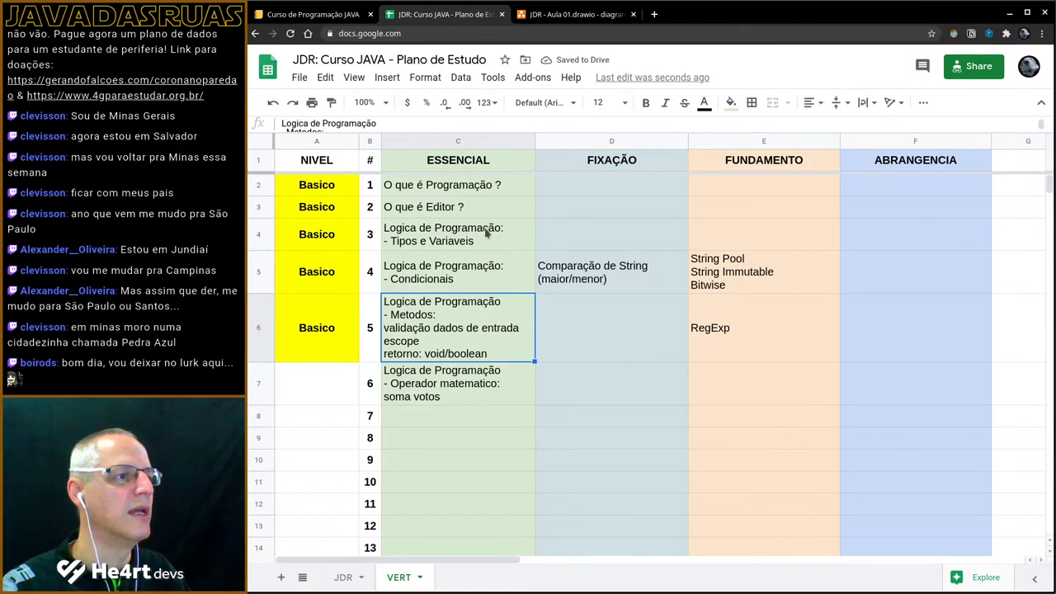
# - Compare lessons 3 to 6 in the ESSENCIAL column with the JDR sheet's Metodos and Operador matematico details and the Aula 01 diagram
pyautogui.click(487, 234)
pyautogui.click(490, 282)
pyautogui.click(486, 318)
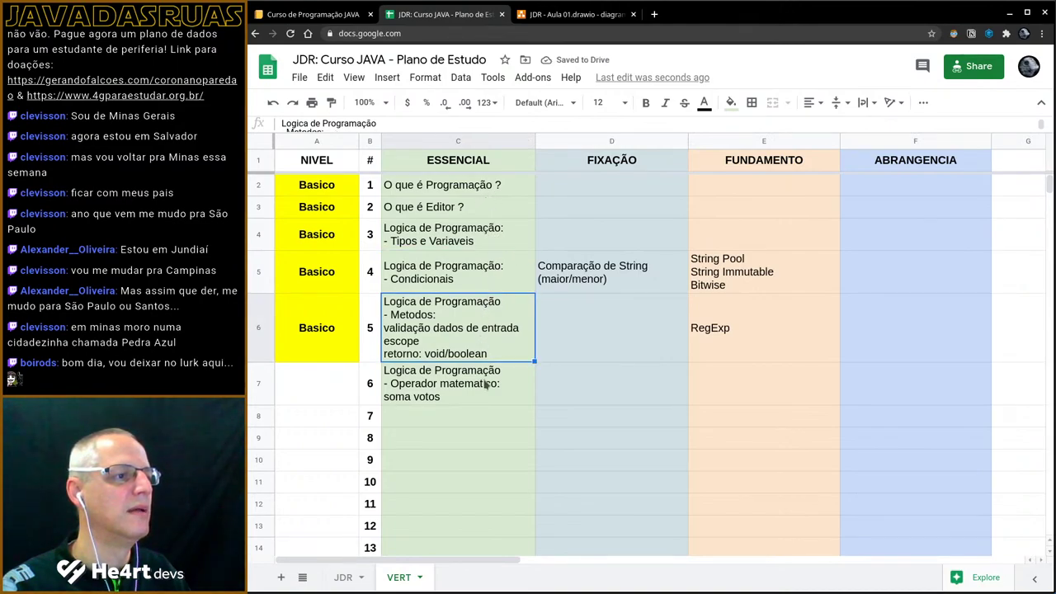
pyautogui.click(486, 386)
pyautogui.hotkey('ctrl', 'shift', 'pageup')
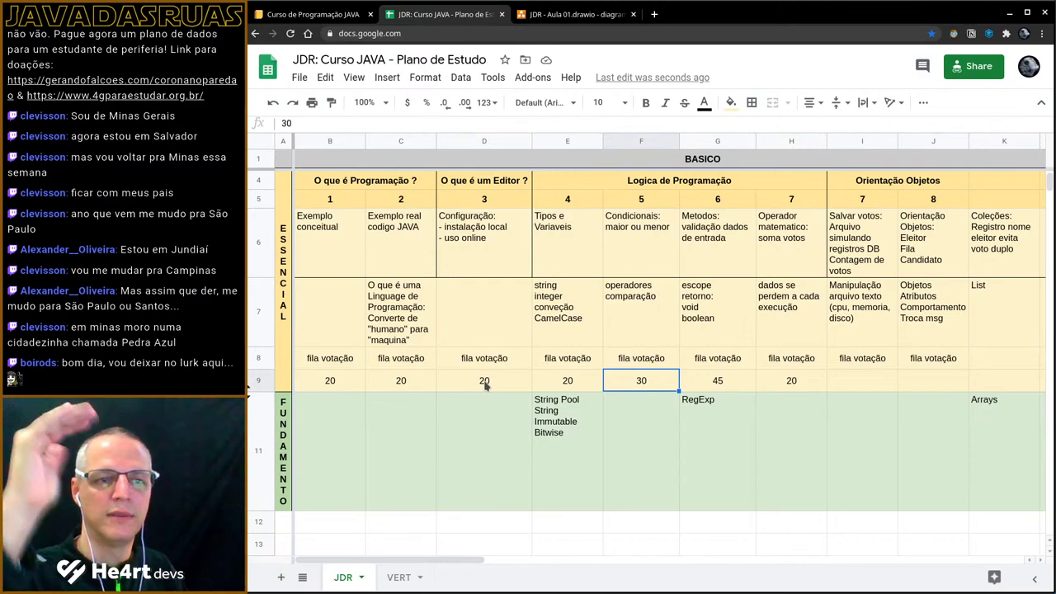
pyautogui.press('Up')
pyautogui.press('Up')
pyautogui.press('Right')
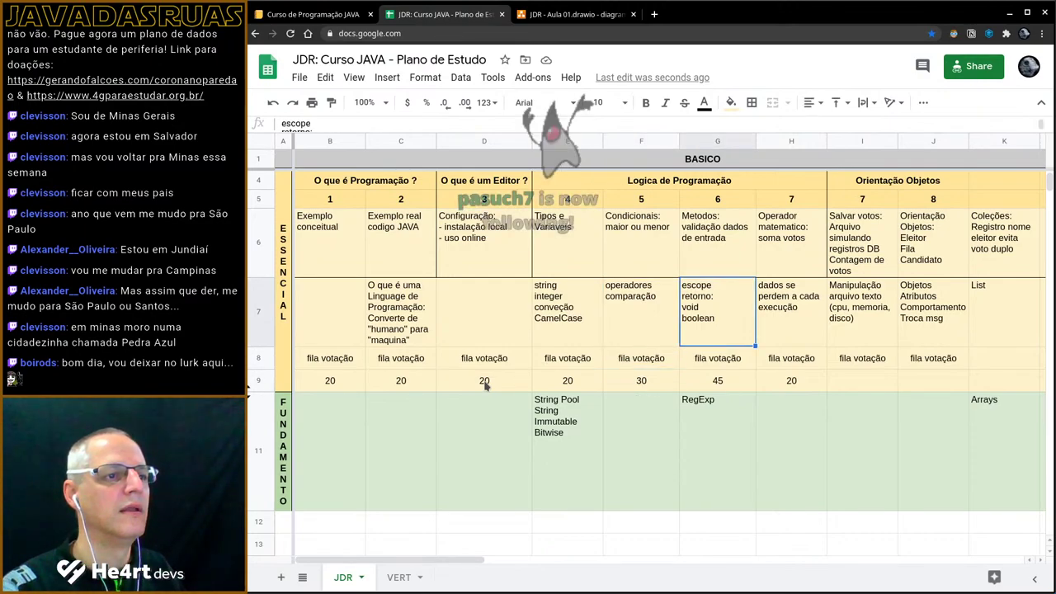
pyautogui.press('Up')
pyautogui.press('Down')
pyautogui.press('Right')
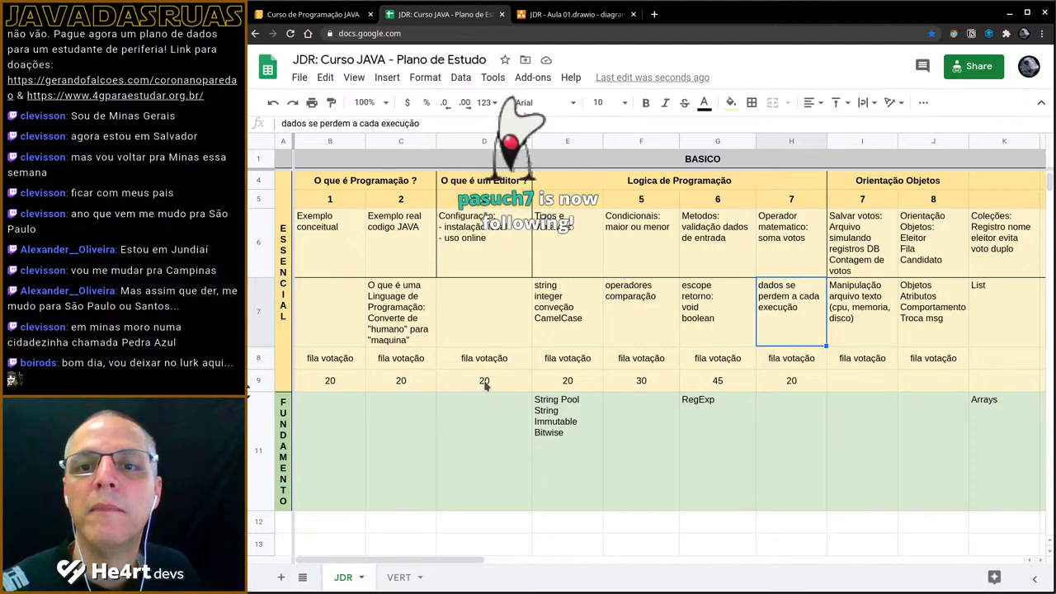
pyautogui.hotkey('ctrl', 'Tab')
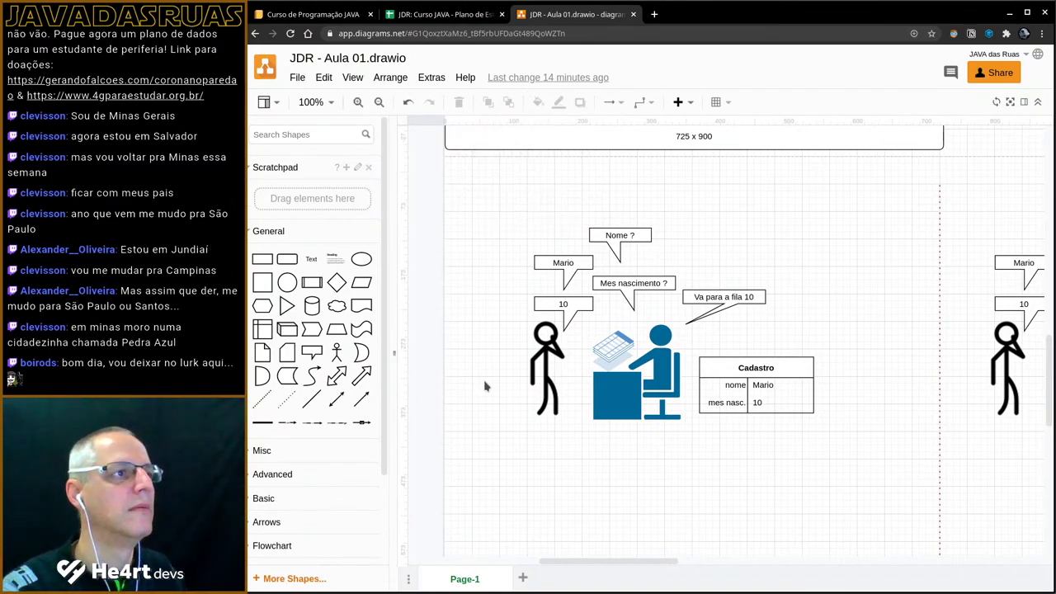
pyautogui.hotkey('ctrl', 'shift', 'Tab')
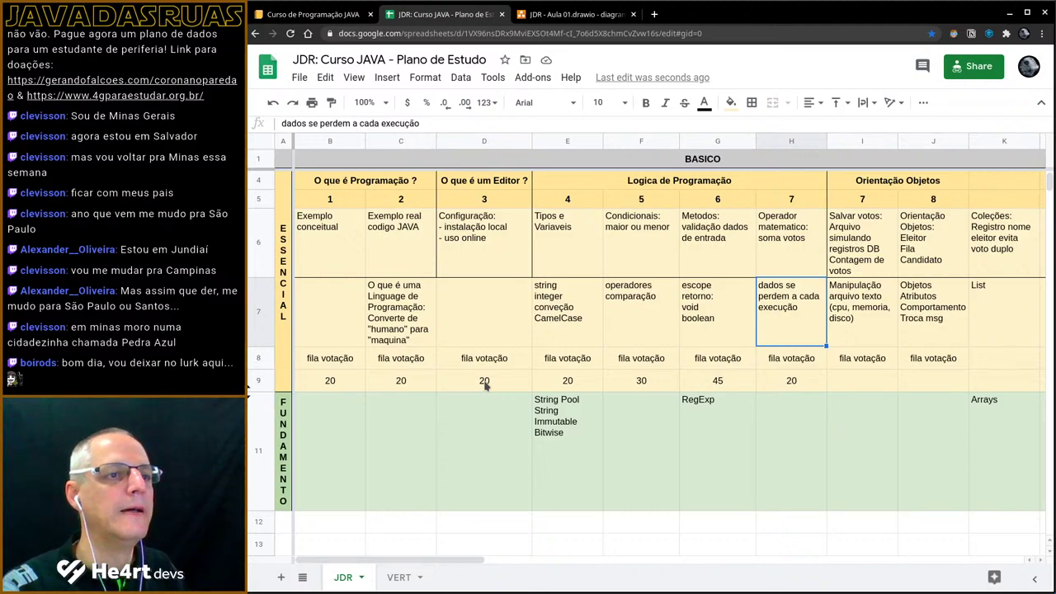
# - Check the JDR sheet's "dados se perdem a cada execução" detail against the ESSENCIAL cells of lessons 6 to 8 on the VERT sheet
pyautogui.press('Down')
pyautogui.hotkey('ctrl', 'shift', 'pagedown')
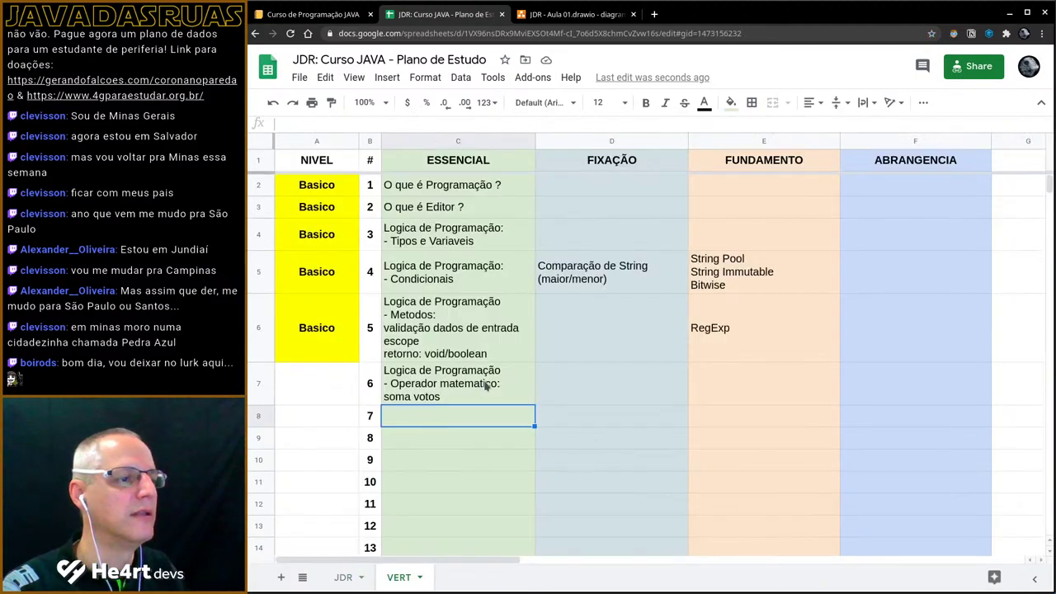
pyautogui.hotkey('ctrl', 'shift', 'pageup')
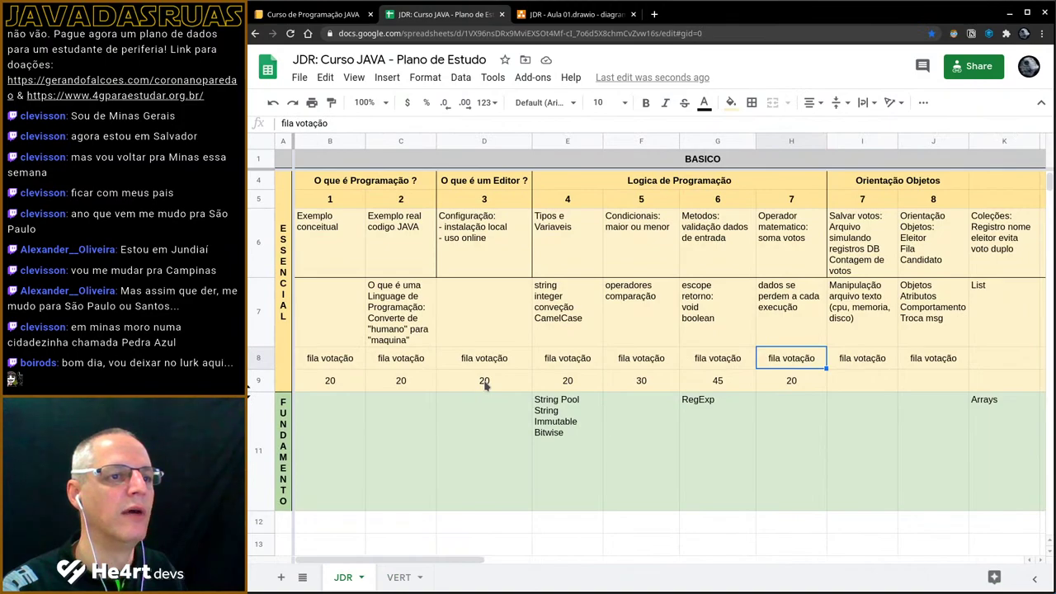
pyautogui.press('Up')
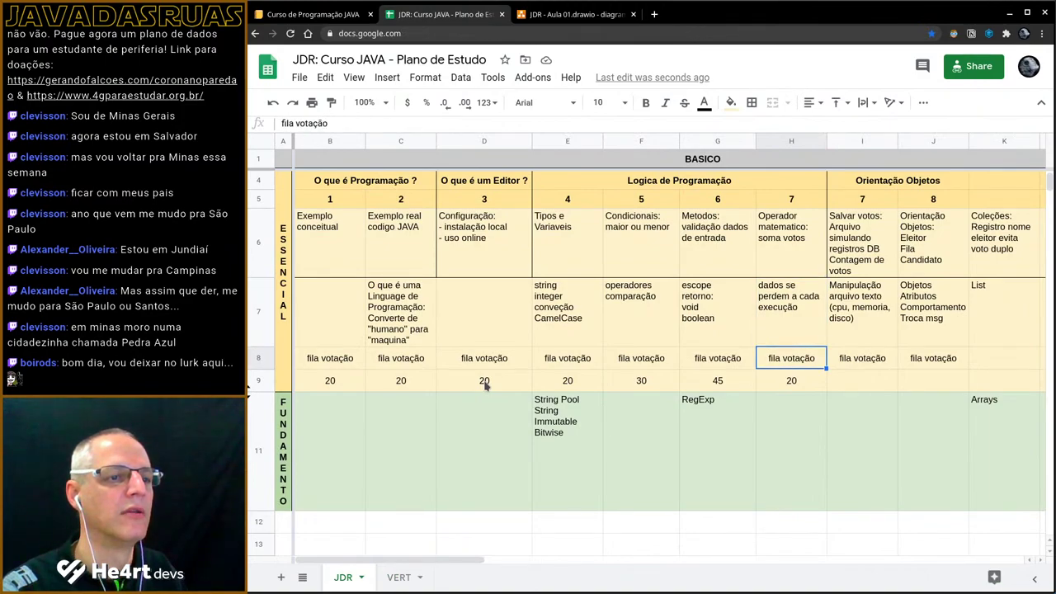
pyautogui.hotkey('ctrl', 'shift', 'pagedown')
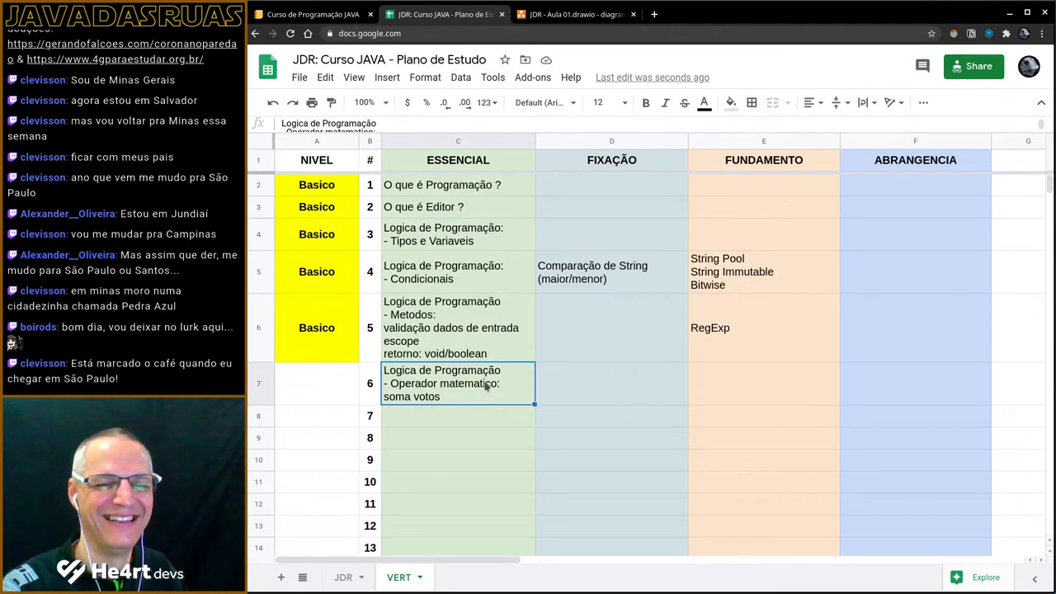
pyautogui.hotkey('ctrl', 'shift', 'pageup')
pyautogui.hotkey('ctrl', 'shift', 'pagedown')
pyautogui.press('Down')
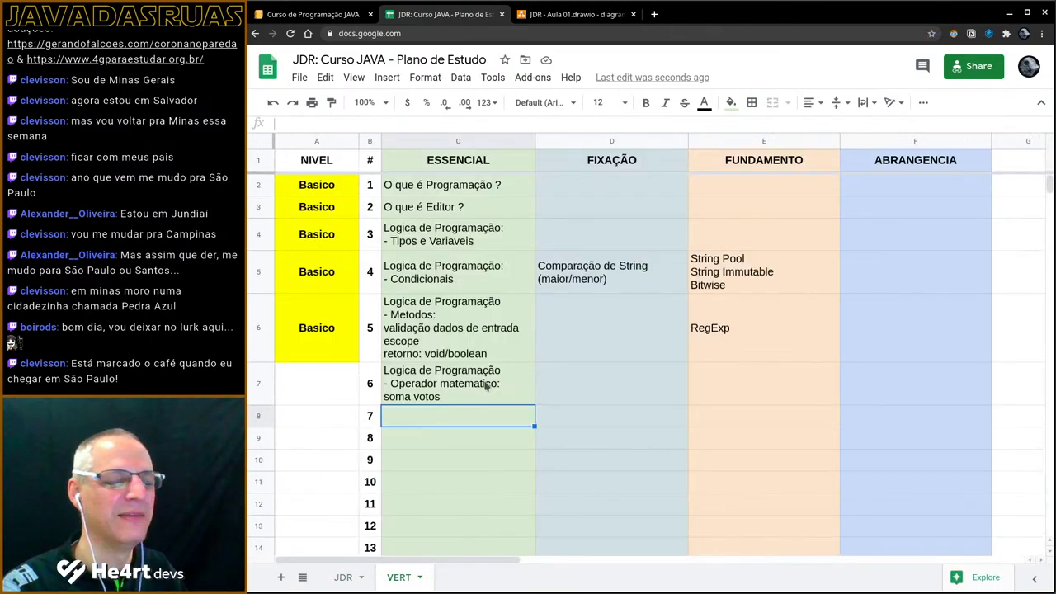
pyautogui.hotkey('ctrl', 'shift', 'pageup')
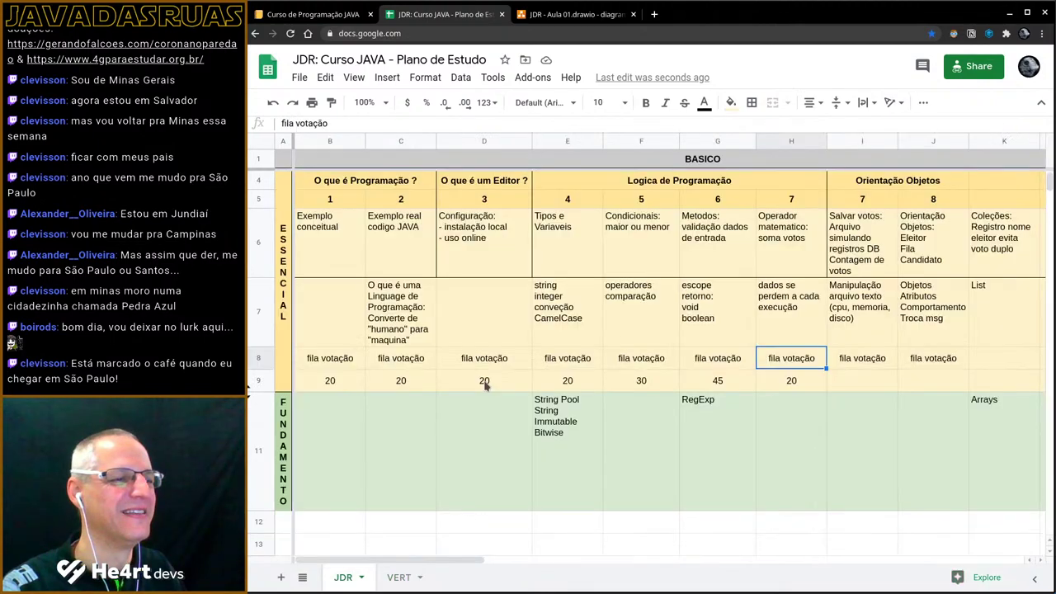
pyautogui.press('Up')
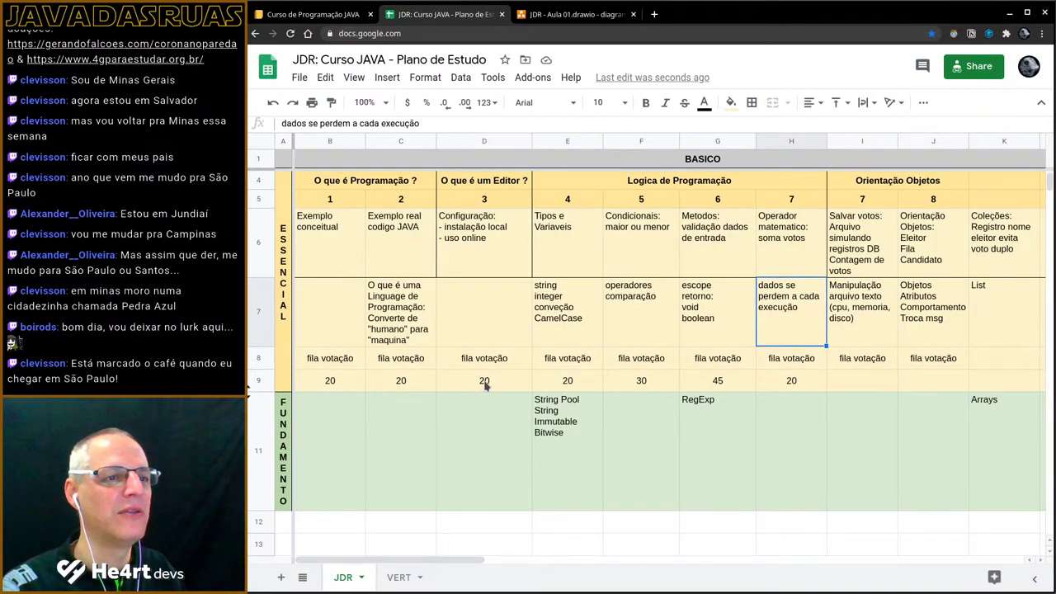
pyautogui.press('Down')
pyautogui.press('Up')
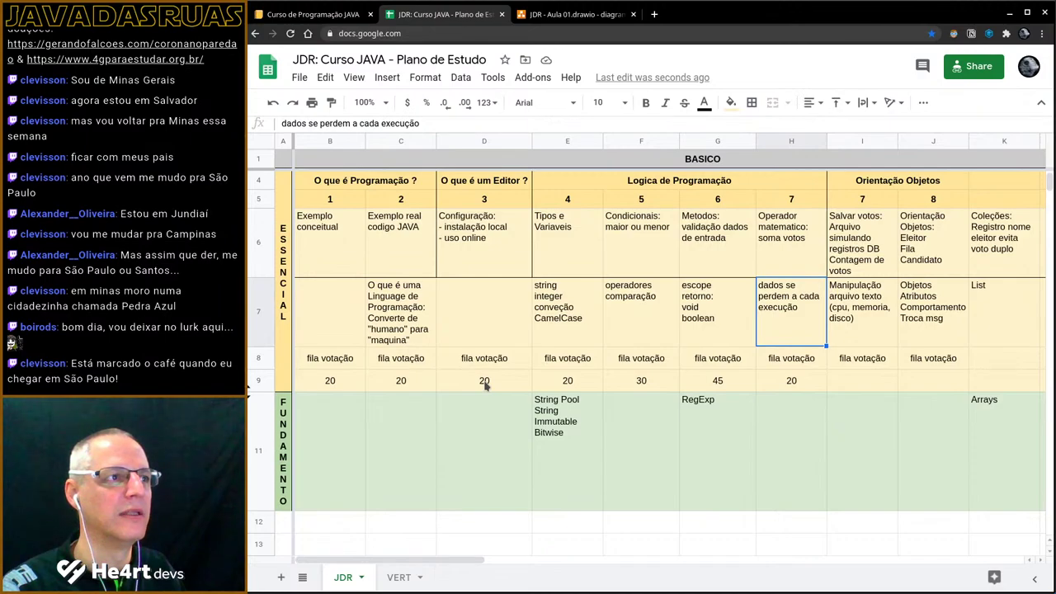
pyautogui.hotkey('ctrl', 'shift', 'pagedown')
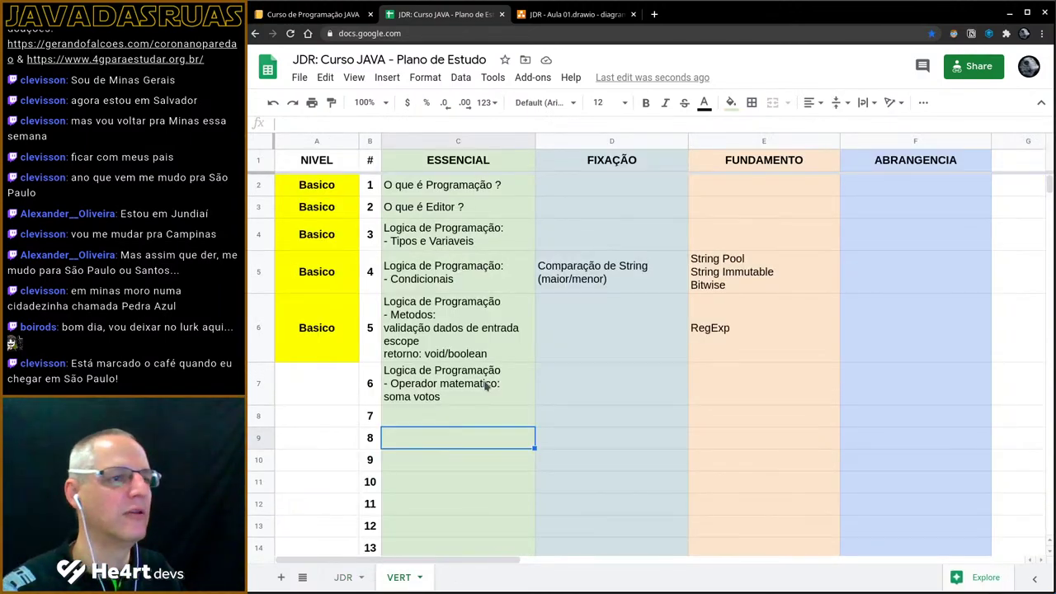
# - Examine the JDR sheet's "Manipulação arquivo texto" detail under Orientação Objetos together with the ABRANGE row of that lesson
pyautogui.hotkey('ctrl', 'shift', 'pageup')
pyautogui.press('Up')
pyautogui.press('Up')
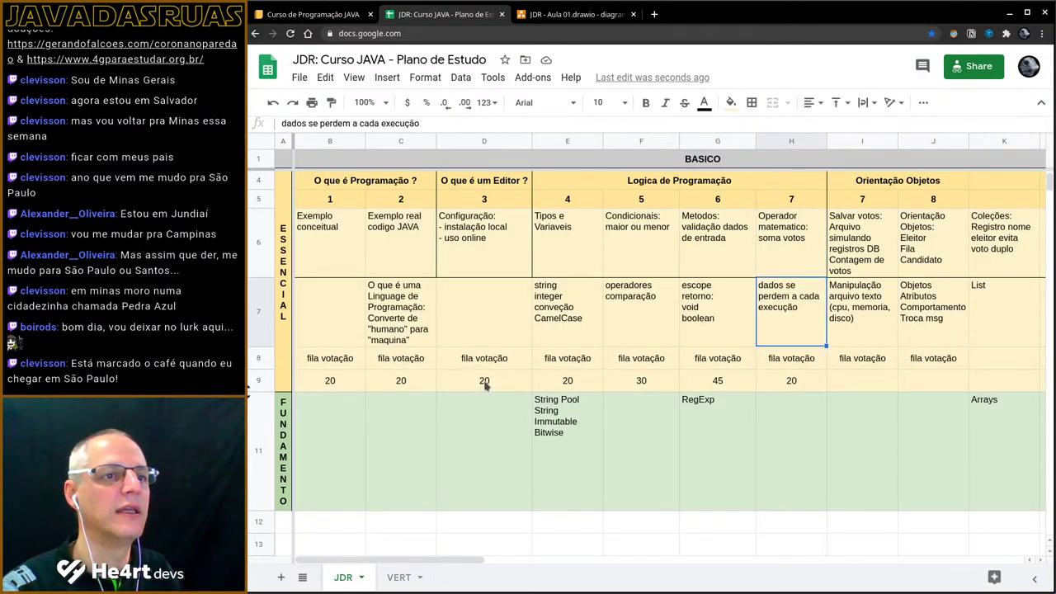
pyautogui.press('Right')
pyautogui.press('Down')
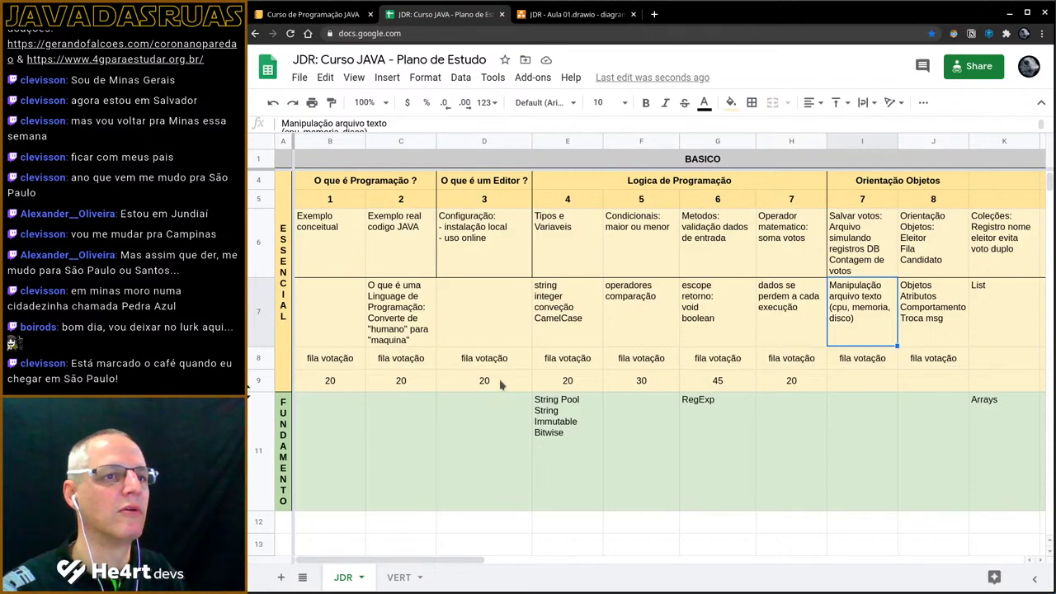
pyautogui.scroll(2, 485, 387)
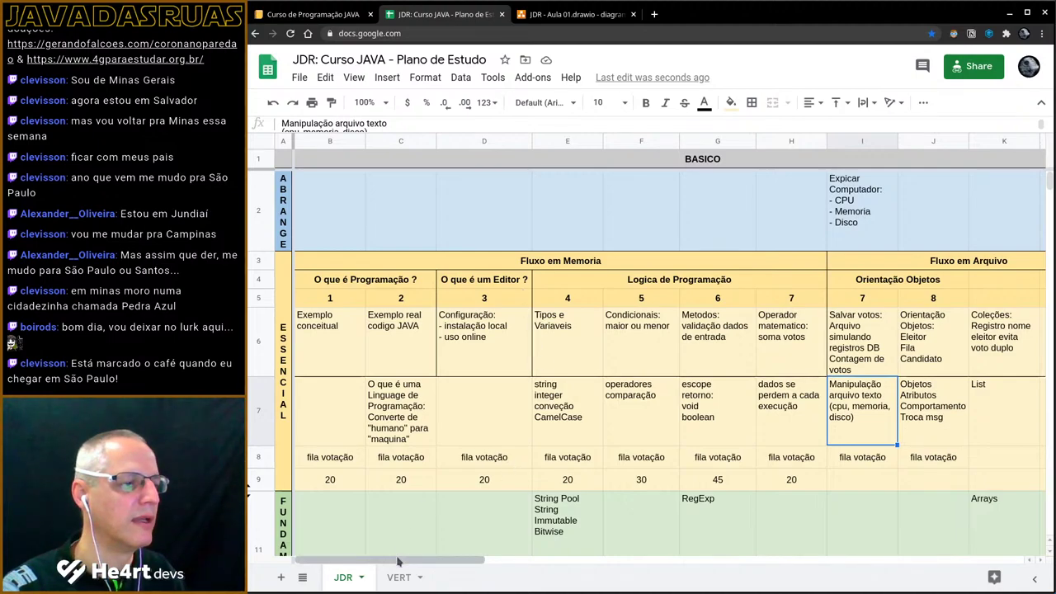
pyautogui.moveTo(396, 561)
pyautogui.mouseDown()
pyautogui.moveTo(527, 559)
pyautogui.moveTo(396, 559)
pyautogui.mouseUp()
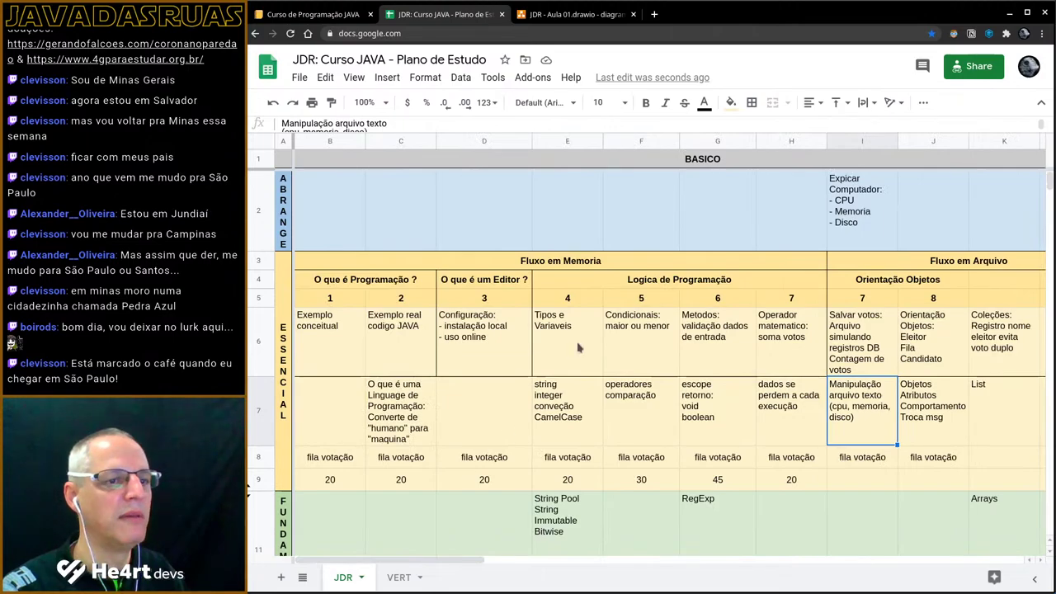
pyautogui.hotkey('ctrl', 'shift', 'pagedown')
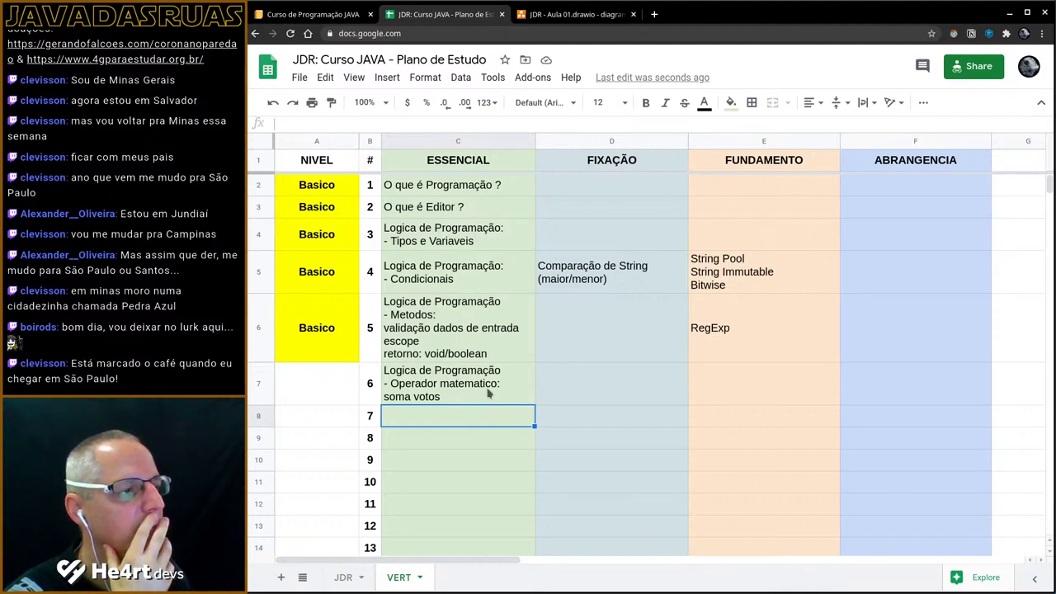
# - Copy the full text of the "Salvar votos" topic under Orientação Objetos on the JDR sheet
pyautogui.hotkey('ctrl', 'pageup')
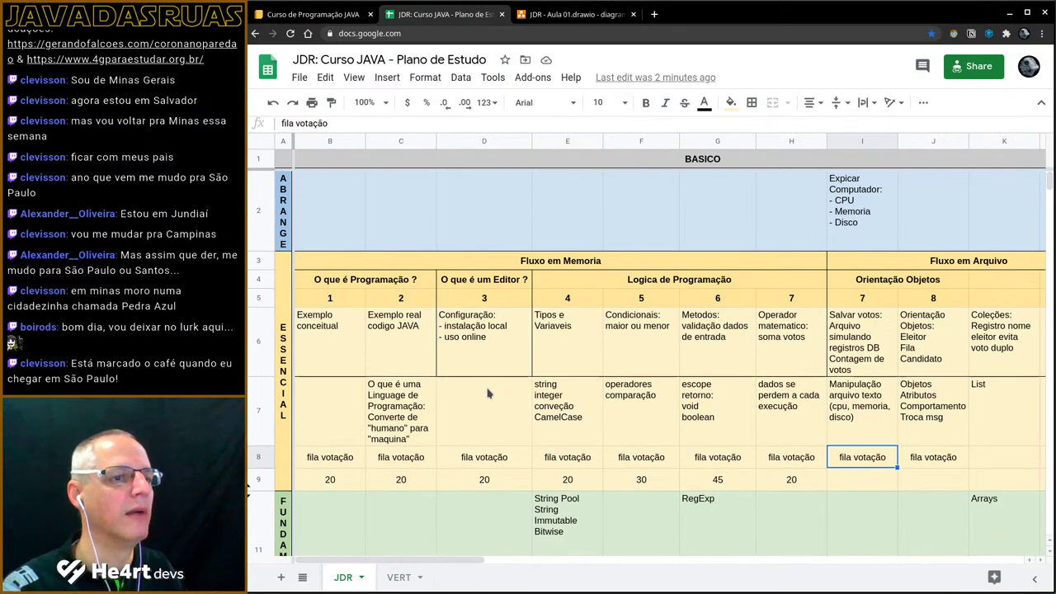
pyautogui.press('Left')
pyautogui.press('Up')
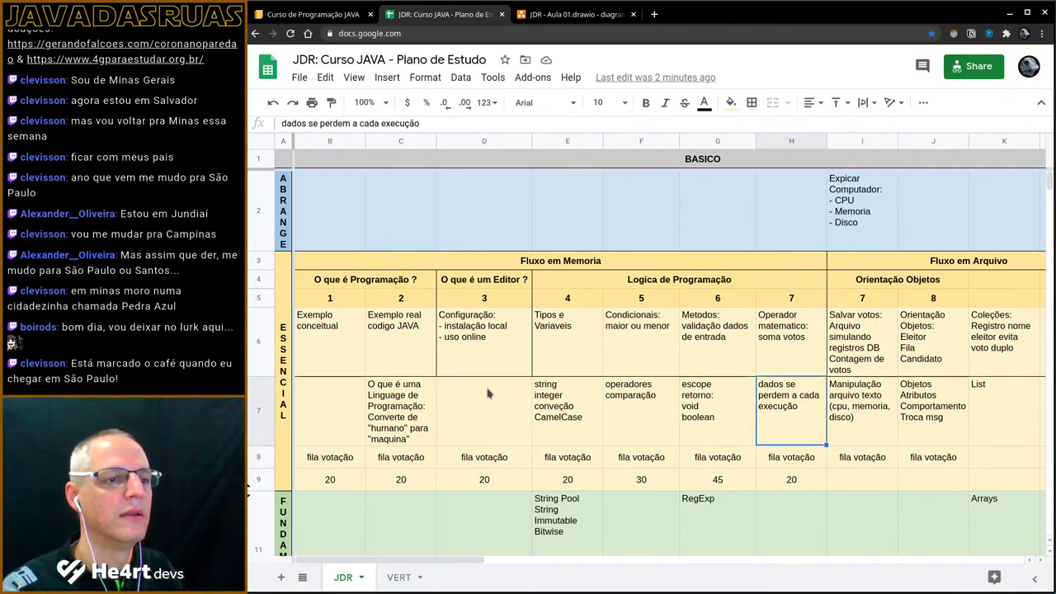
pyautogui.press('Up')
pyautogui.press('Right')
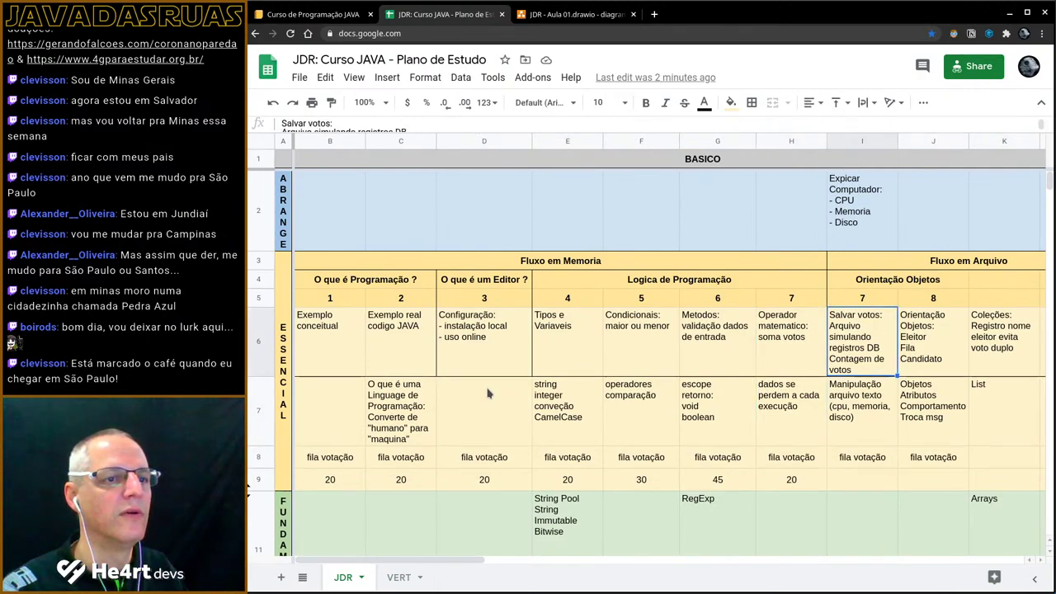
pyautogui.click(420, 125)
pyautogui.hotkey('ctrl', 'a')
pyautogui.hotkey('ctrl', 'c')
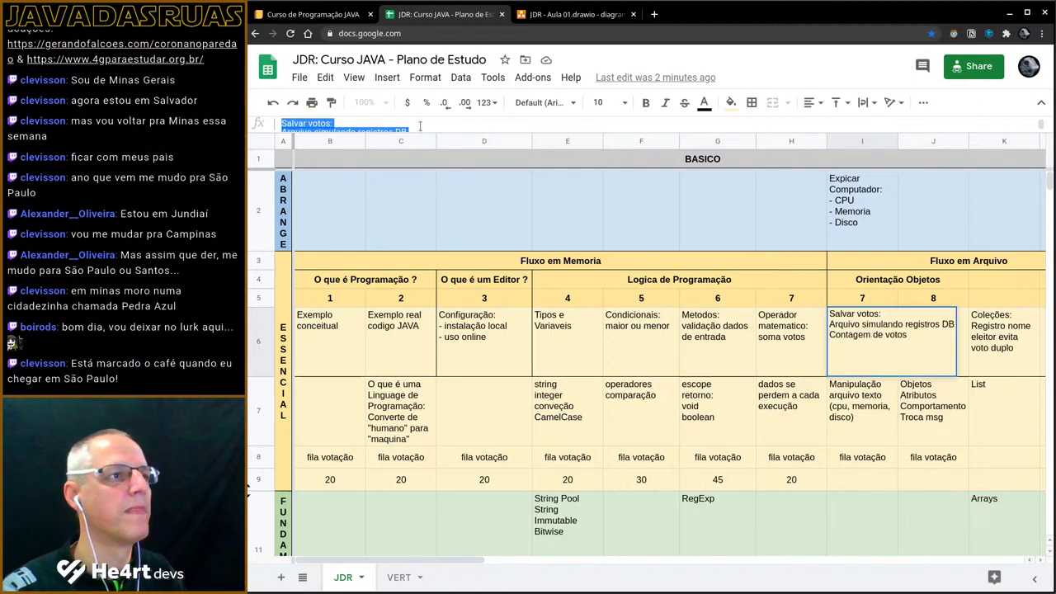
# - Fill lesson 7's ESSENCIAL cell on the VERT sheet with "Orientação Objeto:" plus the copied Salvar votos text, and fit the row height
pyautogui.hotkey('ctrl', 'shift', 'pagedown')
pyautogui.click(414, 422)
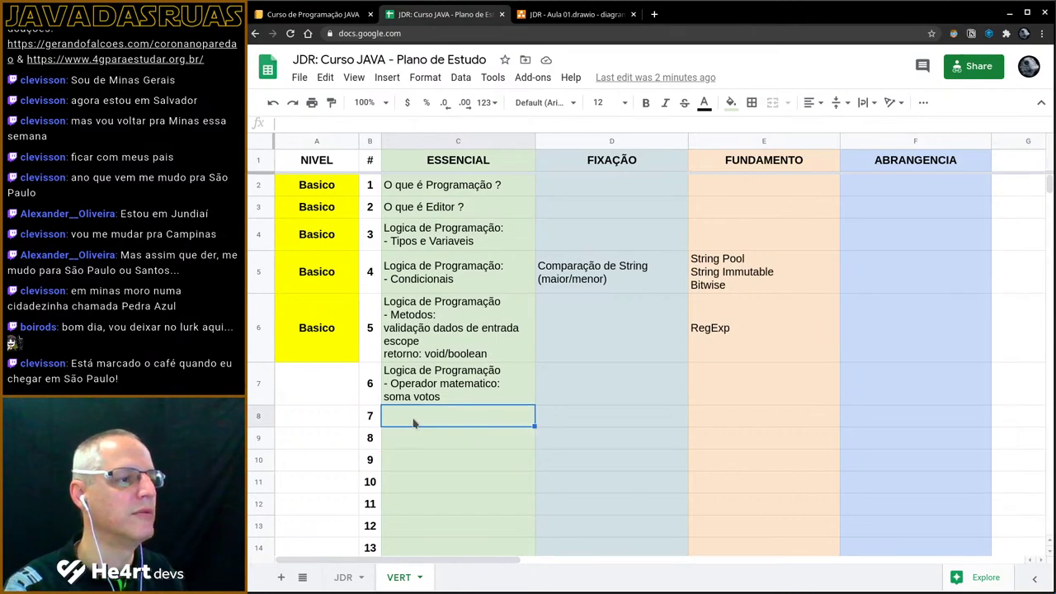
pyautogui.write('Orientaç')
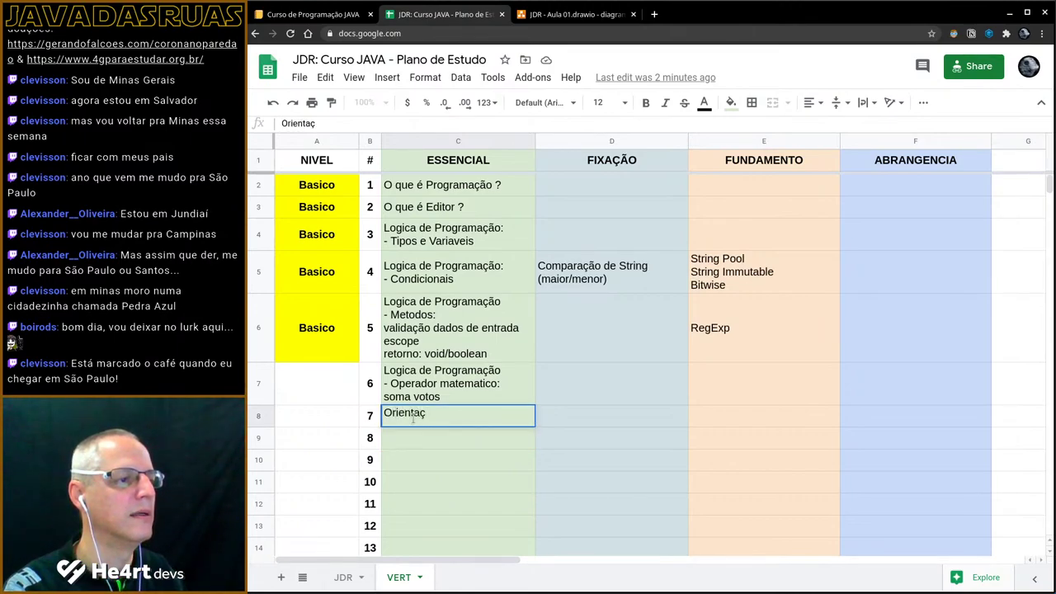
pyautogui.write('ão Obje')
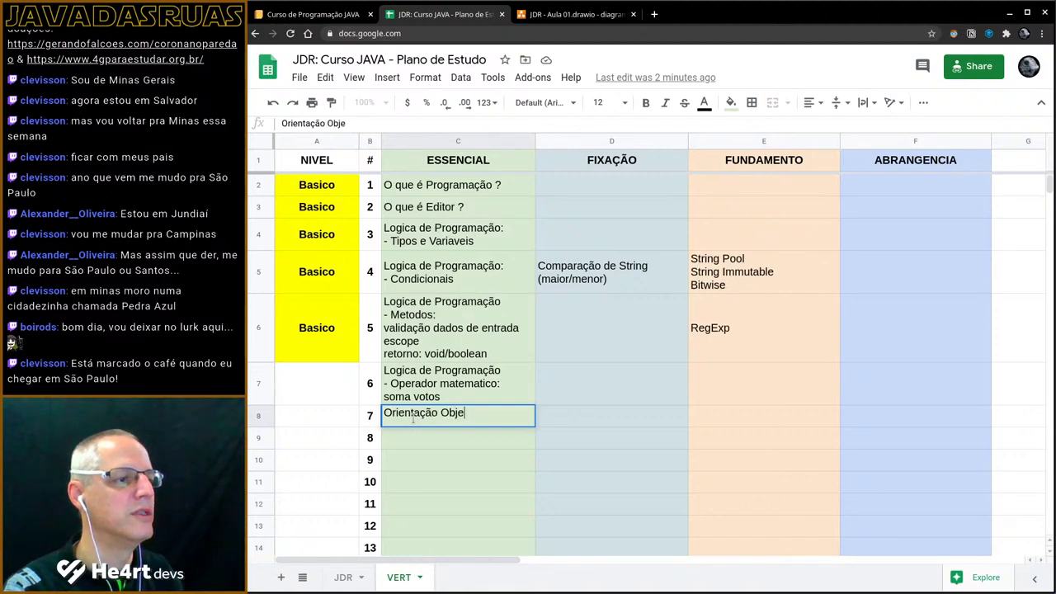
pyautogui.write('to:')
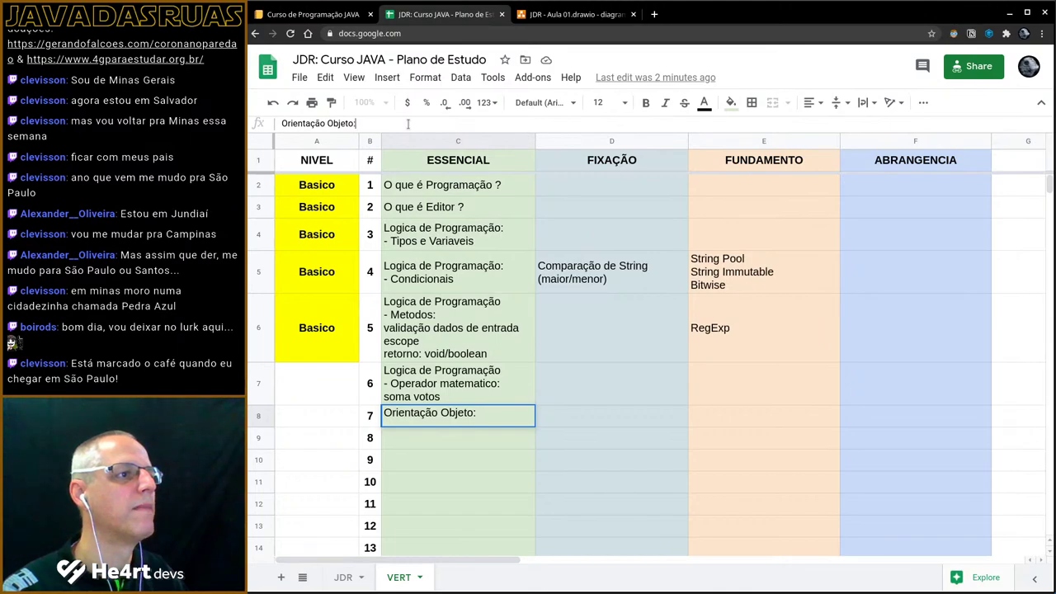
pyautogui.hotkey('alt', 'Return')
pyautogui.hotkey('ctrl', 'v')
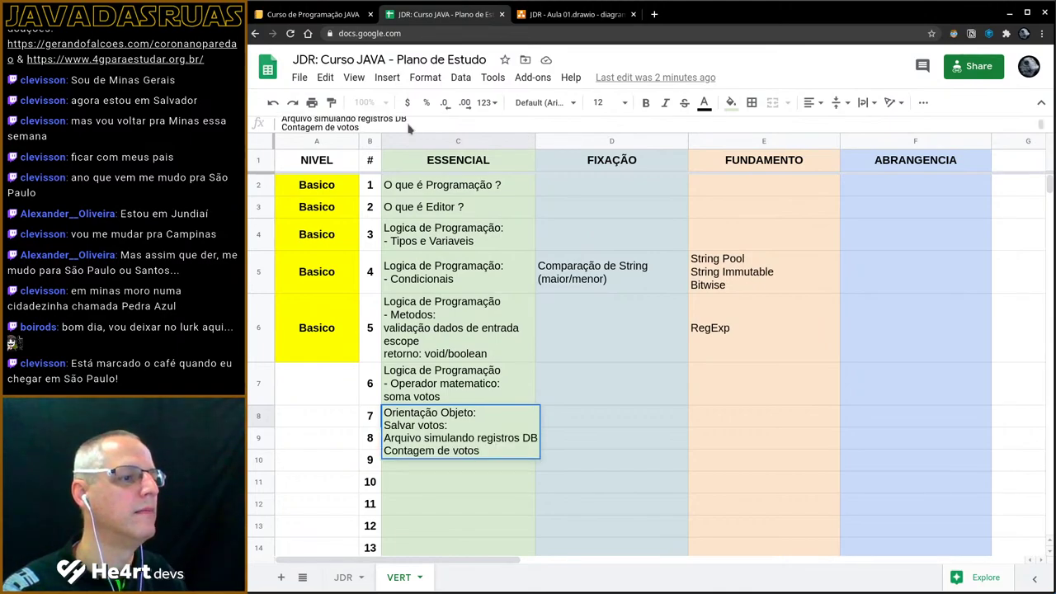
pyautogui.press('Return')
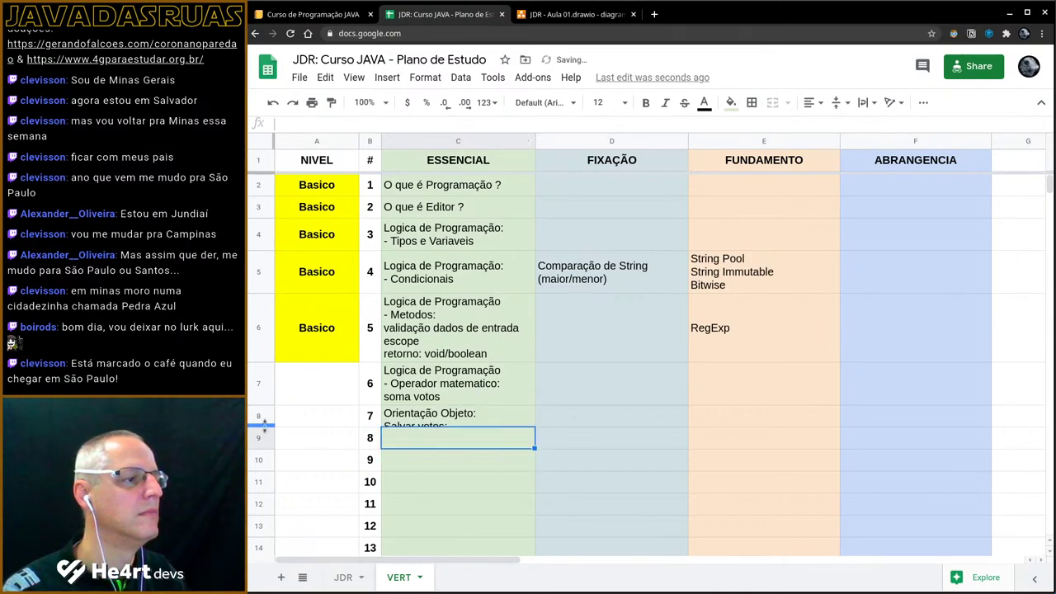
pyautogui.doubleClick(264, 425)
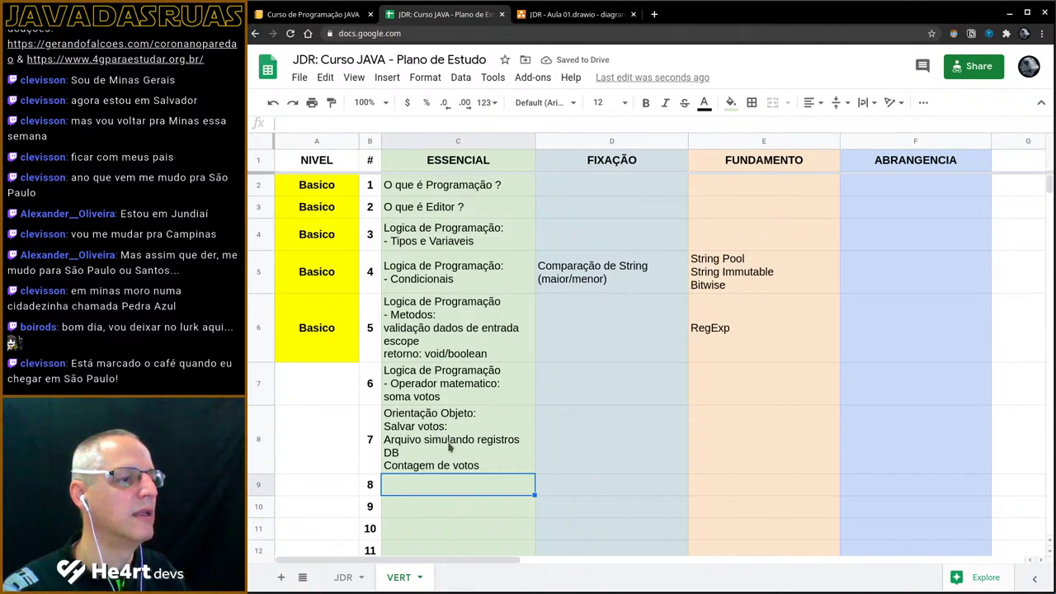
# - Add a bottom border across lesson 6's row and copy the yellow "Basico" level from lesson 5 into lesson 6's NIVEL cell
pyautogui.click(436, 467)
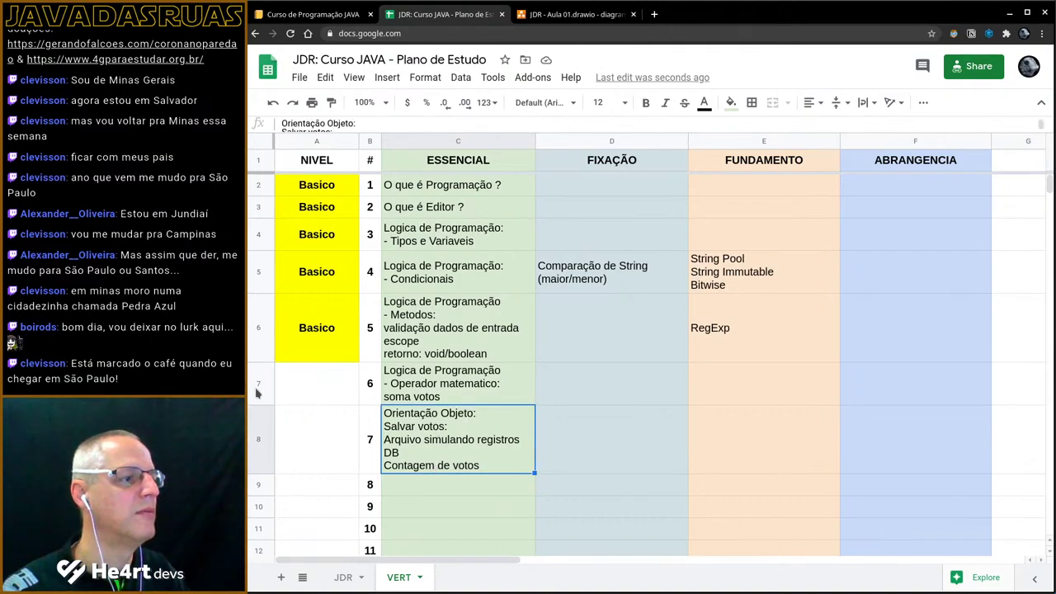
pyautogui.click(258, 397)
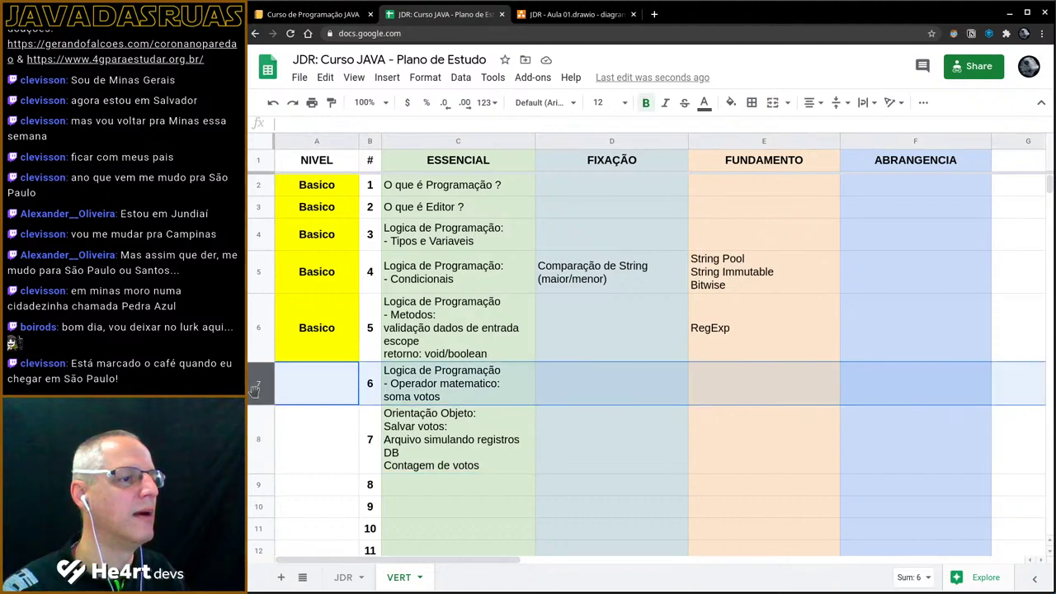
pyautogui.click(753, 103)
pyautogui.click(813, 149)
pyautogui.click(782, 372)
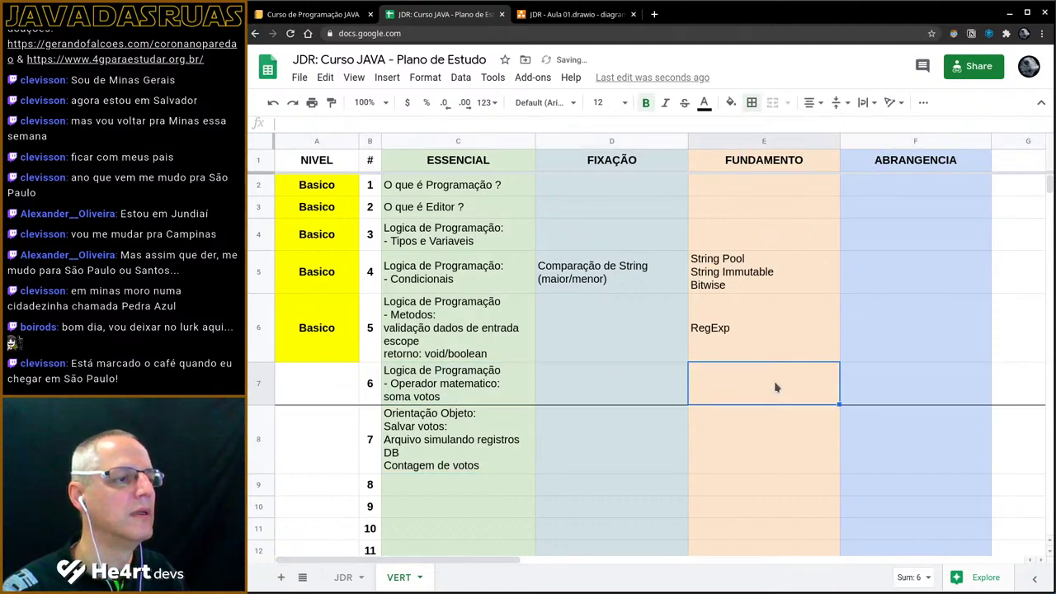
pyautogui.click(316, 335)
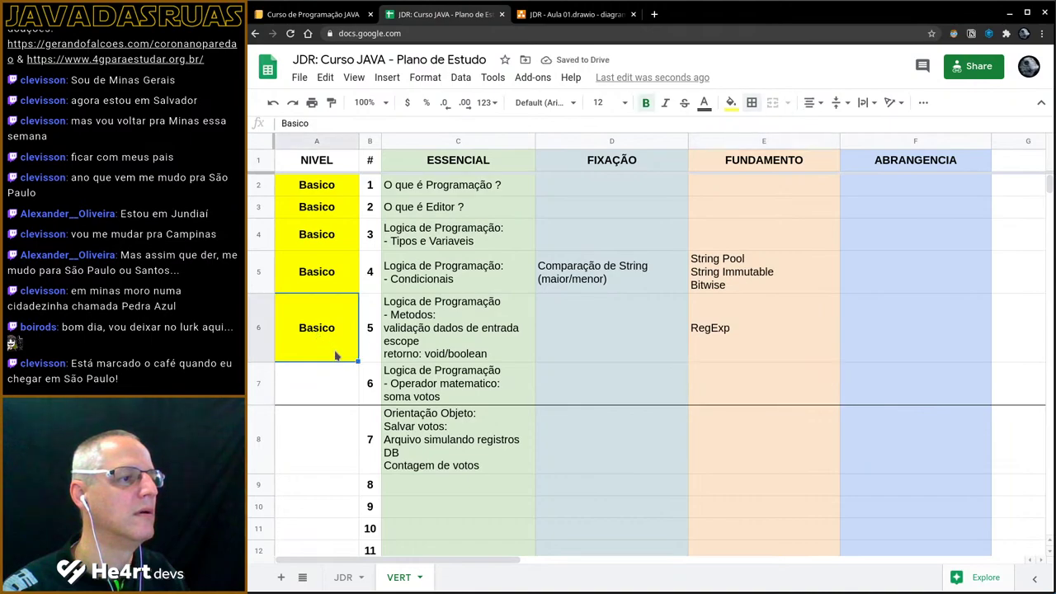
pyautogui.moveTo(357, 363); pyautogui.dragTo(355, 389)
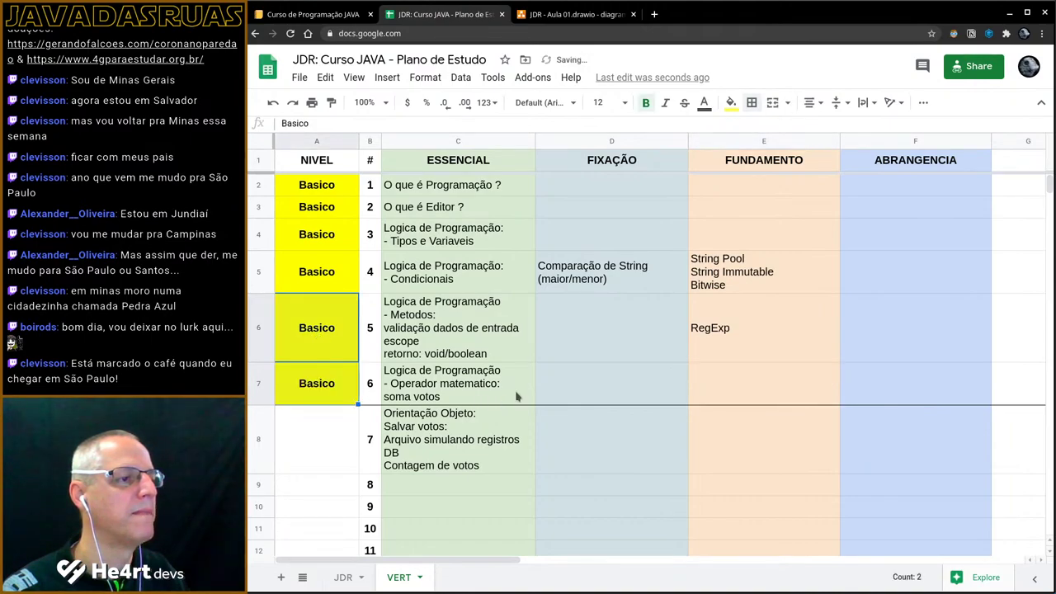
pyautogui.click(496, 396)
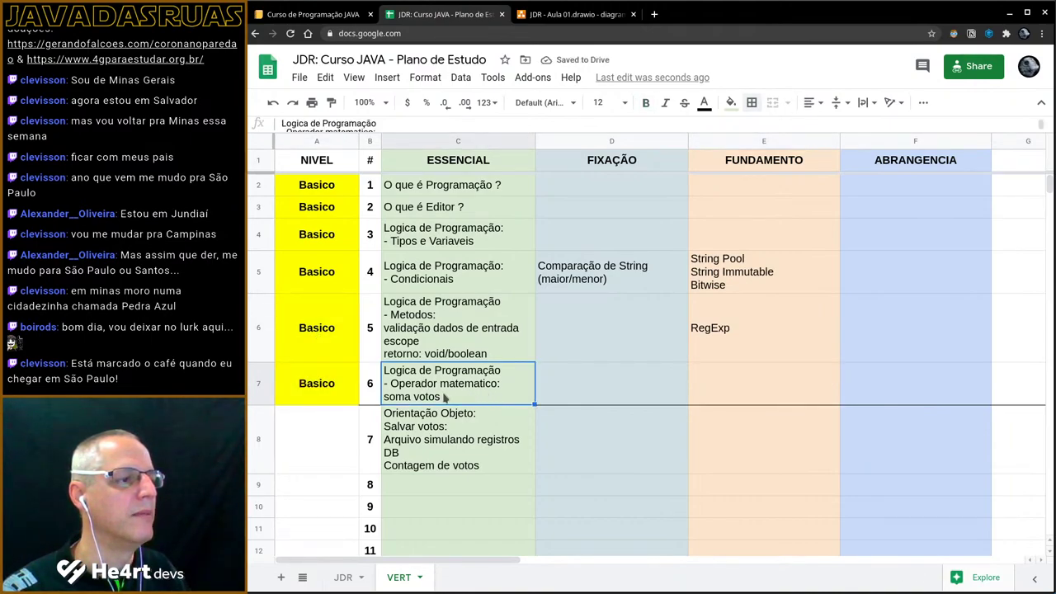
pyautogui.rightClick(511, 386)
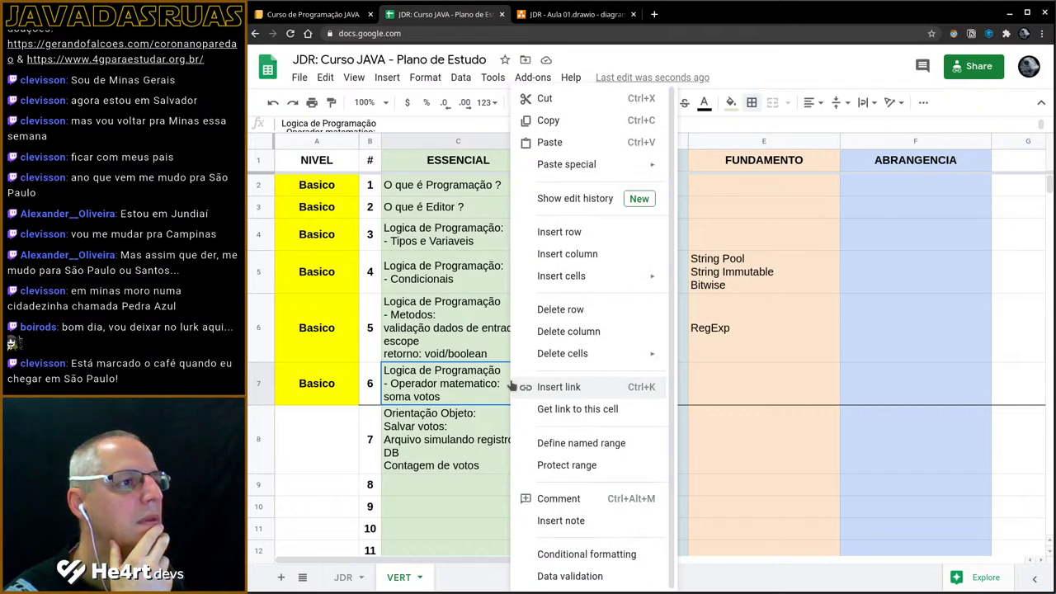
pyautogui.click(551, 498)
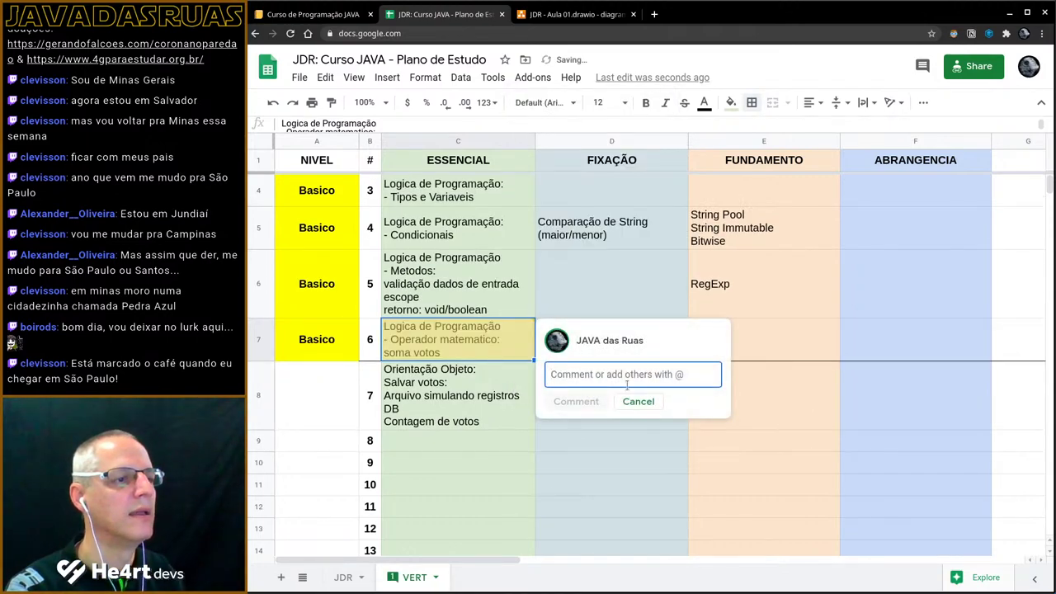
pyautogui.write('Flu')
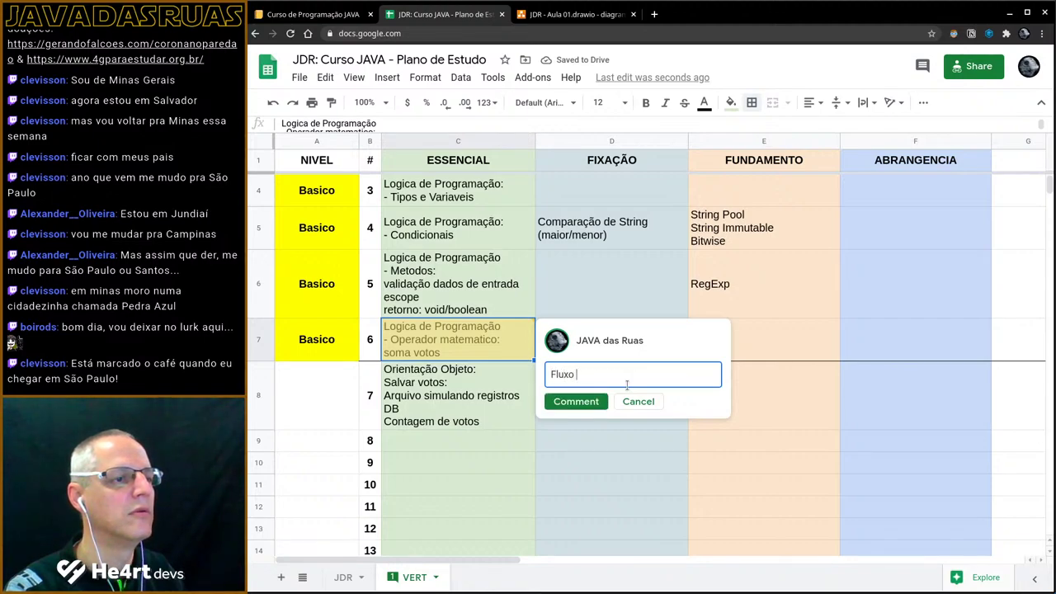
pyautogui.write('xo')
pyautogui.hotkey('ctrl', 'a')
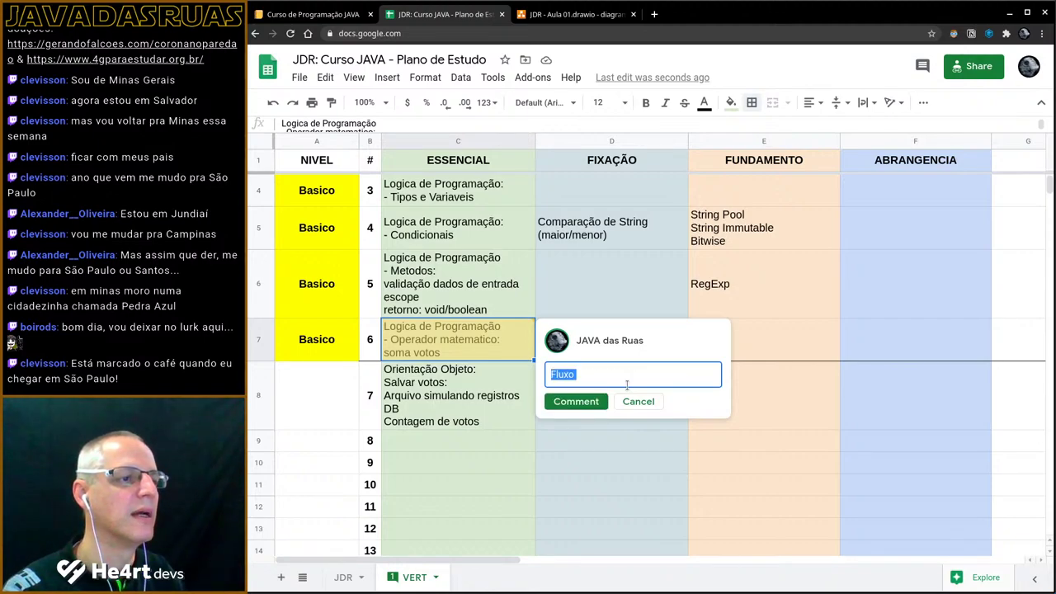
pyautogui.click(638, 401)
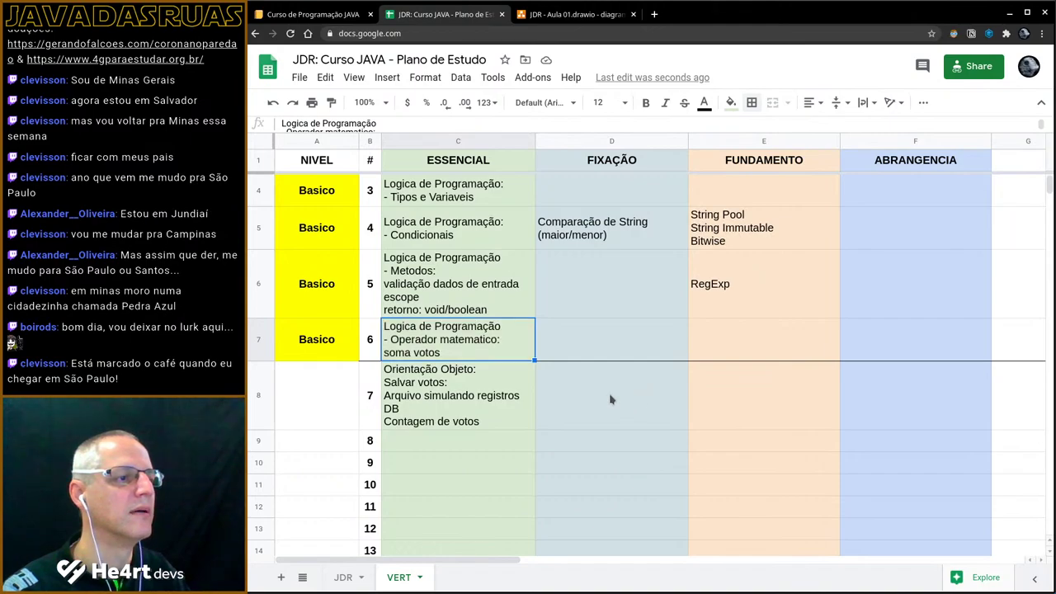
pyautogui.click(490, 387)
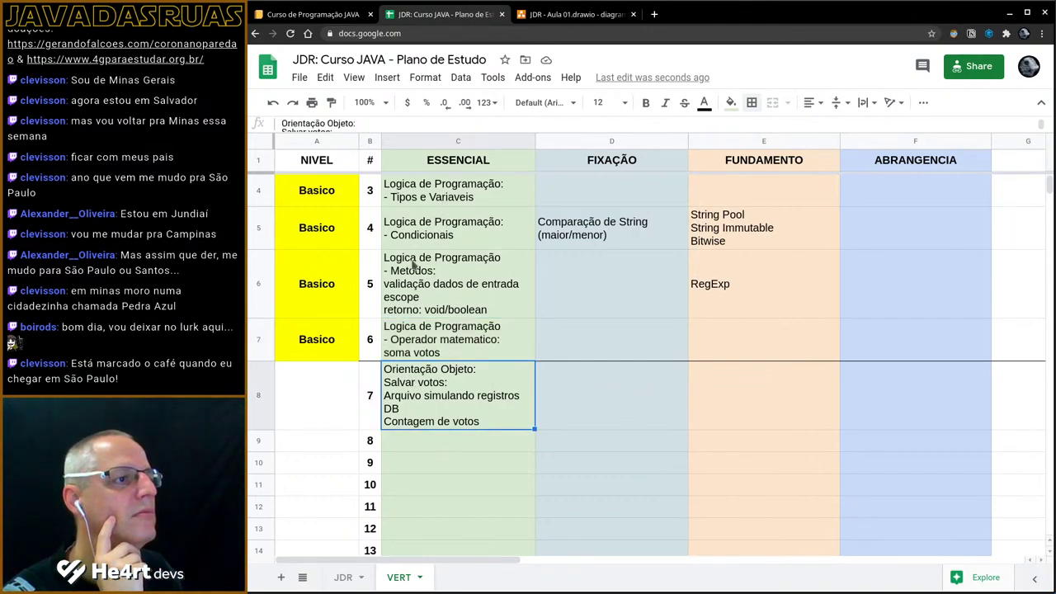
# - Add a bottom border across lesson 2's row, separating it from the Logica de Programação lessons
pyautogui.click(259, 229)
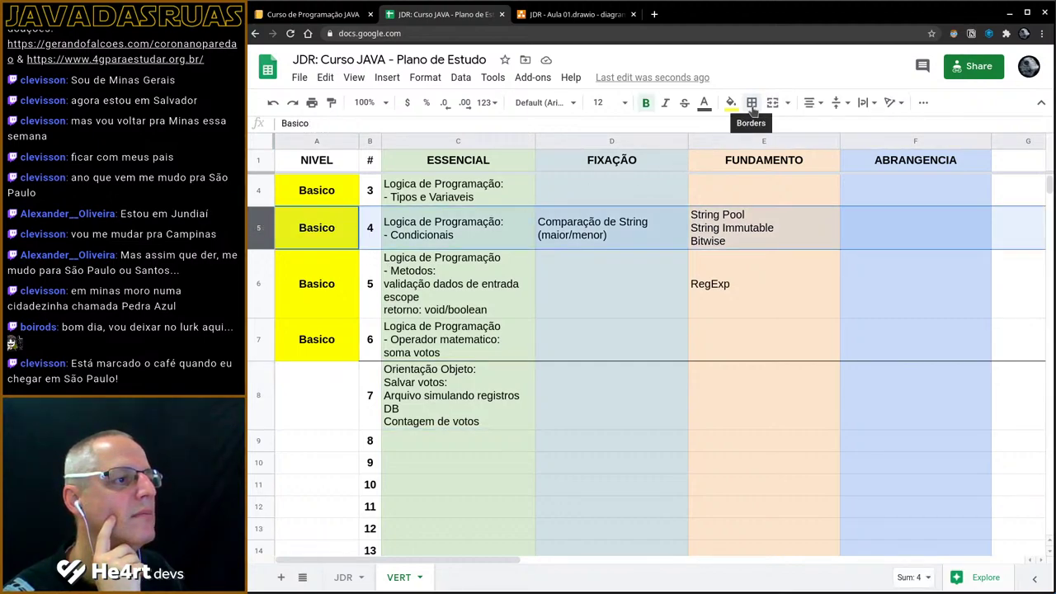
pyautogui.scroll(1, 428, 243)
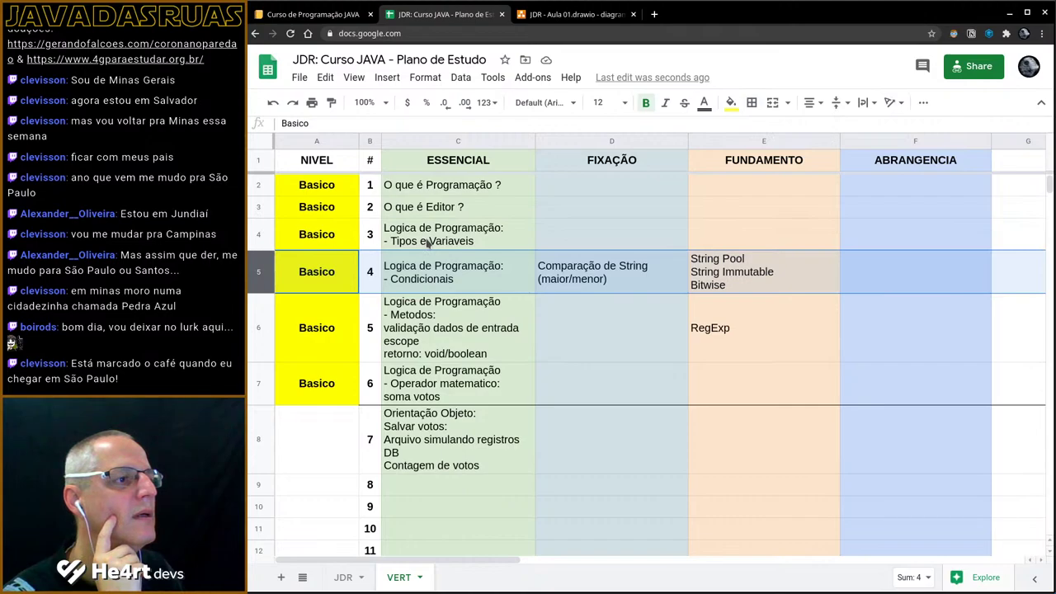
pyautogui.click(259, 233)
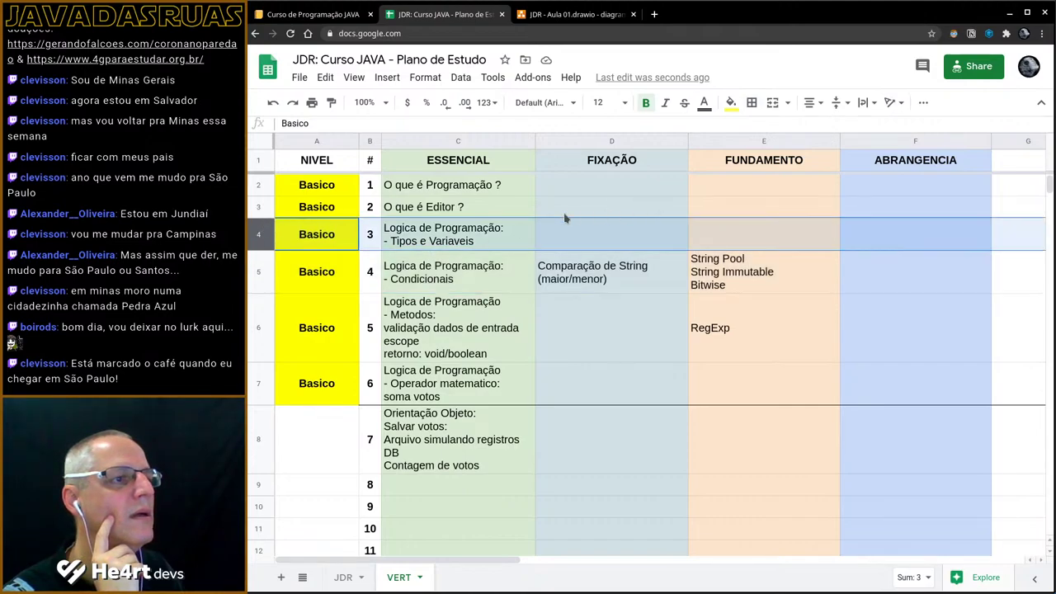
pyautogui.click(258, 206)
pyautogui.click(751, 102)
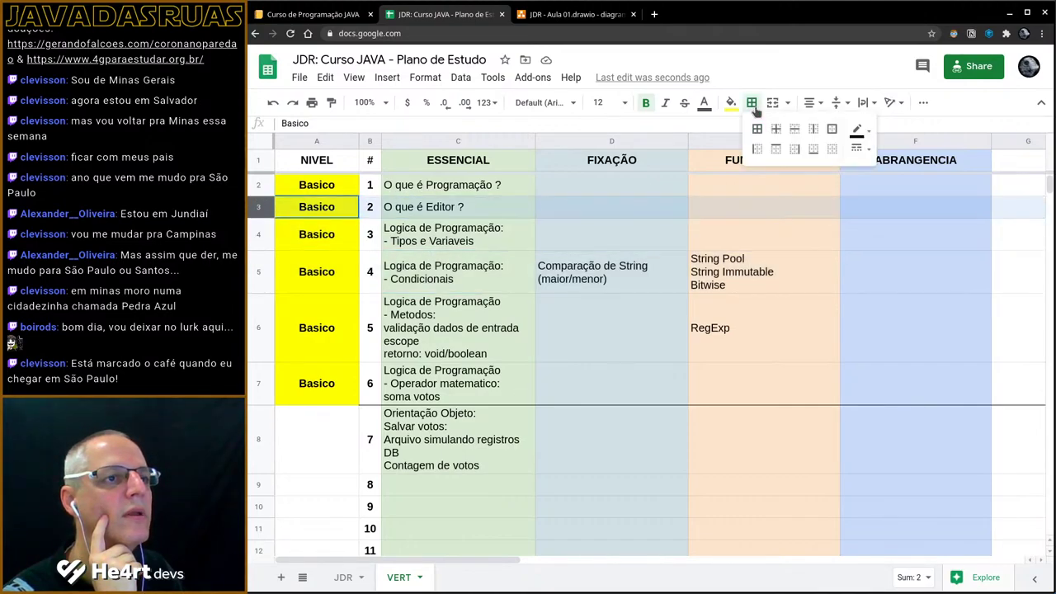
pyautogui.click(814, 150)
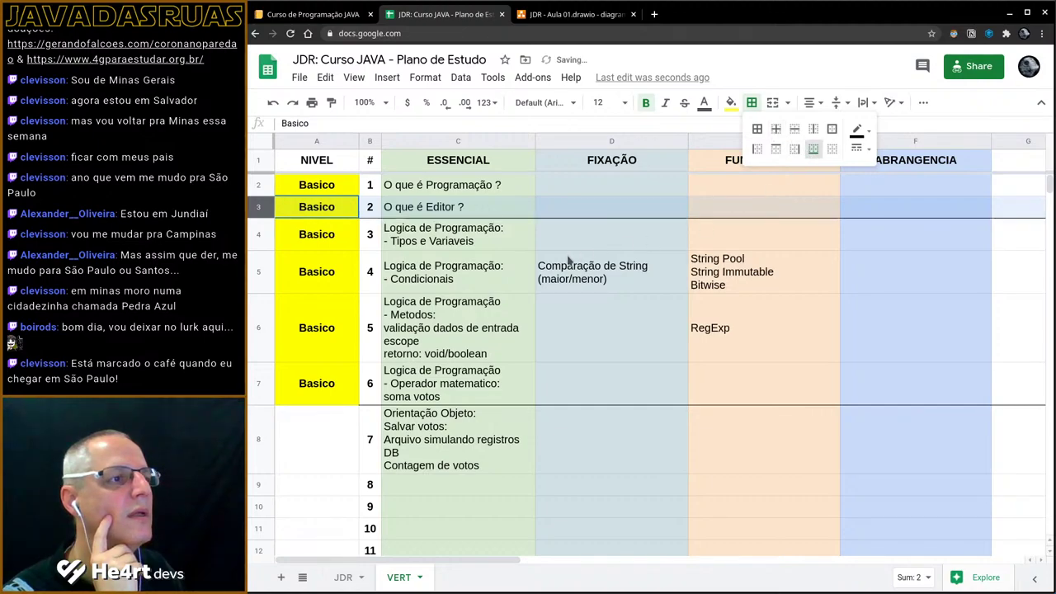
# - Review the ESSENCIAL topics of lessons 1 to 7 on the VERT sheet, from O que é Programação to Orientação Objeto
pyautogui.click(475, 190)
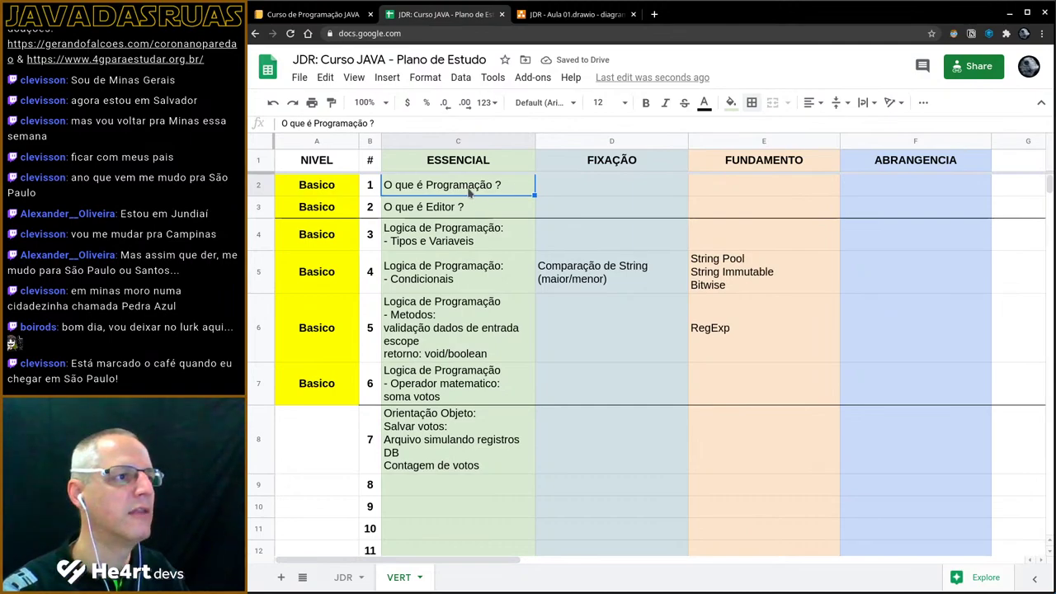
pyautogui.click(476, 212)
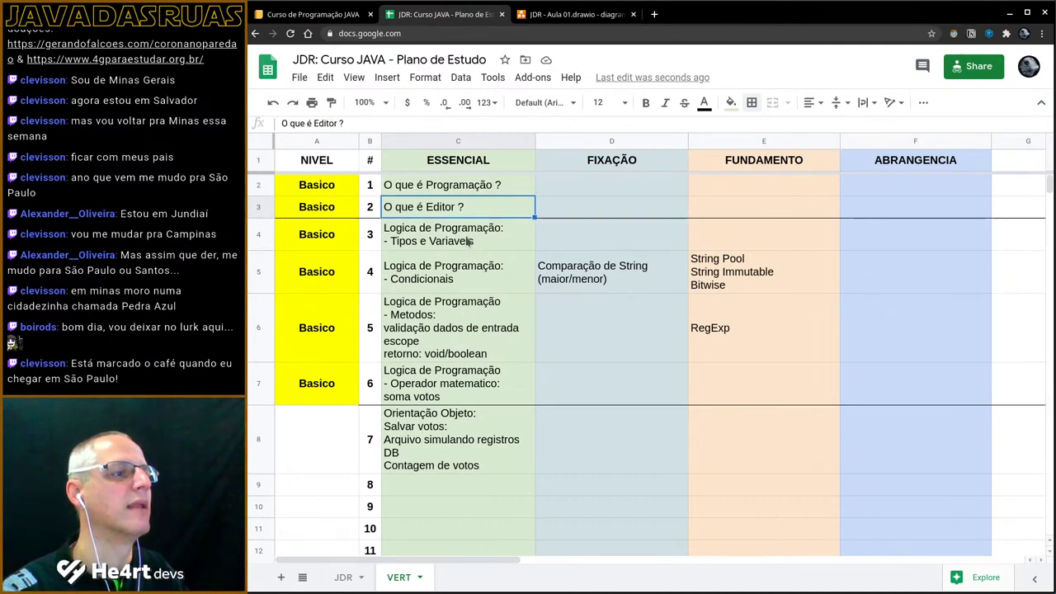
pyautogui.click(469, 241)
pyautogui.click(477, 286)
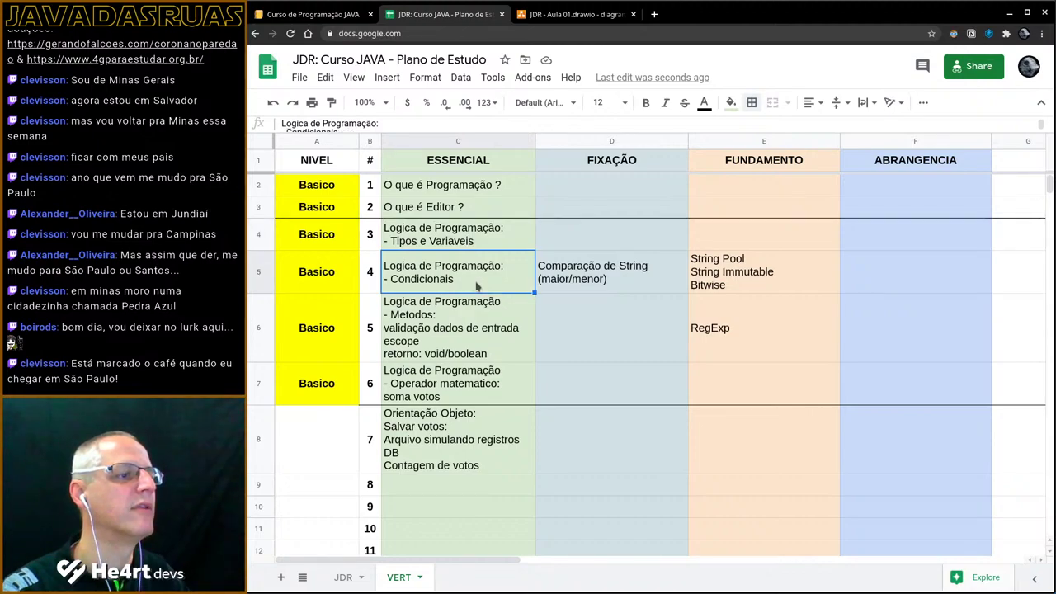
pyautogui.click(465, 338)
pyautogui.click(458, 389)
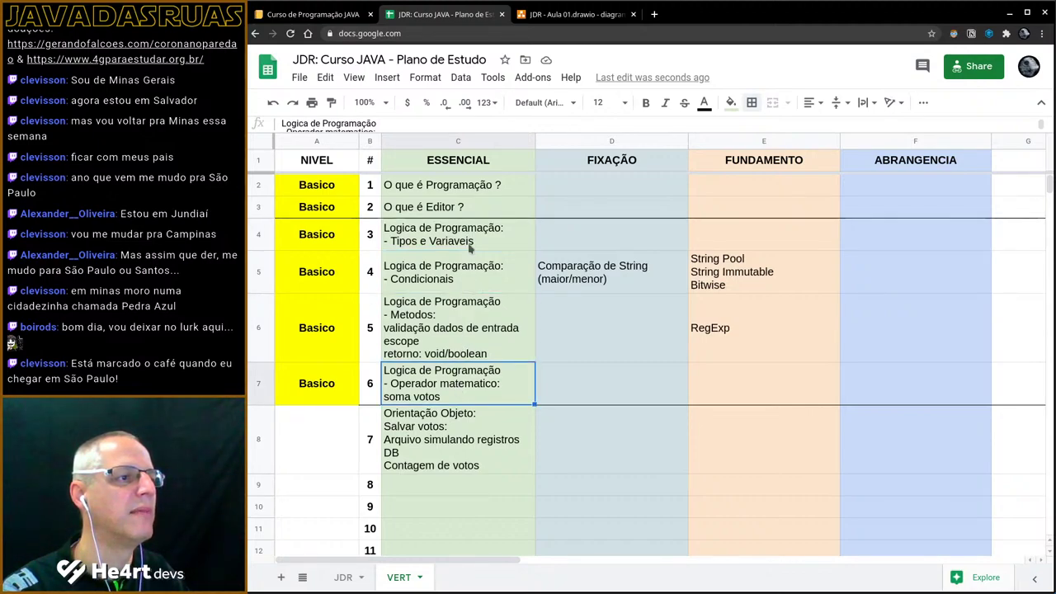
pyautogui.moveTo(470, 248); pyautogui.dragTo(463, 380)
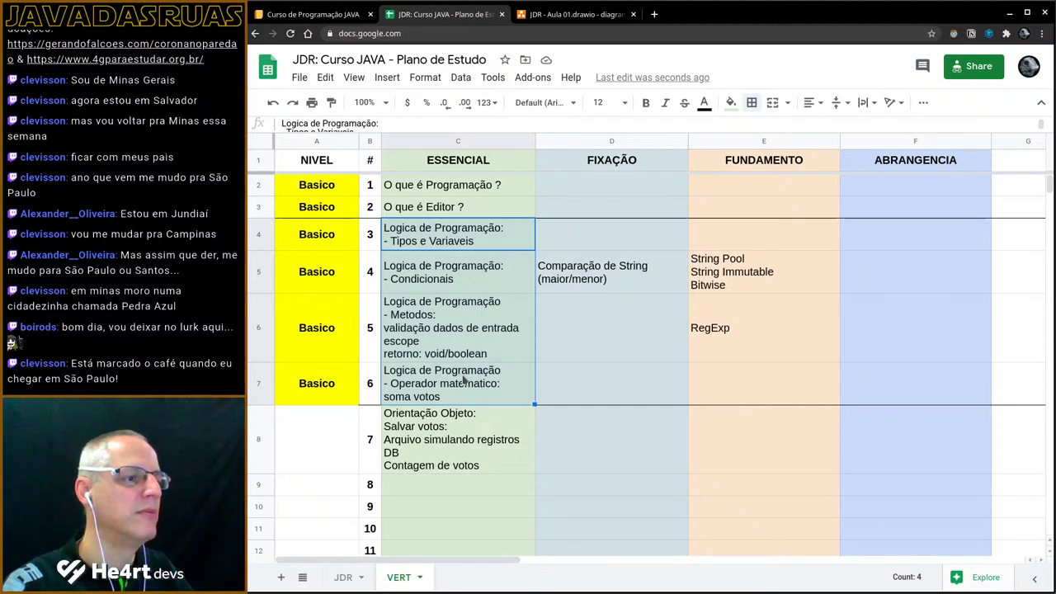
pyautogui.click(456, 447)
pyautogui.scroll(-1, 458, 450)
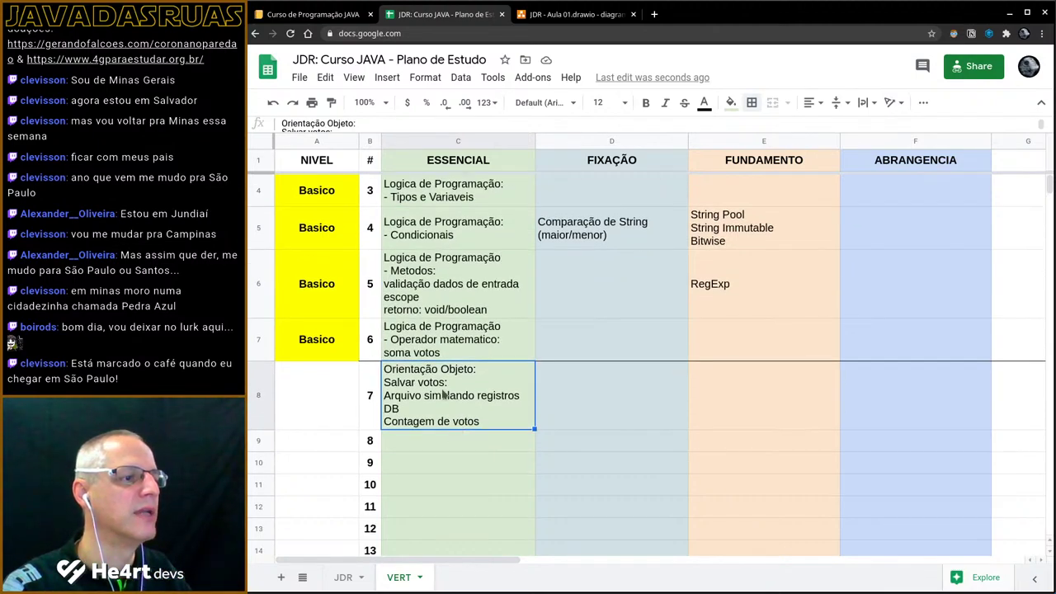
pyautogui.click(439, 331)
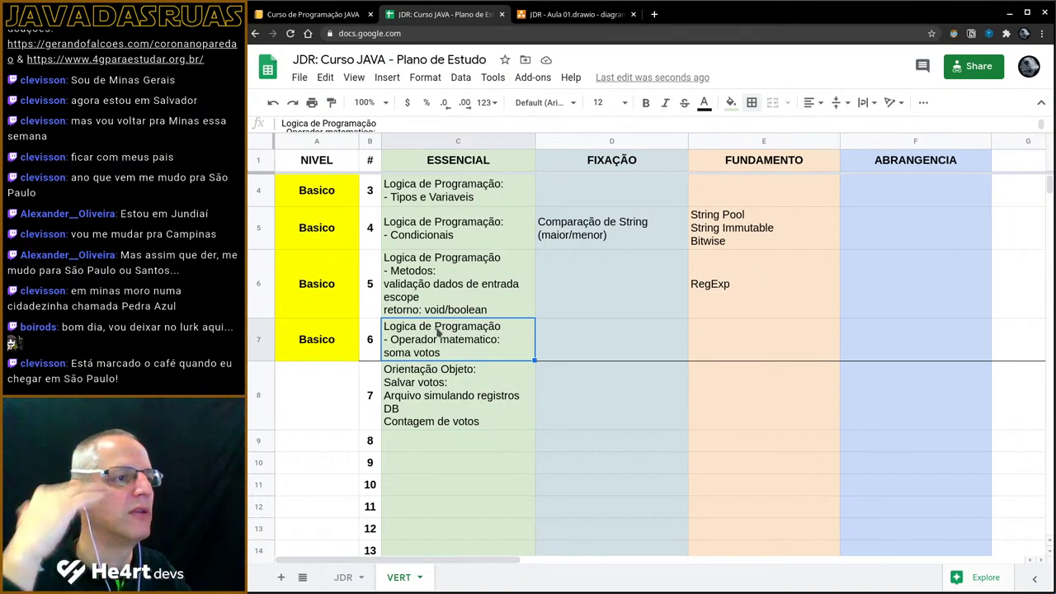
pyautogui.click(434, 402)
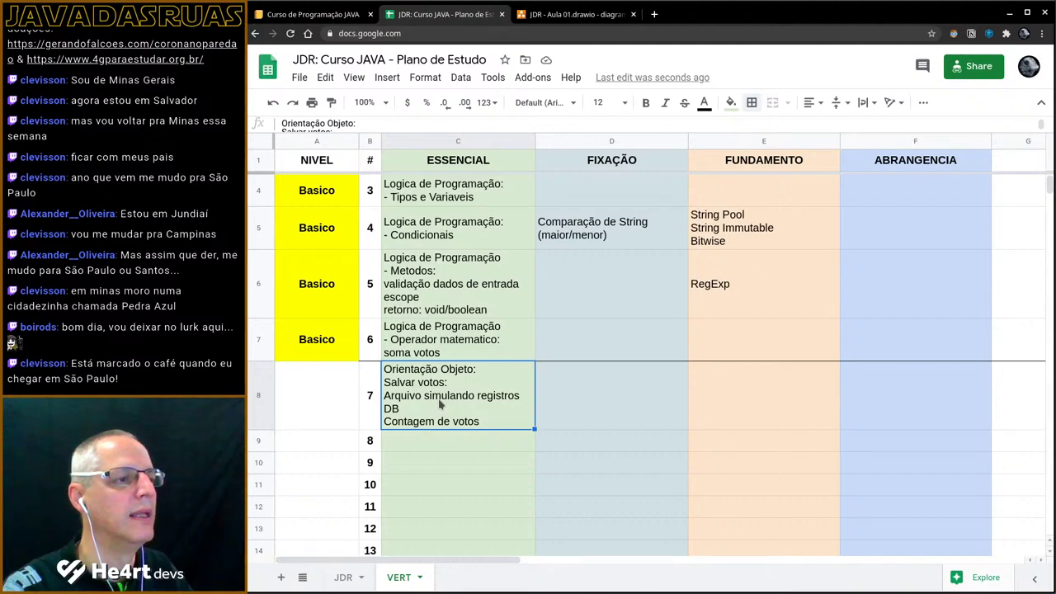
pyautogui.click(443, 352)
pyautogui.click(446, 388)
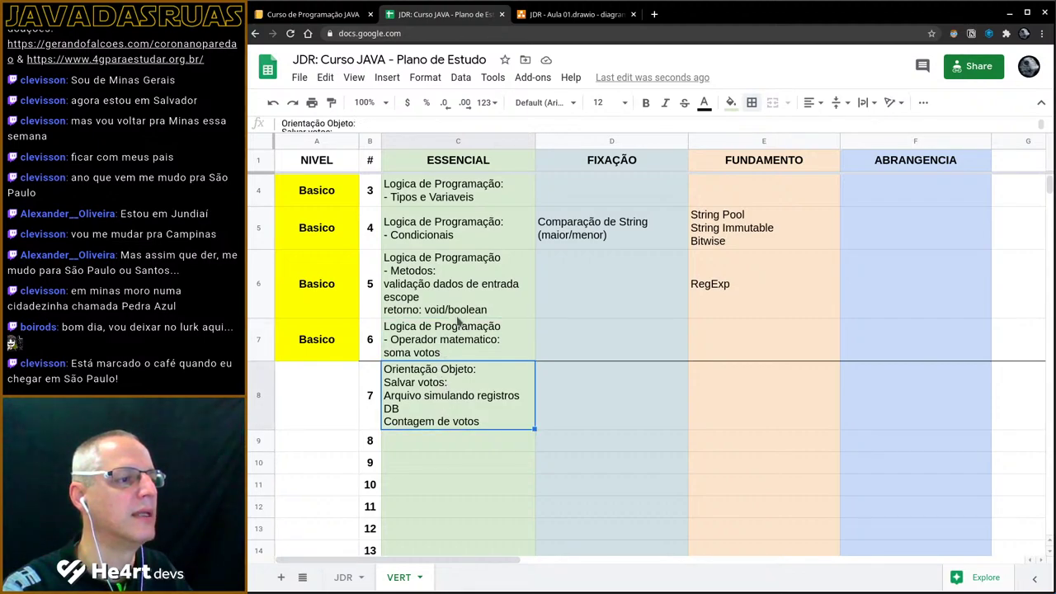
pyautogui.click(457, 317)
pyautogui.click(457, 384)
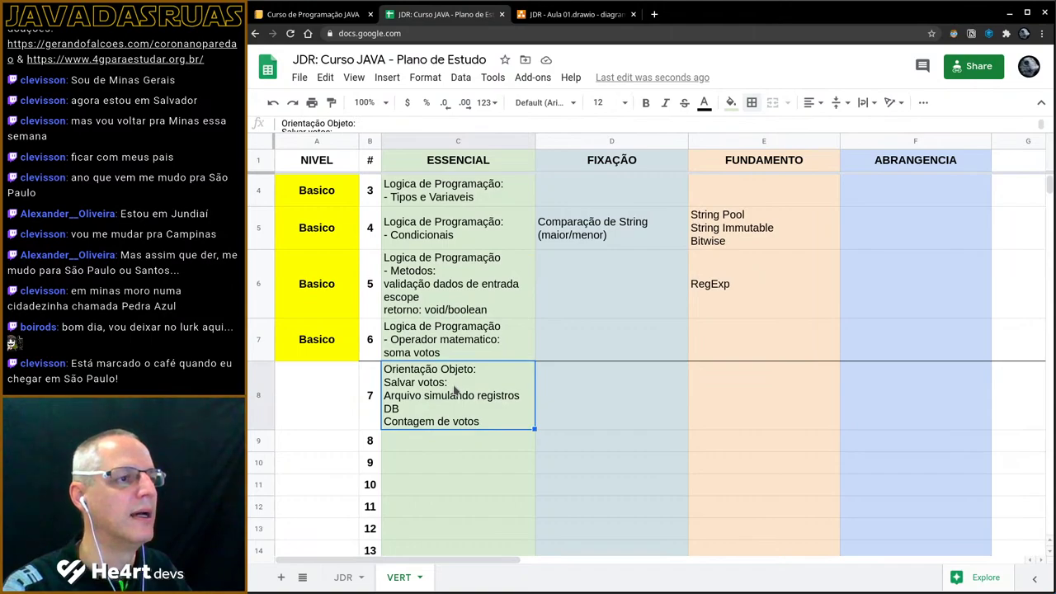
# - Copy the full lesson 8 topic text, "Orientação Objetos: Eleitor, Fila, Candidato", from cell J6 of the JDR sheet
pyautogui.hotkey('ctrl', 'shift', 'pageup')
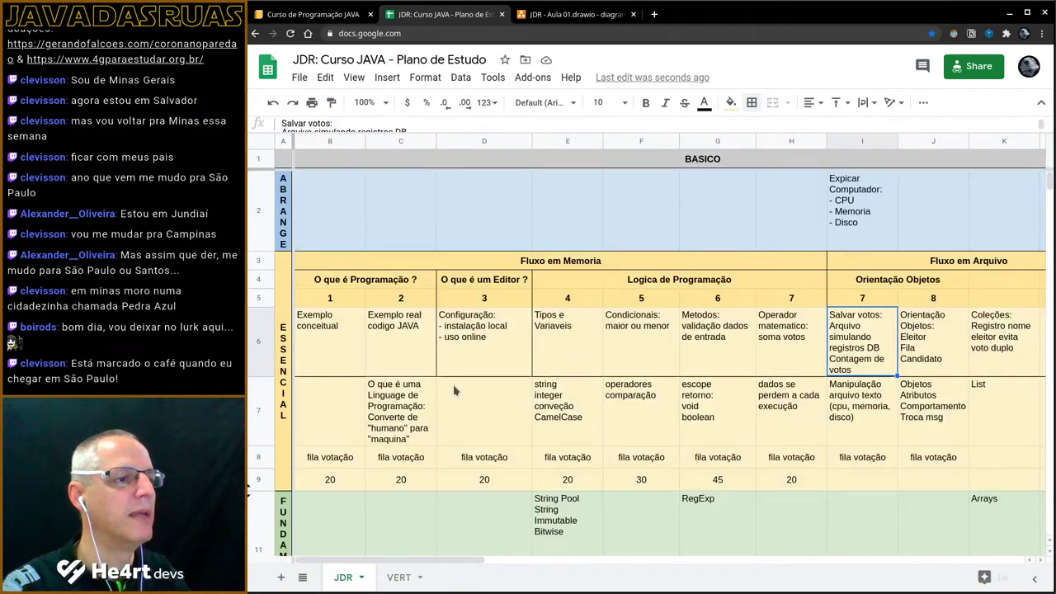
pyautogui.click(916, 363)
pyautogui.click(448, 122)
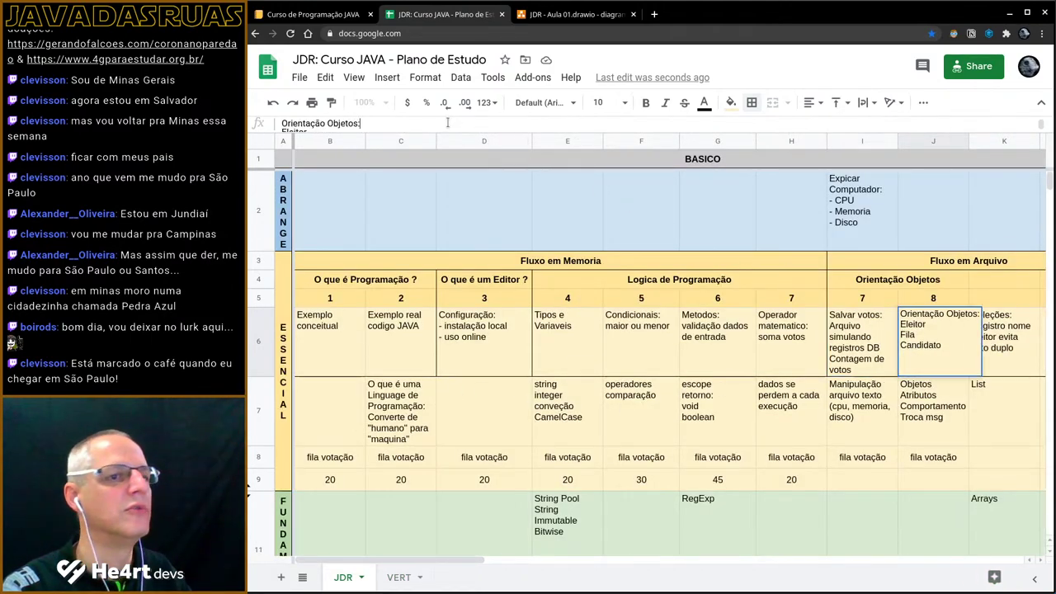
pyautogui.hotkey('ctrl', 'a')
pyautogui.hotkey('ctrl', 'c')
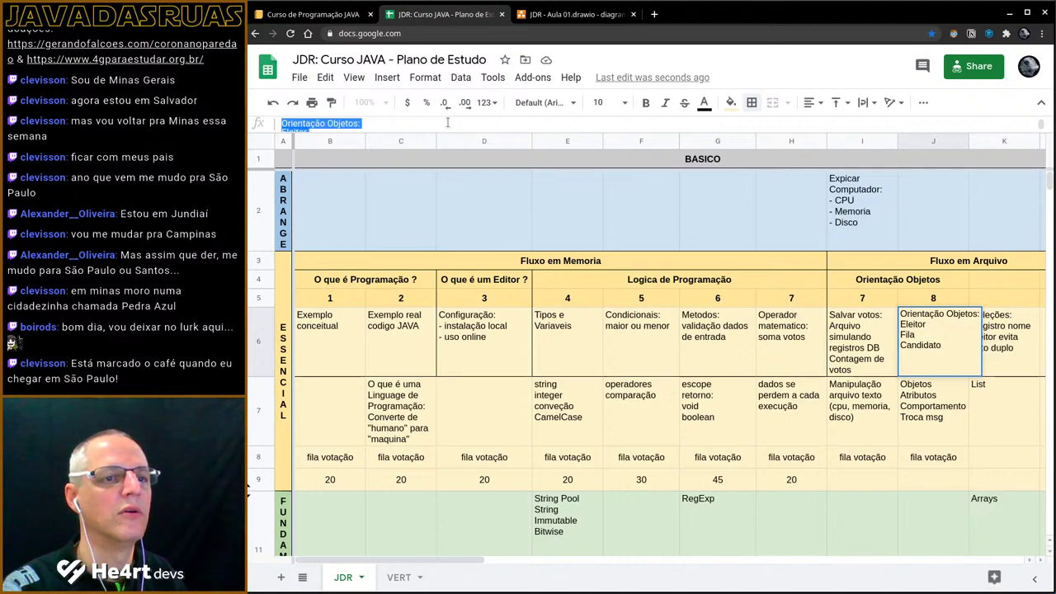
# - Paste the copied topic into the lesson 8 ESSENCIAL cell of the VERT sheet and fit row 9's height to the text
pyautogui.hotkey('ctrl', 'shift', 'pagedown')
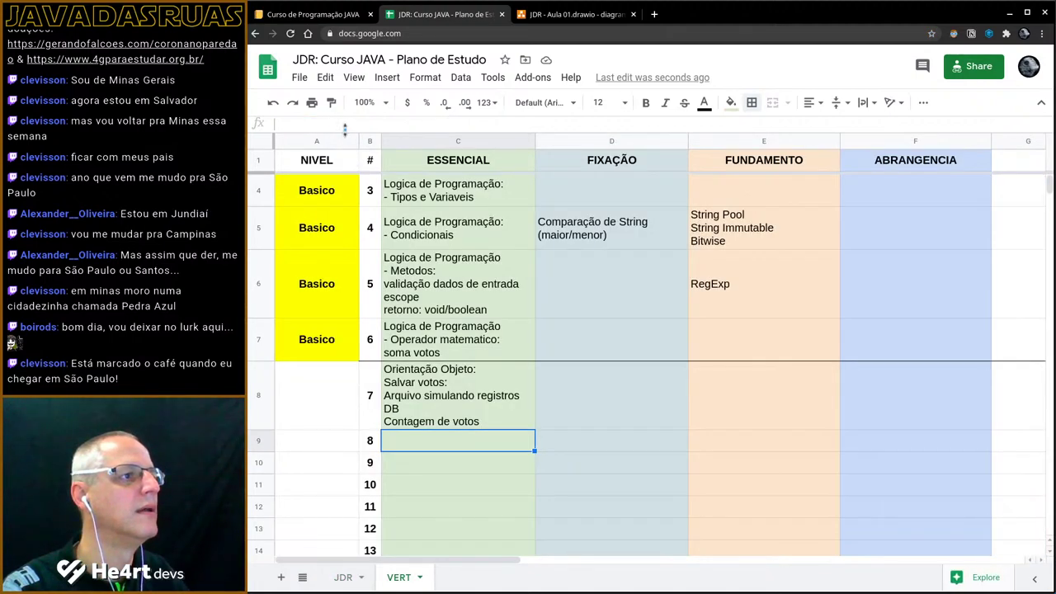
pyautogui.press('Return')
pyautogui.hotkey('ctrl', 'v')
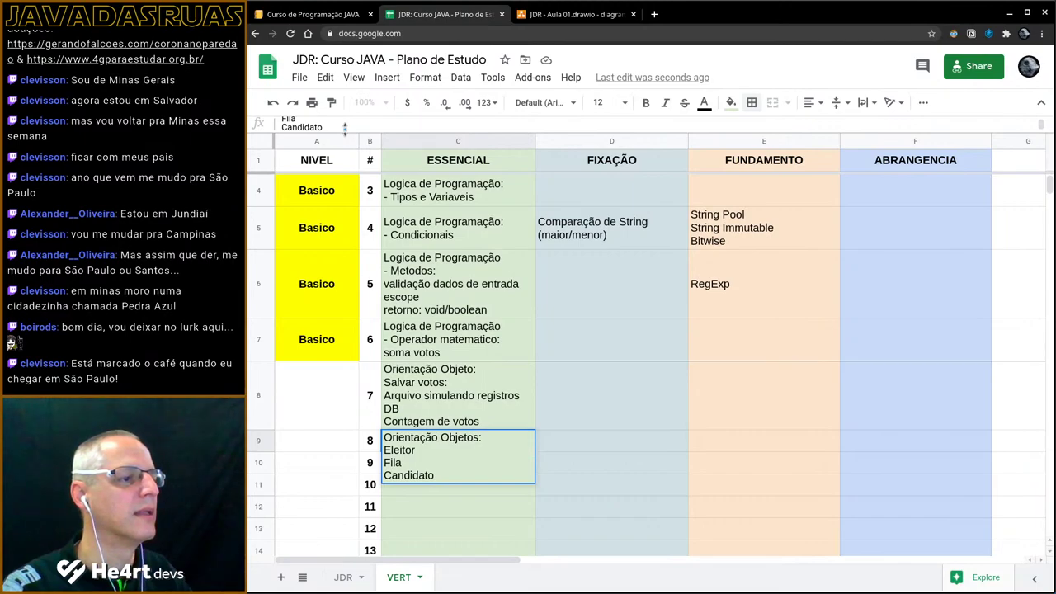
pyautogui.press('Return')
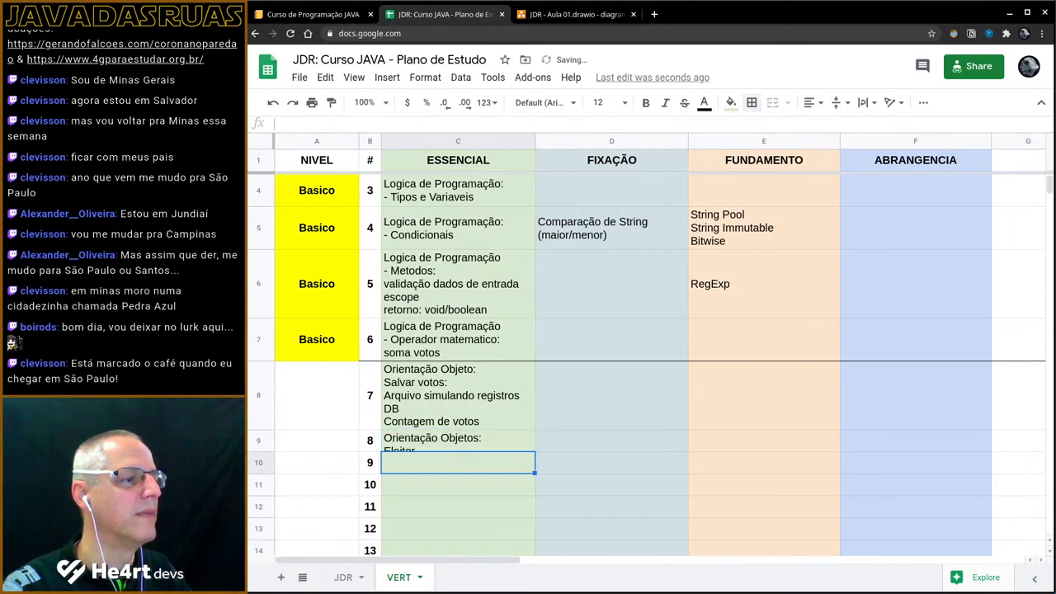
pyautogui.doubleClick(262, 451)
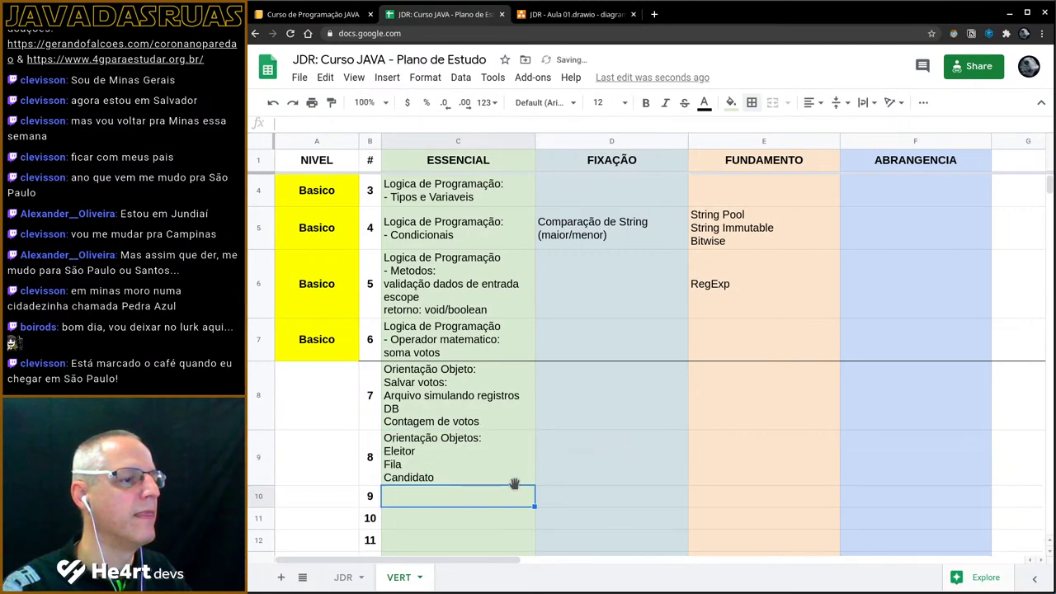
pyautogui.click(454, 415)
pyautogui.click(459, 460)
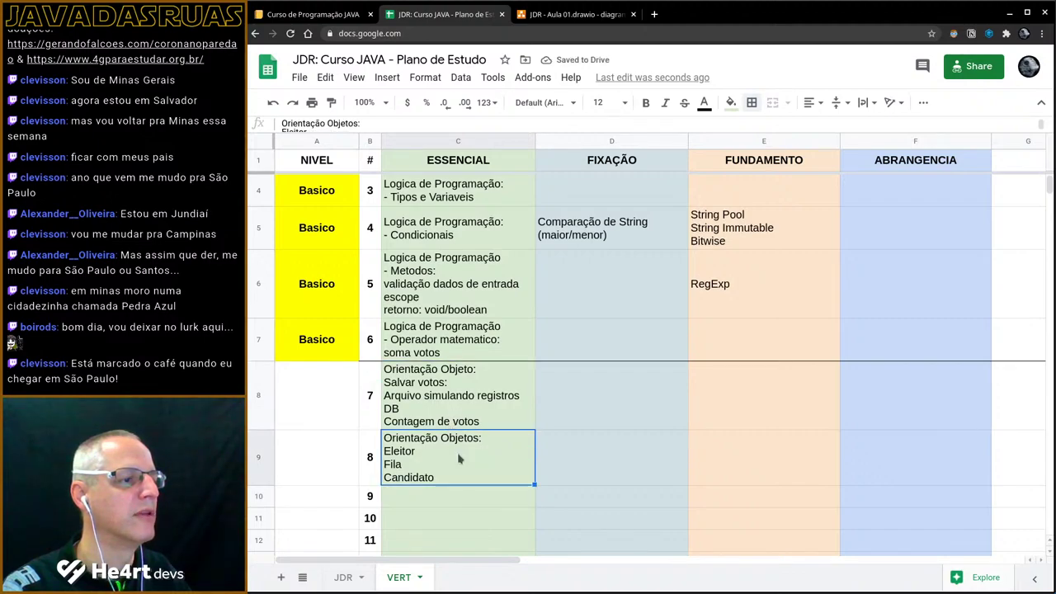
pyautogui.scroll(-2, 462, 457)
pyautogui.scroll(1, 462, 457)
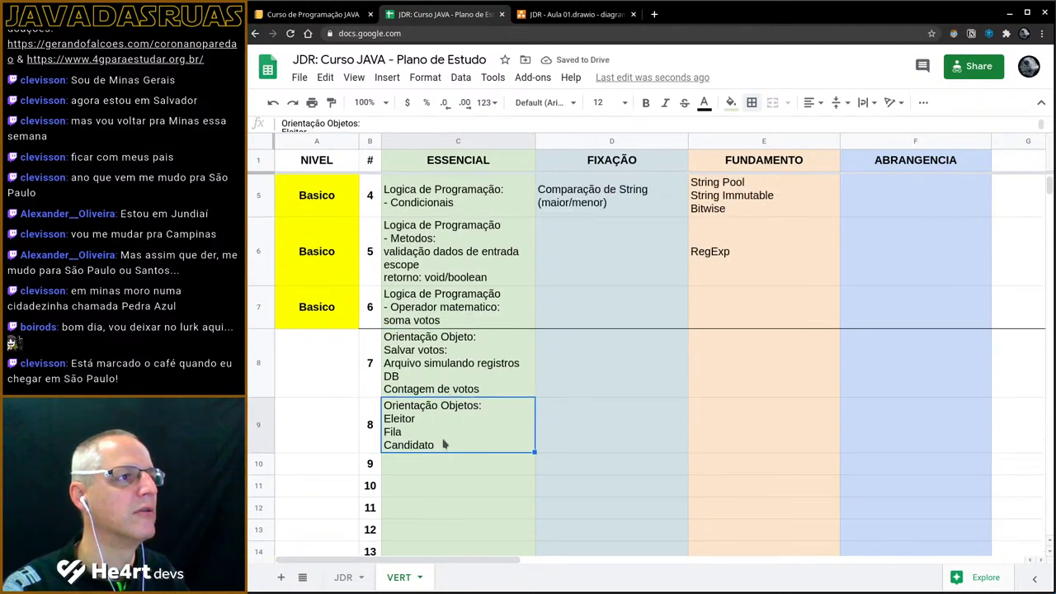
# - Copy the lesson 8 details "Objetos, Atributos, Comportamento, Troca msg" from cell J7 of the JDR sheet
pyautogui.hotkey('ctrl', 'shift', 'pageup')
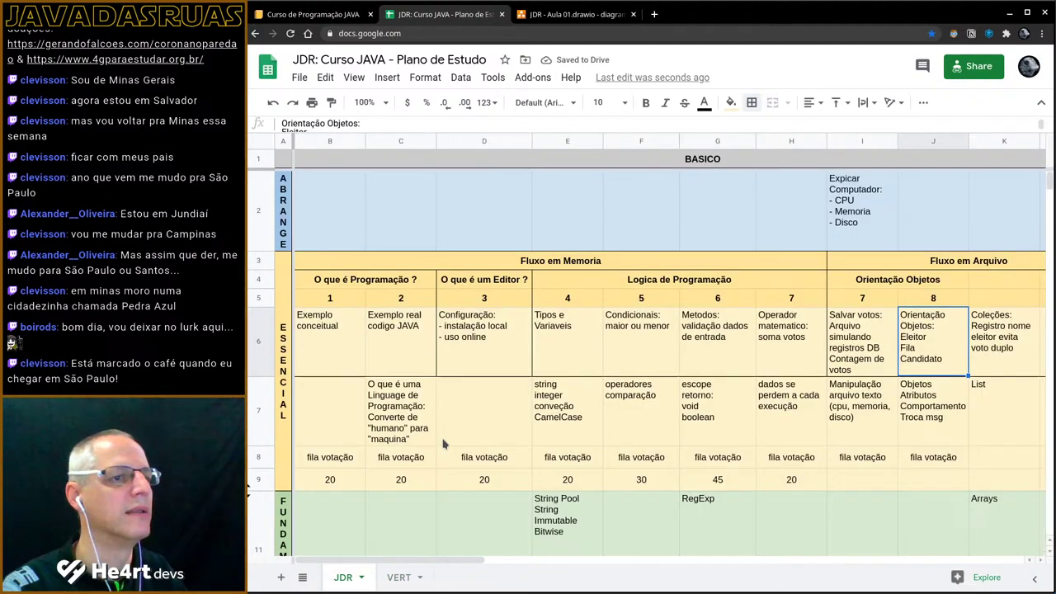
pyautogui.click(895, 431)
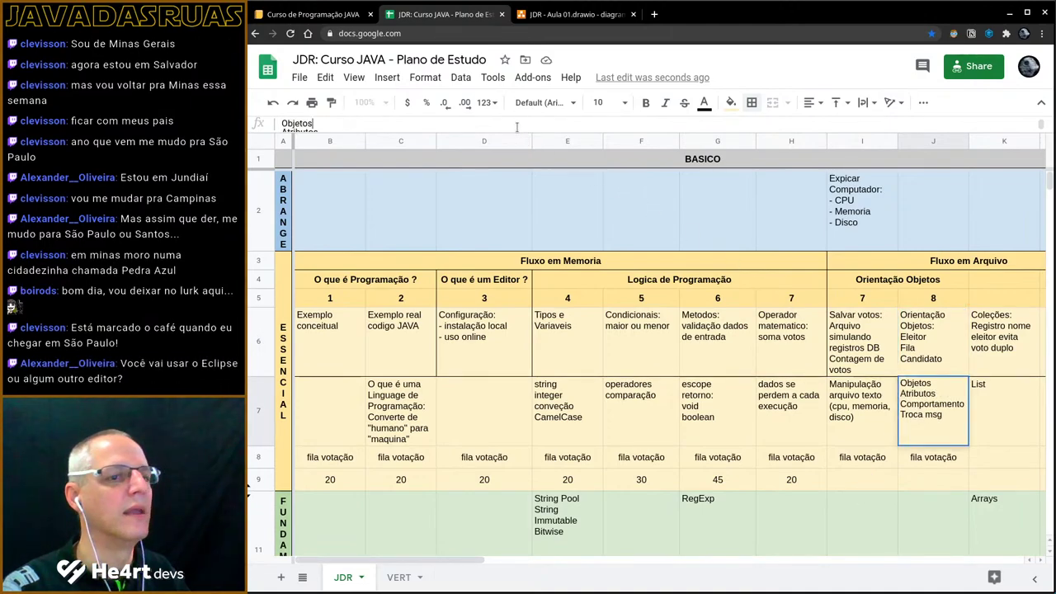
pyautogui.click(843, 422)
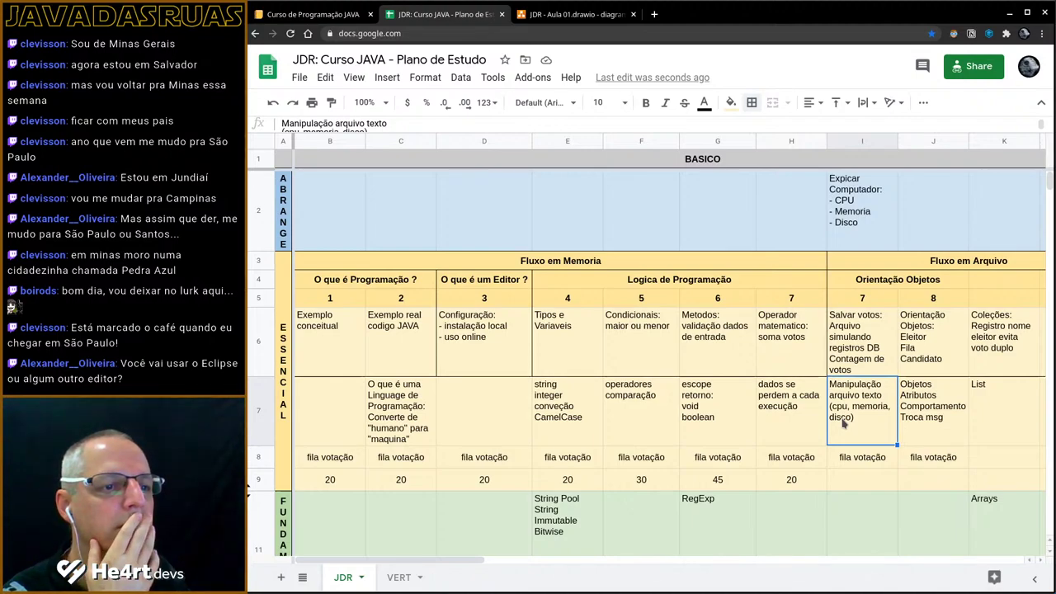
pyautogui.click(913, 418)
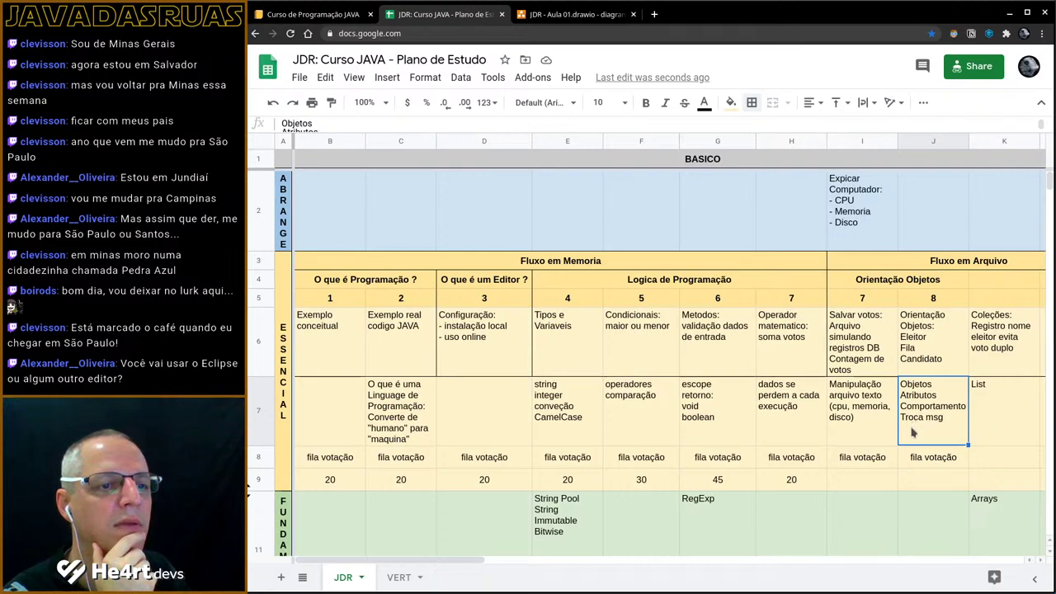
pyautogui.click(426, 128)
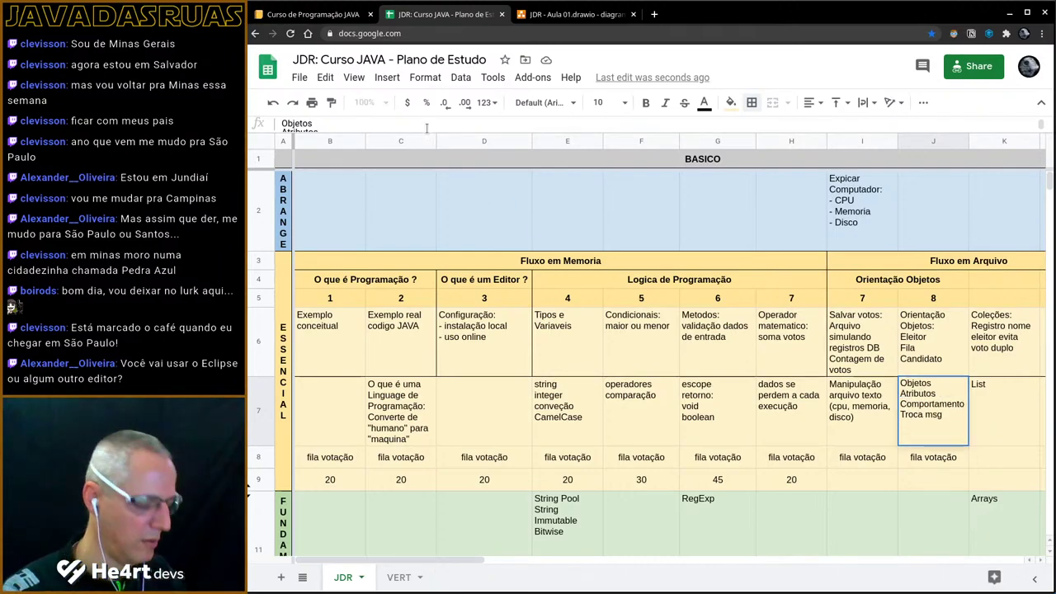
pyautogui.hotkey('ctrl', 'a')
pyautogui.hotkey('ctrl', 'c')
# - Add a comment to the lesson 8 ESSENCIAL cell on the VERT sheet with the copied details, changing the last line to "Troca mensagens"
pyautogui.hotkey('ctrl', 'shift', 'pagedown')
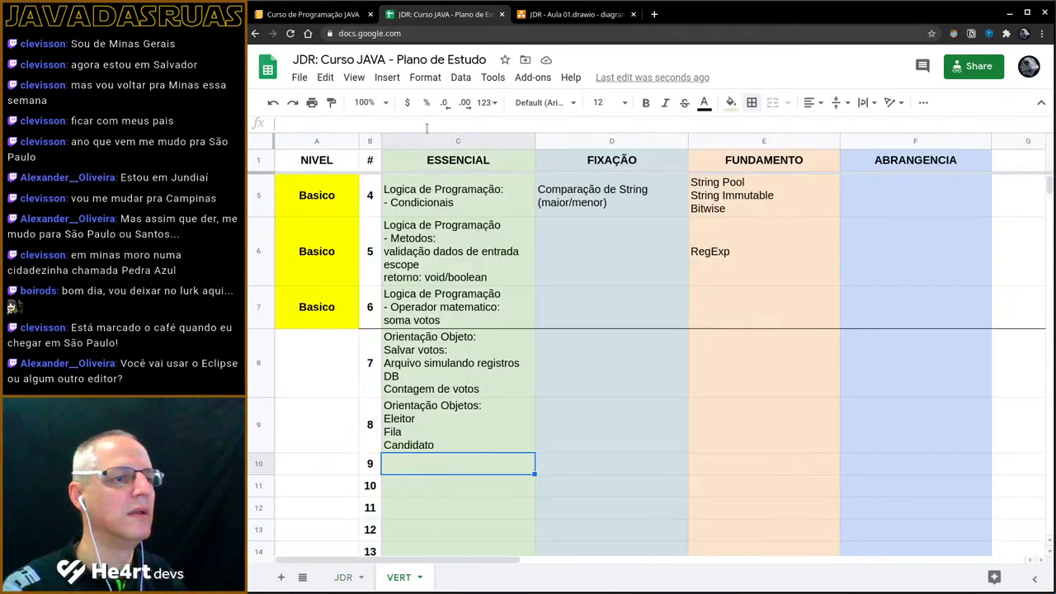
pyautogui.click(449, 452)
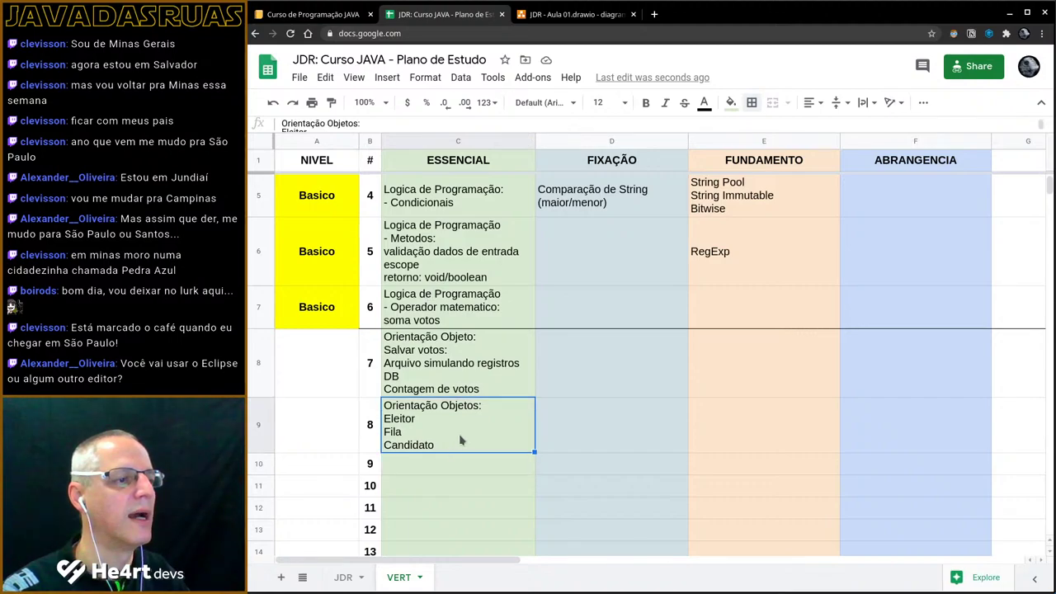
pyautogui.rightClick(461, 441)
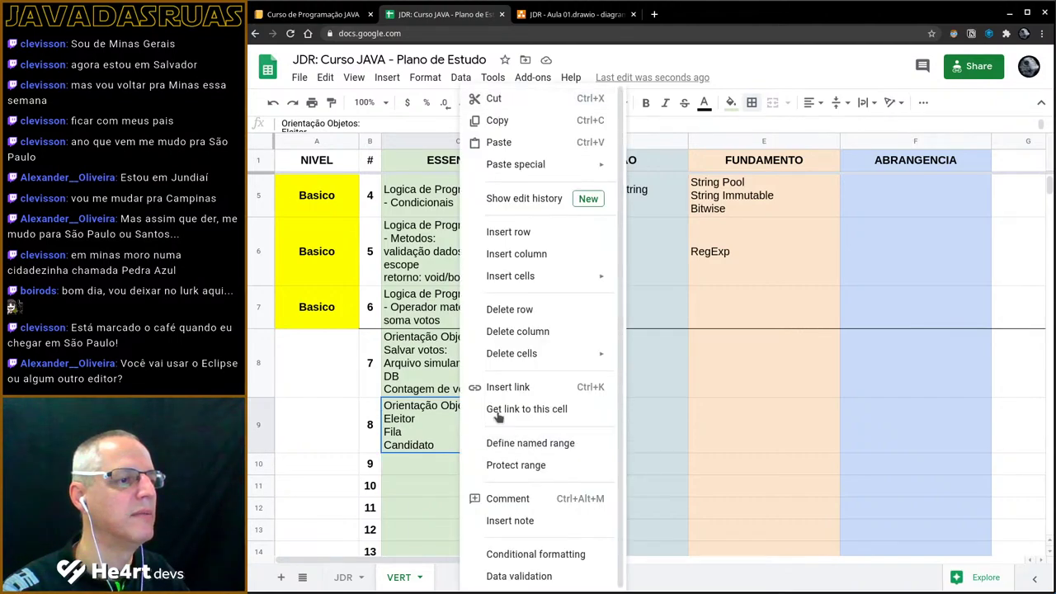
pyautogui.click(505, 499)
pyautogui.hotkey('ctrl', 'v')
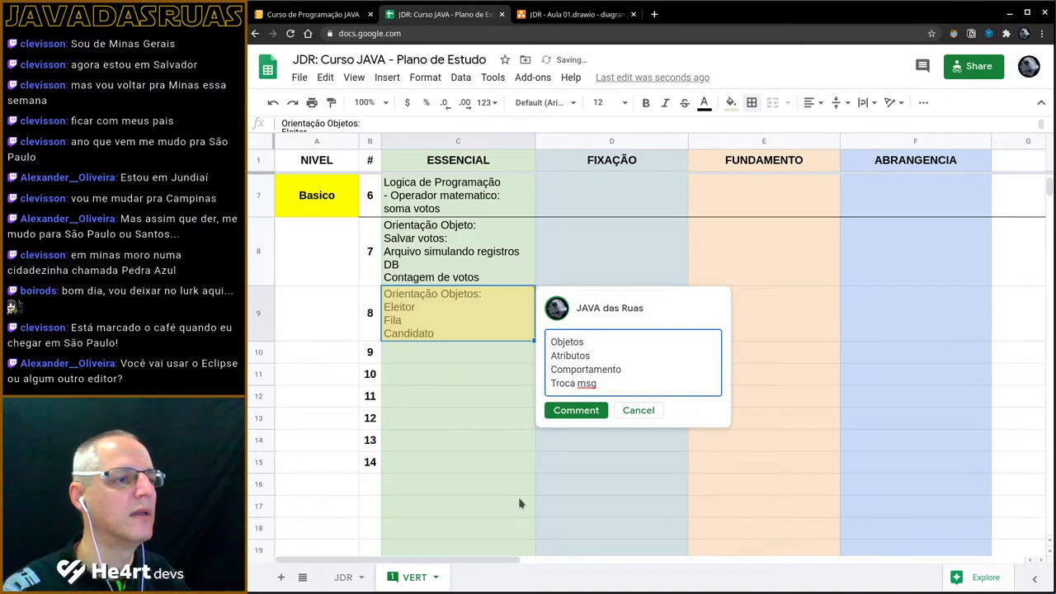
pyautogui.press('BackSpace')
pyautogui.press('BackSpace')
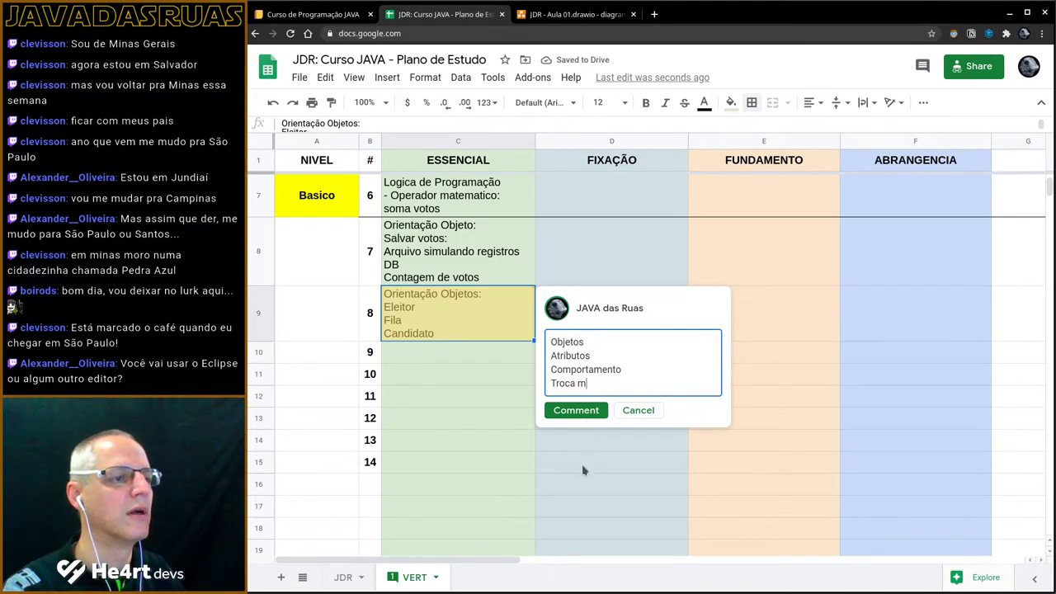
pyautogui.write('ensagens')
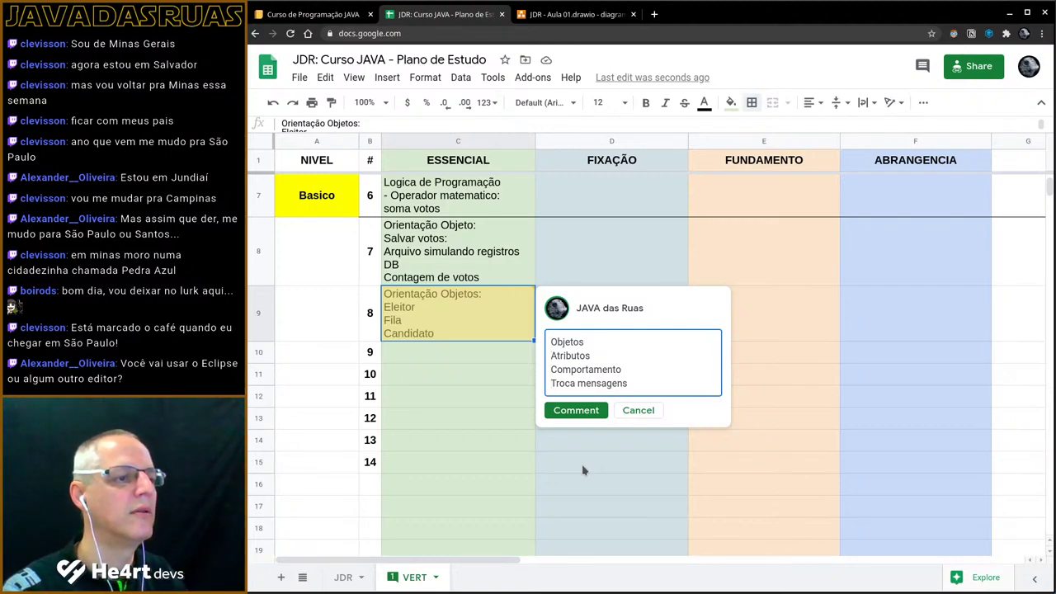
pyautogui.click(576, 410)
pyautogui.click(496, 400)
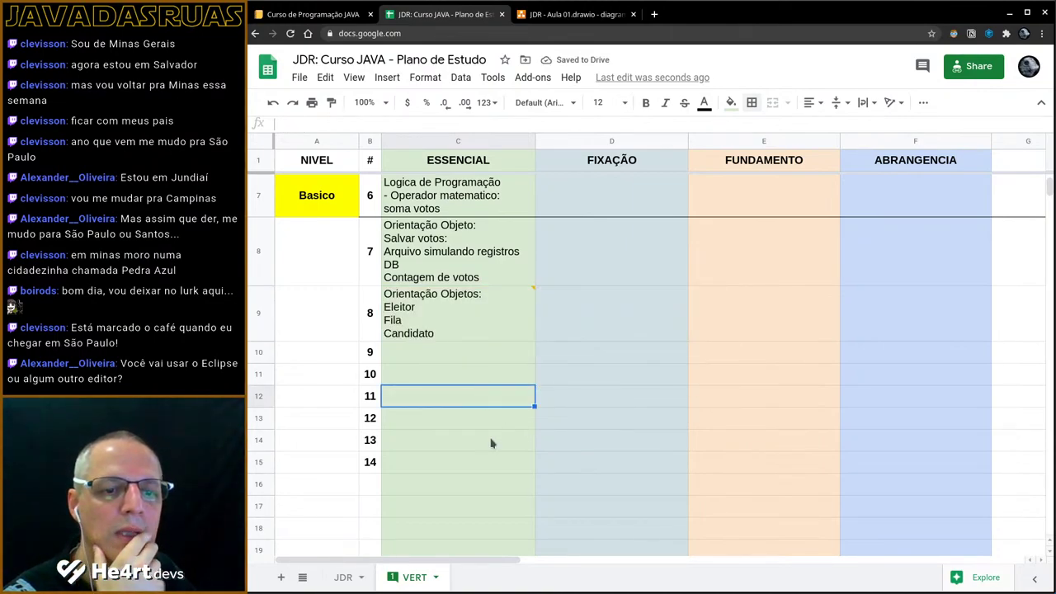
# - Switch to Visual Studio Code and close the other files in the code editor group, keeping only FilaVoto3.java open
pyautogui.hotkey('alt', 'Tab')
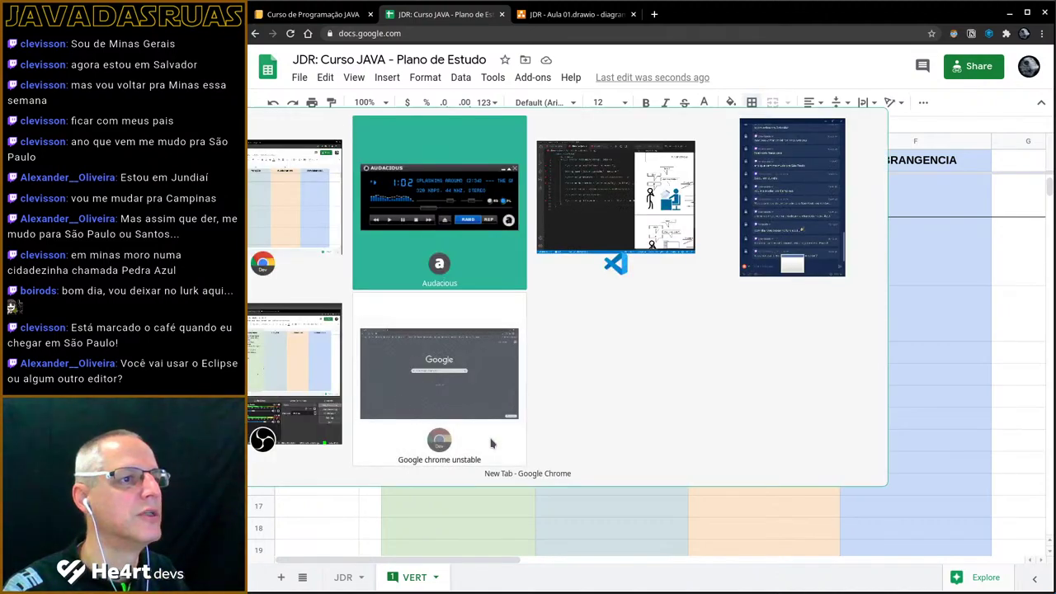
pyautogui.hotkey('alt', 'Tab')
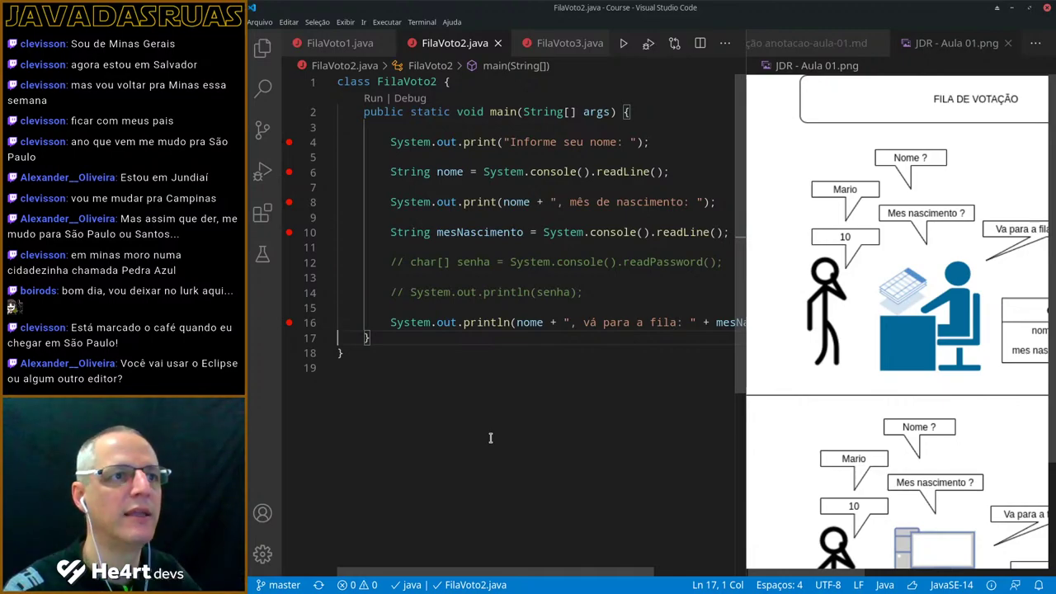
pyautogui.rightClick(563, 47)
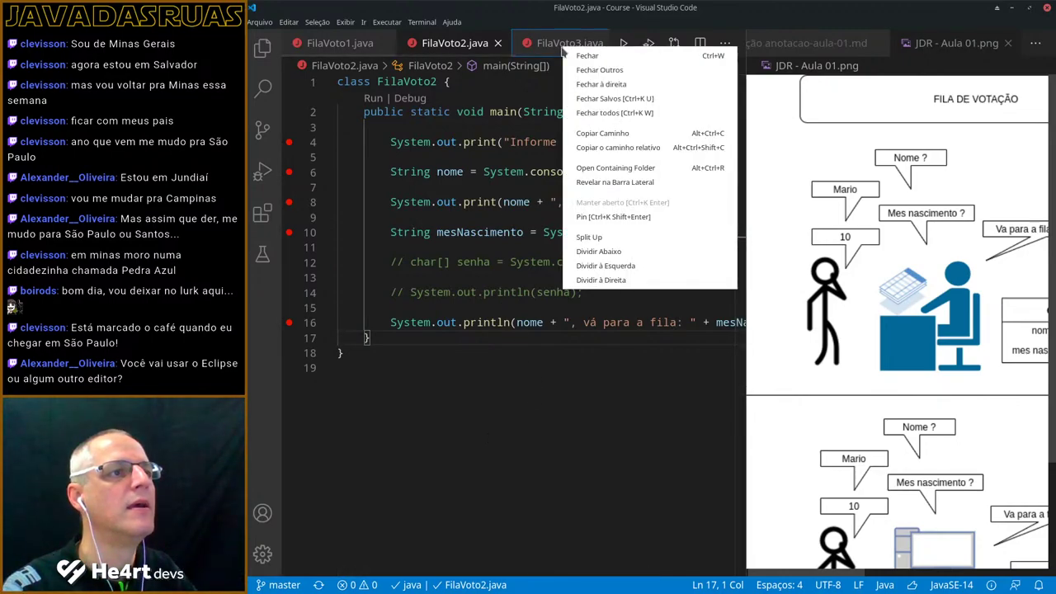
pyautogui.click(600, 70)
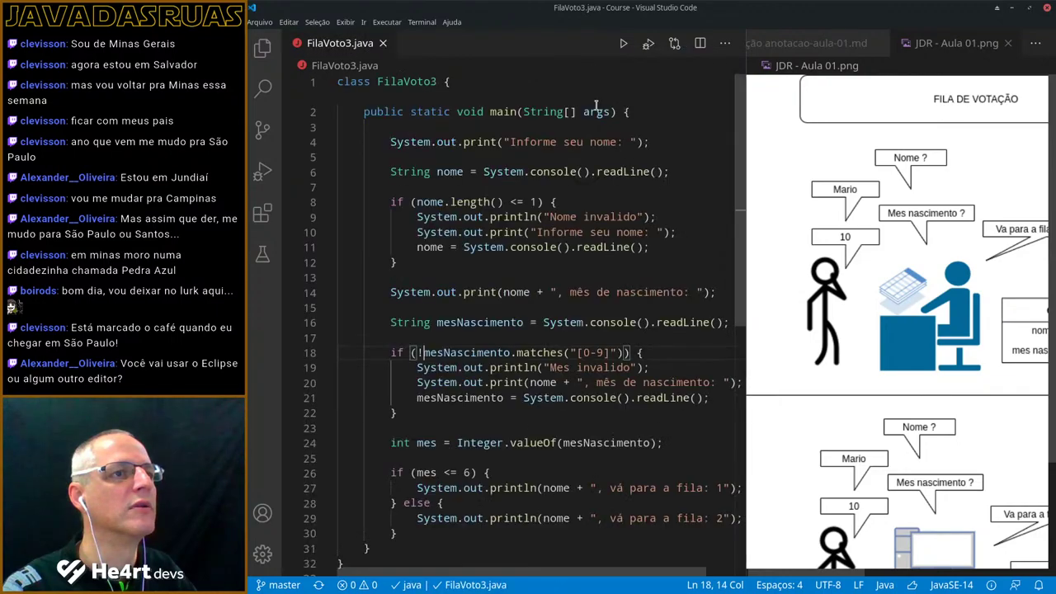
# - Close the lesson 1 notes and the JDR - Aula 01.png diagram, leaving FilaVoto3.java as the only open file
pyautogui.click(872, 45)
pyautogui.click(863, 43)
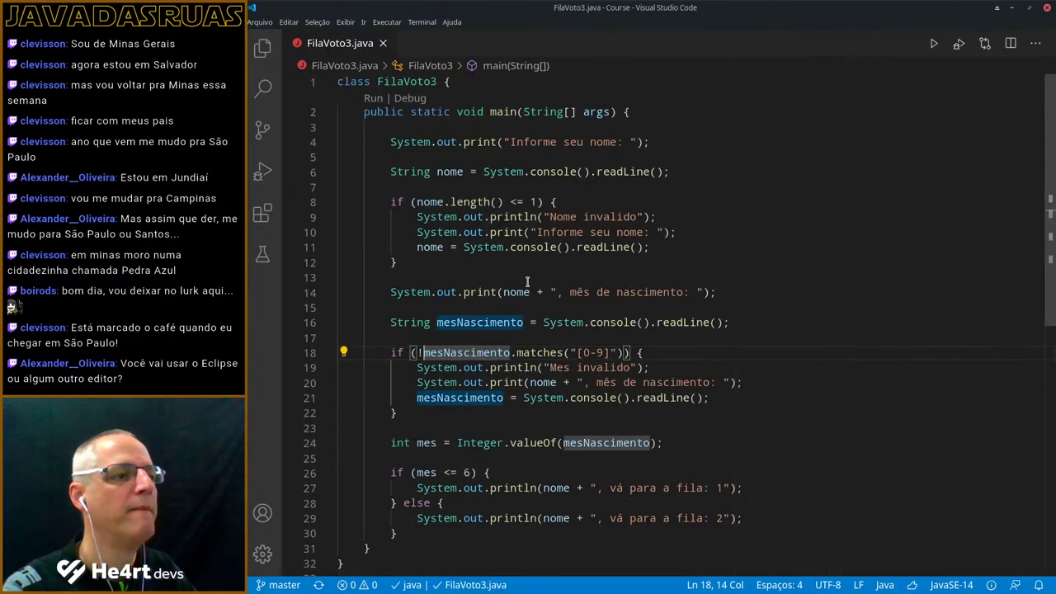
pyautogui.click(502, 276)
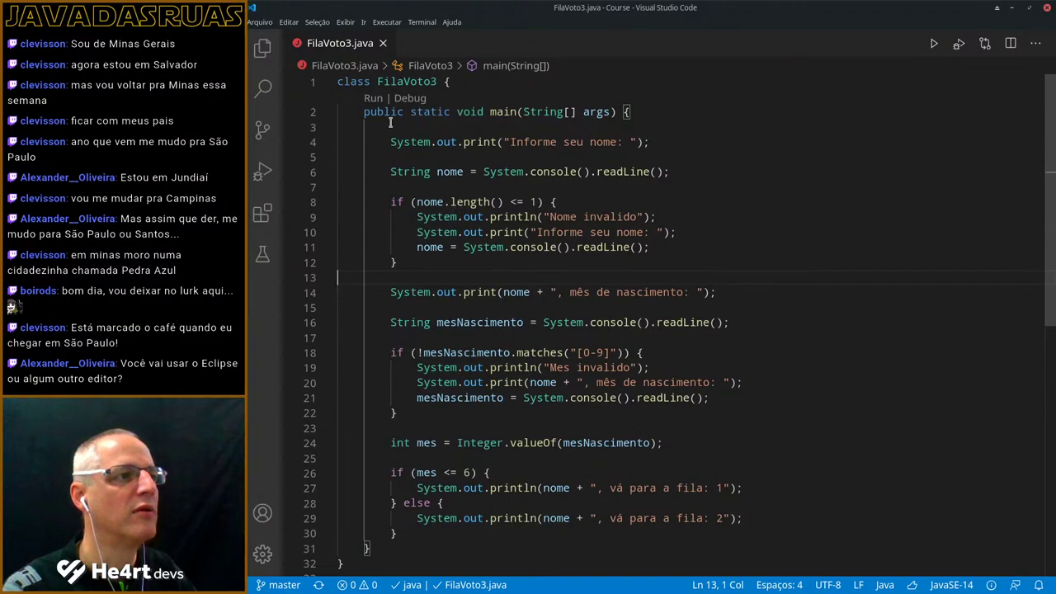
# - Run FilaVoto3, enter a first name and the birth months 10 and 1, and hide the terminal once the program ends
pyautogui.click(374, 98)
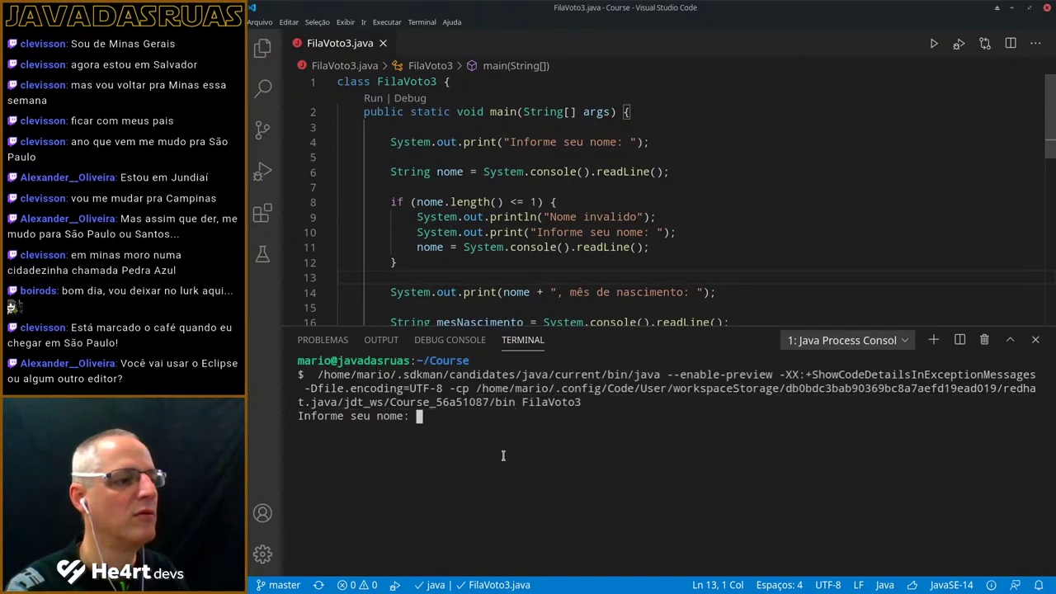
pyautogui.write('Mario')
pyautogui.press('Return')
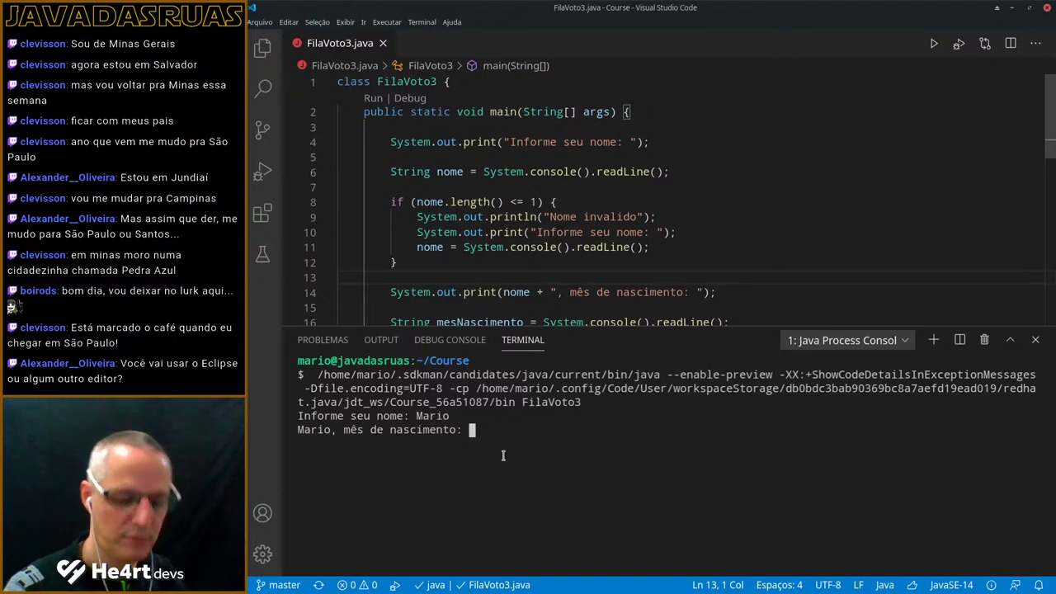
pyautogui.write('10')
pyautogui.press('Return')
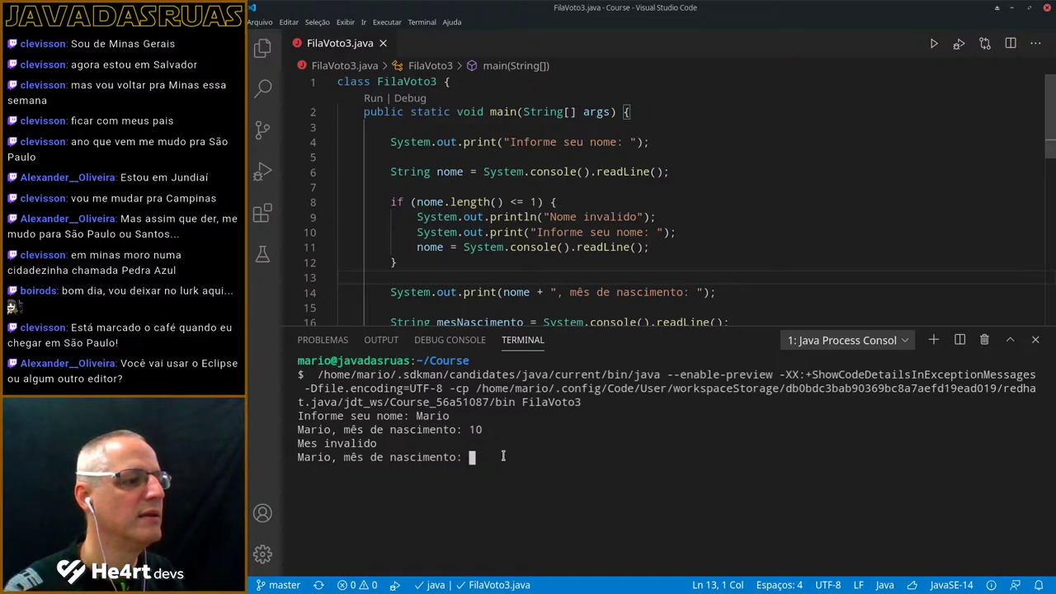
pyautogui.write('1')
pyautogui.press('Return')
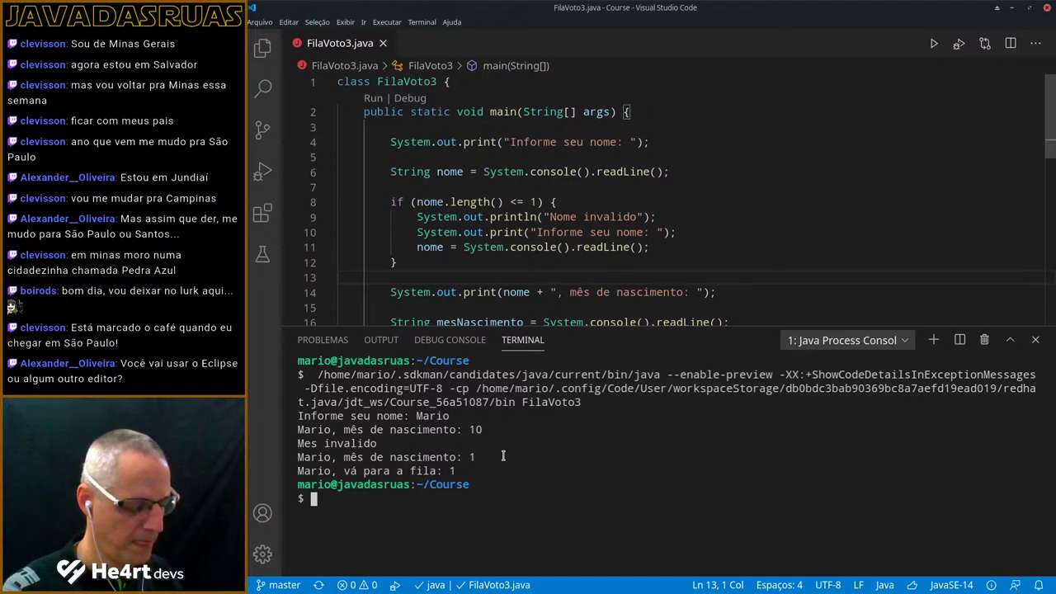
pyautogui.hotkey('ctrl', 'j')
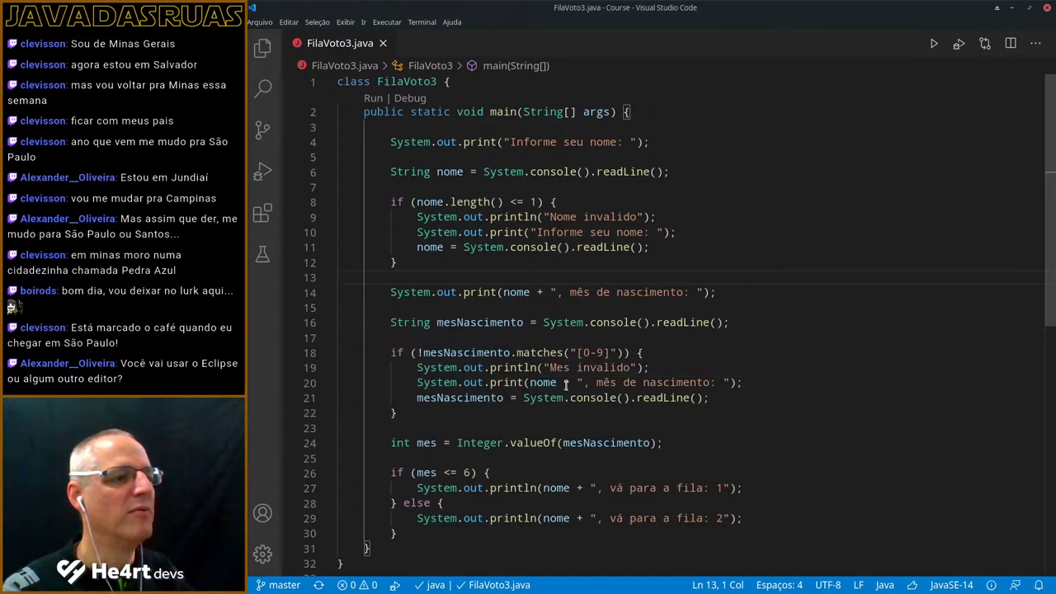
# - Change the birth month validation pattern on line 18 to "[0-9]+" so it accepts multiple digits
pyautogui.click(603, 353)
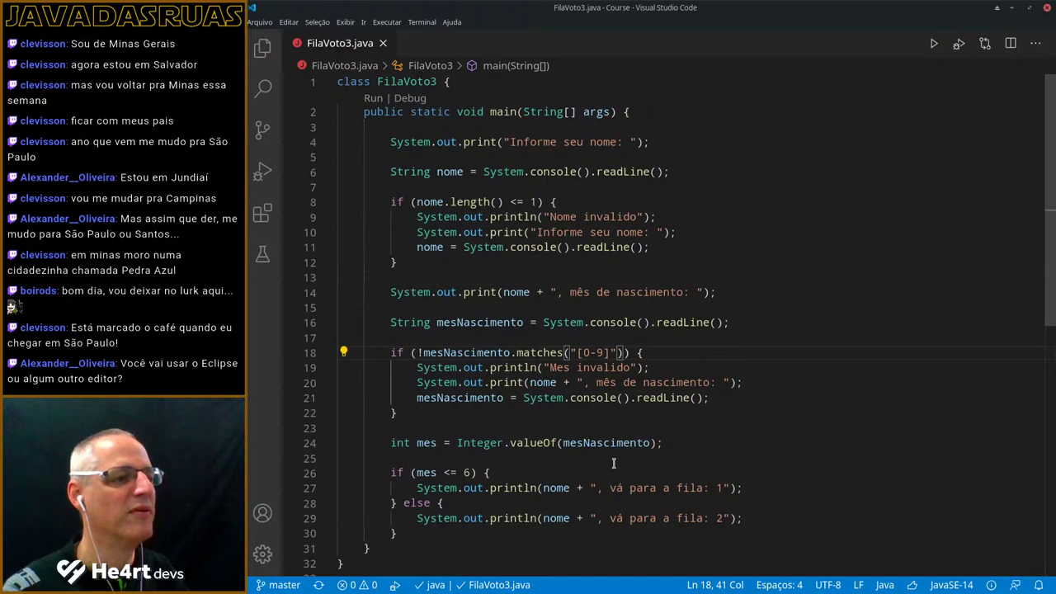
pyautogui.write('+')
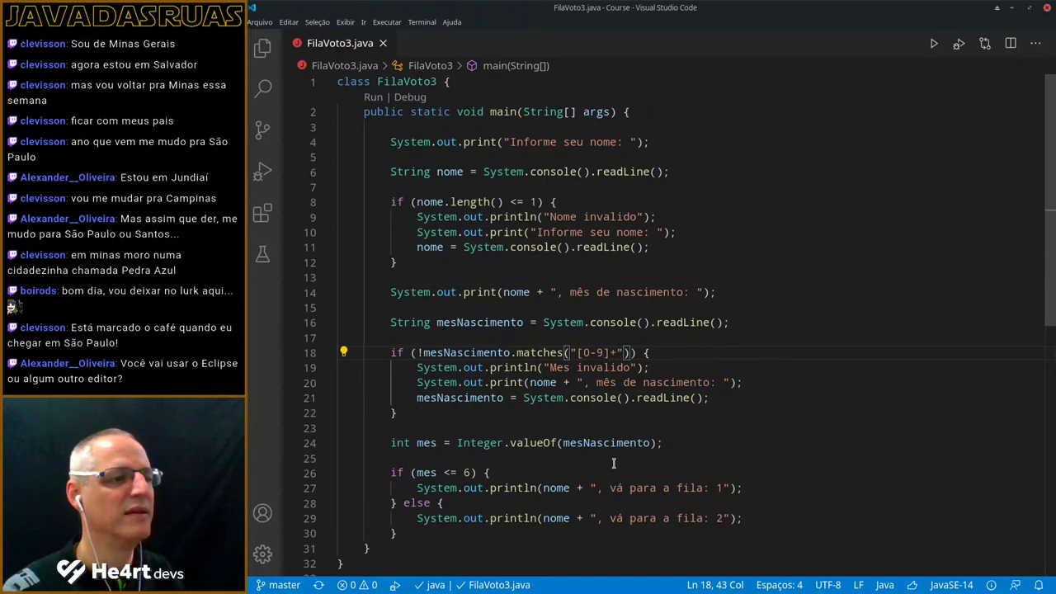
pyautogui.scroll(-2, 601, 401)
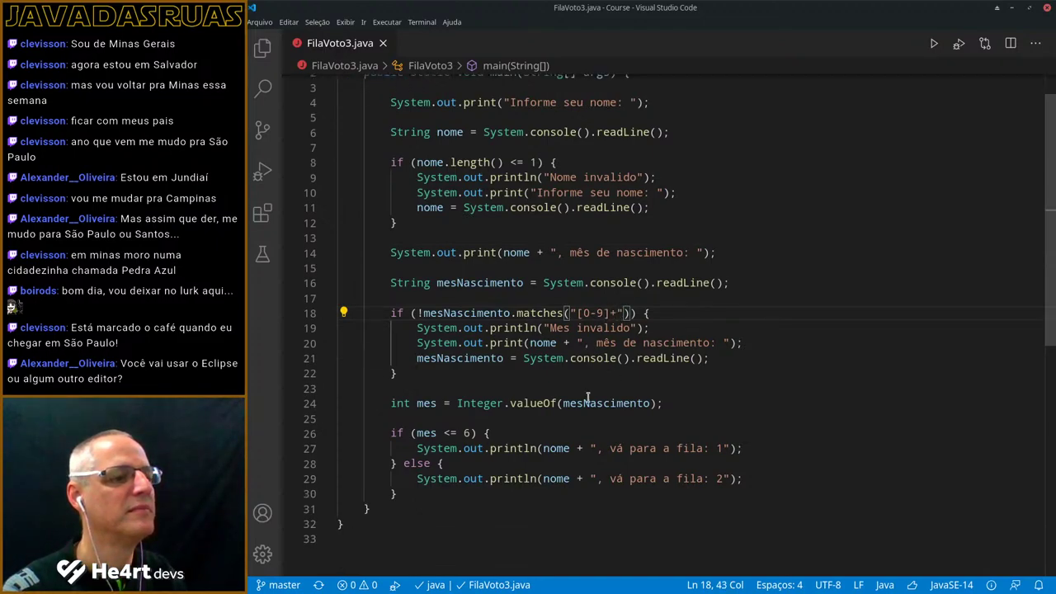
pyautogui.scroll(2, 588, 398)
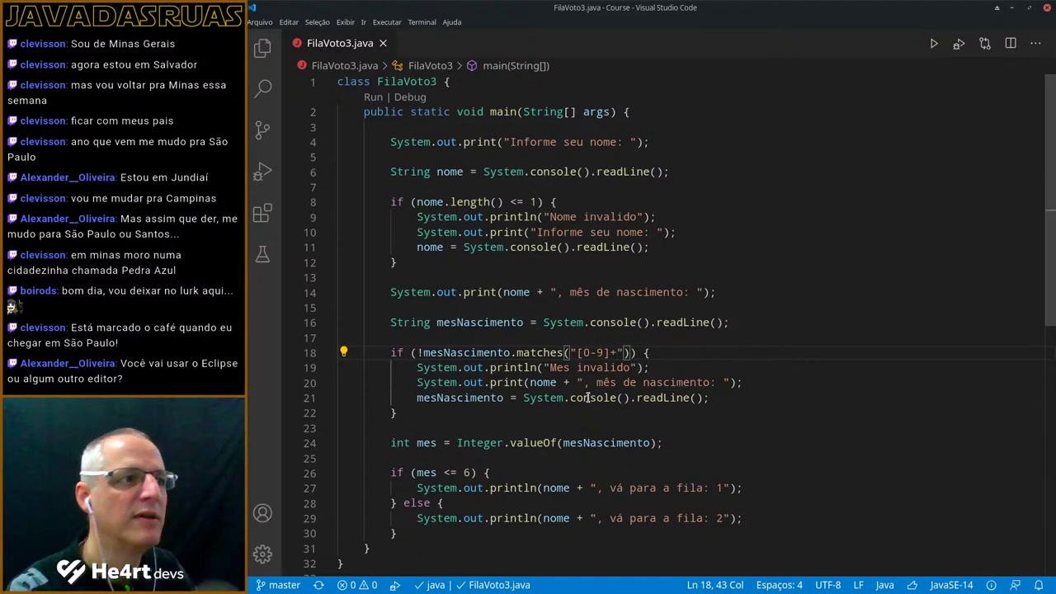
# - Switch to the browser and open the bookmarked Gitpod workspaces page in a new tab
pyautogui.hotkey('alt', 'Tab')
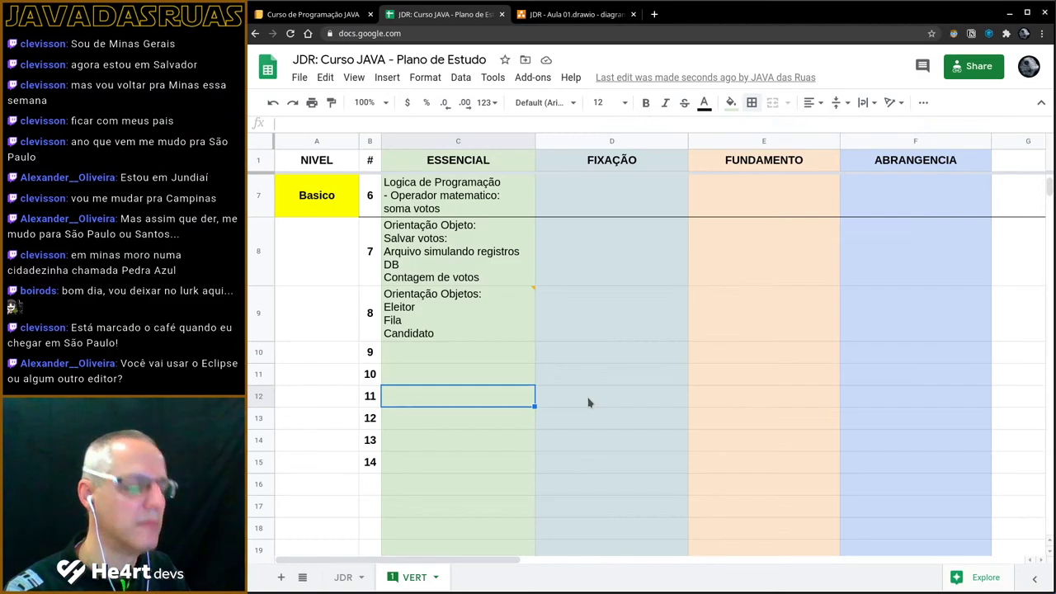
pyautogui.hotkey('ctrl', 't')
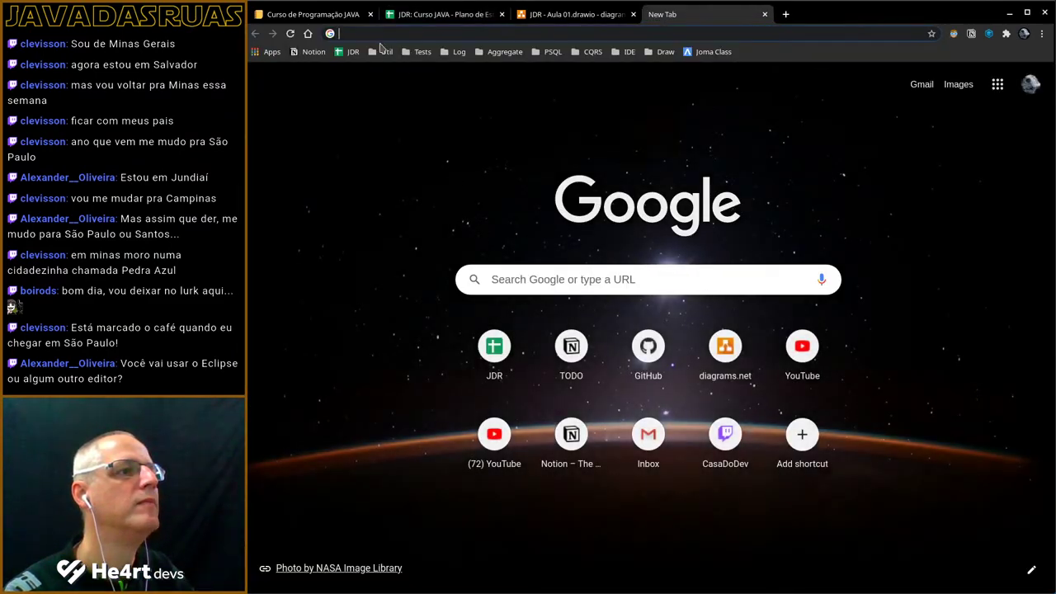
pyautogui.click(630, 54)
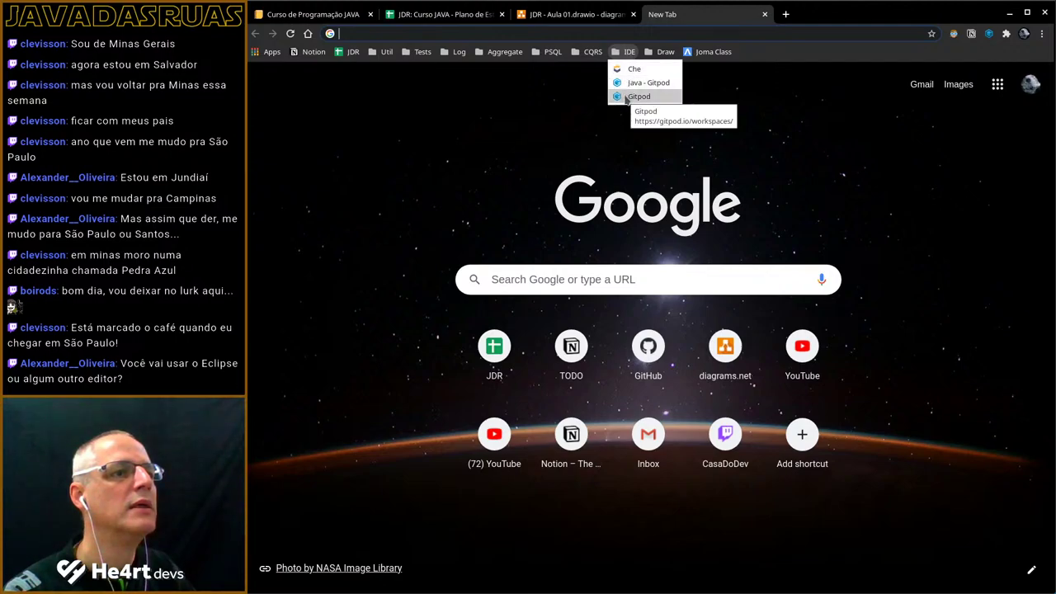
pyautogui.click(630, 96)
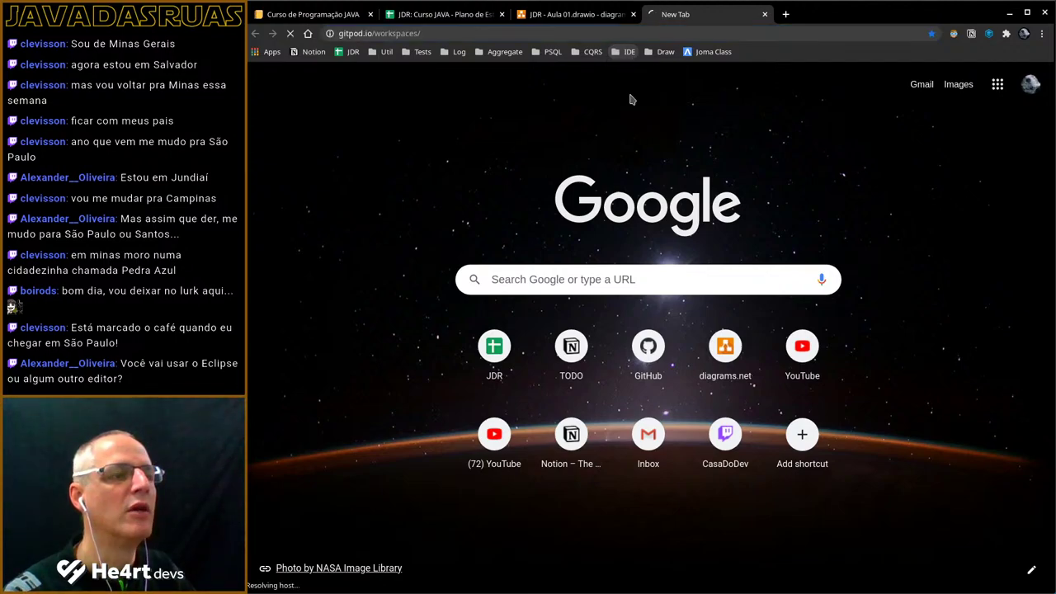
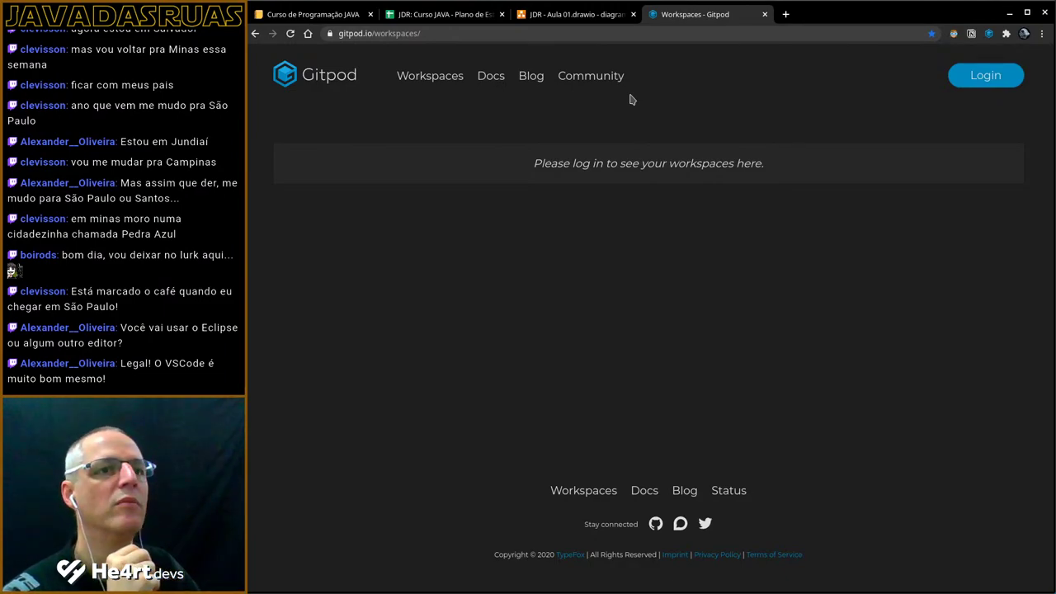
# - Log in to Gitpod with GitHub and start the gitpod-io/Gitpod-Java-Debugging workspace
pyautogui.click(989, 34)
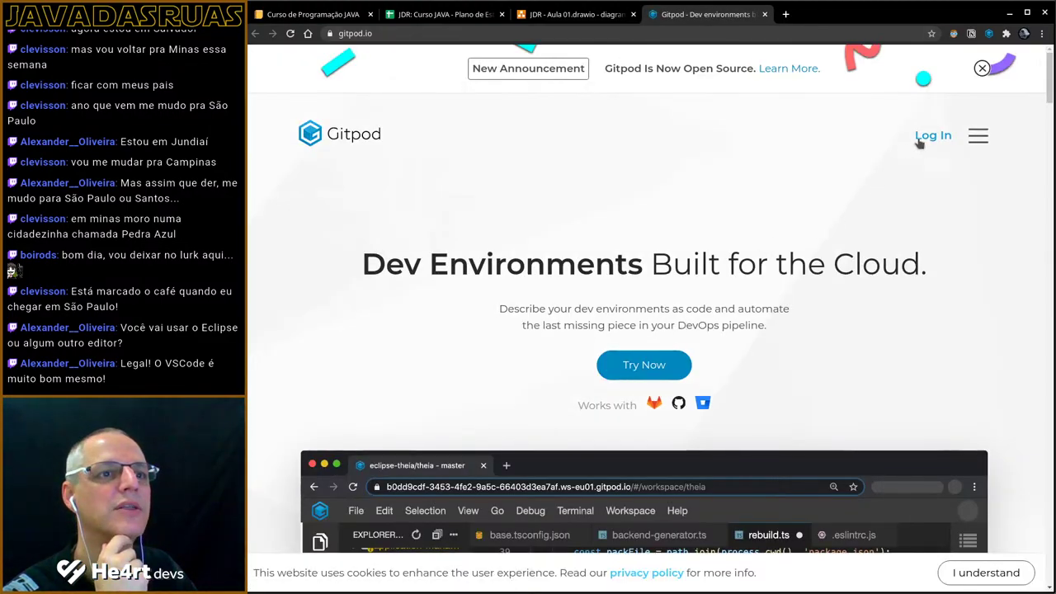
pyautogui.click(919, 141)
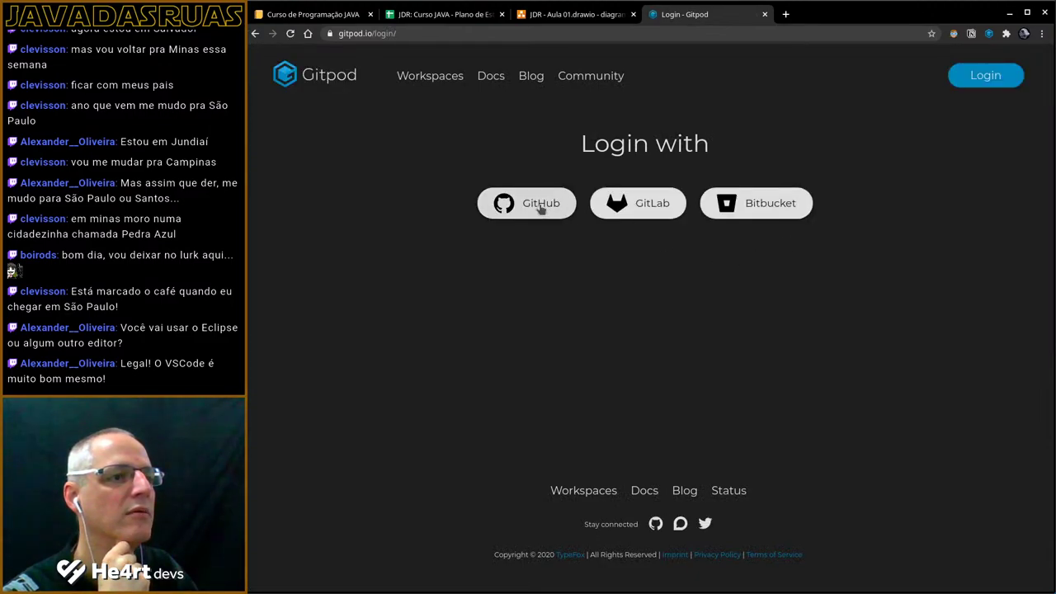
pyautogui.click(542, 210)
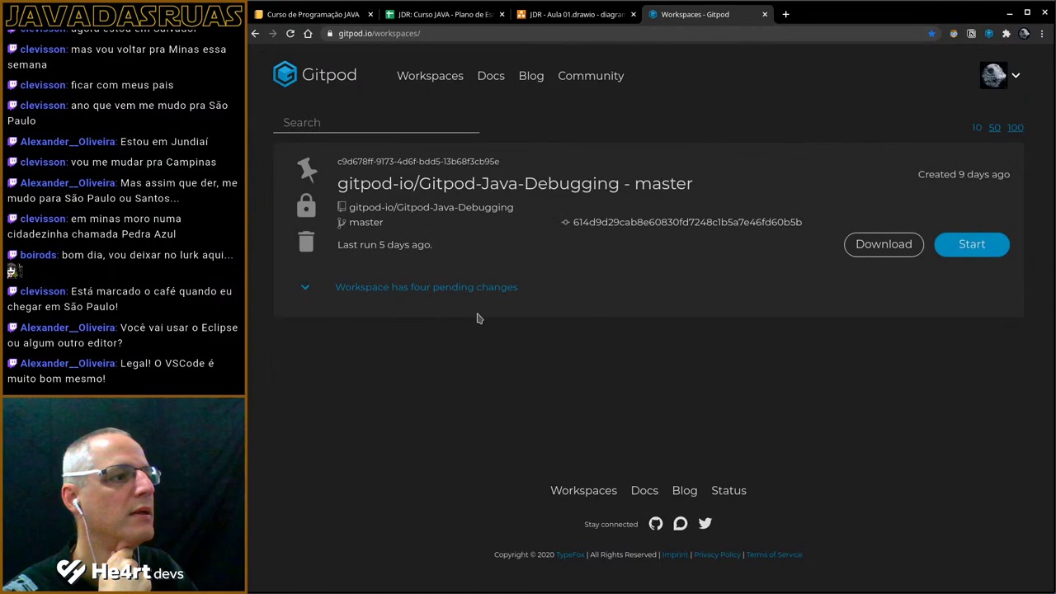
pyautogui.click(512, 183)
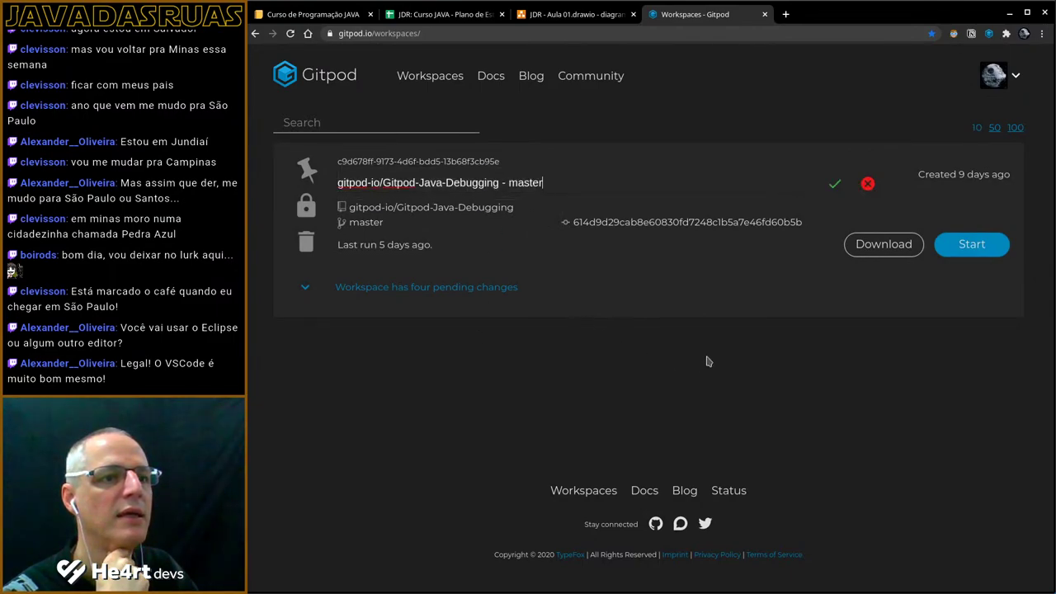
pyautogui.click(979, 249)
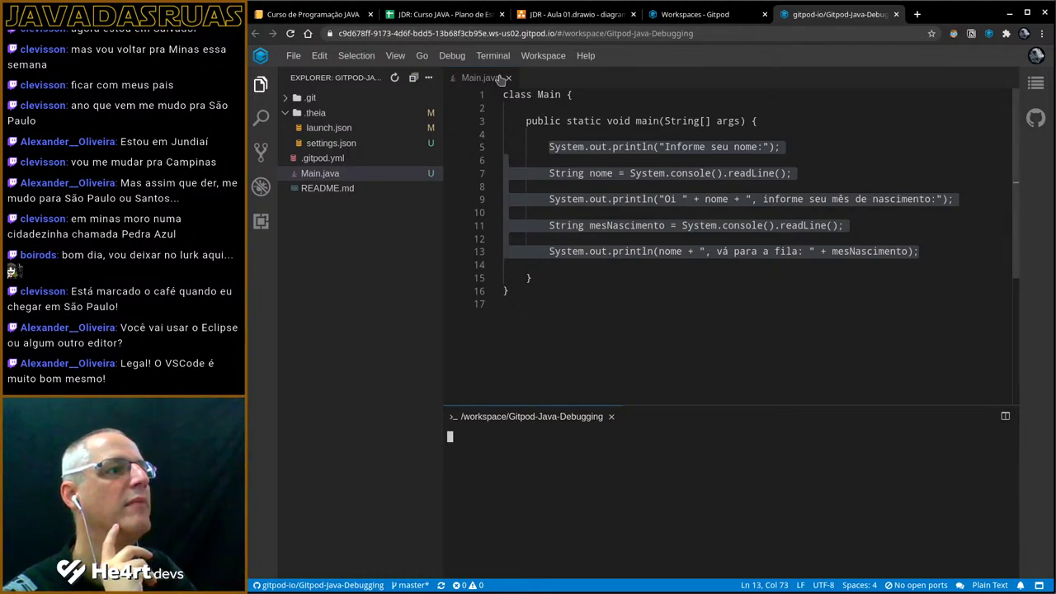
# - Switch to Visual Studio Code and copy the FilaVoto3.java code from the first print statement on line 4 to the file's end
pyautogui.hotkey('alt', 'Tab')
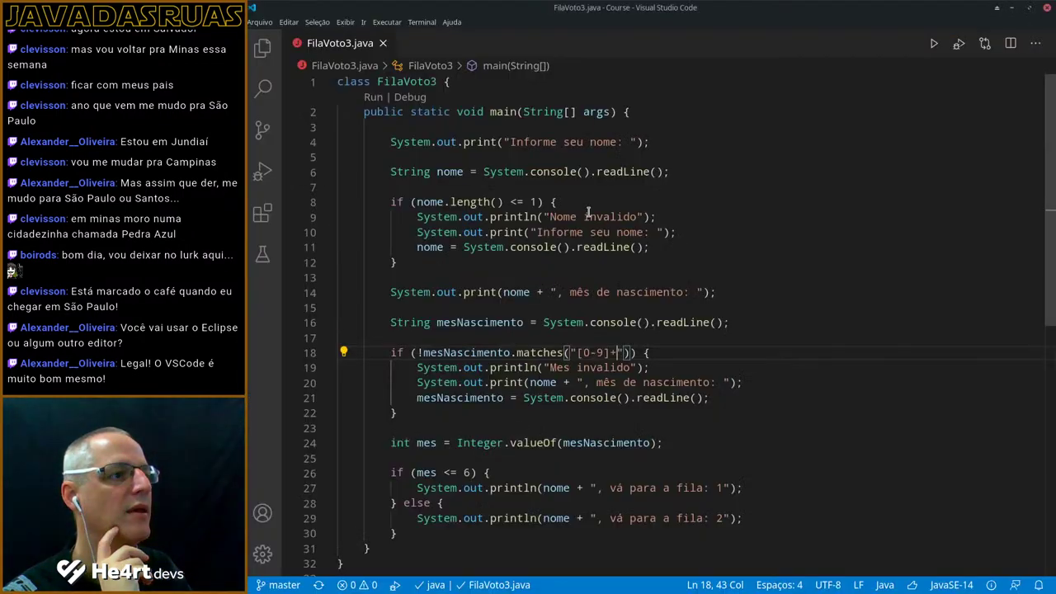
pyautogui.click(405, 112)
pyautogui.press('Down')
pyautogui.press('Down')
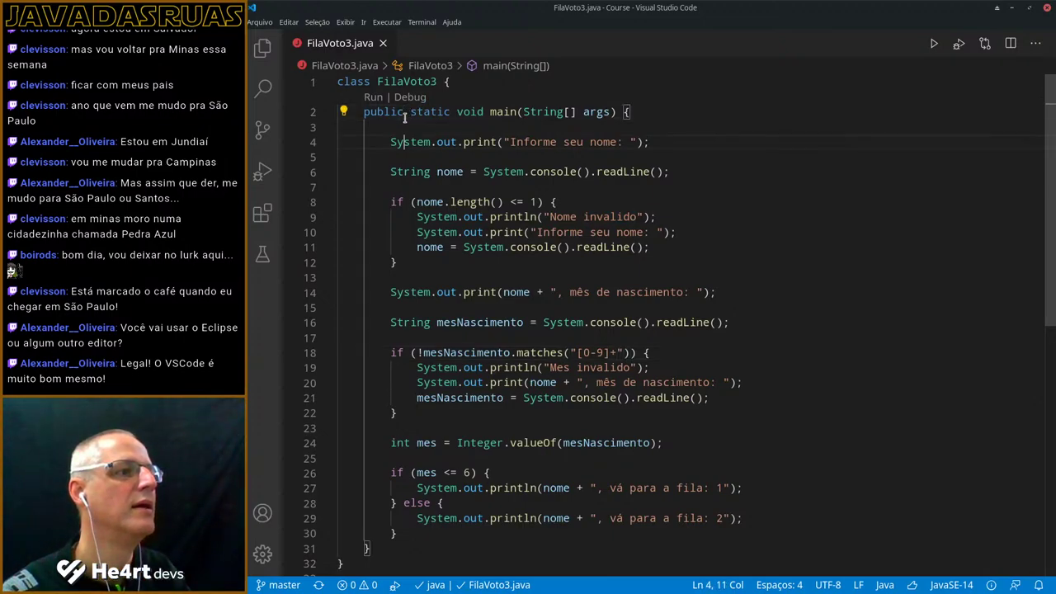
pyautogui.press('Left')
pyautogui.press('Left')
pyautogui.hotkey('ctrl', 'shift', 'End')
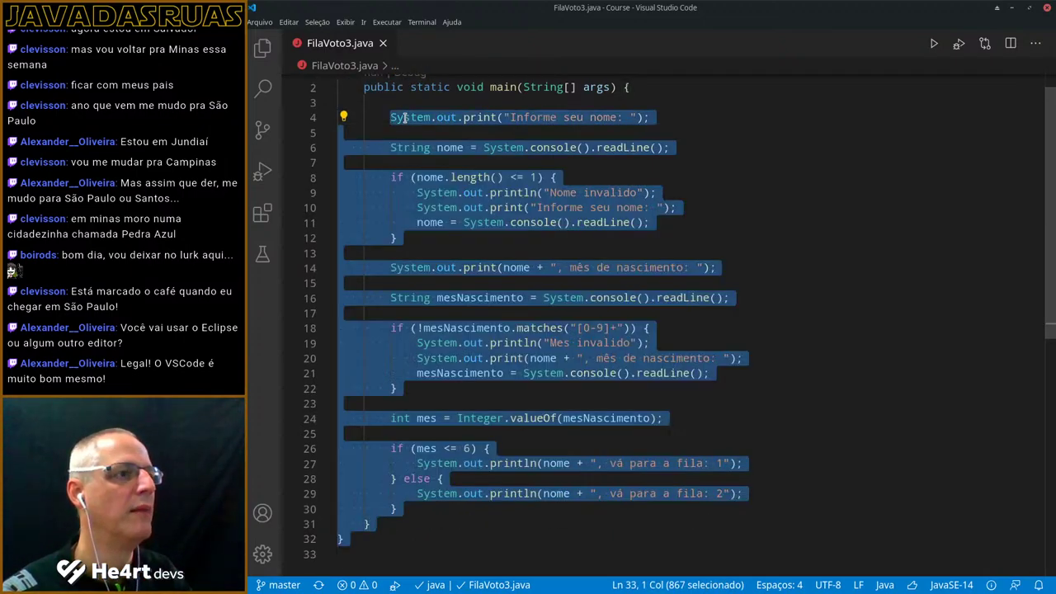
# - Return to the Gitpod workspace and replace Main.java's code from line 5 to the end with the copied code
pyautogui.hotkey('alt', 'Tab')
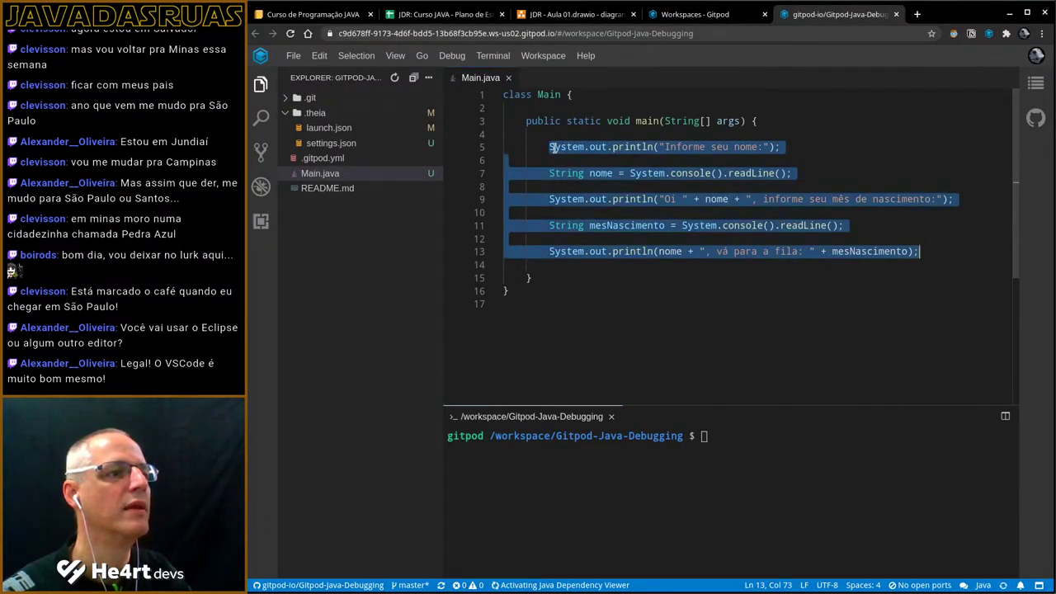
pyautogui.click(551, 147)
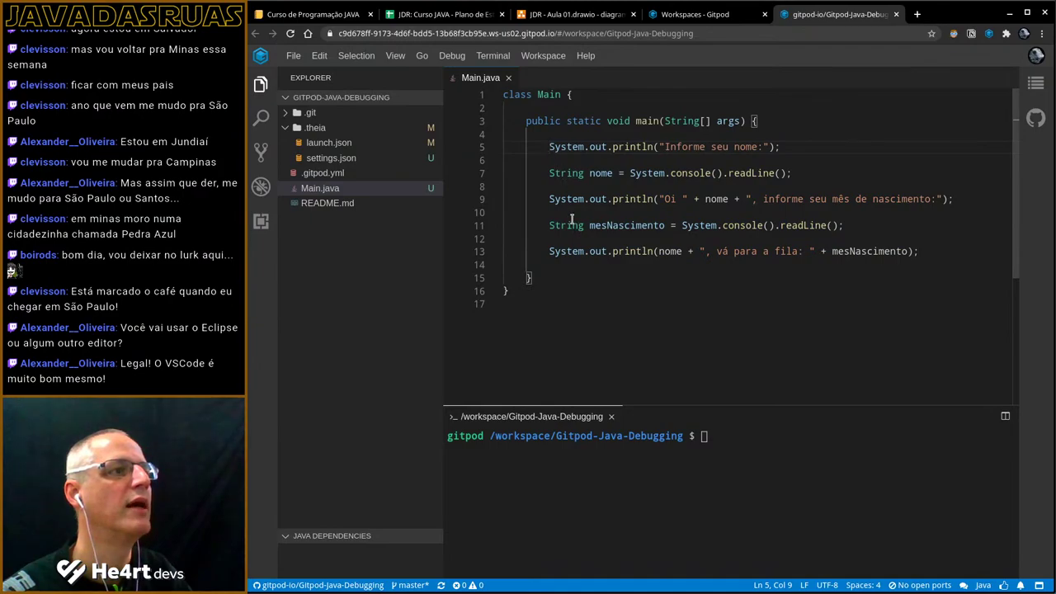
pyautogui.keyDown('shift'); pyautogui.click(588, 328); pyautogui.keyUp('shift')
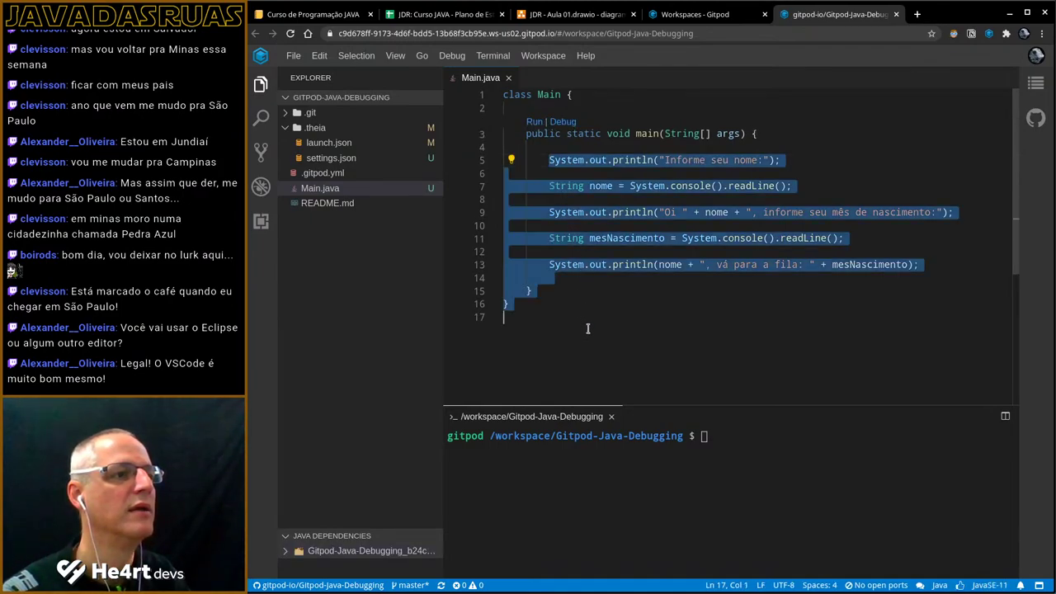
pyautogui.hotkey('ctrl', 'v')
pyautogui.scroll(4, 590, 326)
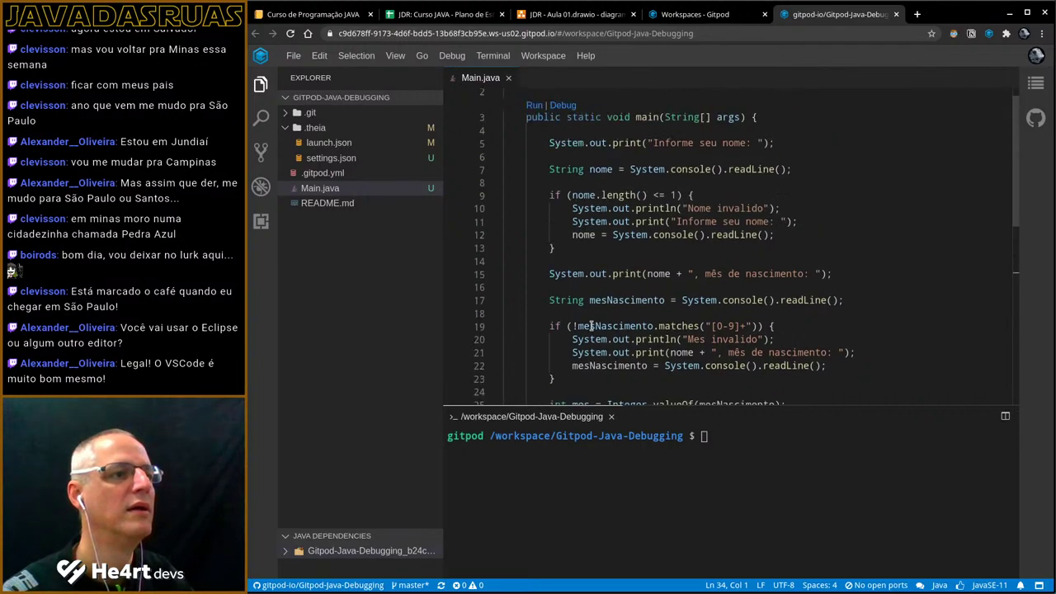
# - Run Main.java in Gitpod and test it with a first name and birth month 10
pyautogui.scroll(1, 591, 326)
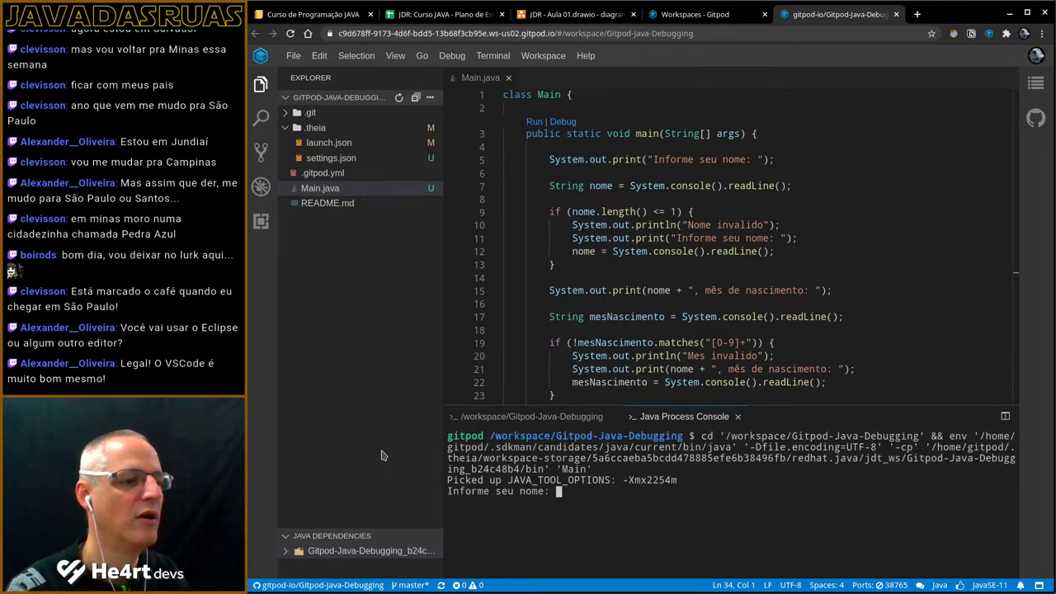
pyautogui.write('Mario')
pyautogui.press('Return')
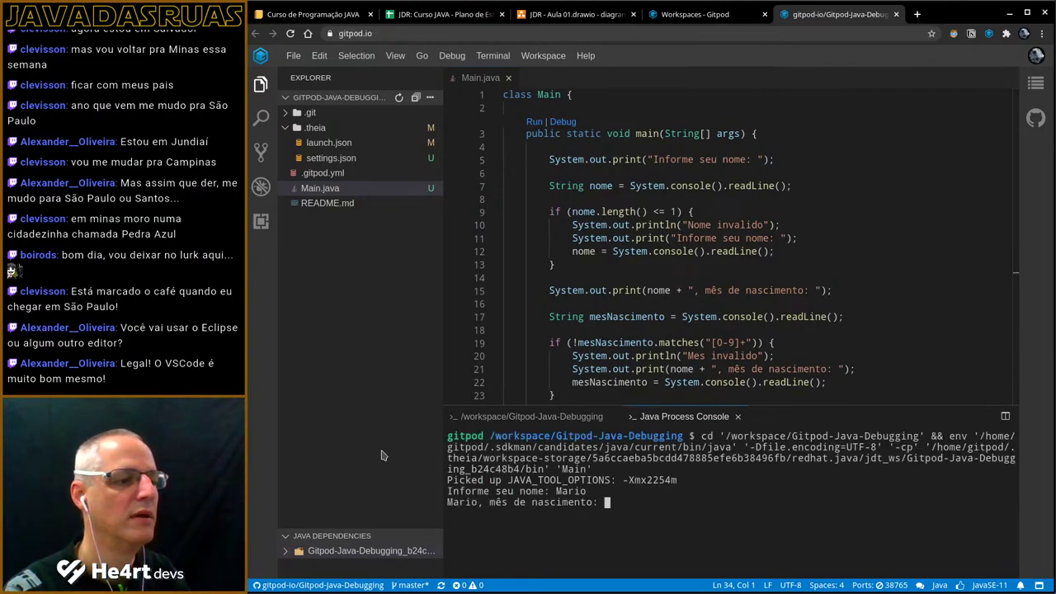
pyautogui.write('10')
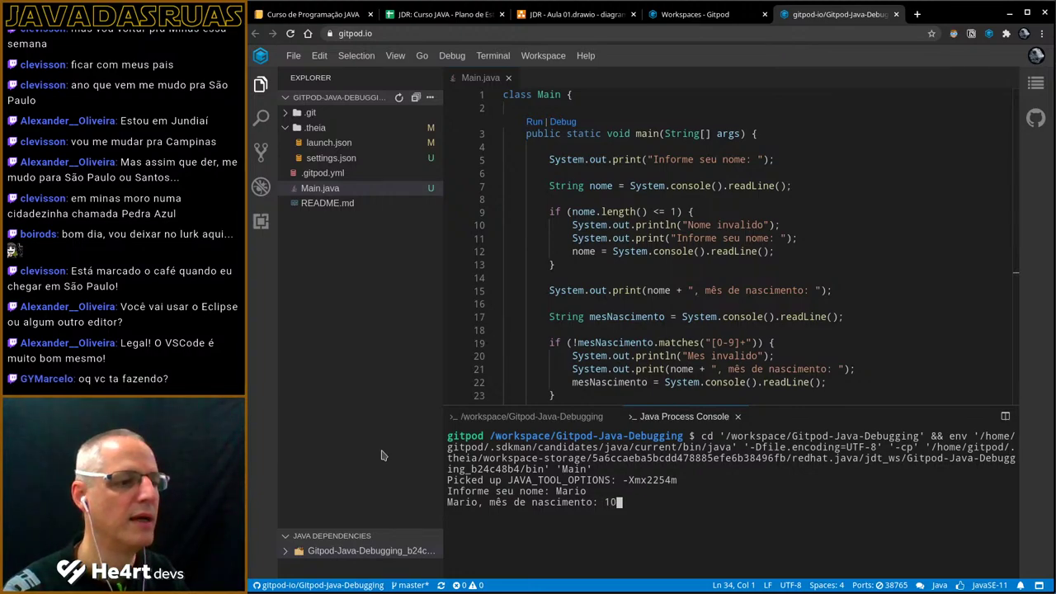
pyautogui.press('Return')
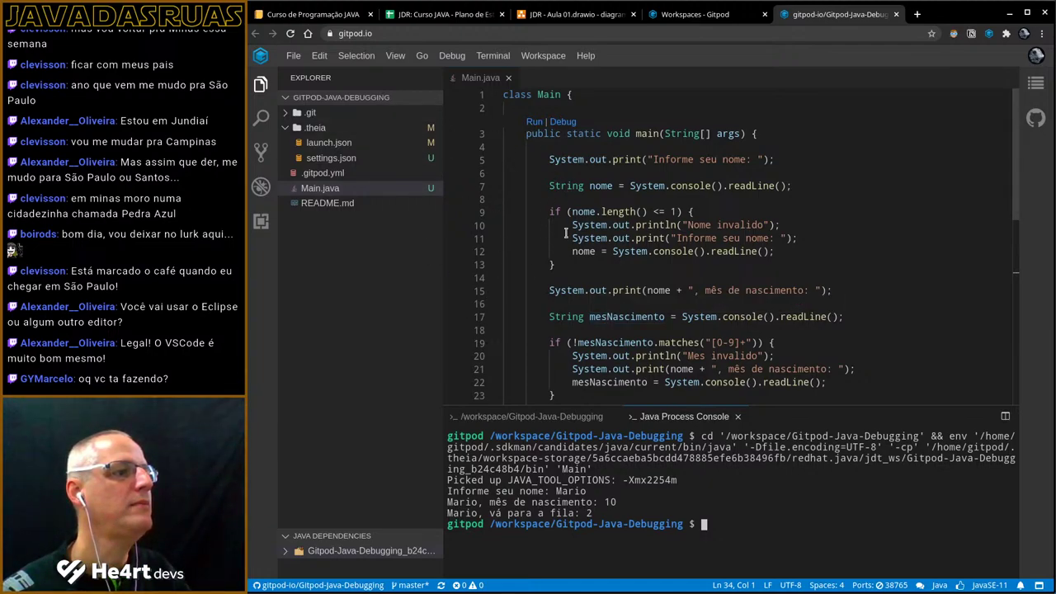
pyautogui.click(290, 130)
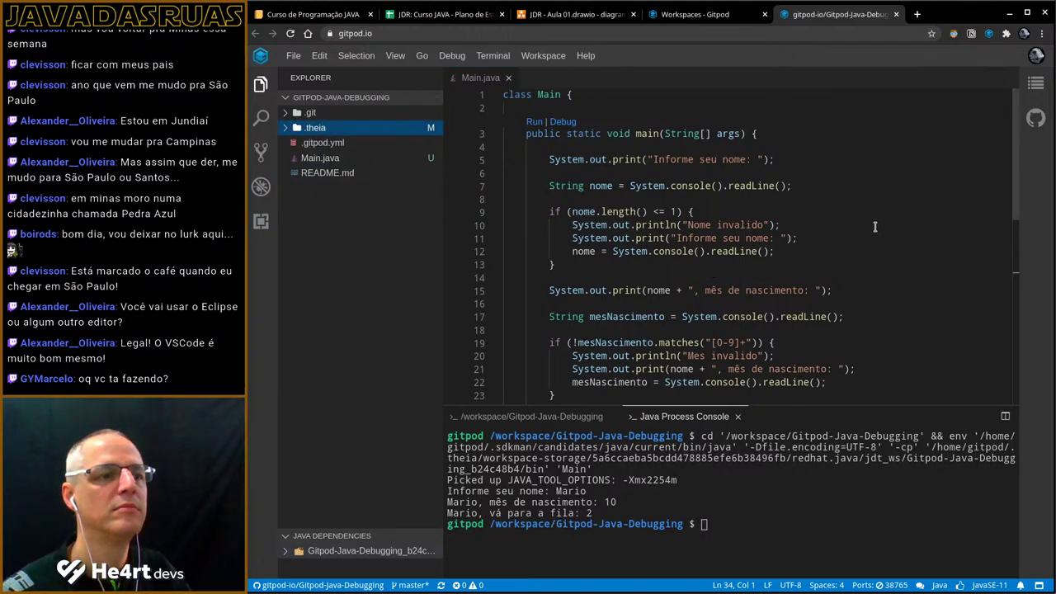
pyautogui.moveTo(617, 313)
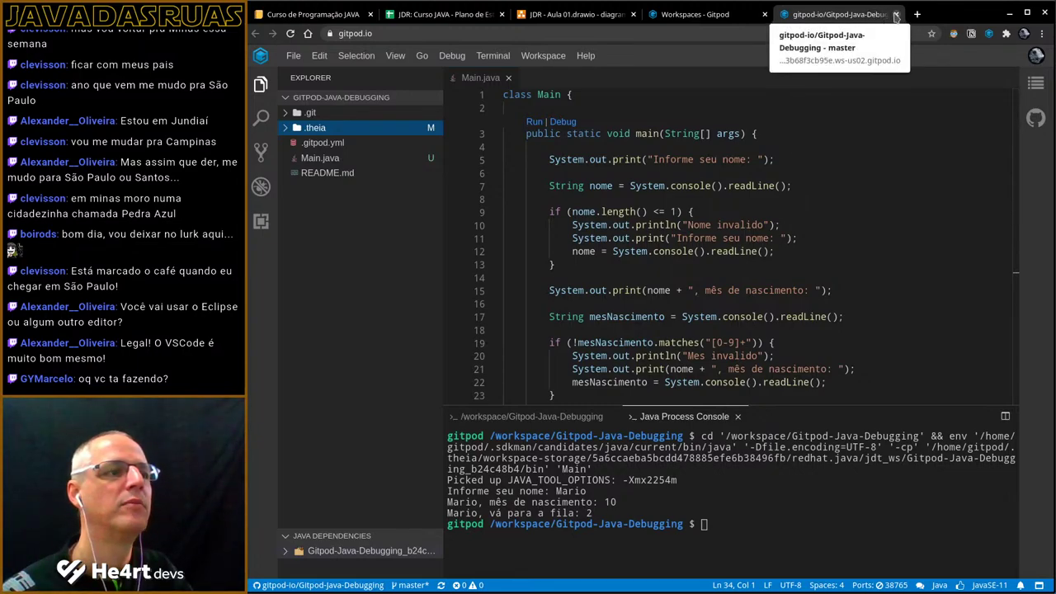
pyautogui.click(294, 55)
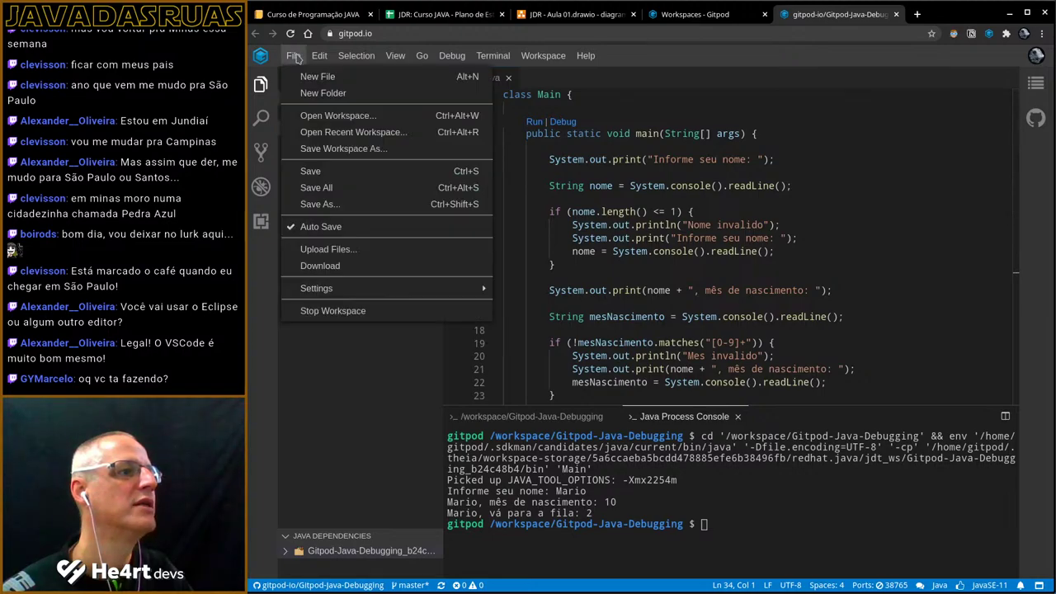
pyautogui.click(295, 55)
pyautogui.click(295, 55)
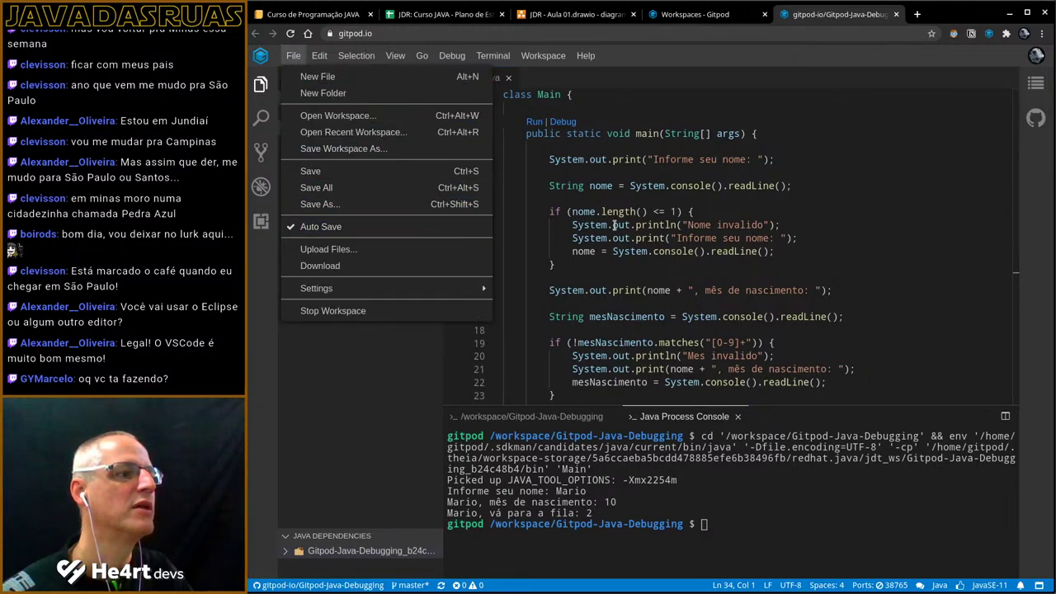
pyautogui.click(831, 111)
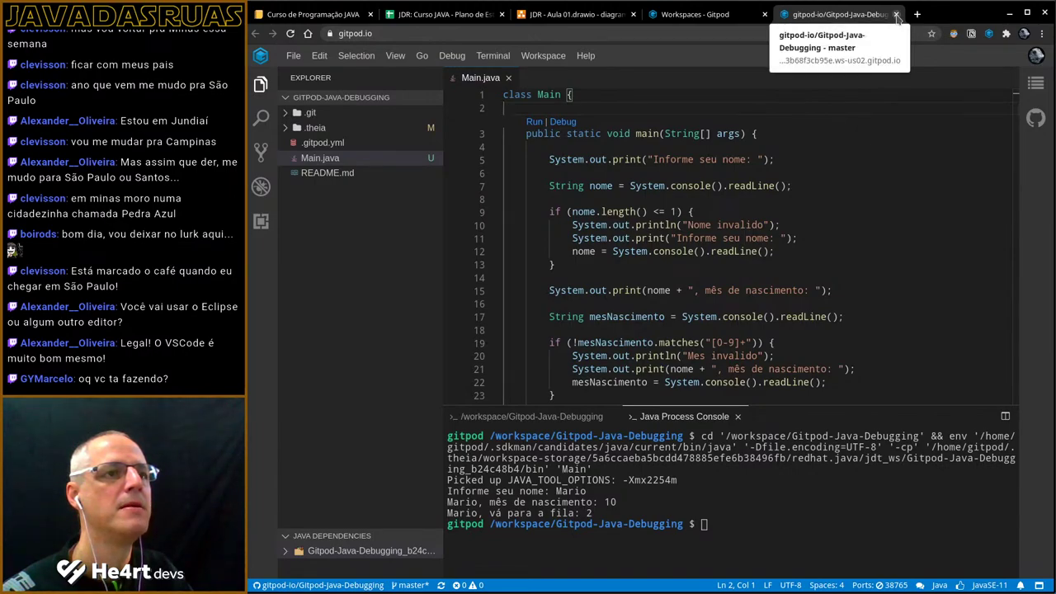
# - Close the Gitpod editor and the Gitpod Workspaces page, and return to the VERT sheet of the study plan spreadsheet
pyautogui.click(896, 15)
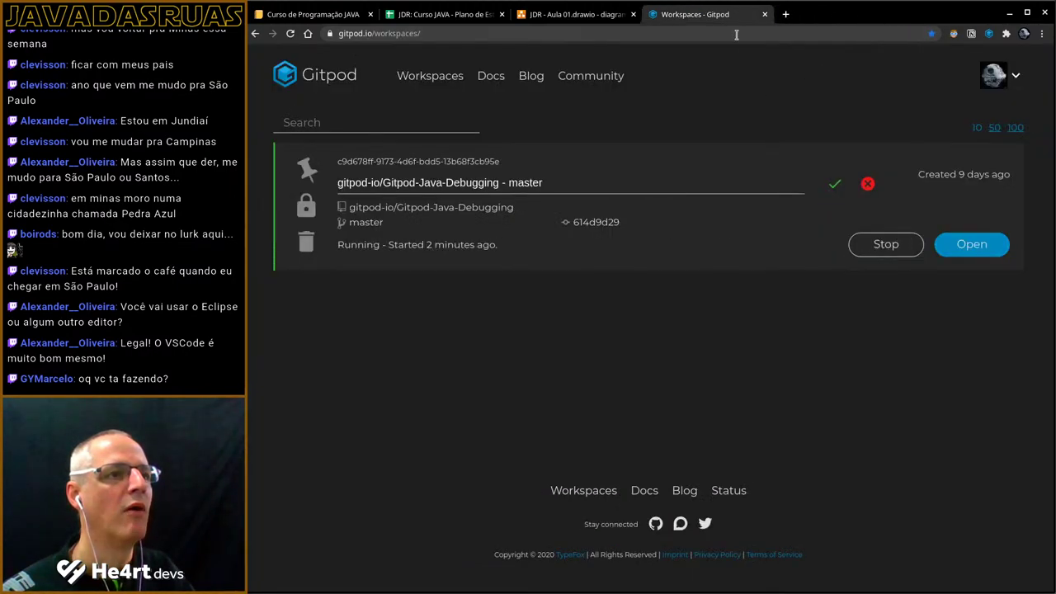
pyautogui.click(764, 15)
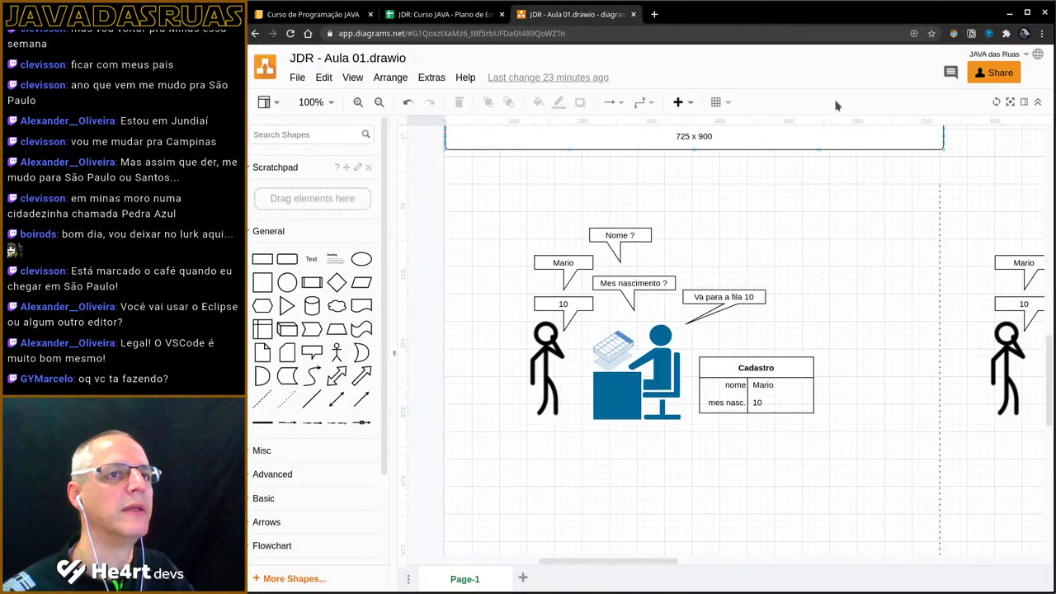
pyautogui.click(353, 21)
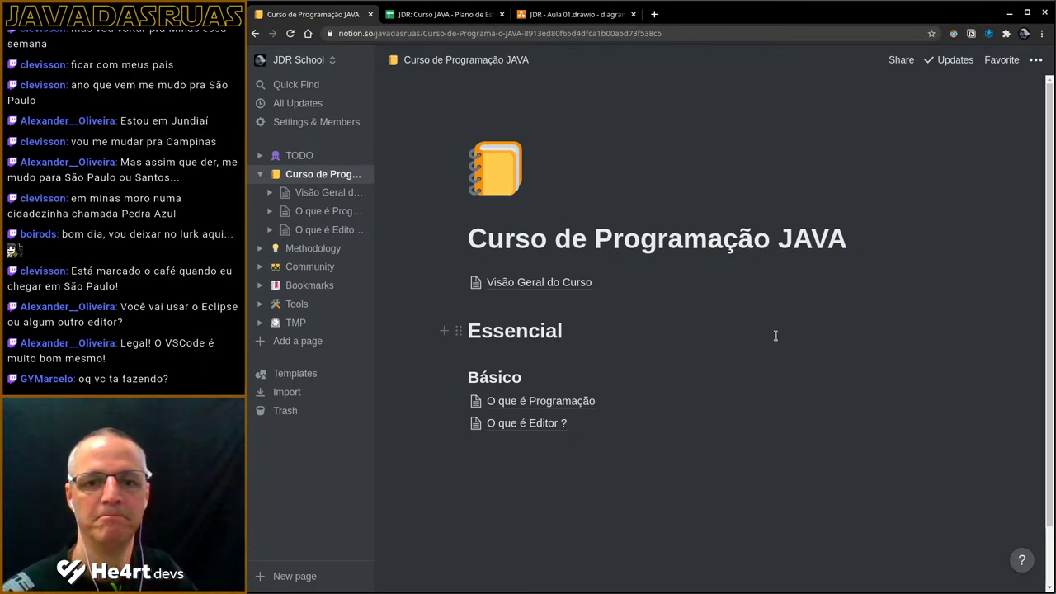
pyautogui.hotkey('ctrl', 'Tab')
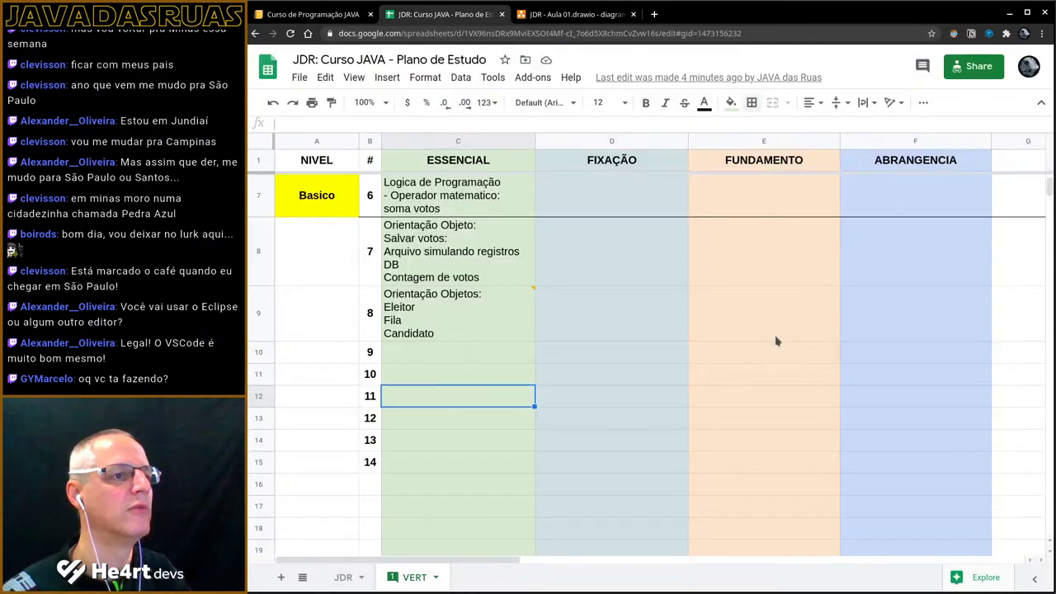
# - Copy the text of the Coleções lesson, "Registro nome eleitor evita voto duplo", from cell K6 of the JDR sheet
pyautogui.moveTo(485, 330)
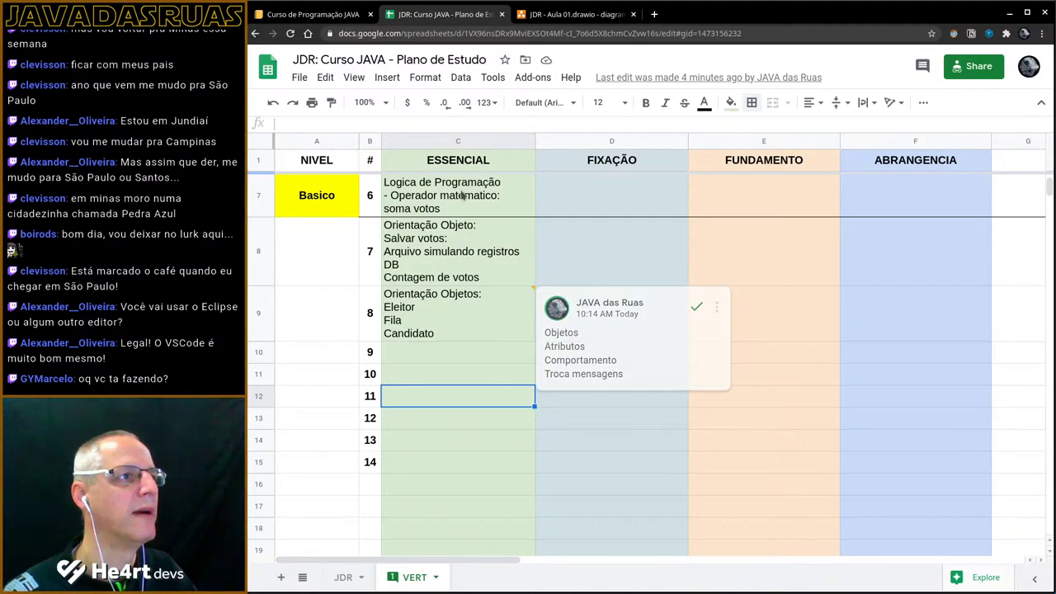
pyautogui.click(464, 338)
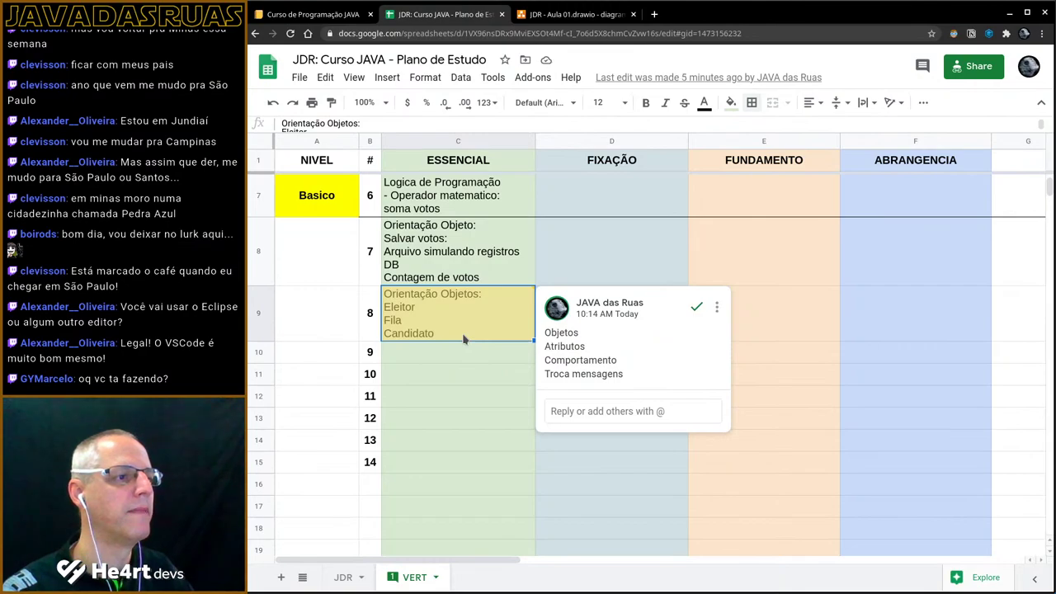
pyautogui.click(465, 354)
pyautogui.hotkey('ctrl', 'shift', 'pageup')
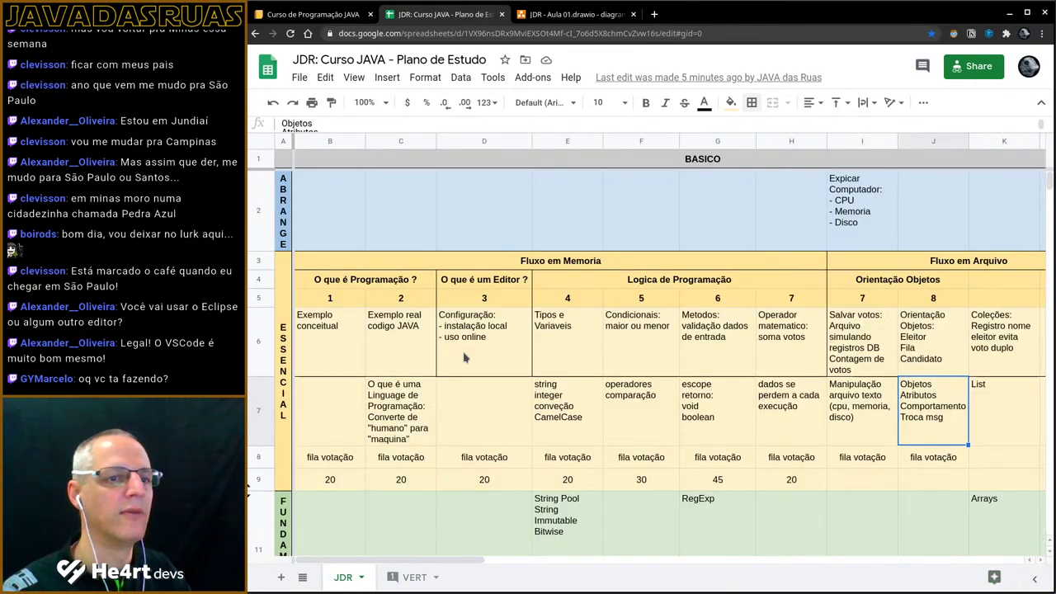
pyautogui.moveTo(457, 560); pyautogui.dragTo(574, 582)
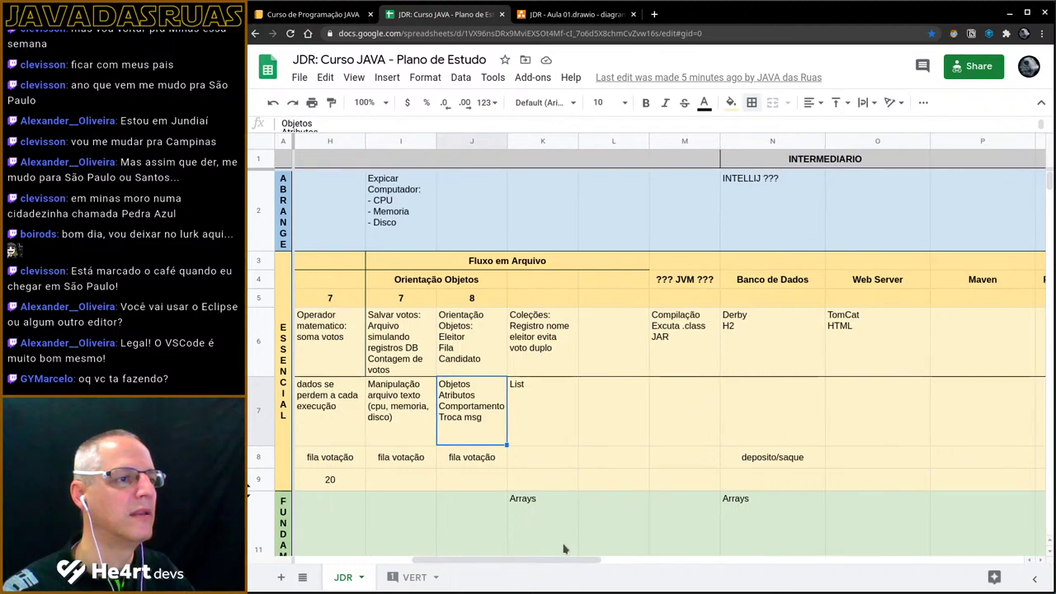
pyautogui.click(541, 359)
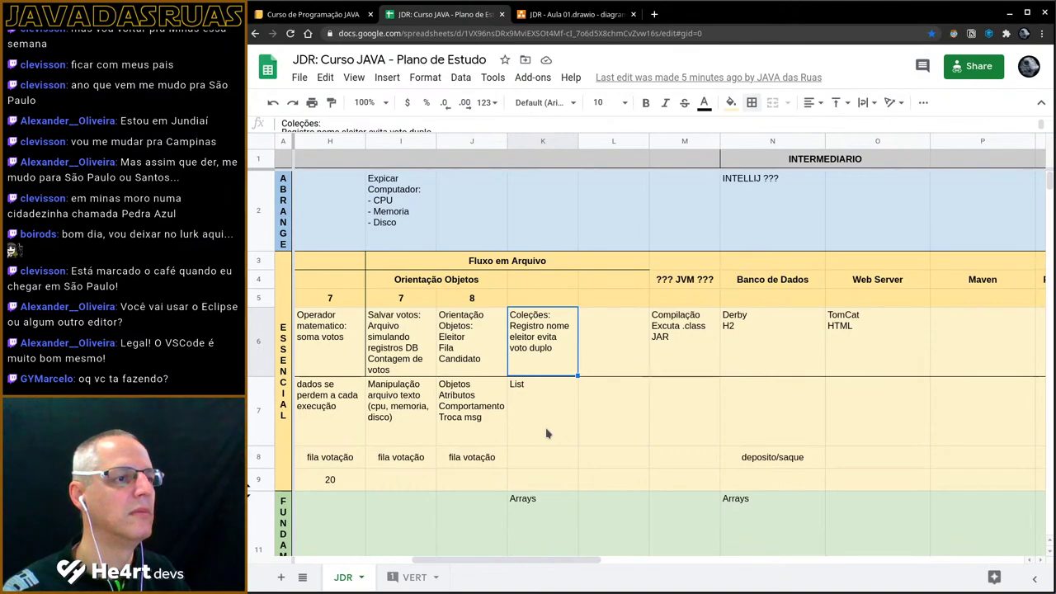
pyautogui.hotkey('ctrl', 'c')
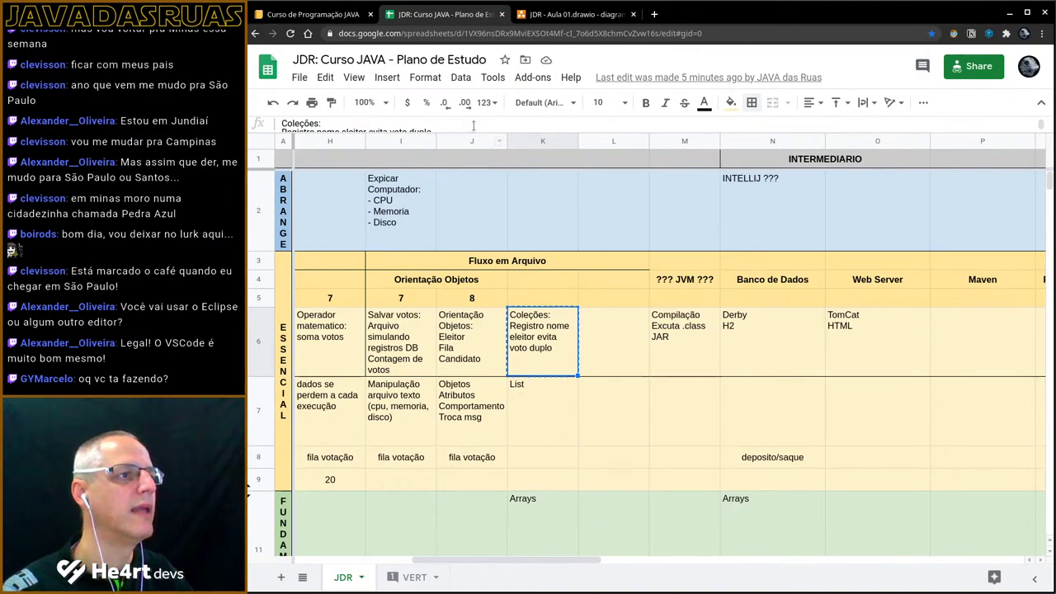
pyautogui.click(474, 125)
pyautogui.hotkey('ctrl', 'a')
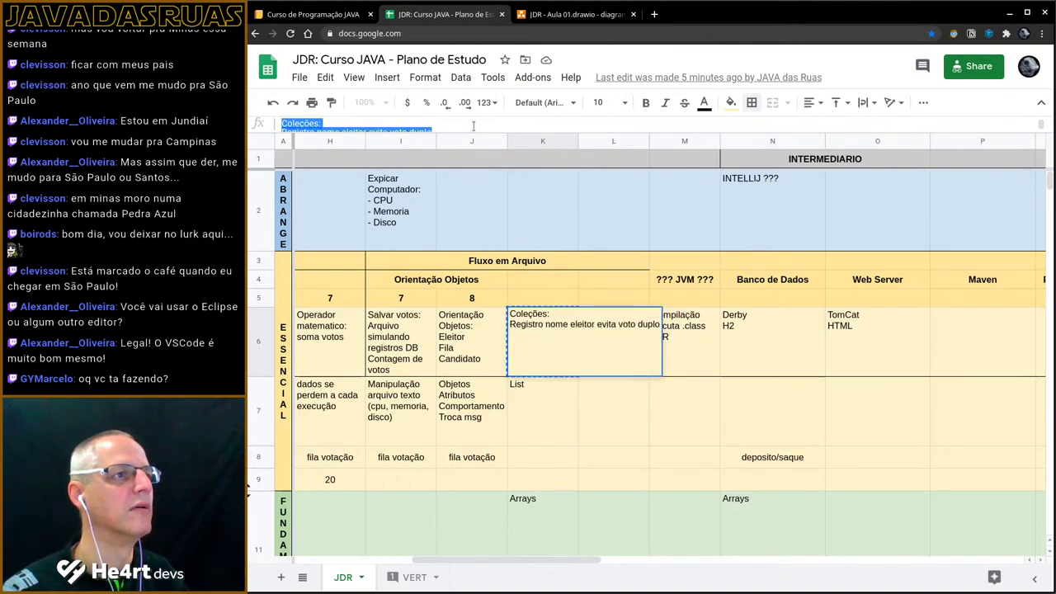
# - Paste the copied Coleções text as lesson 9 in the ESSENCIAL column of the VERT sheet and fit row 10's height to it
pyautogui.hotkey('ctrl', 'shift', 'pagedown')
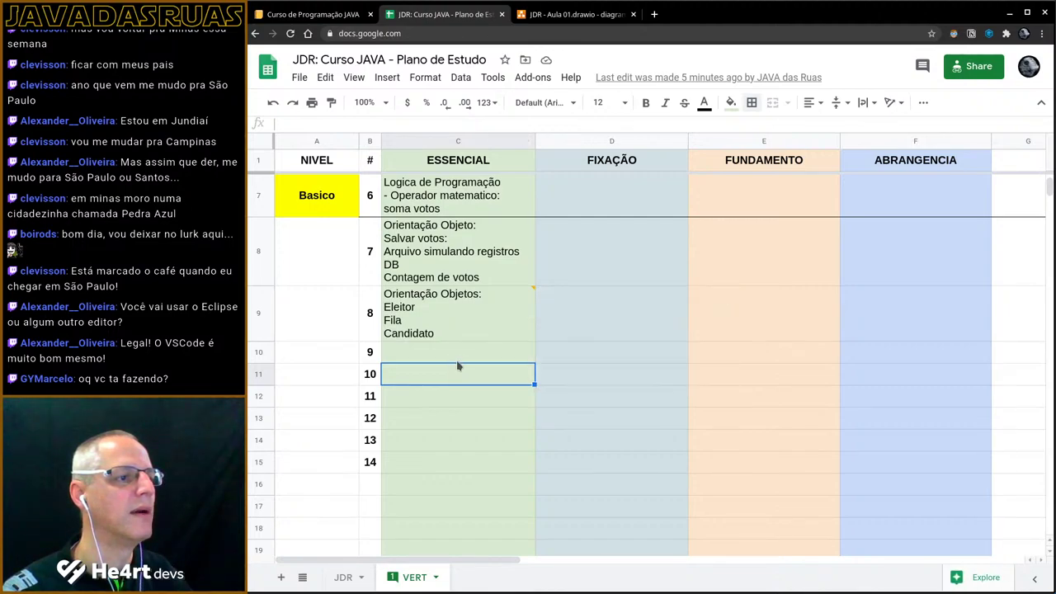
pyautogui.click(457, 362)
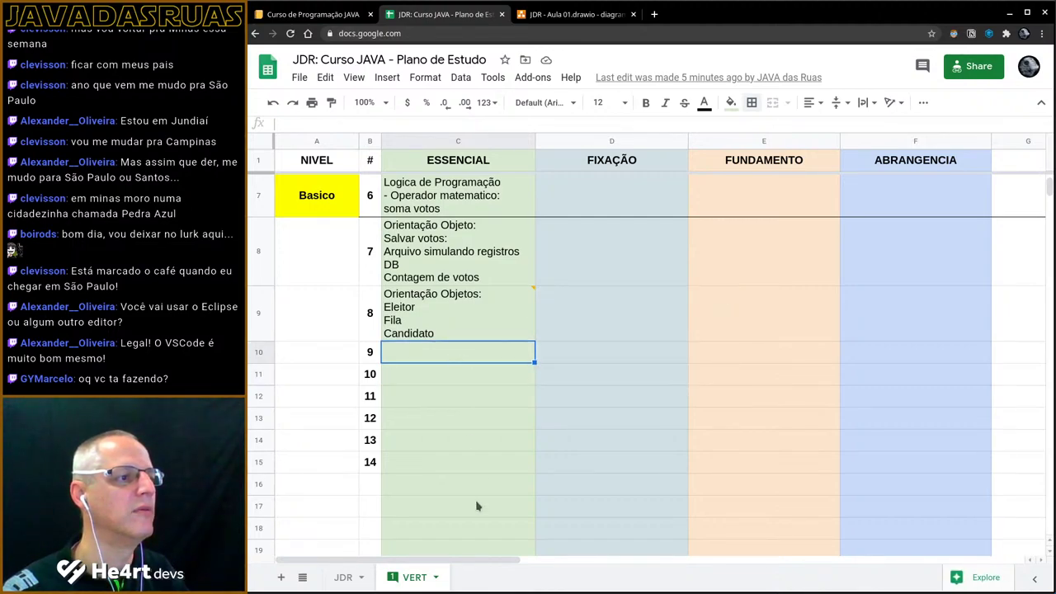
pyautogui.hotkey('ctrl', 'shift', 'pageup')
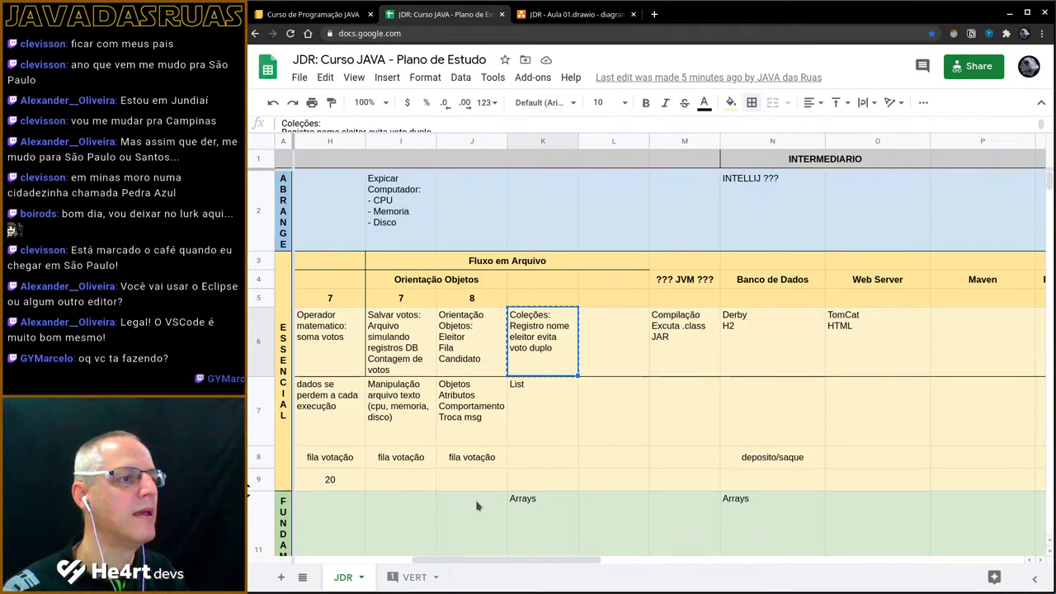
pyautogui.hotkey('ctrl', 'shift', 'pagedown')
pyautogui.press('Up')
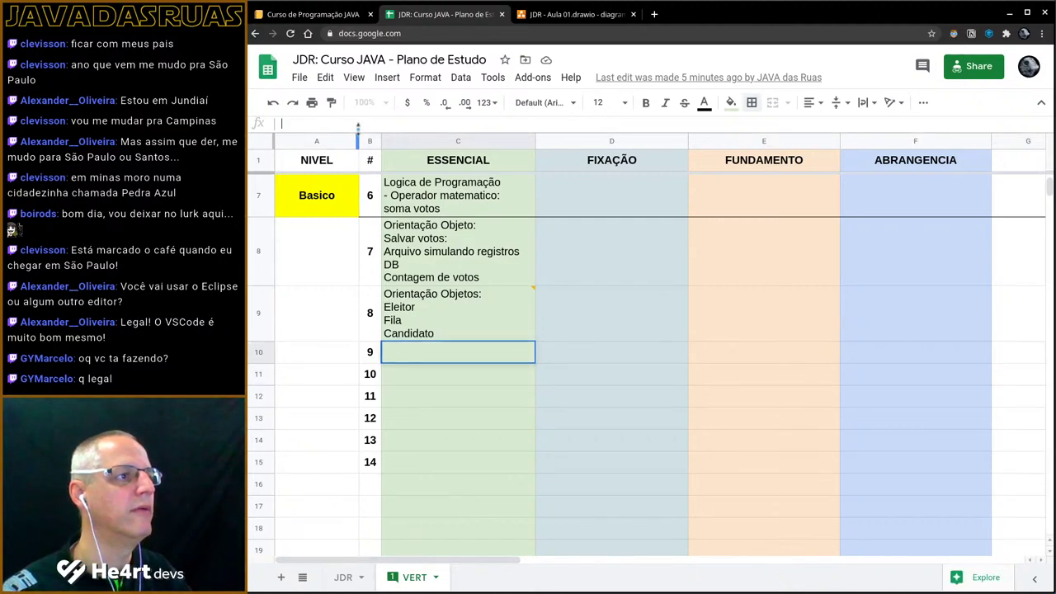
pyautogui.hotkey('ctrl', 'v')
pyautogui.press('Return')
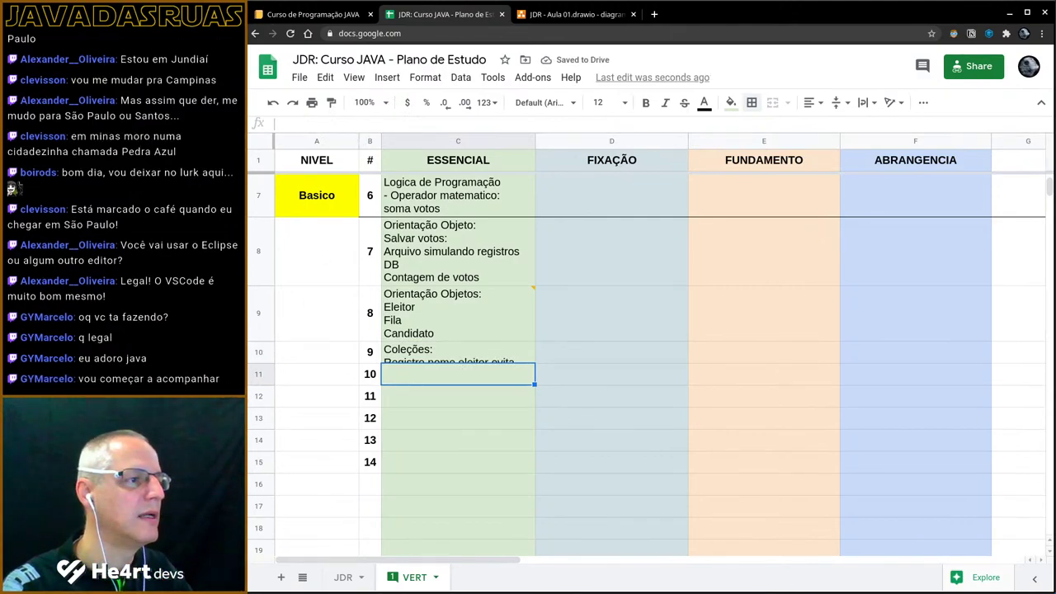
pyautogui.doubleClick(258, 362)
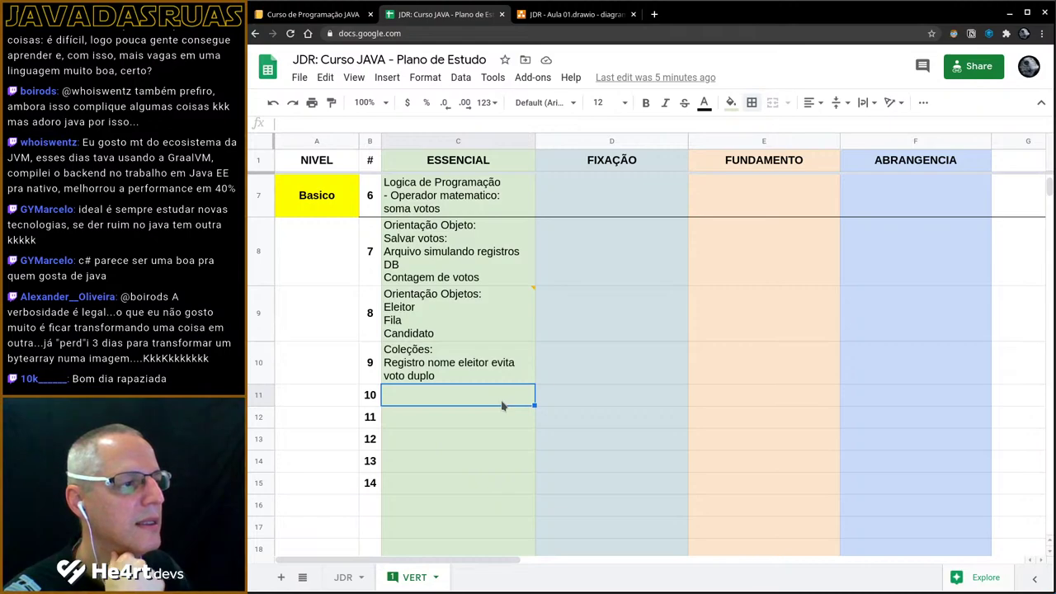
# - Append "(List)" to the end of the lesson 9 Coleções text in the VERT sheet
pyautogui.hotkey('ctrl', 'shift', 'pageup')
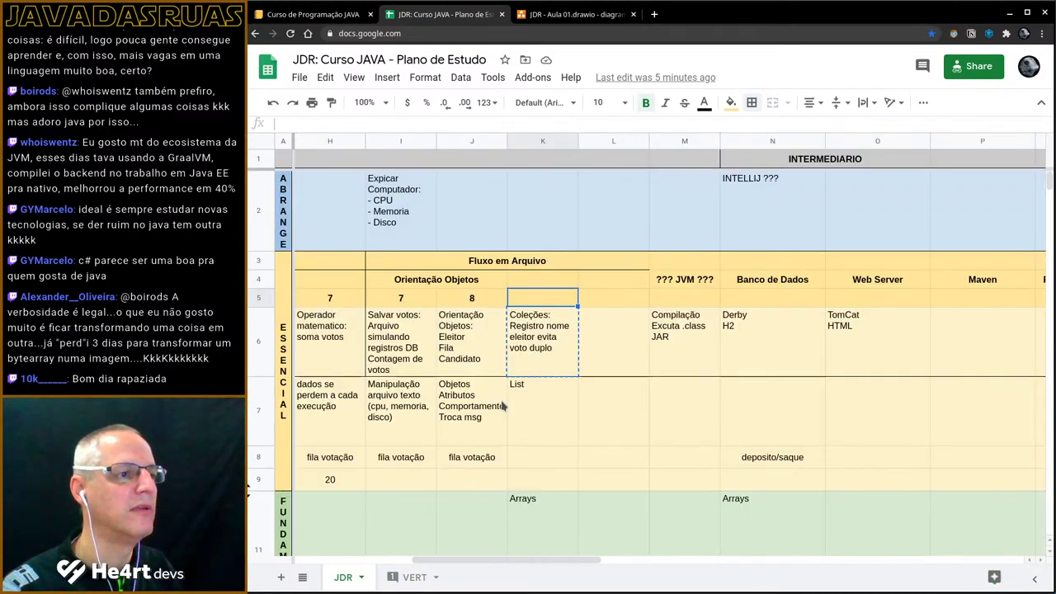
pyautogui.hotkey('ctrl', 'shift', 'pagedown')
pyautogui.press('Down')
pyautogui.press('Up')
pyautogui.press('Up')
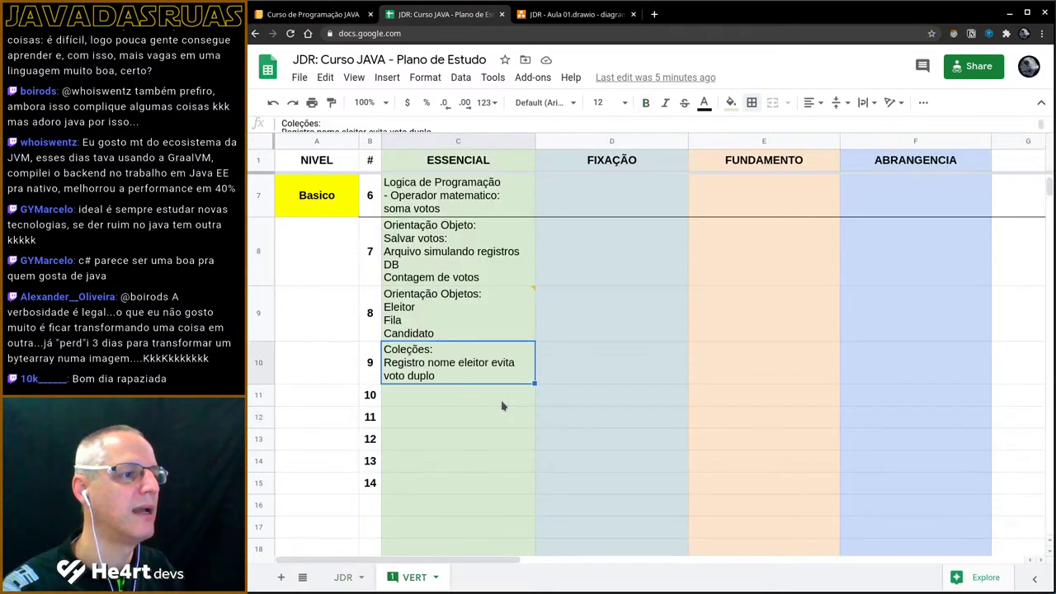
pyautogui.press('Return')
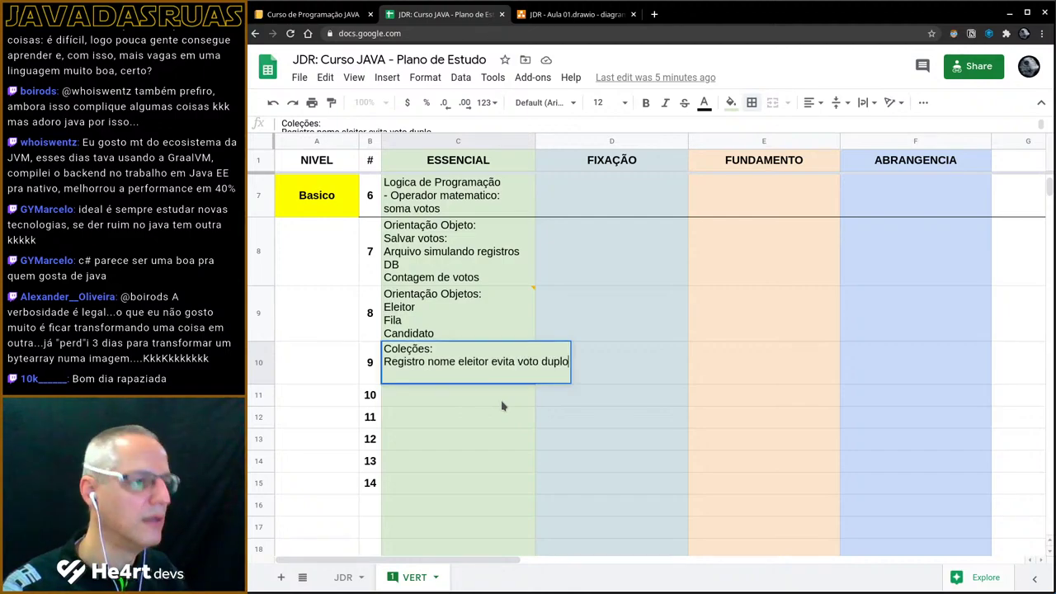
pyautogui.write('(')
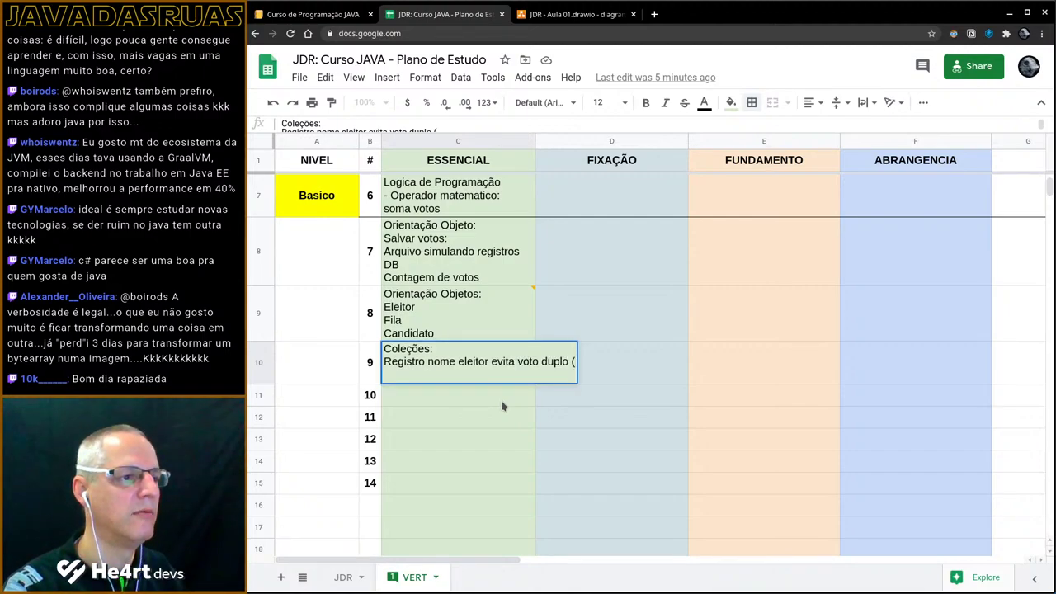
pyautogui.write('List)')
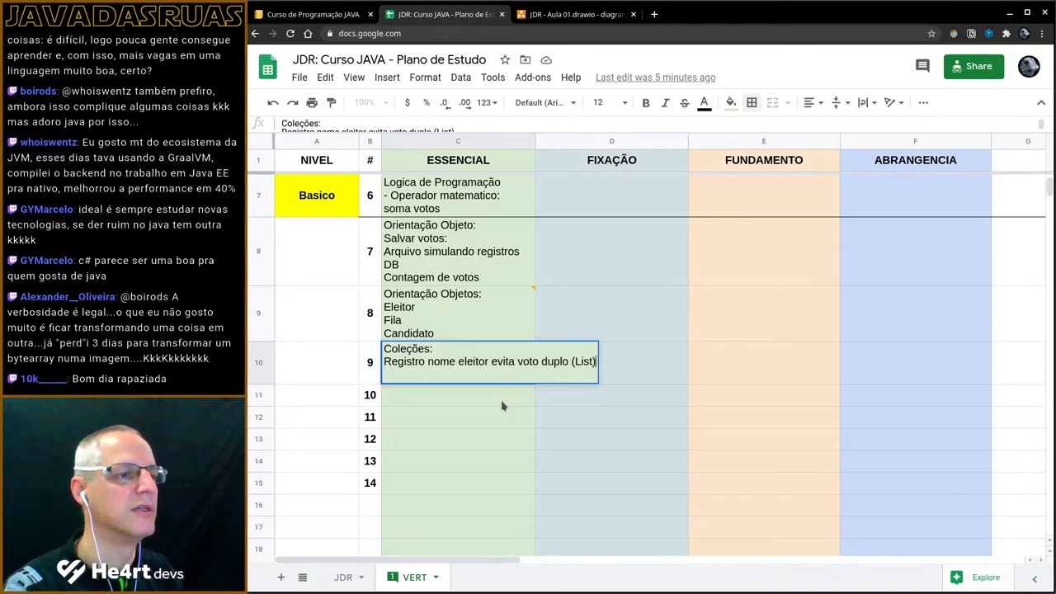
pyautogui.press('Return')
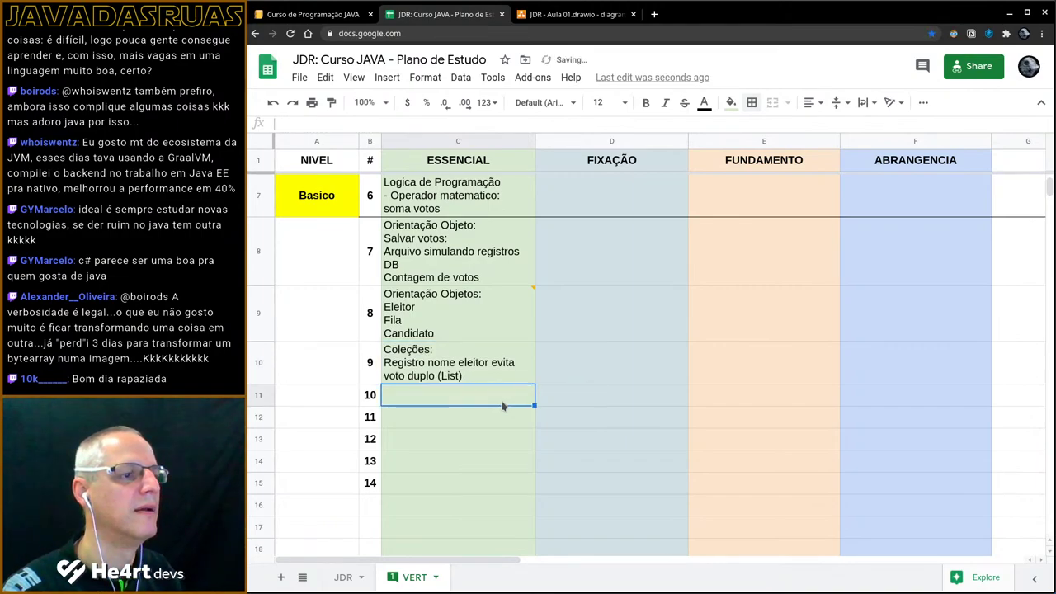
# - Review the JDR sheet's ESSENCIAL topics from O que é Programação through Framework Spring to CONCLUSÃO, and the FUNDAMENTO row below
pyautogui.hotkey('ctrl', 'shift', 'pageup')
pyautogui.press('Right')
pyautogui.press('Right')
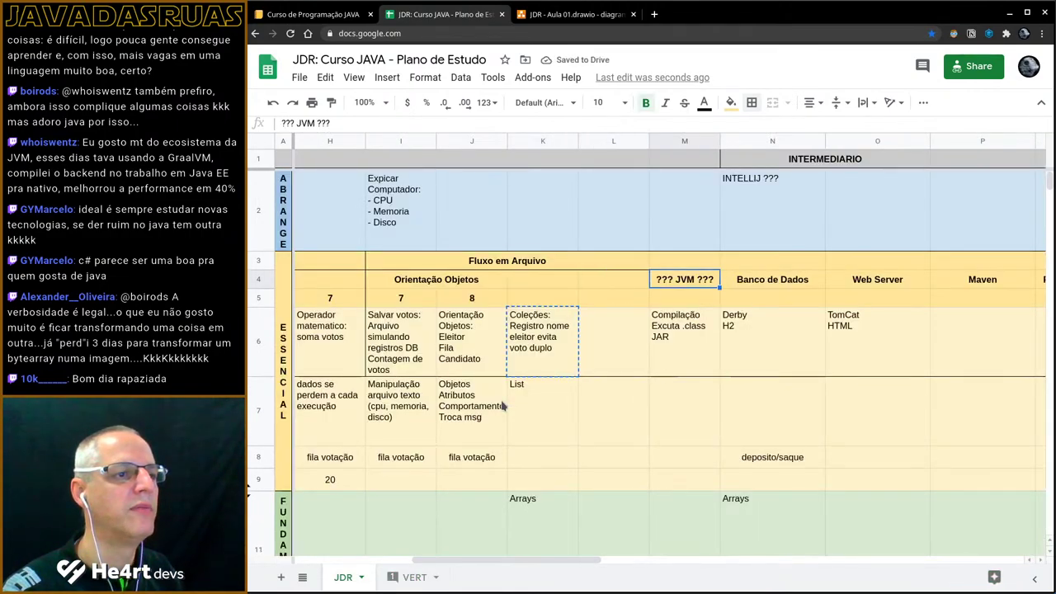
pyautogui.press('Left')
pyautogui.press('Right')
pyautogui.press('Right')
pyautogui.press('Right')
pyautogui.press('Right')
pyautogui.press('Right')
pyautogui.press('Left')
pyautogui.press('Left')
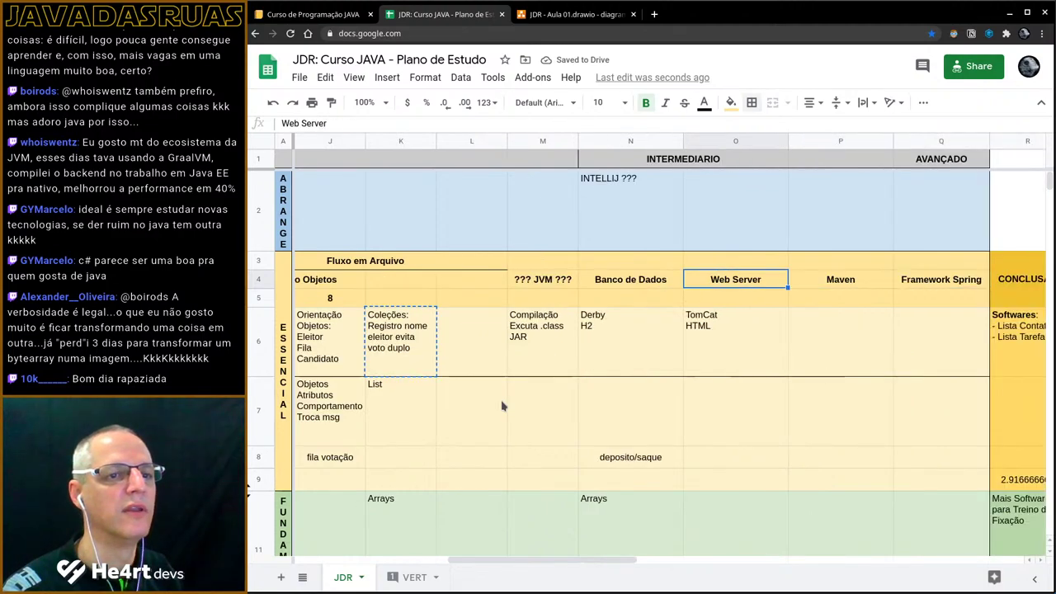
pyautogui.press('Right')
pyautogui.press('Right')
pyautogui.press('Right')
pyautogui.press('Left')
pyautogui.press('Left')
pyautogui.press('Left')
pyautogui.press('Left')
pyautogui.hotkey('ctrl', 'Left')
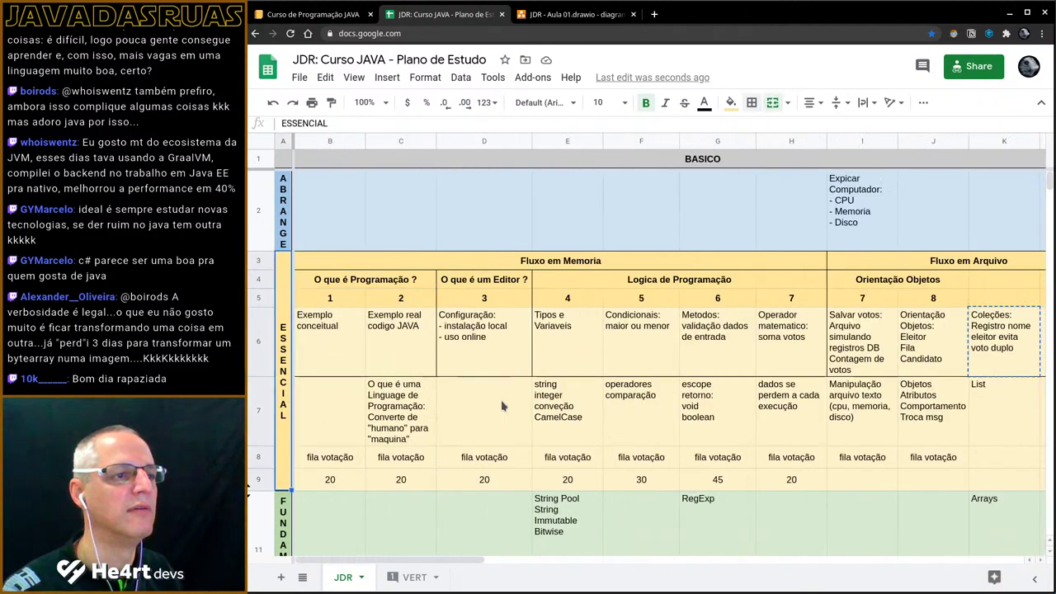
pyautogui.press('Right')
pyautogui.press('Right')
pyautogui.press('Right')
pyautogui.press('Right')
pyautogui.press('Right')
pyautogui.press('Right')
pyautogui.press('Right')
pyautogui.press('Right')
pyautogui.press('Right')
pyautogui.press('Right')
pyautogui.press('Right')
pyautogui.press('Right')
pyautogui.press('Right')
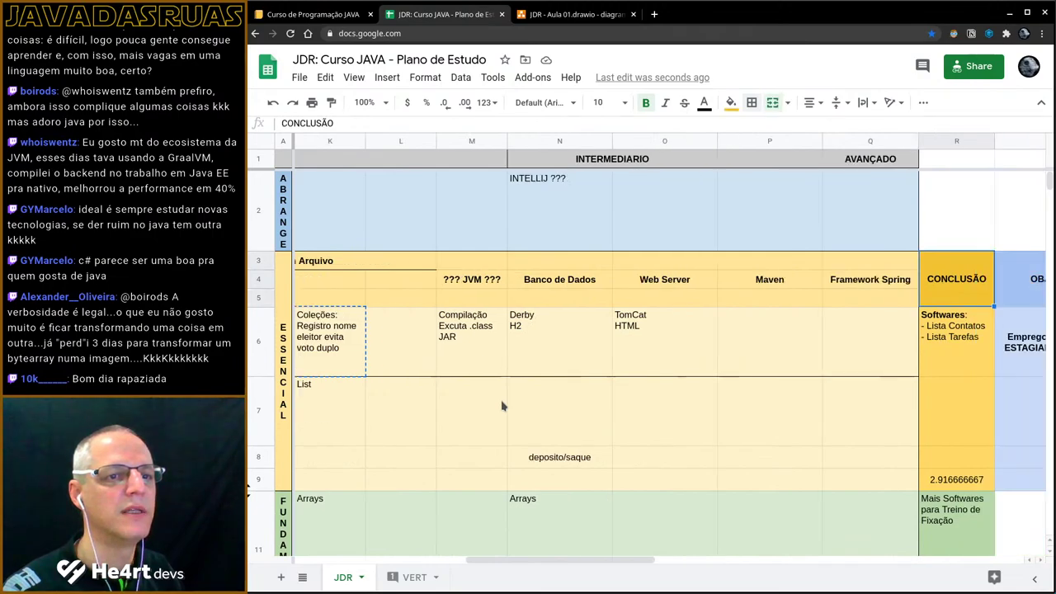
pyautogui.press('Left')
pyautogui.press('Left')
pyautogui.press('Left')
pyautogui.press('Left')
pyautogui.press('Left')
pyautogui.press('Left')
pyautogui.press('Left')
pyautogui.hotkey('ctrl', 'Left')
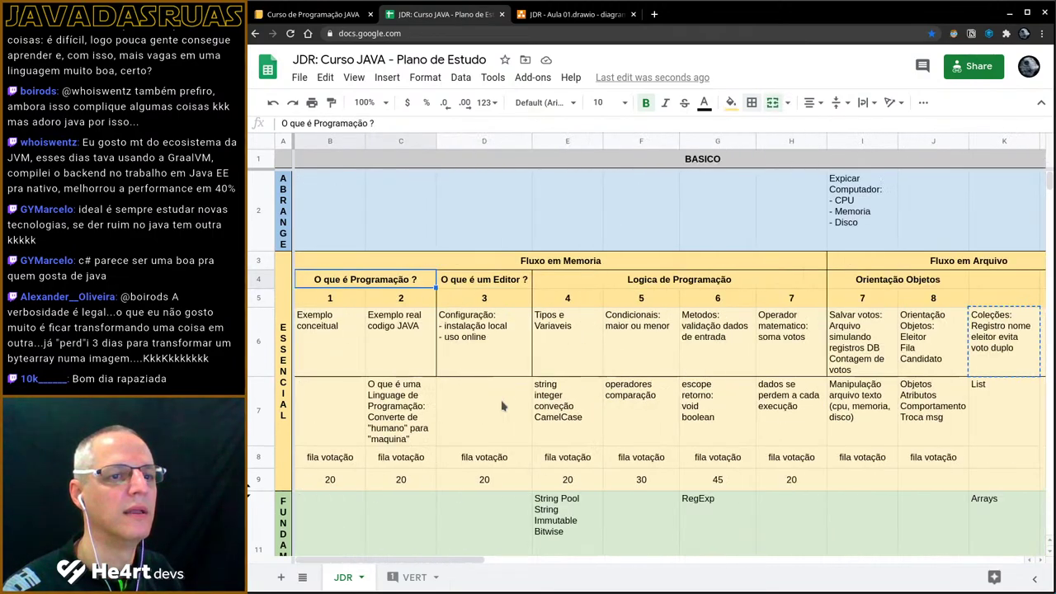
pyautogui.press('Right')
pyautogui.press('Right')
pyautogui.press('Right')
pyautogui.press('Right')
pyautogui.press('Right')
pyautogui.press('Right')
pyautogui.press('Right')
pyautogui.press('Right')
pyautogui.press('Right')
pyautogui.press('Right')
pyautogui.press('Right')
pyautogui.press('Right')
pyautogui.press('Right')
pyautogui.press('Right')
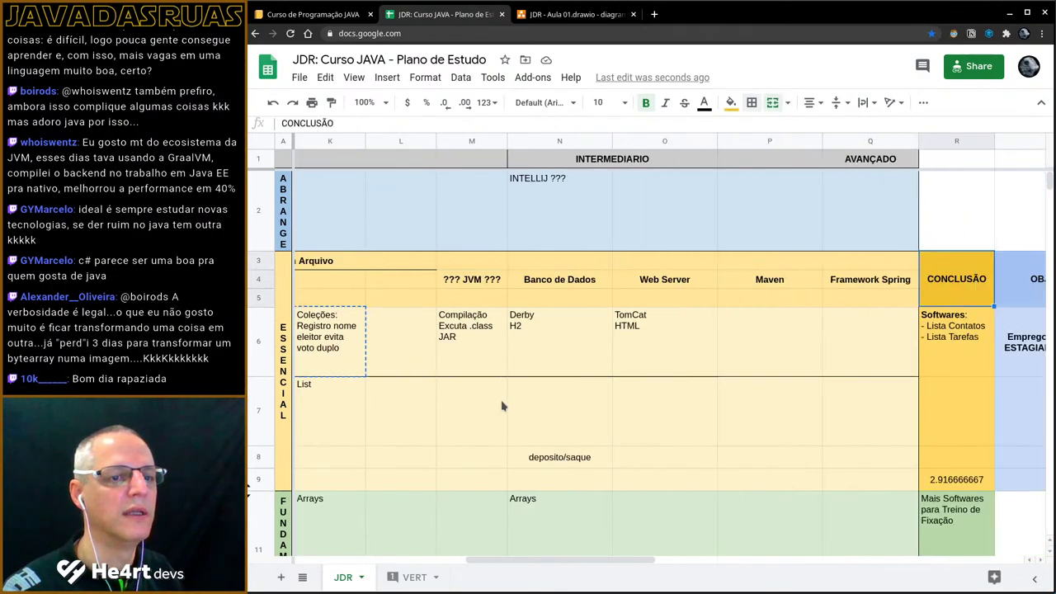
pyautogui.press('Home')
pyautogui.press('Down')
pyautogui.press('Down')
pyautogui.press('Down')
pyautogui.press('Down')
pyautogui.press('Down')
pyautogui.press('Down')
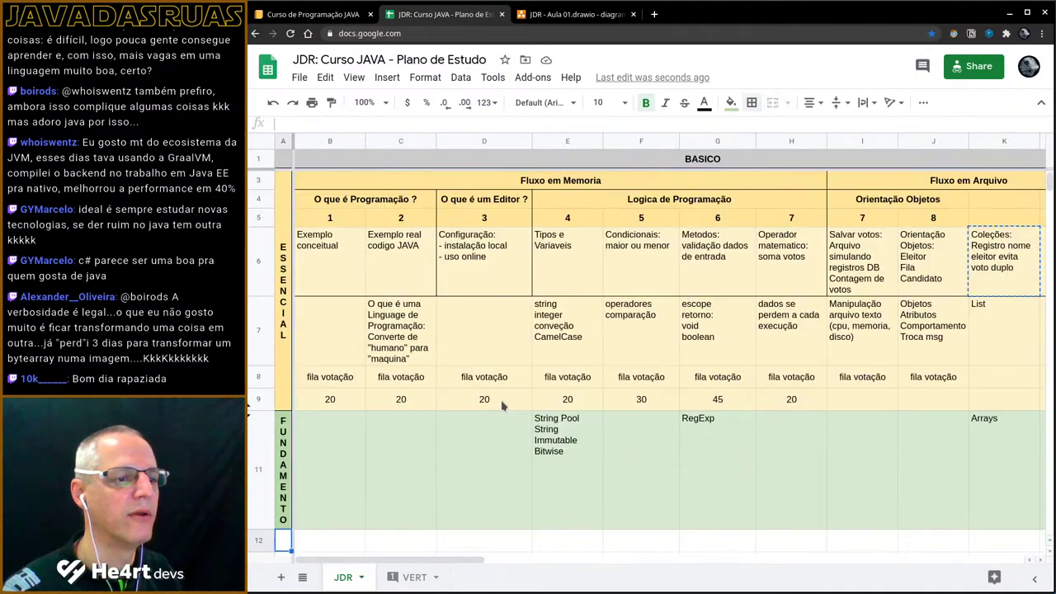
# - Compare the RegExp entry in the JDR sheet's FUNDAMENTO row with lesson 5's FUNDAMENTO cell in the VERT sheet
pyautogui.press('Up')
pyautogui.press('Up')
pyautogui.press('Up')
pyautogui.press('Up')
pyautogui.press('Up')
pyautogui.press('Up')
pyautogui.press('Up')
pyautogui.press('Up')
pyautogui.press('Up')
pyautogui.press('Right')
pyautogui.press('Right')
pyautogui.press('Down')
pyautogui.press('Down')
pyautogui.press('Down')
pyautogui.press('Down')
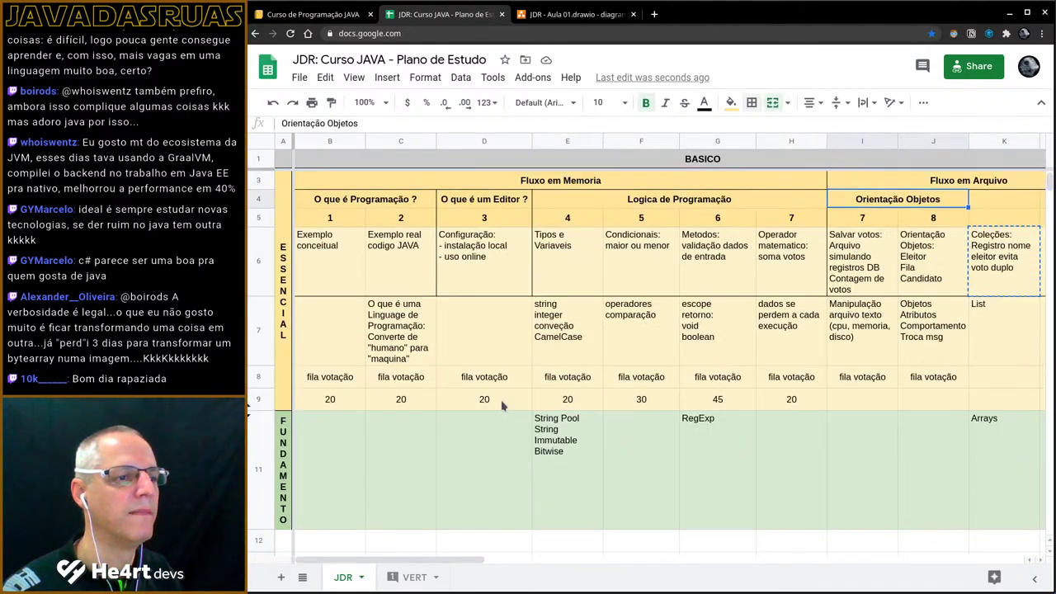
pyautogui.press('Down')
pyautogui.press('Down')
pyautogui.press('Down')
pyautogui.press('Left')
pyautogui.press('Left')
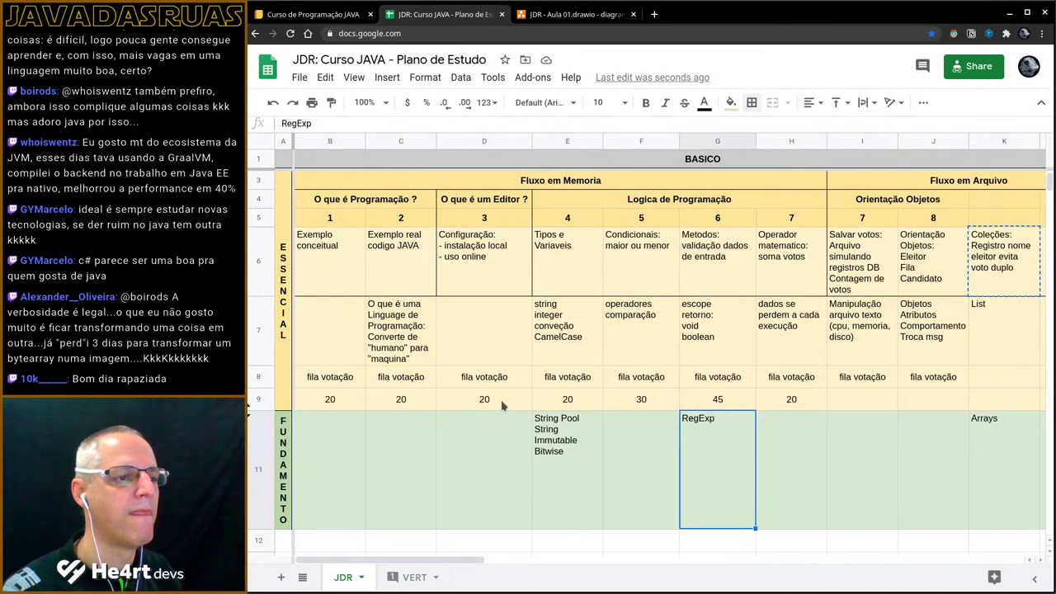
pyautogui.click(353, 122)
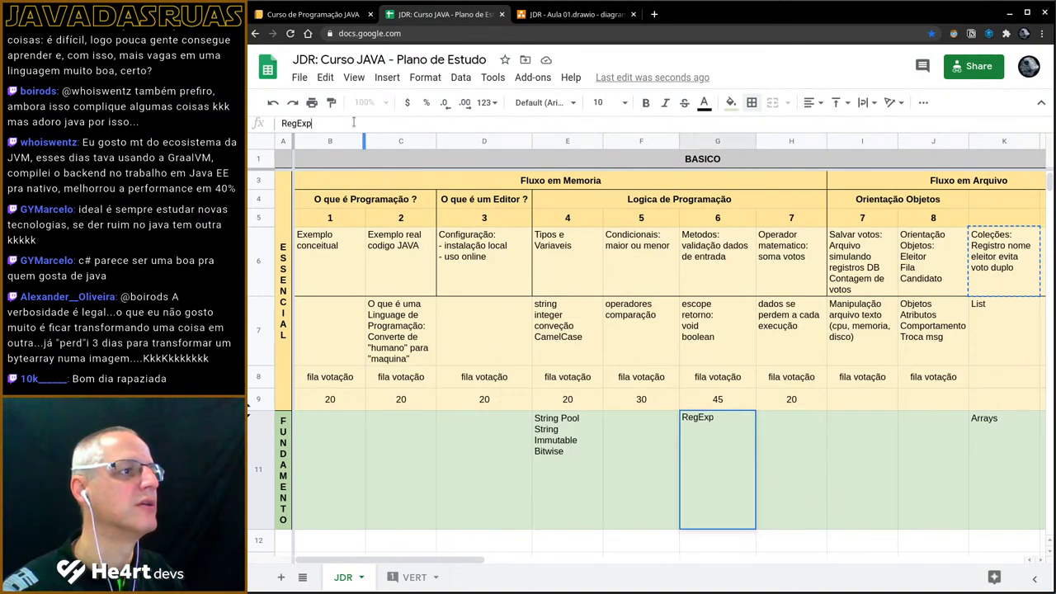
pyautogui.hotkey('ctrl', 'a')
pyautogui.hotkey('ctrl', 'shift', 'pagedown')
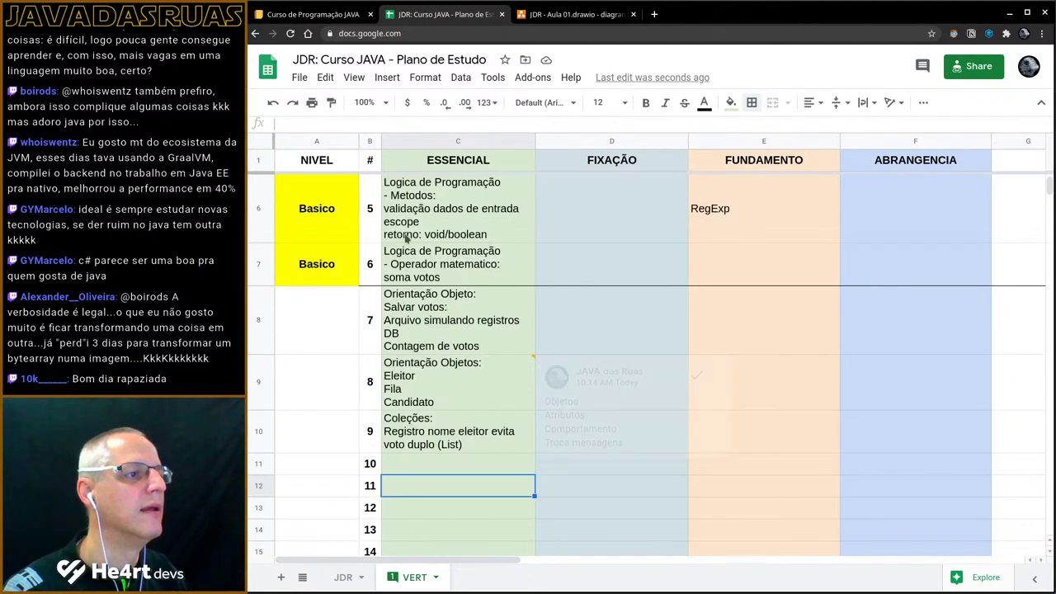
pyautogui.scroll(2, 458, 346)
pyautogui.click(702, 293)
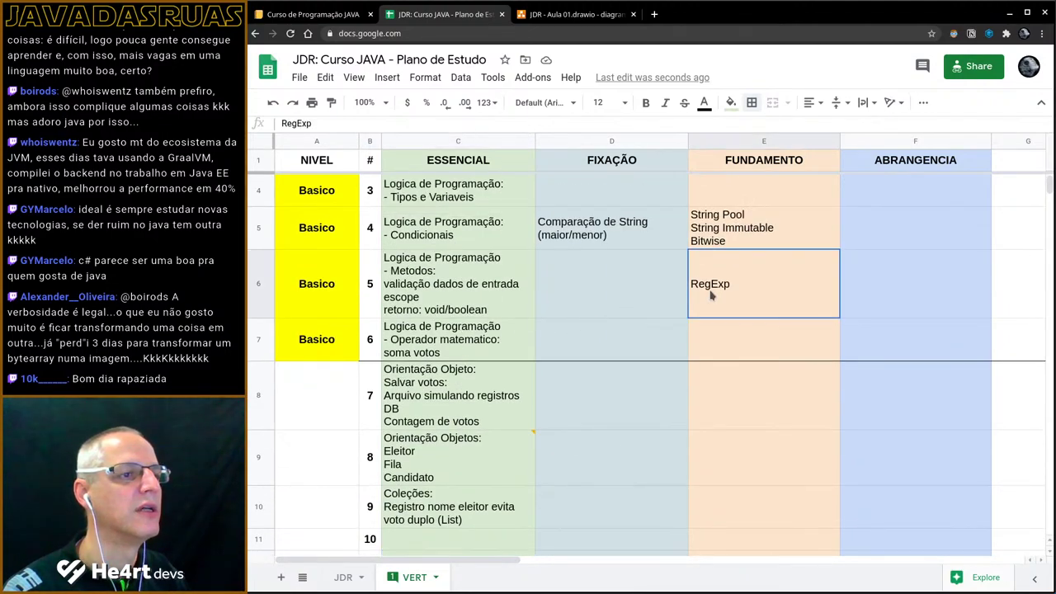
# - Copy the text "Arrays" from the FUNDAMENTO cell under Coleções, K11, in the JDR sheet
pyautogui.hotkey('ctrl', 'shift', 'pageup')
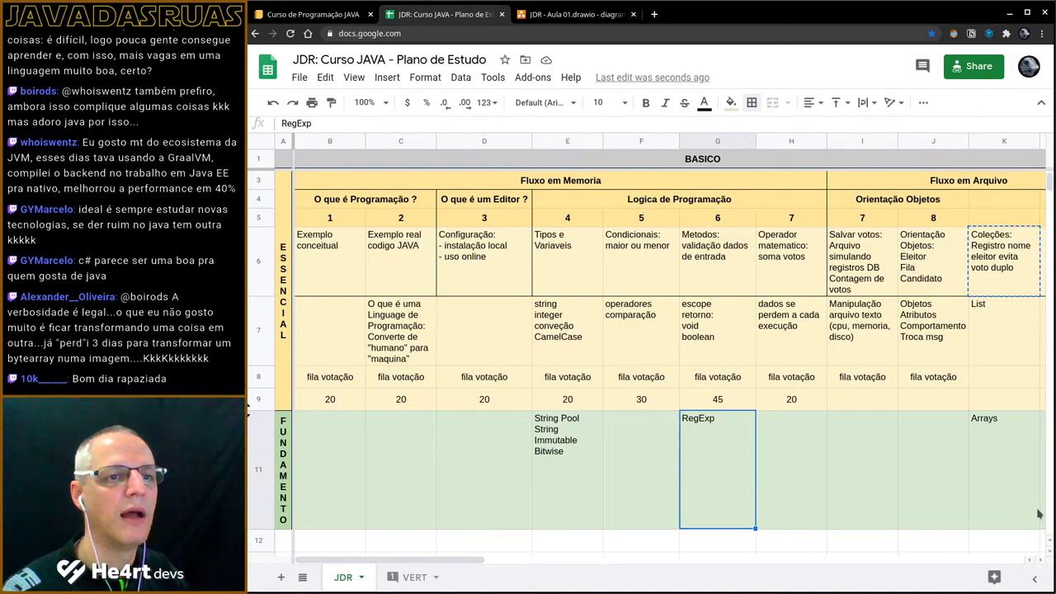
pyautogui.click(1006, 493)
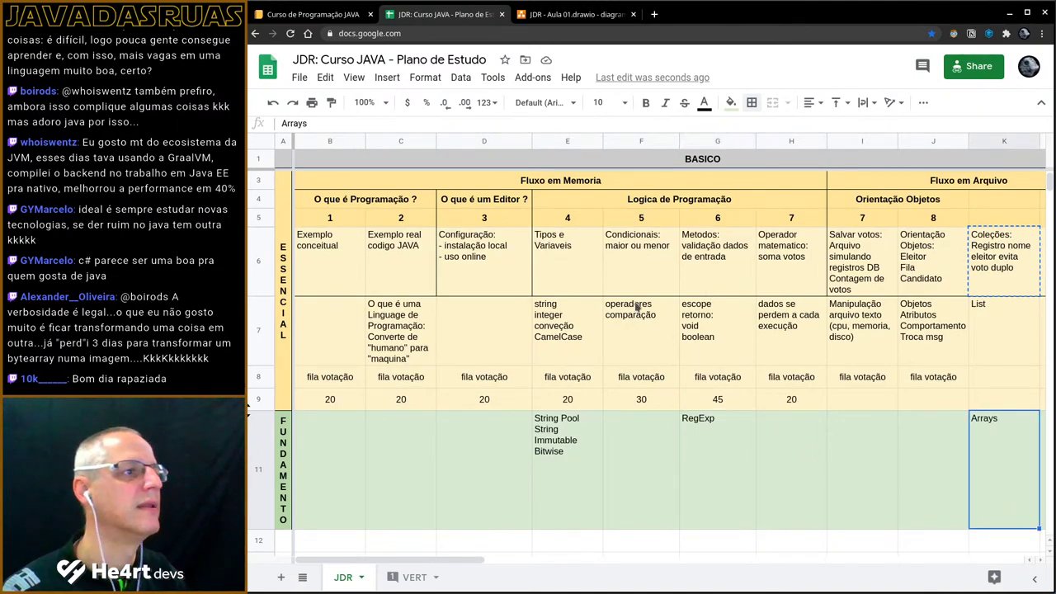
pyautogui.click(438, 126)
pyautogui.hotkey('ctrl', 'a')
pyautogui.hotkey('ctrl', 'c')
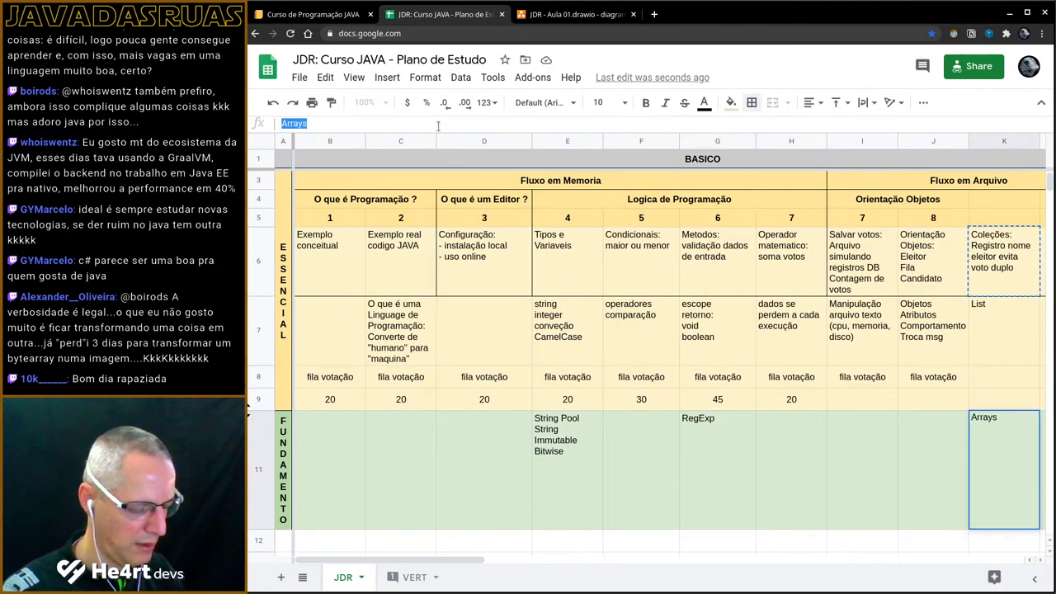
# - Paste "Arrays" into lesson 9's FUNDAMENTO cell, E10, in the VERT sheet
pyautogui.click(414, 577)
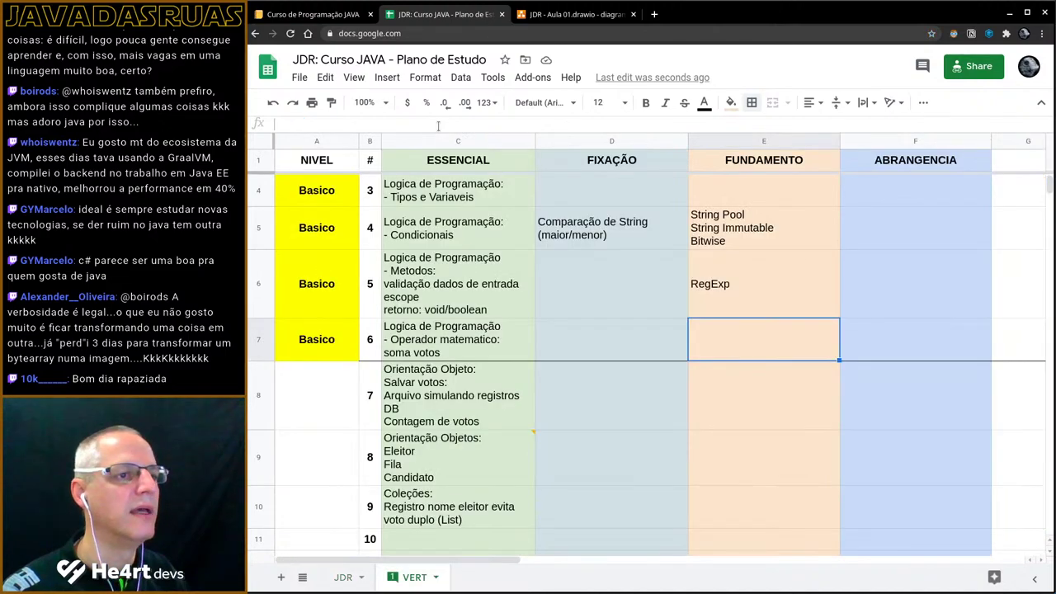
pyautogui.click(465, 395)
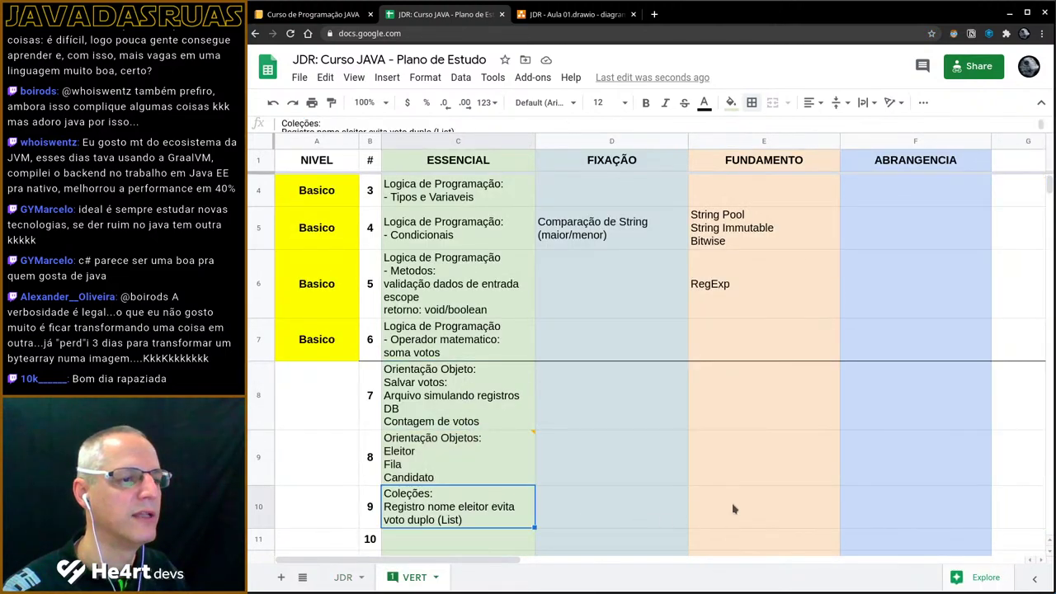
pyautogui.click(741, 501)
pyautogui.click(416, 128)
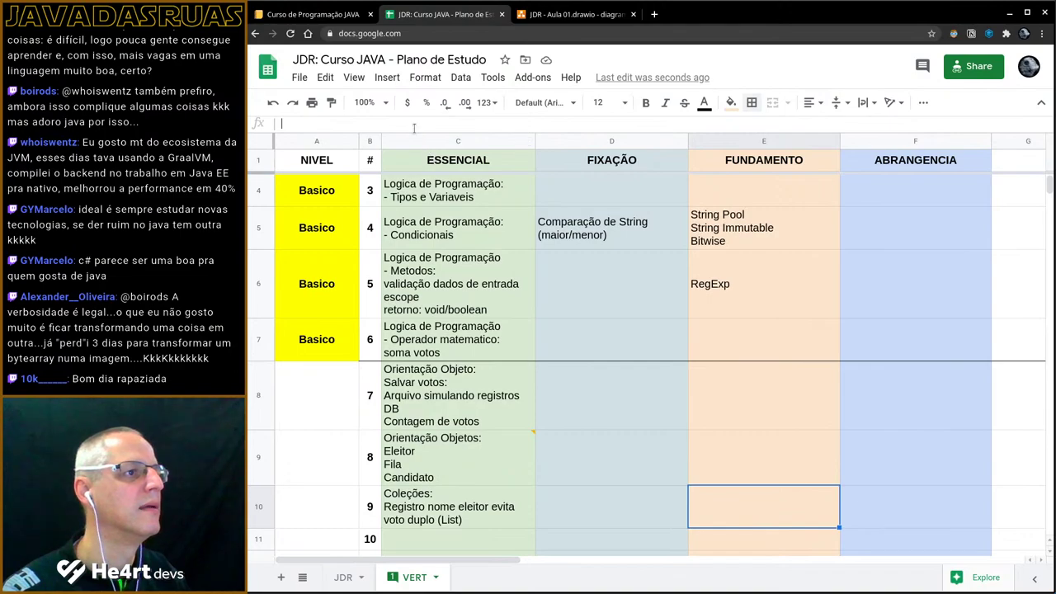
pyautogui.hotkey('ctrl', 'v')
pyautogui.press('Return')
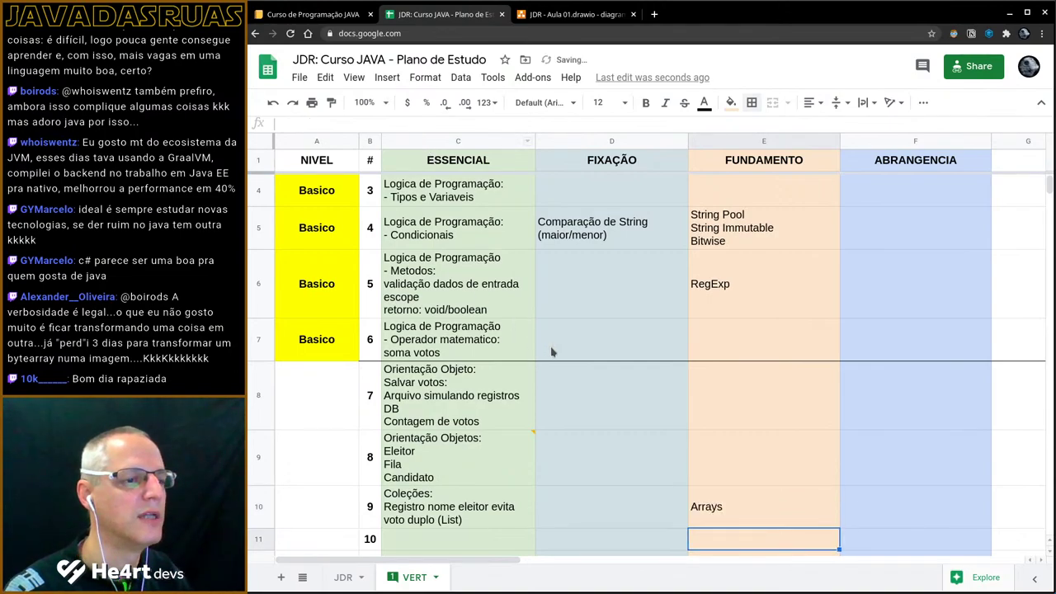
# - Check the level headings in the JDR sheet and fill "Basico" down the VERT sheet's NIVEL column for lessons 7 to 9
pyautogui.hotkey('ctrl', 'pageup')
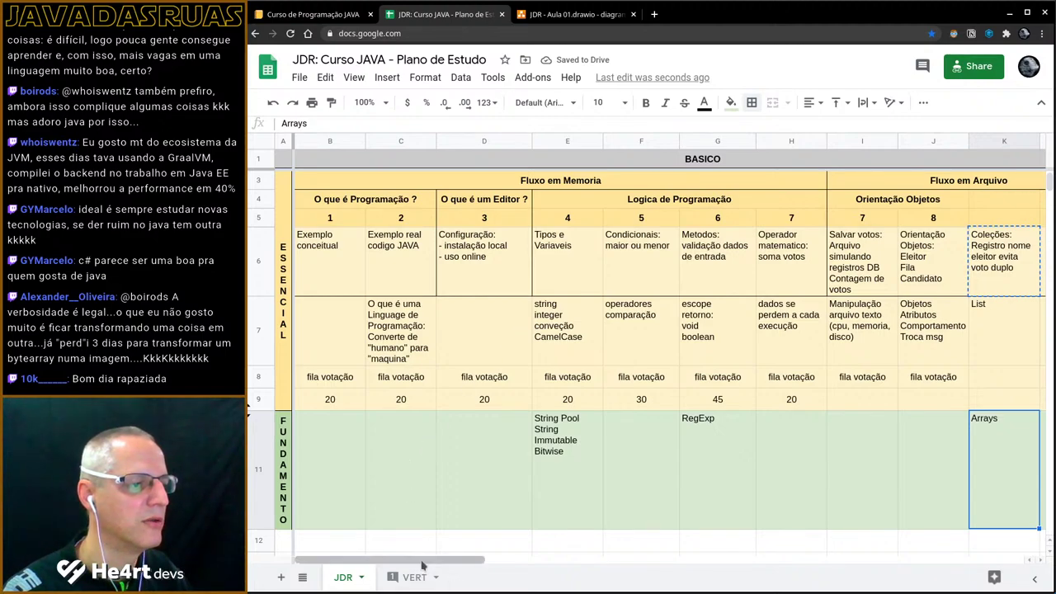
pyautogui.moveTo(422, 560); pyautogui.dragTo(559, 588)
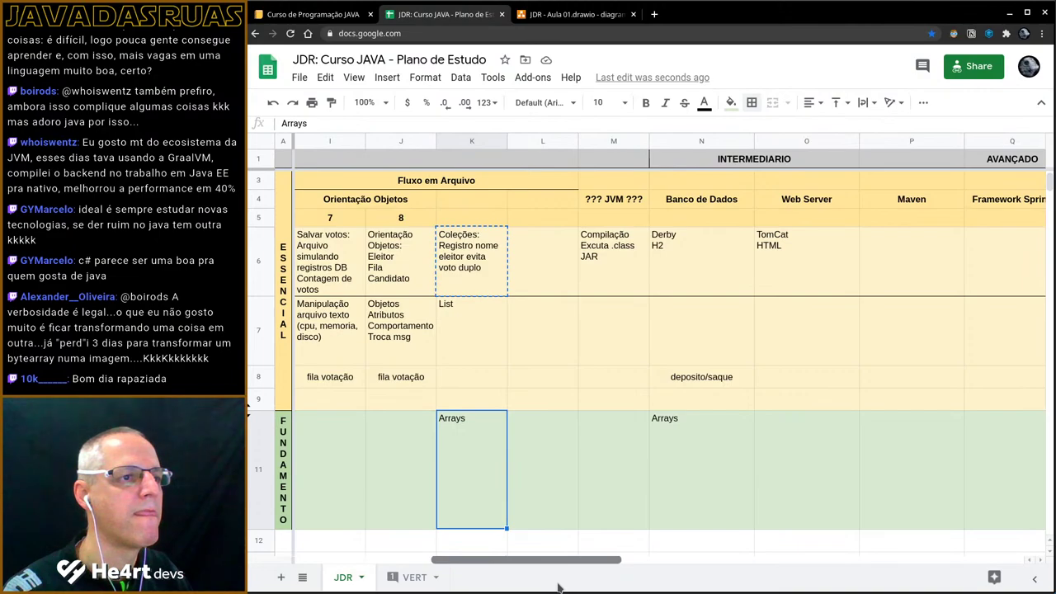
pyautogui.moveTo(549, 561); pyautogui.dragTo(413, 575)
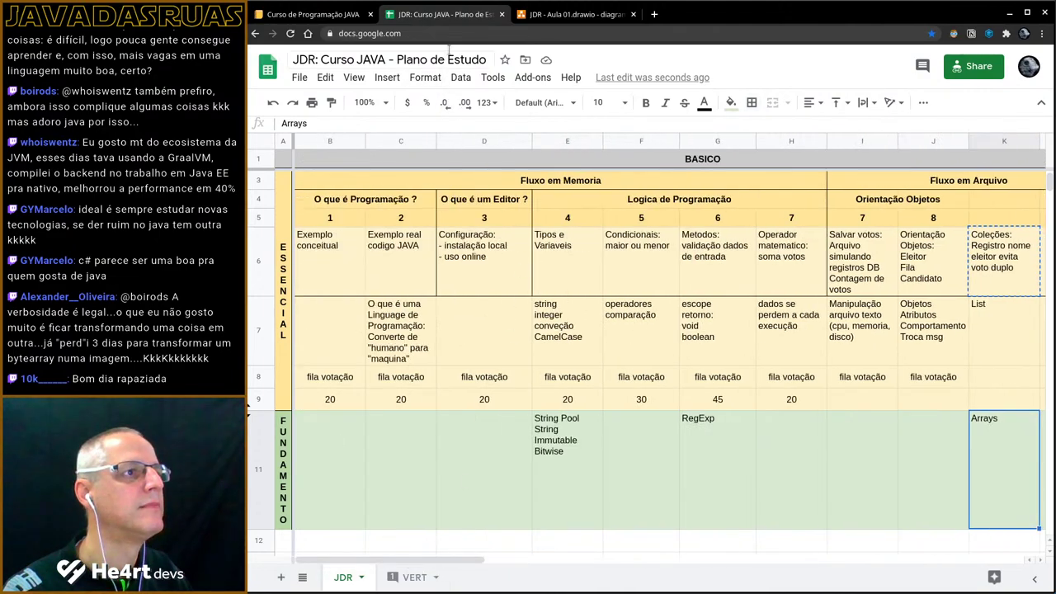
pyautogui.click(410, 578)
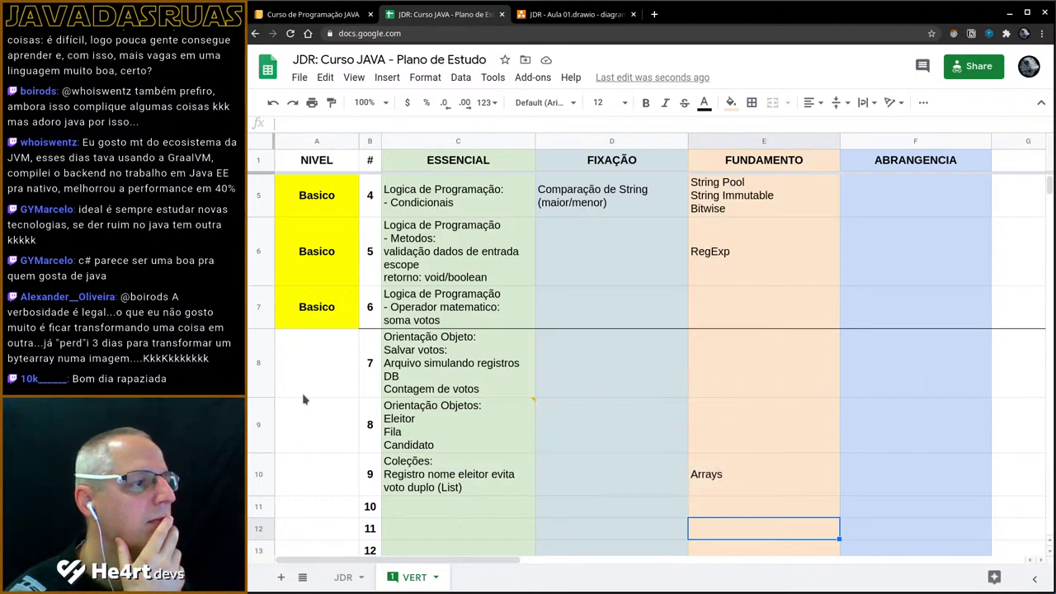
pyautogui.scroll(3, 307, 399)
pyautogui.scroll(-2, 307, 396)
pyautogui.click(327, 338)
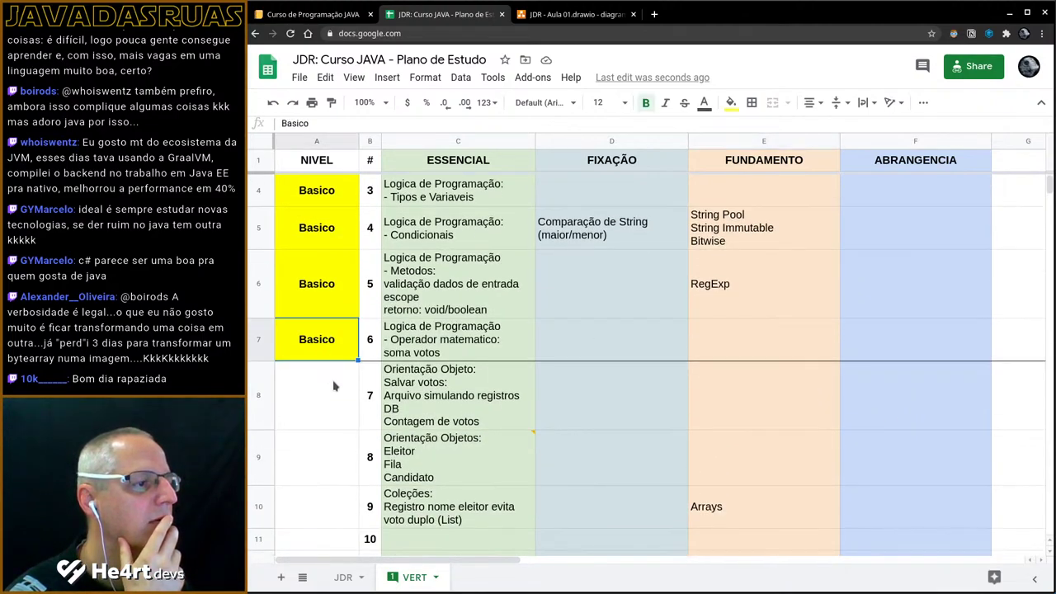
pyautogui.scroll(-1, 330, 375)
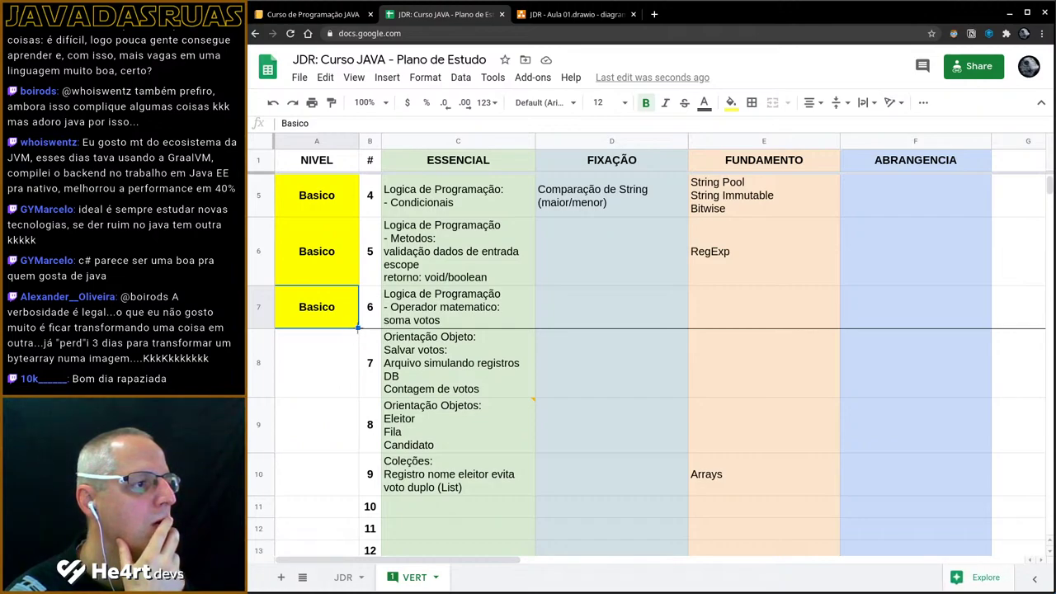
pyautogui.moveTo(358, 328); pyautogui.dragTo(350, 477)
pyautogui.click(314, 388)
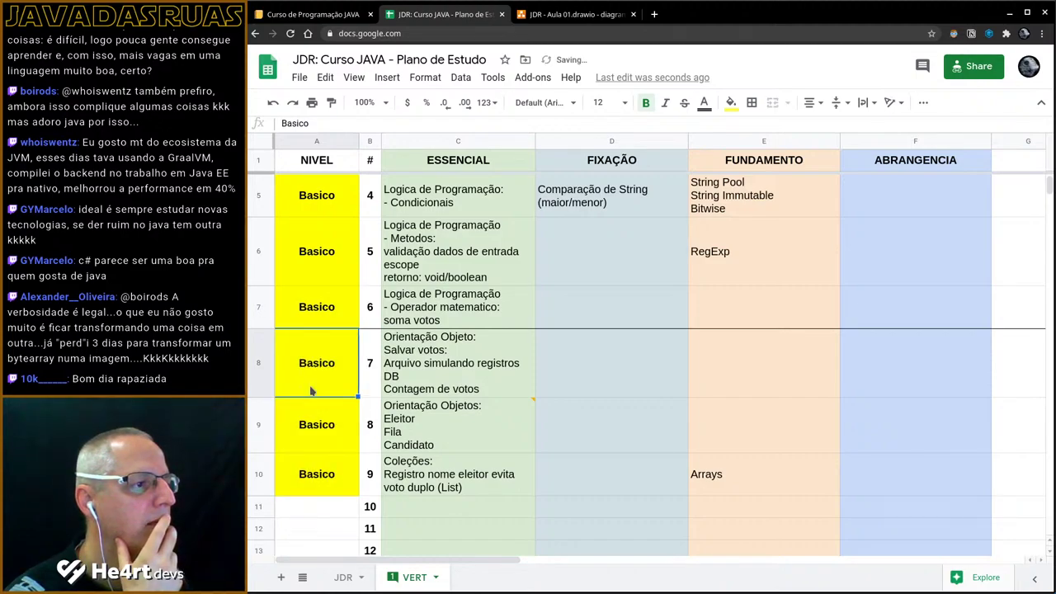
# - Apply a bottom border to the whole of row 7, lesson 6, in the VERT sheet
pyautogui.click(321, 315)
pyautogui.click(260, 306)
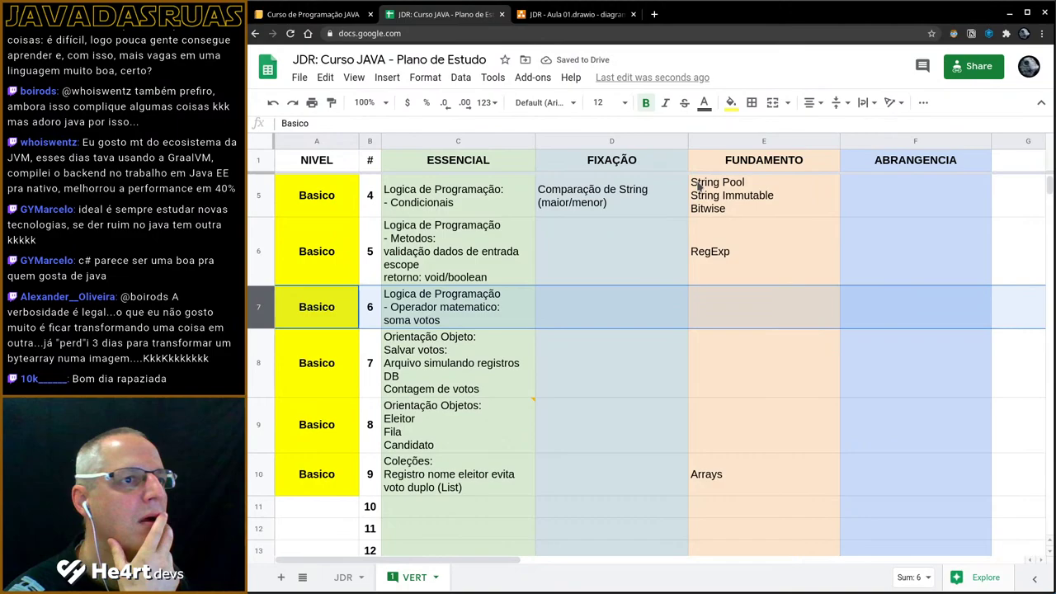
pyautogui.click(752, 102)
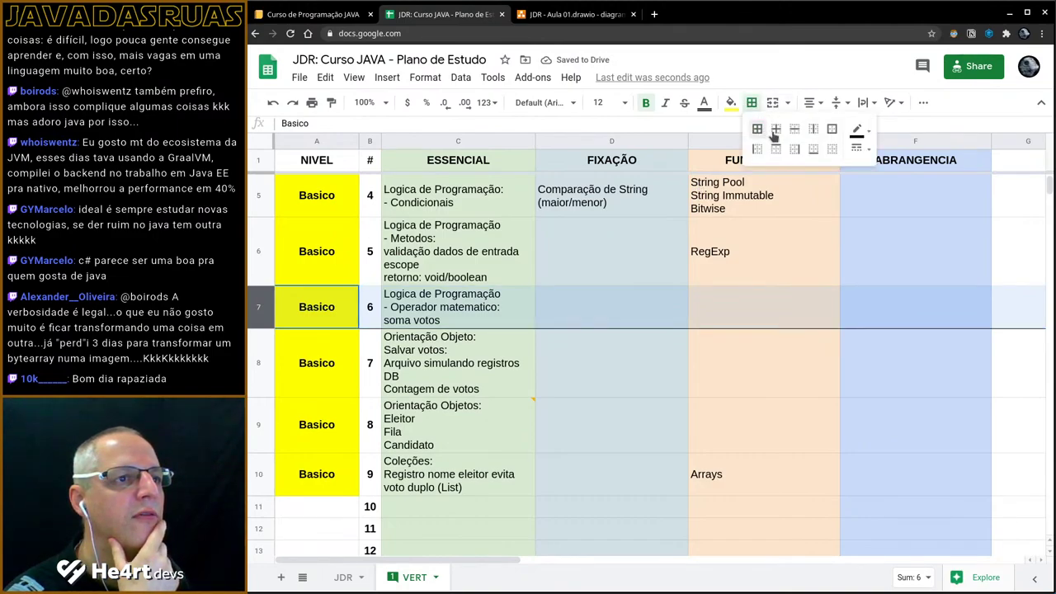
pyautogui.click(813, 150)
pyautogui.click(724, 243)
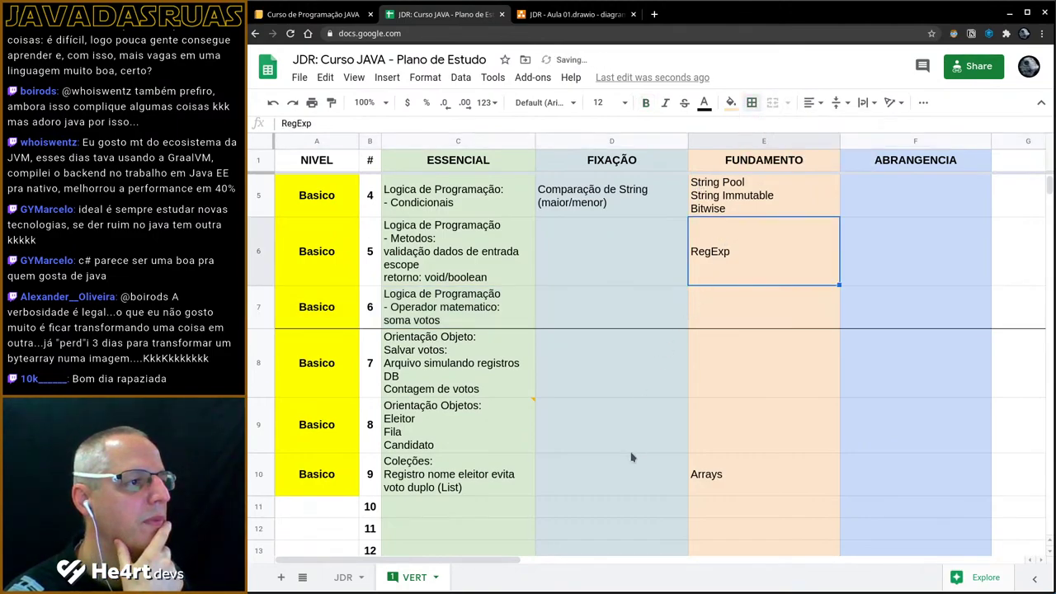
# - Review the VERT lessons up to Coleções against the topics following it in the JDR sheet, such as JVM and Banco de Dados
pyautogui.scroll(2, 632, 455)
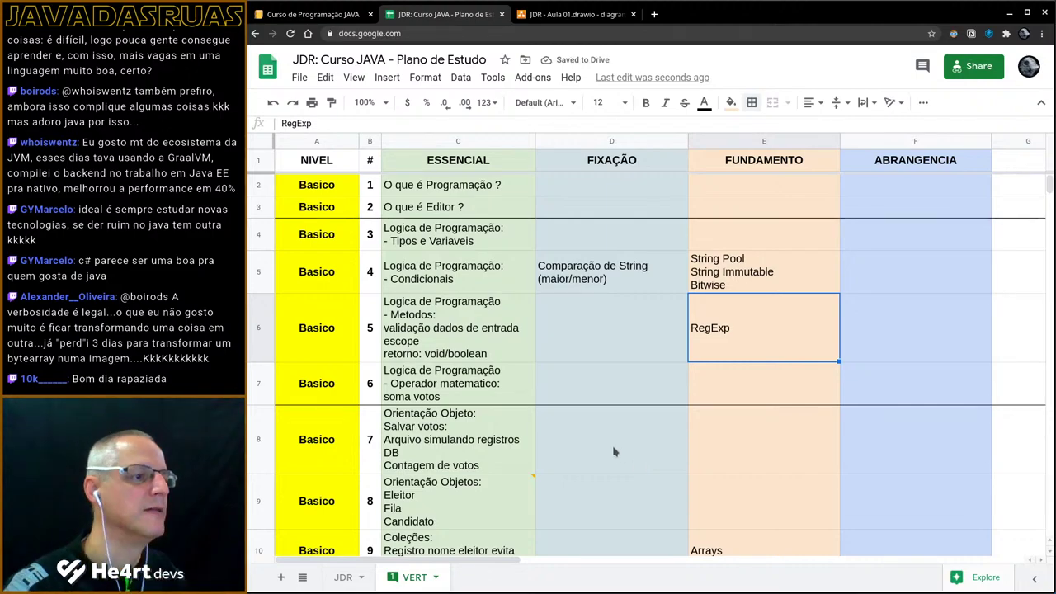
pyautogui.scroll(-3, 620, 454)
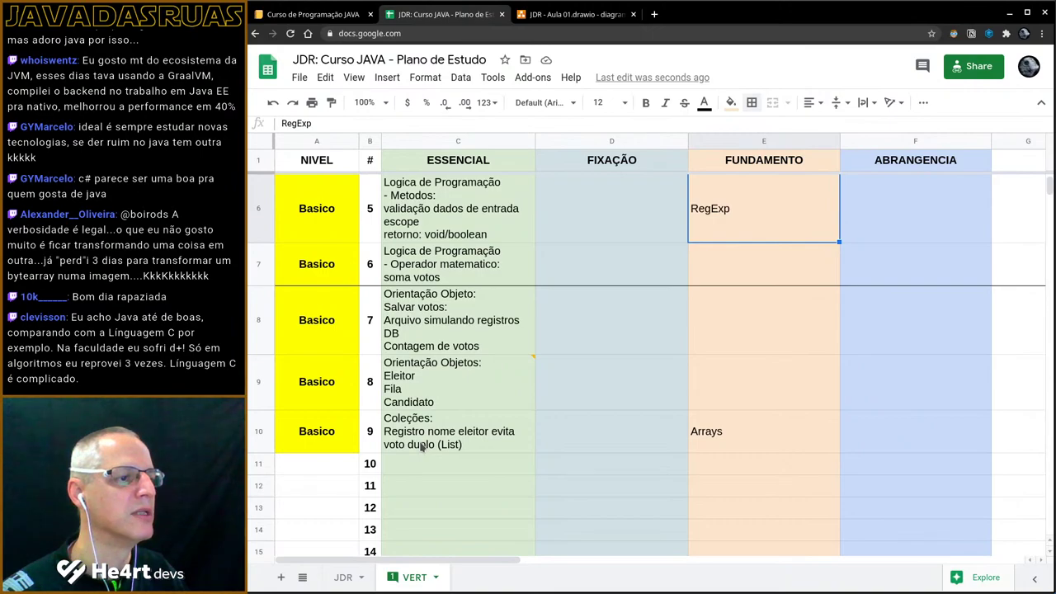
pyautogui.click(422, 446)
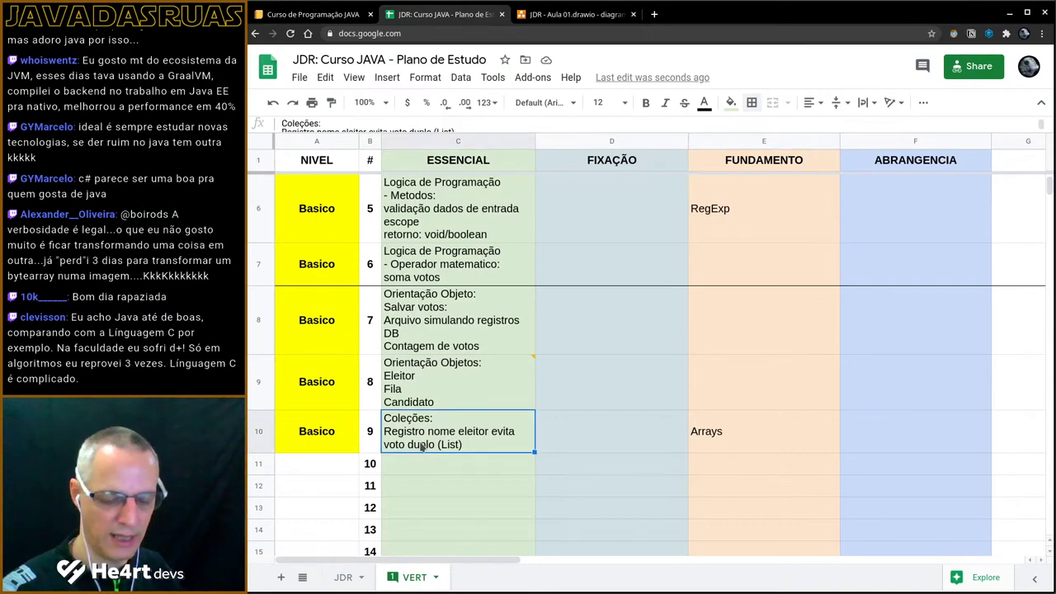
pyautogui.hotkey('ctrl', 'shift', 'pageup')
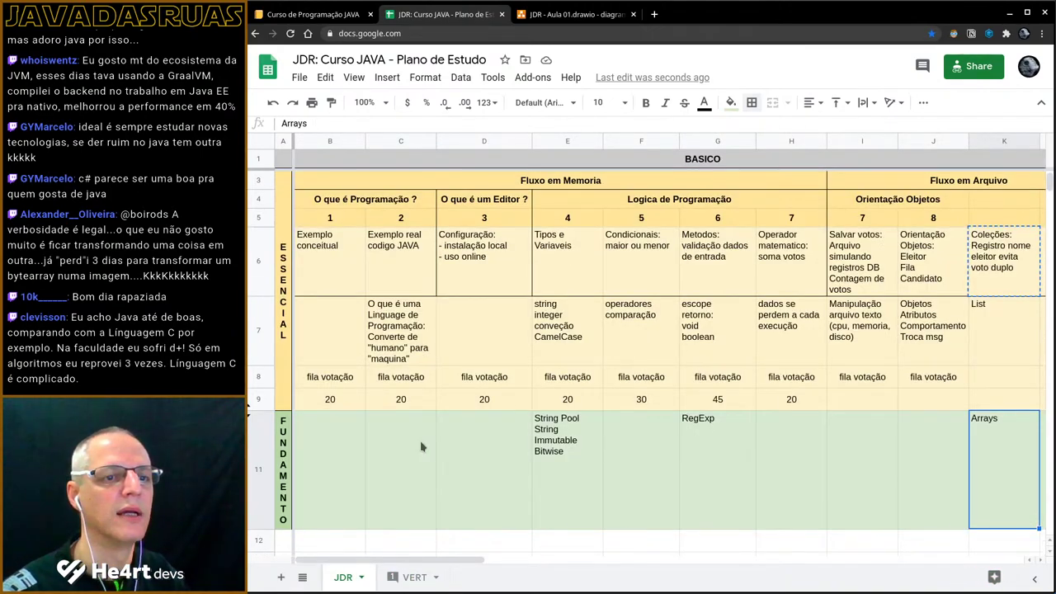
pyautogui.hscroll(2, 439, 567)
pyautogui.hscroll(4, 462, 571)
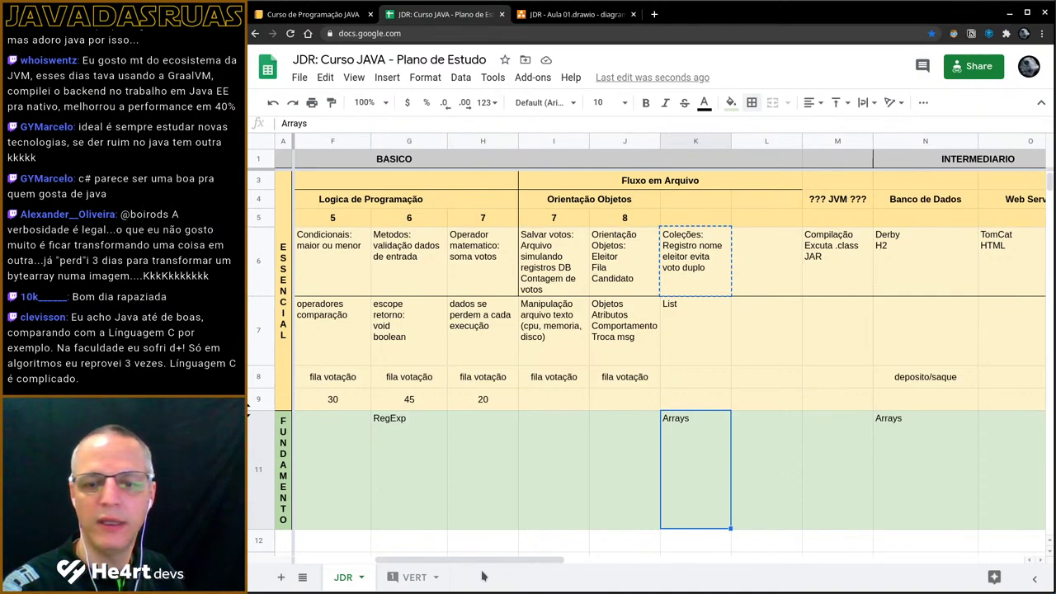
pyautogui.hotkey('ctrl', 'shift', 'pagedown')
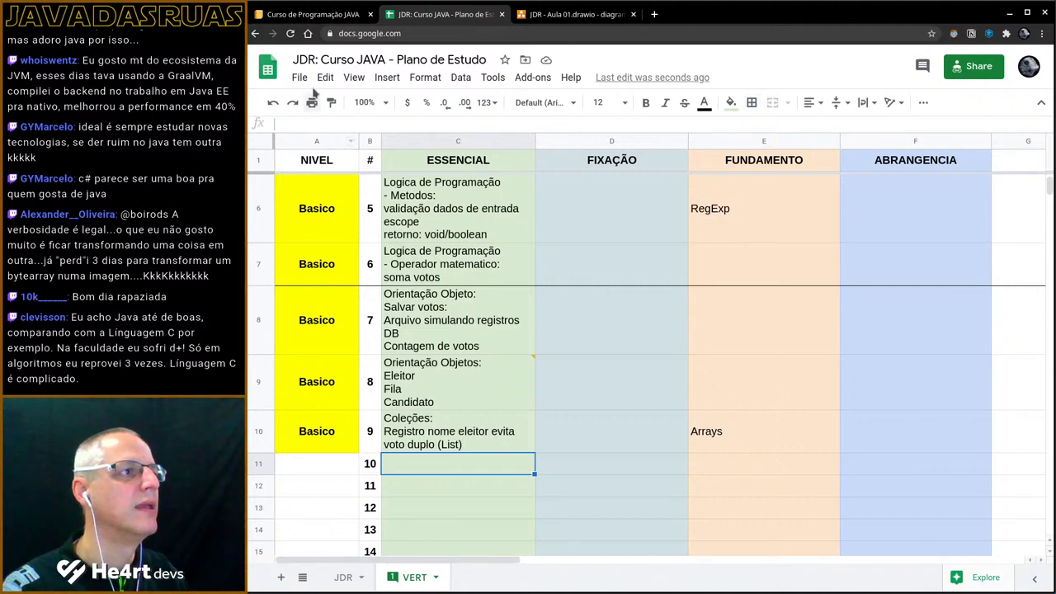
# - Switch to the Curso de Programação JAVA page in Notion and open its Visão Geral do Curso page
pyautogui.click(314, 16)
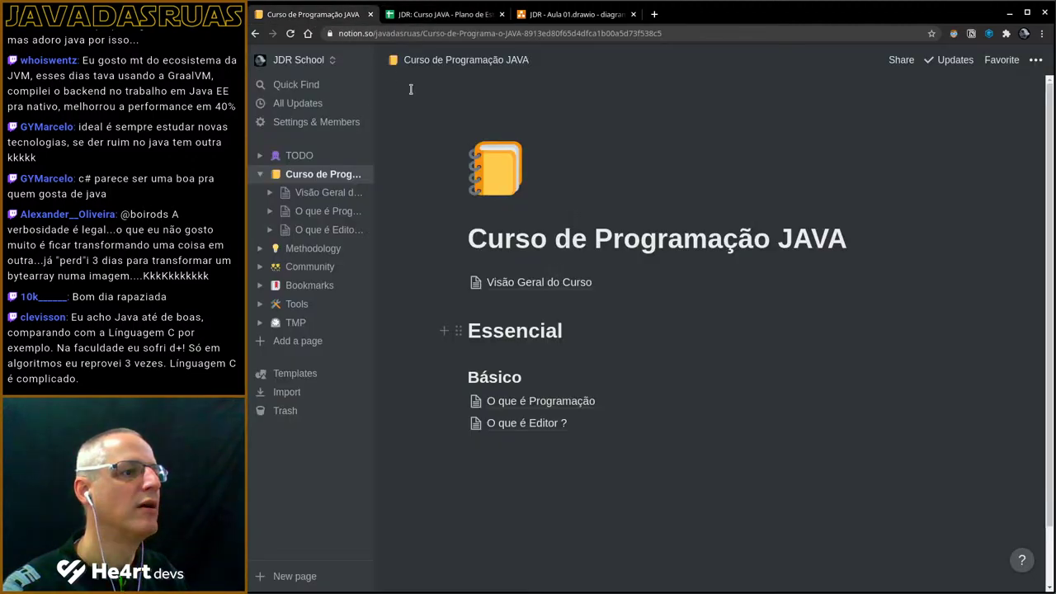
pyautogui.click(538, 283)
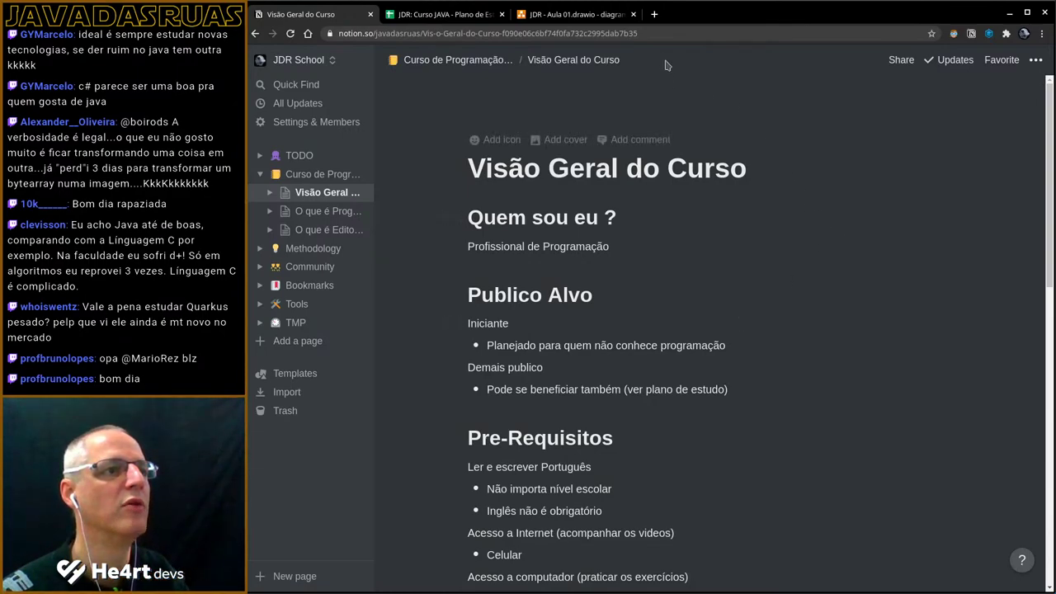
# - Search Google in a new tab for "udemy quarkus portuguese" and open the Udemy course Desenvolvimento Web com Quarkus - Básico
pyautogui.click(654, 14)
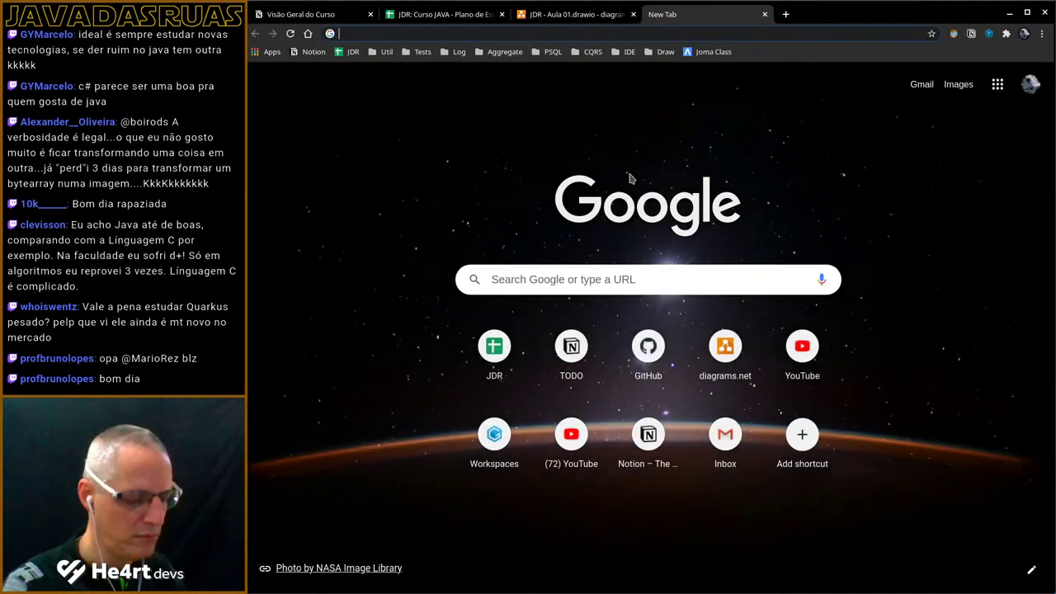
pyautogui.write('udemy quarkus')
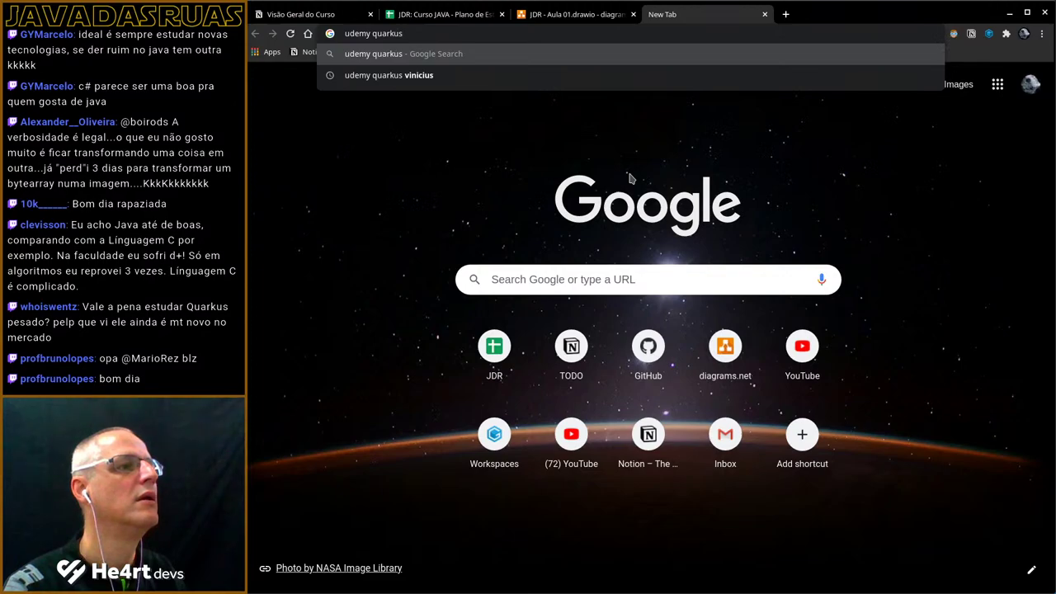
pyautogui.write(' portugues')
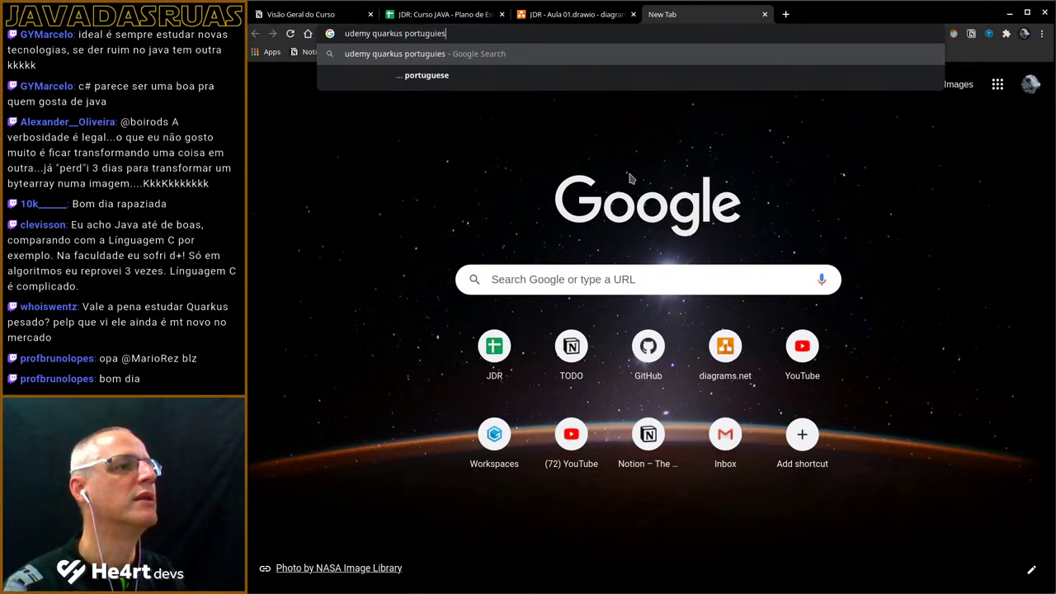
pyautogui.press('BackSpace')
pyautogui.press('BackSpace')
pyautogui.press('BackSpace')
pyautogui.write('ese')
pyautogui.press('Return')
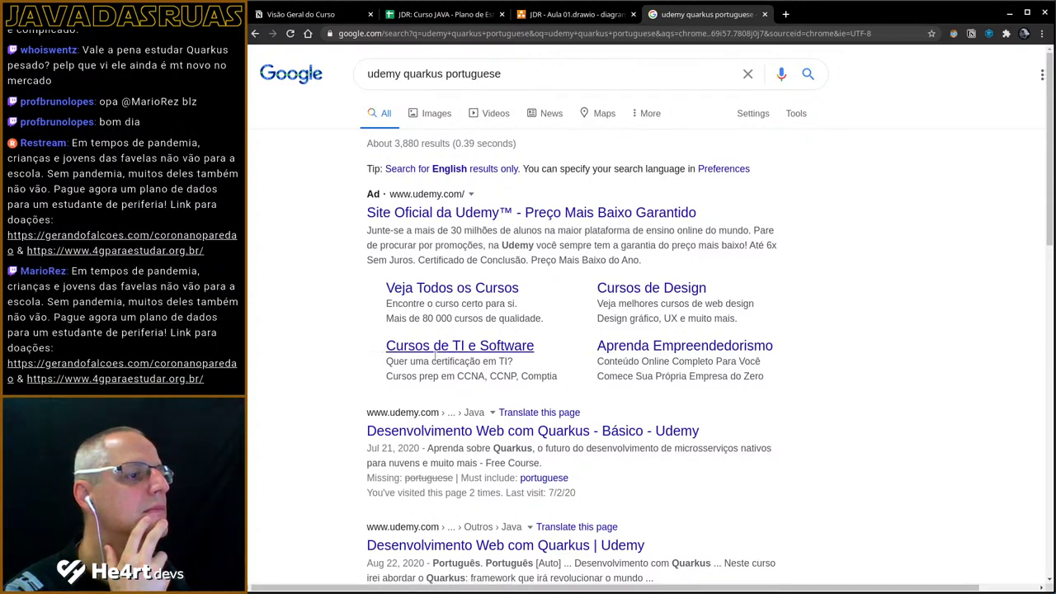
pyautogui.click(462, 431)
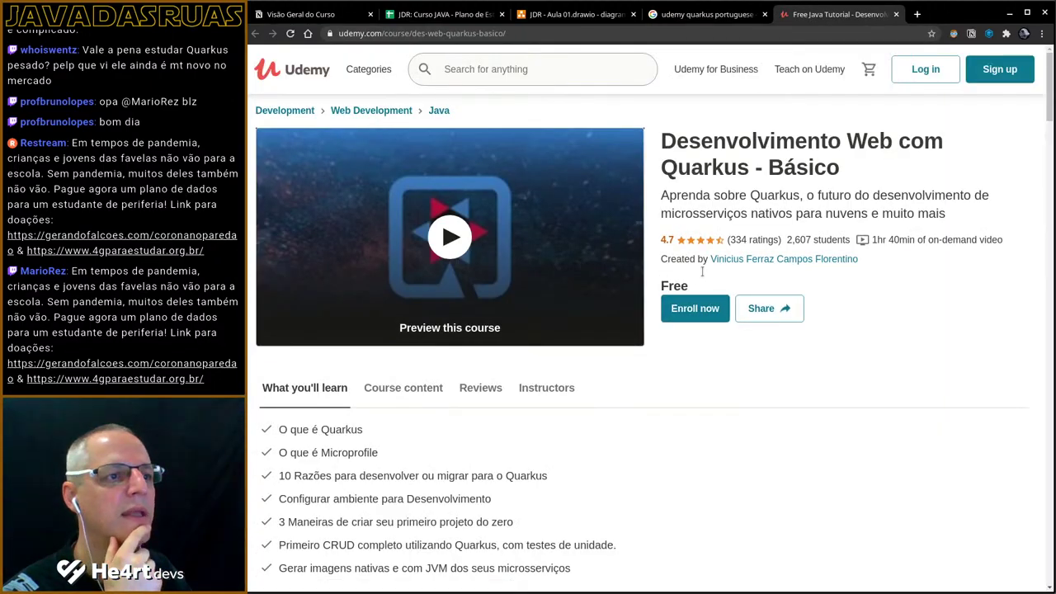
# - Check the Quarkus course instructor's profile, close it, and share the Udemy course link in the stream chat labelled "QUARKUS:"
pyautogui.click(747, 310)
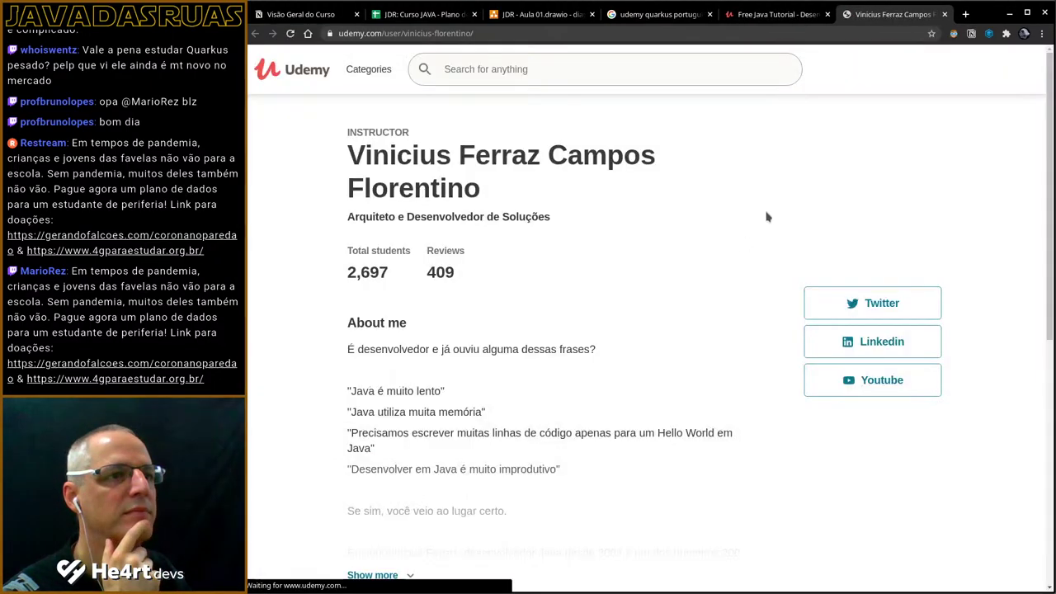
pyautogui.click(944, 14)
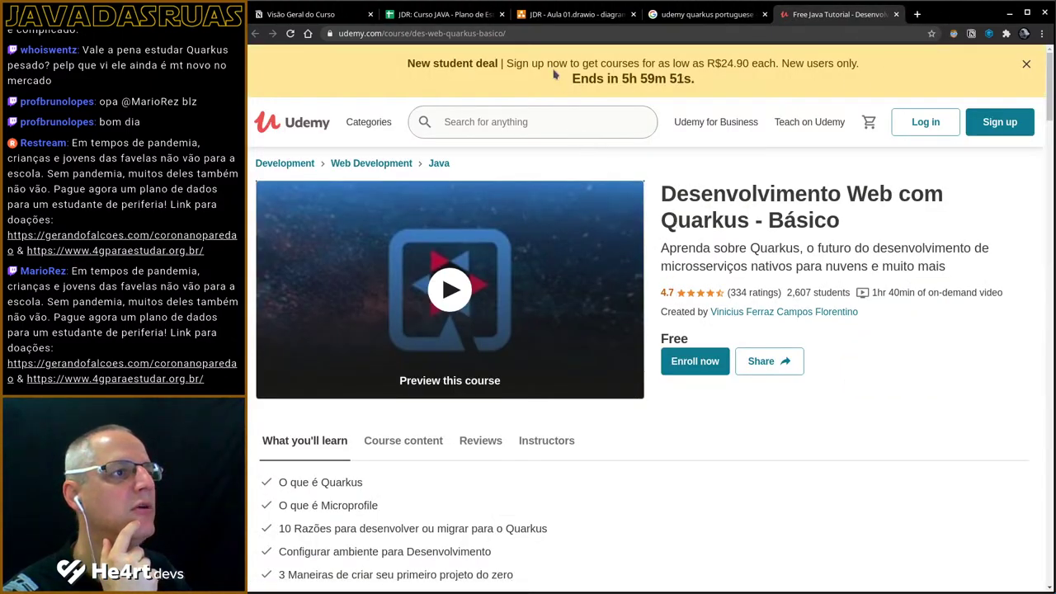
pyautogui.click(531, 34)
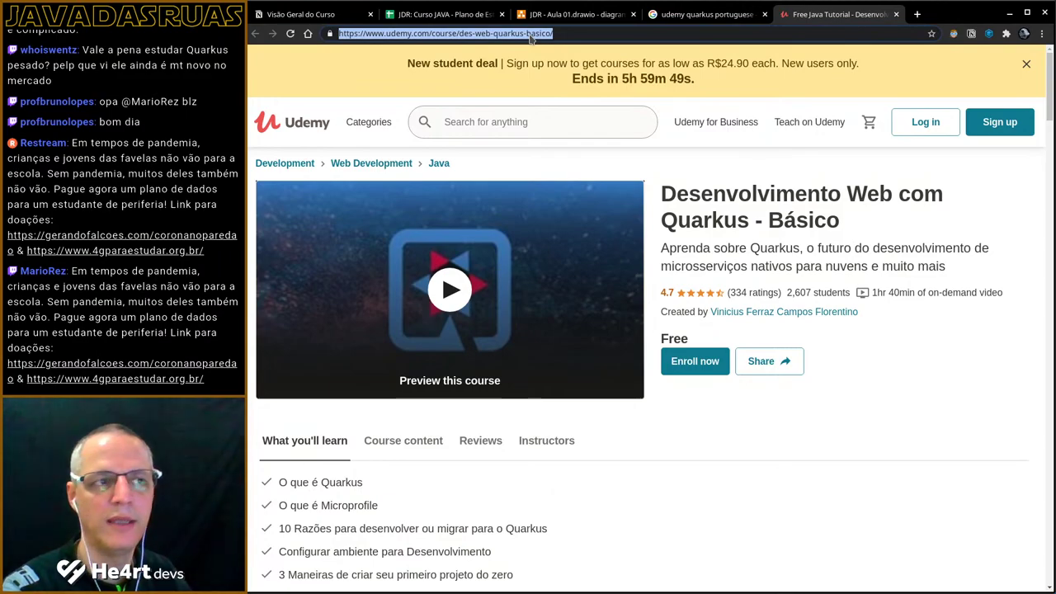
pyautogui.hotkey('alt', 'Tab')
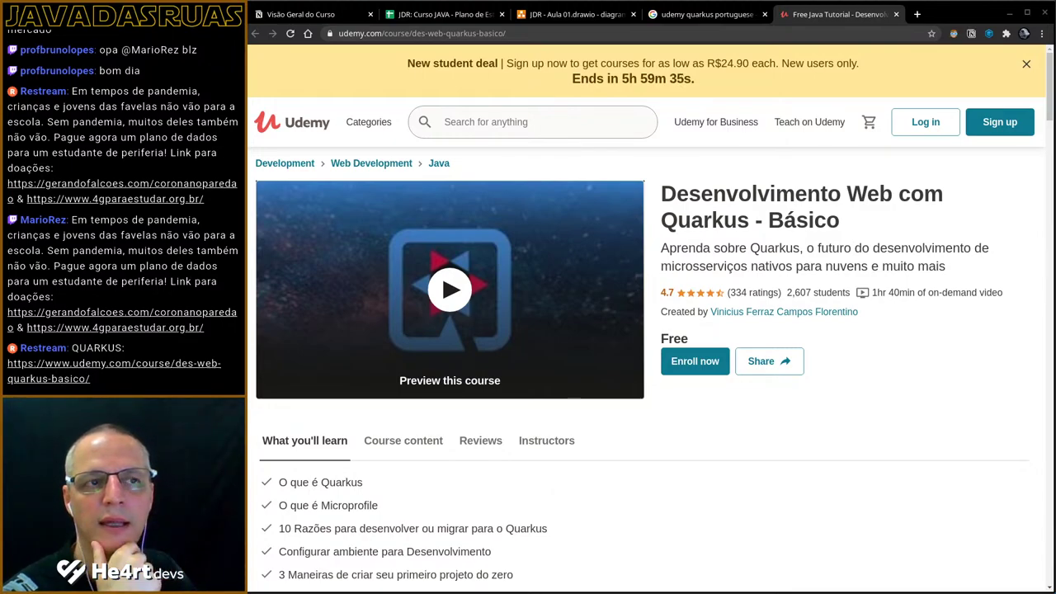
# - Open Google Slides in a new tab and go to slide 5 of the QUARKUS: The Joy of Developing presentation
pyautogui.click(917, 15)
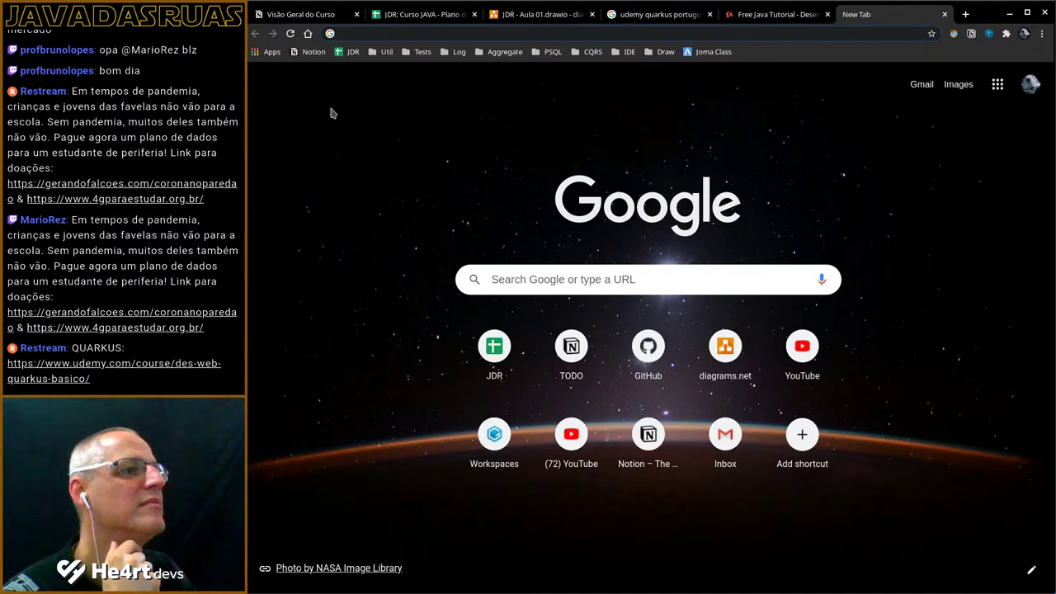
pyautogui.click(269, 52)
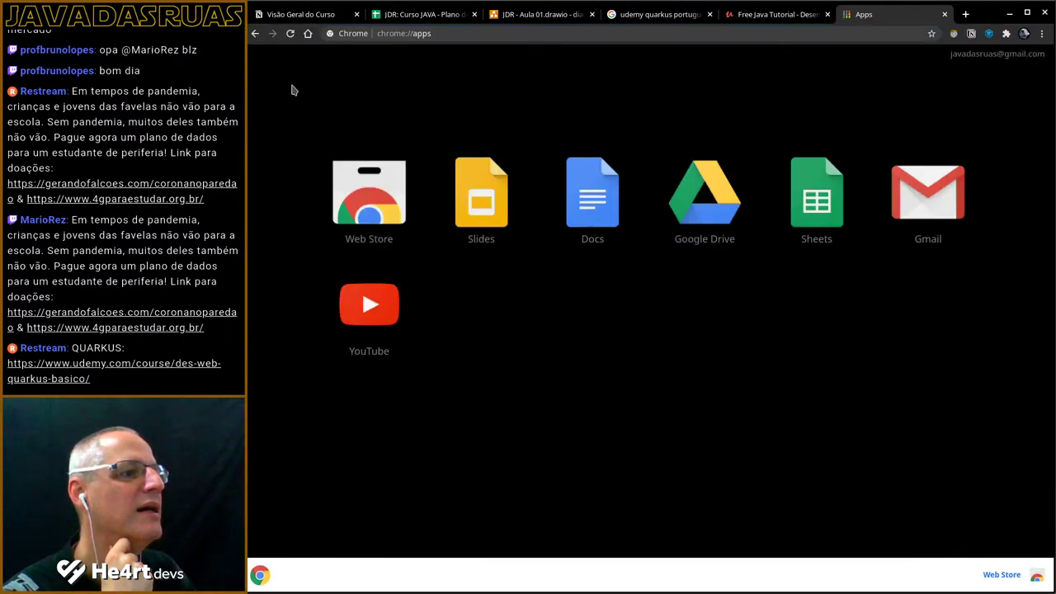
pyautogui.click(485, 217)
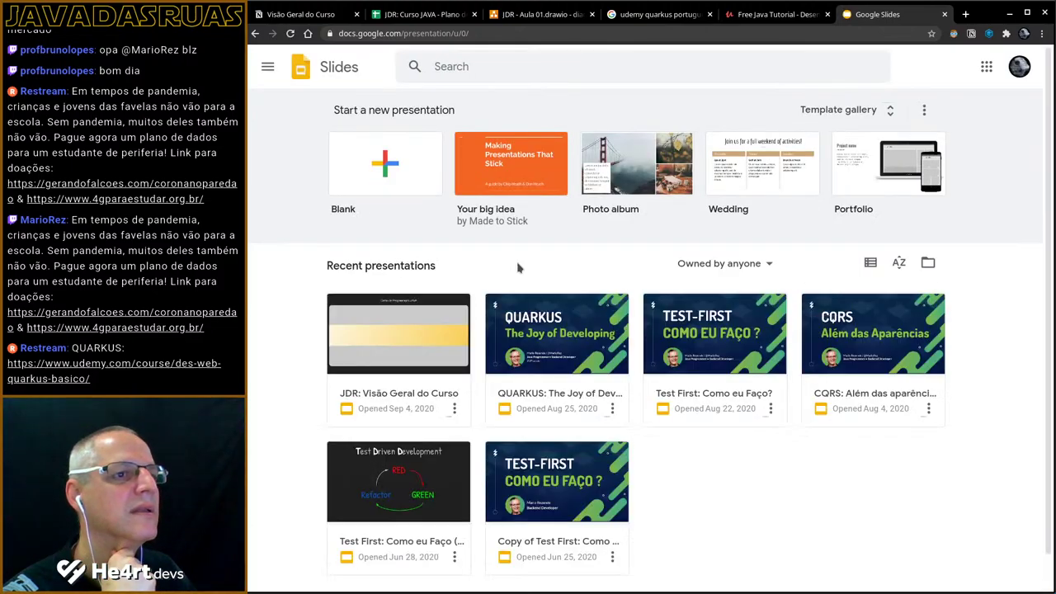
pyautogui.click(551, 338)
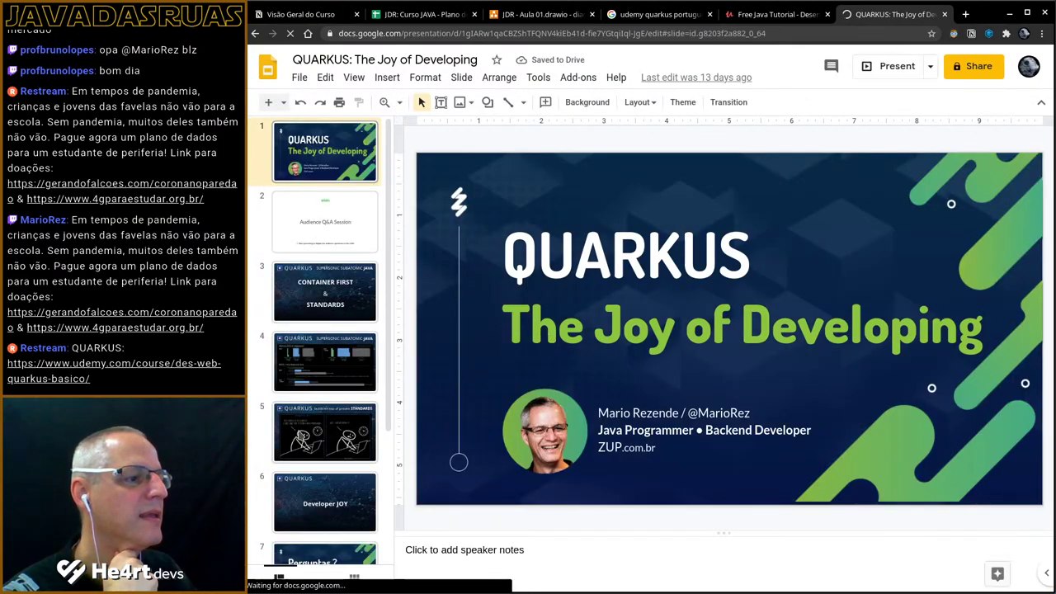
pyautogui.click(301, 434)
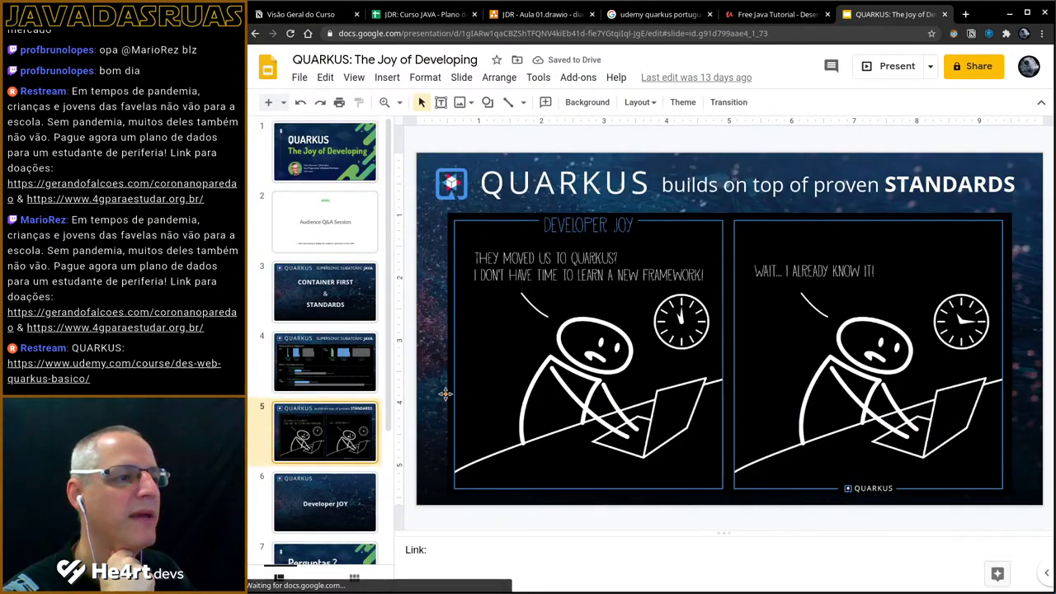
# - Open the presentation's print preview and enlarge the page "QUARKUS builds on top of proven STANDARDS" to read its comic
pyautogui.click(353, 77)
pyautogui.click(300, 78)
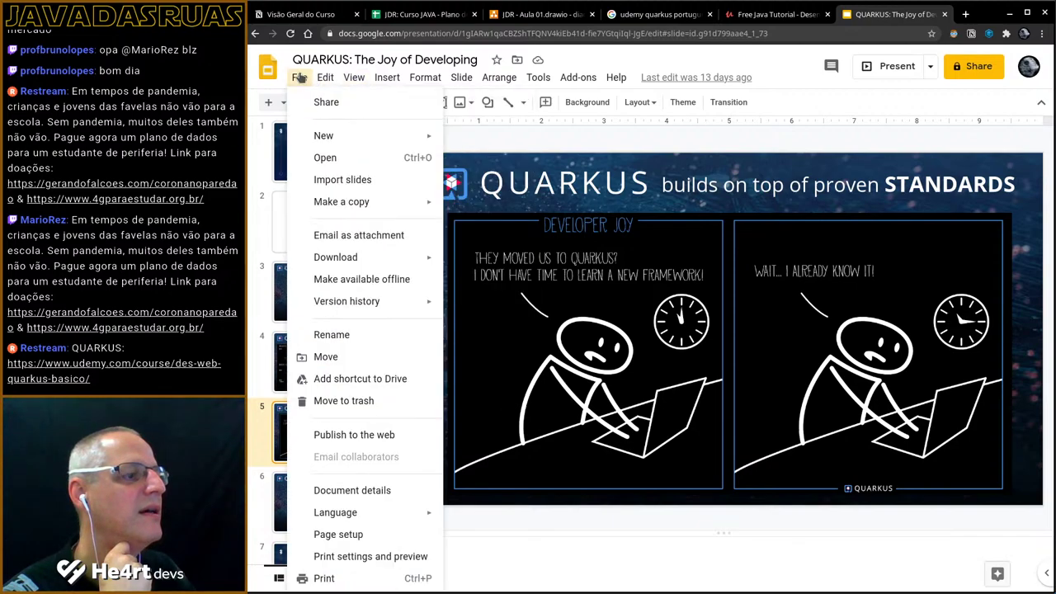
pyautogui.click(317, 556)
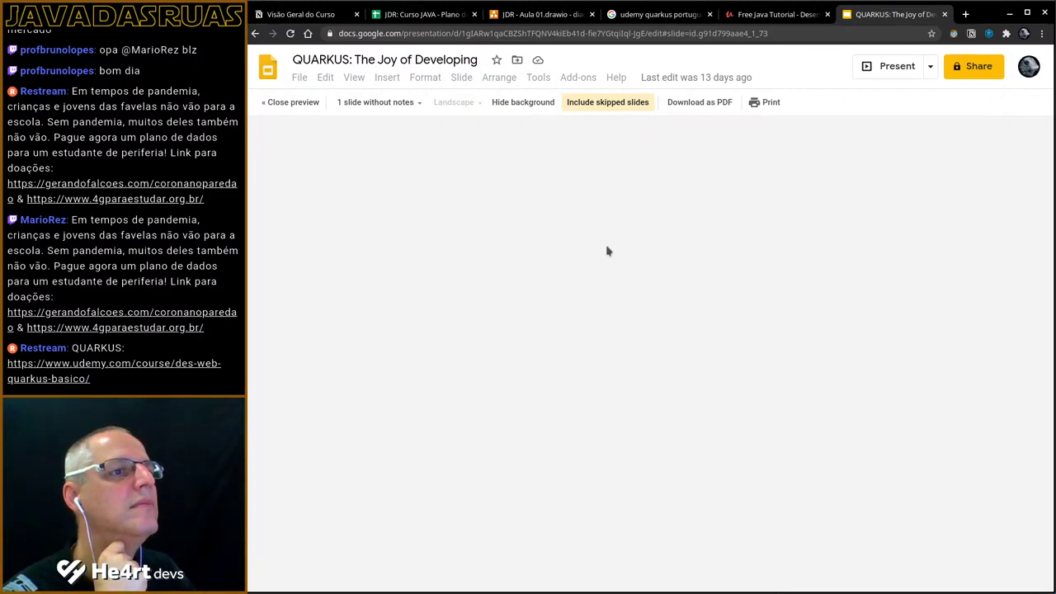
pyautogui.scroll(-2, 693, 315)
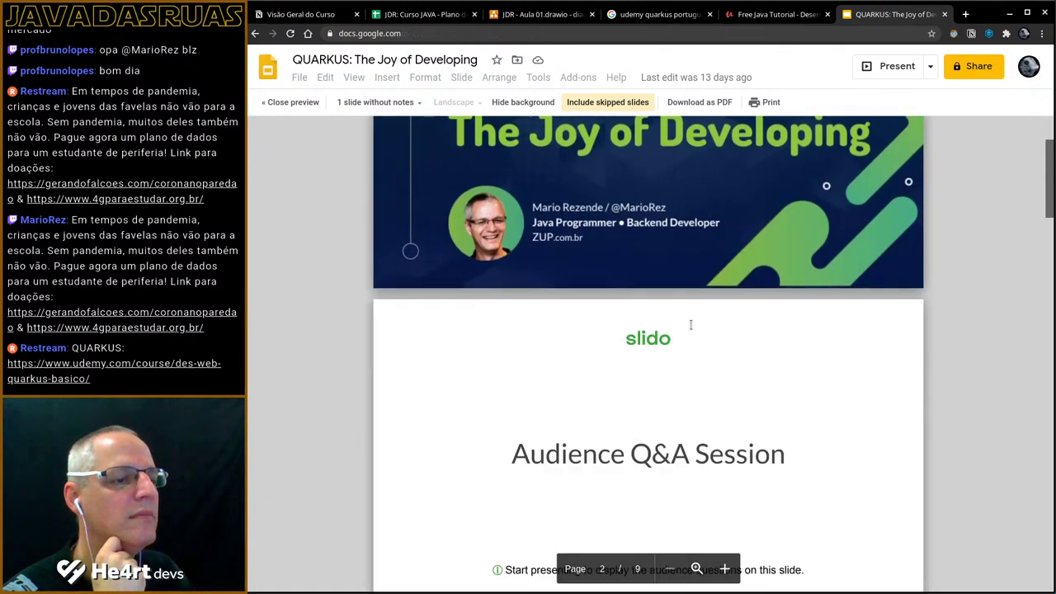
pyautogui.scroll(-12, 690, 325)
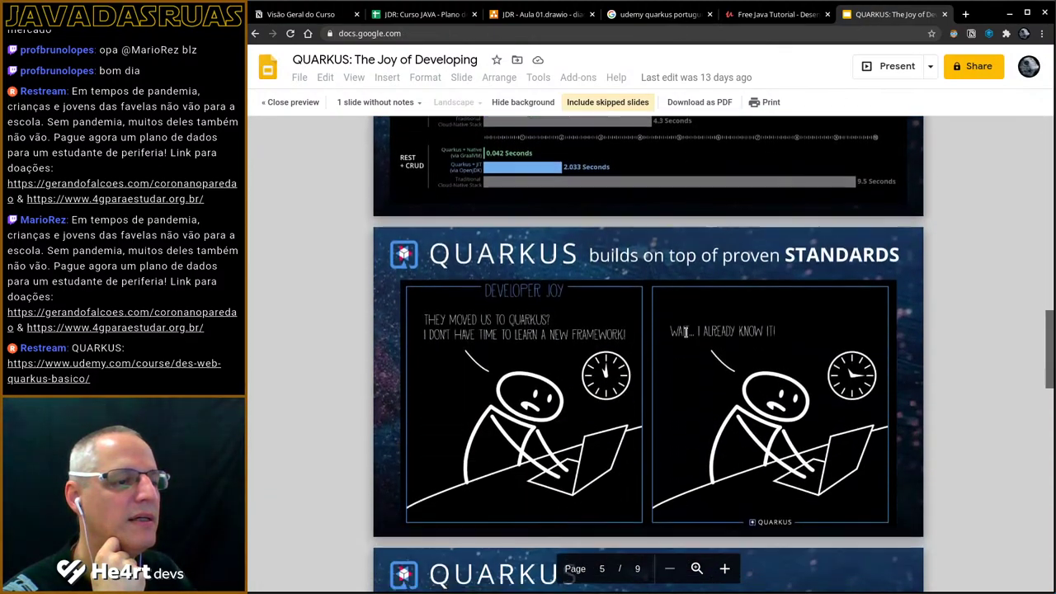
pyautogui.scroll(-3, 685, 331)
pyautogui.click(696, 568)
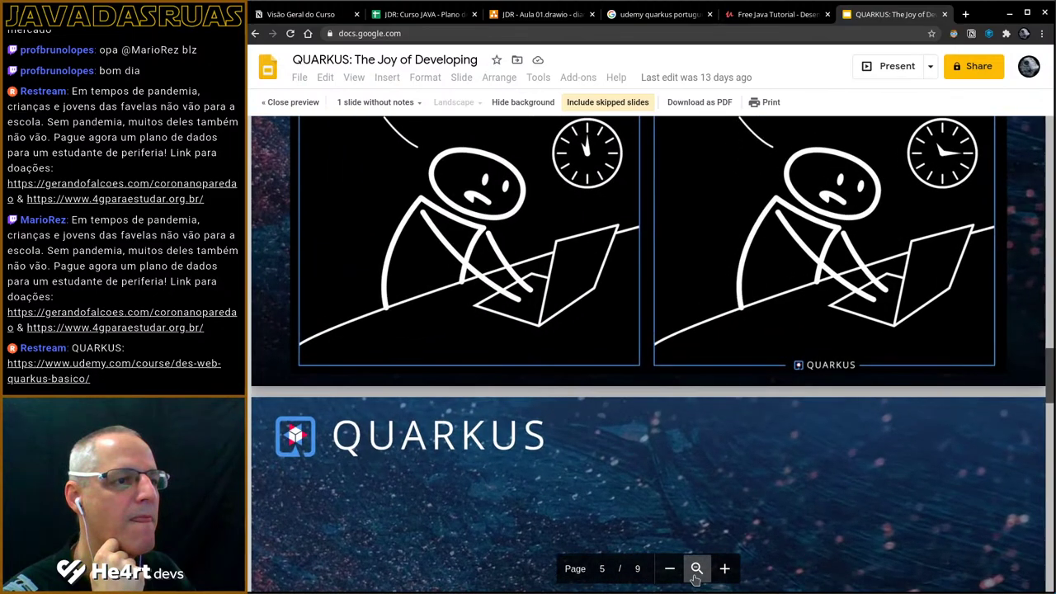
pyautogui.click(697, 569)
pyautogui.click(696, 569)
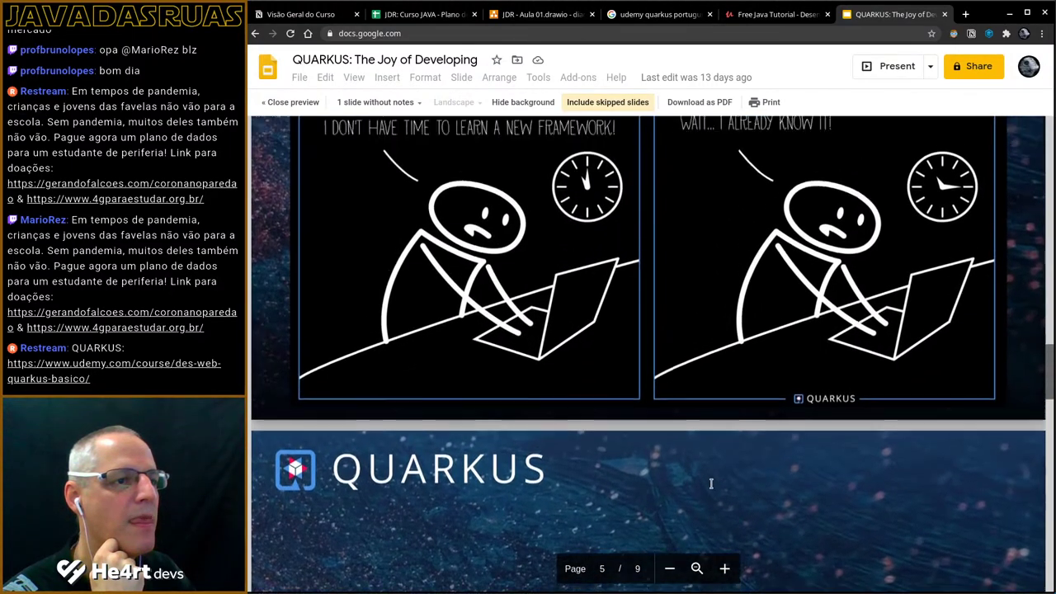
pyautogui.scroll(2, 711, 483)
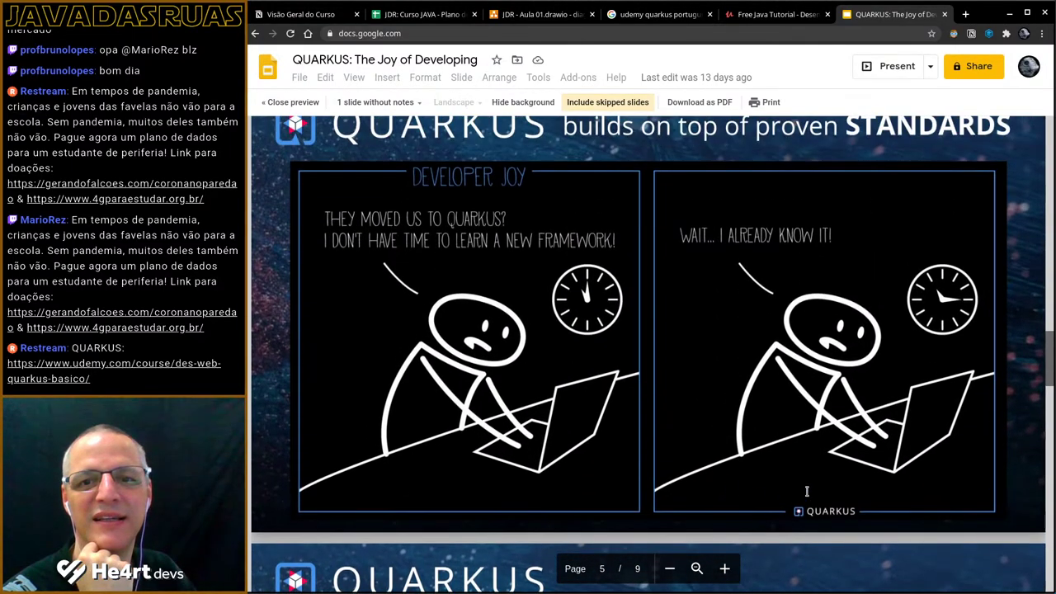
pyautogui.scroll(1, 807, 491)
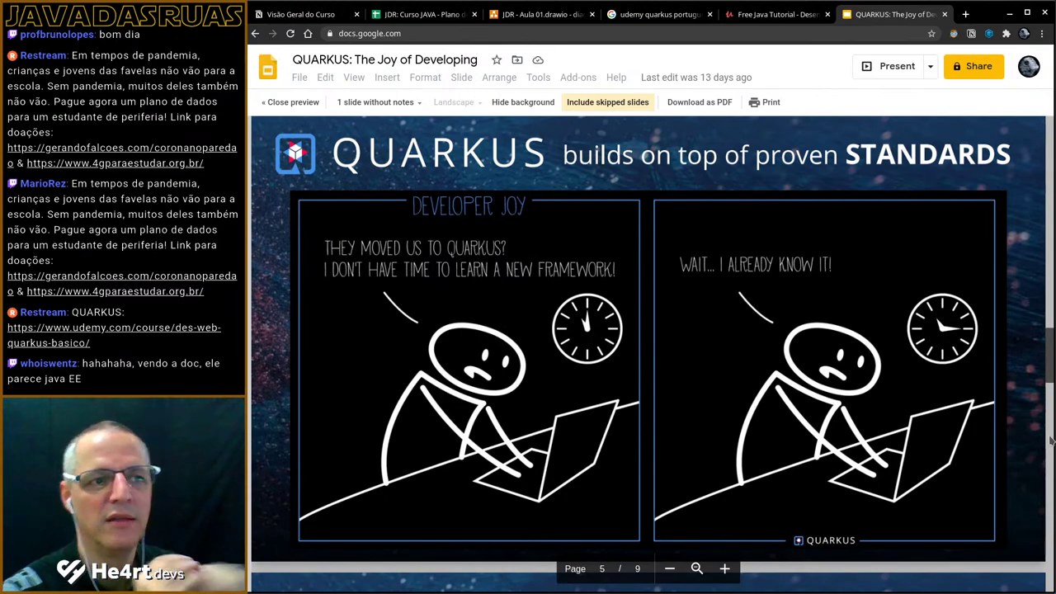
# - Examine the memory and boot time comparison charts on the SUPERSONIC SUBATOMIC JAVA slide
pyautogui.scroll(3, 858, 375)
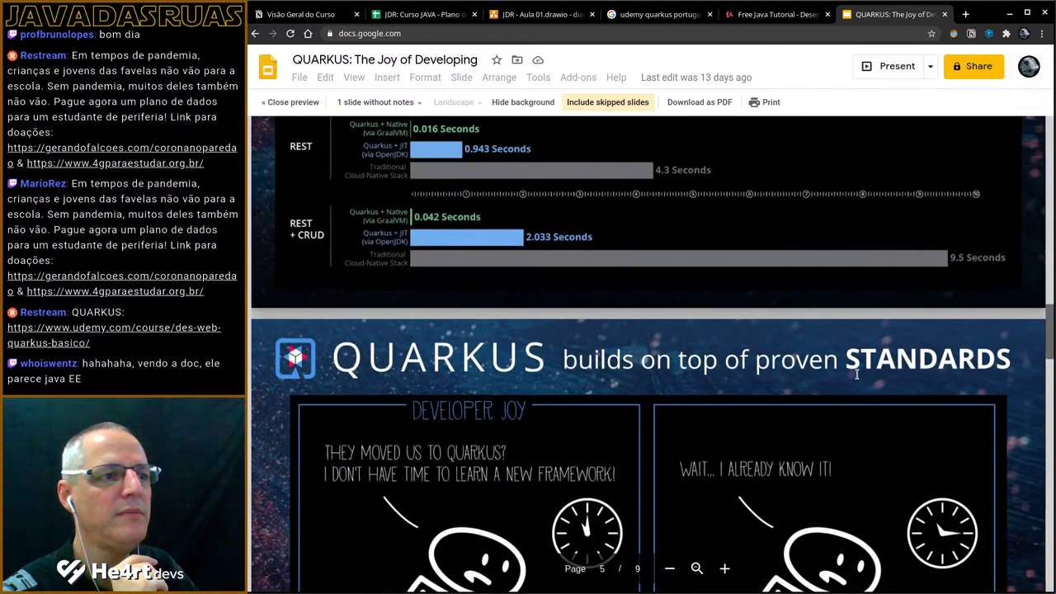
pyautogui.scroll(5, 858, 375)
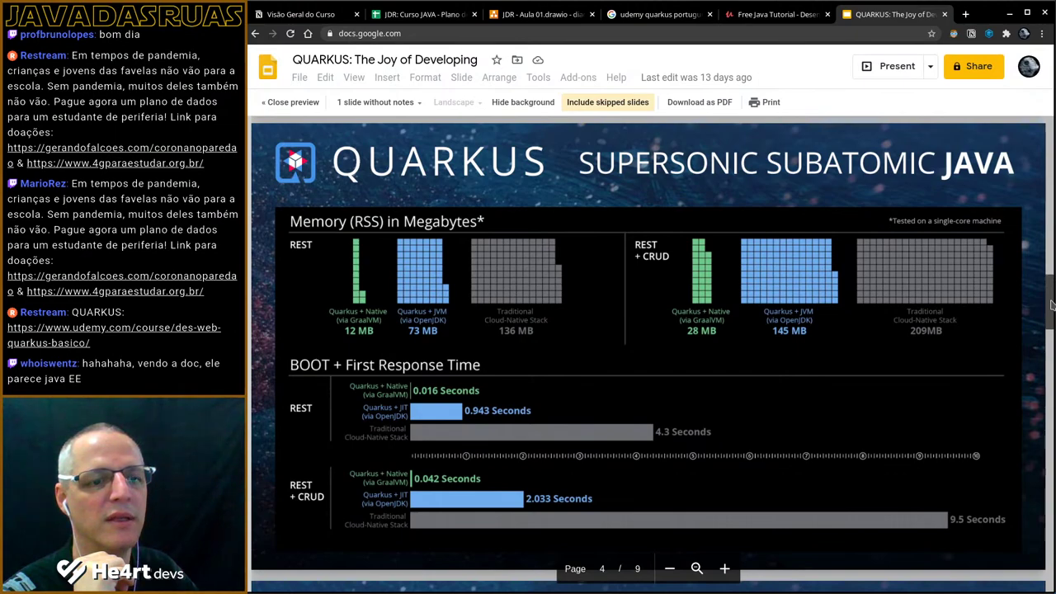
pyautogui.scroll(-1, 1052, 305)
pyautogui.scroll(1, 1052, 305)
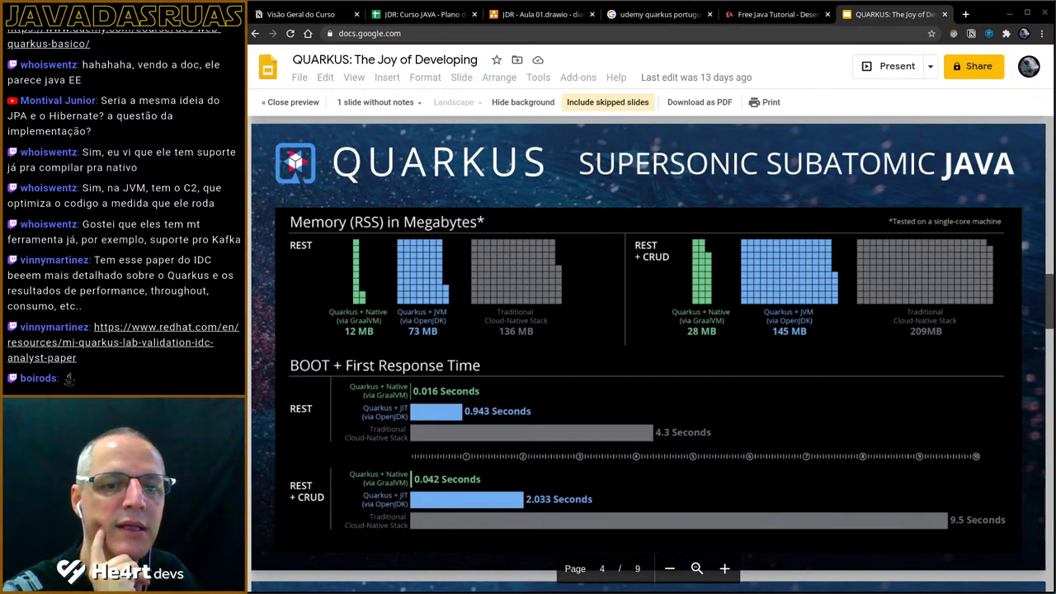
# - Open the Red Hat Quarkus Lab Validation page linked in the chat in a new tab and open its report PDF
pyautogui.moveTo(1055, 330); pyautogui.dragTo(964, 16)
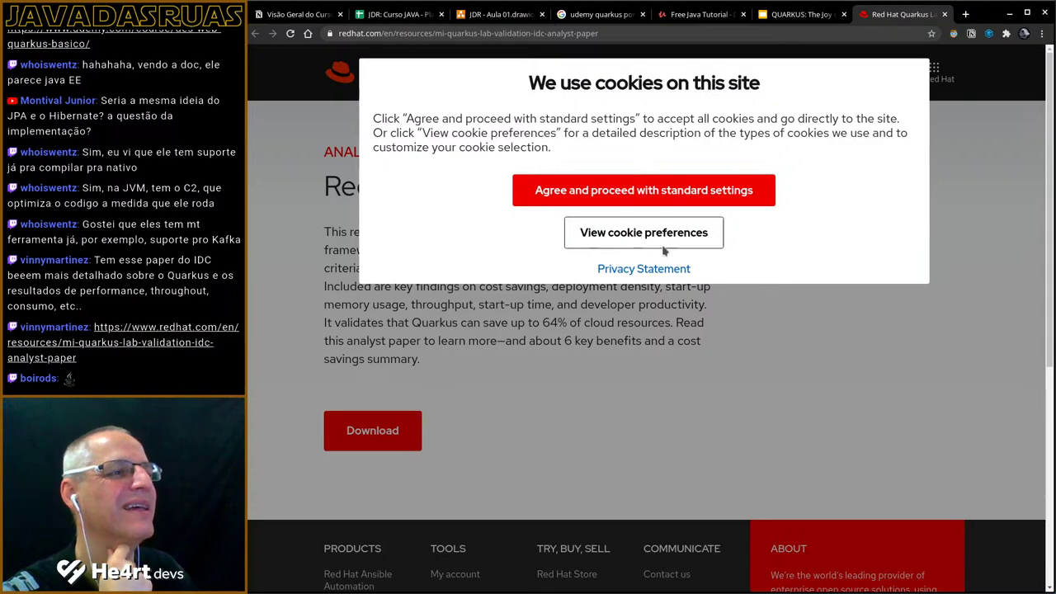
pyautogui.press('F5')
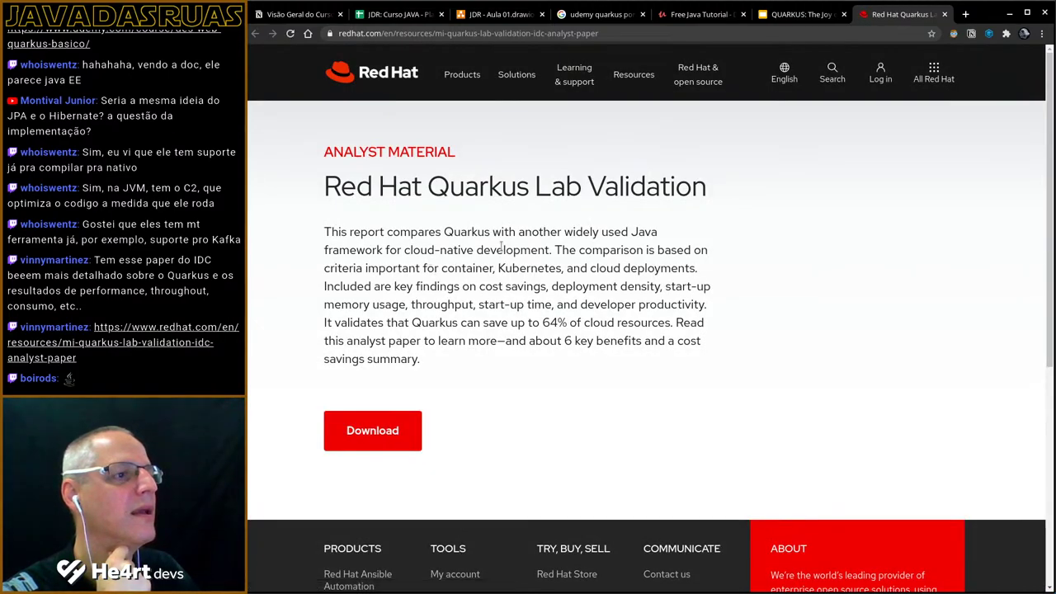
pyautogui.scroll(-2, 509, 251)
pyautogui.scroll(2, 509, 252)
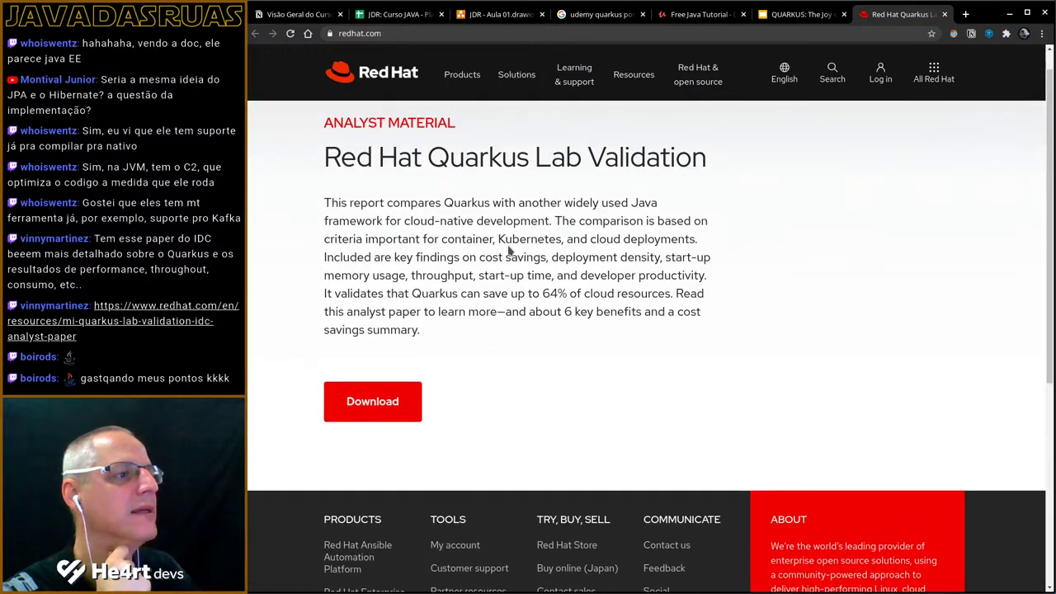
pyautogui.click(378, 401)
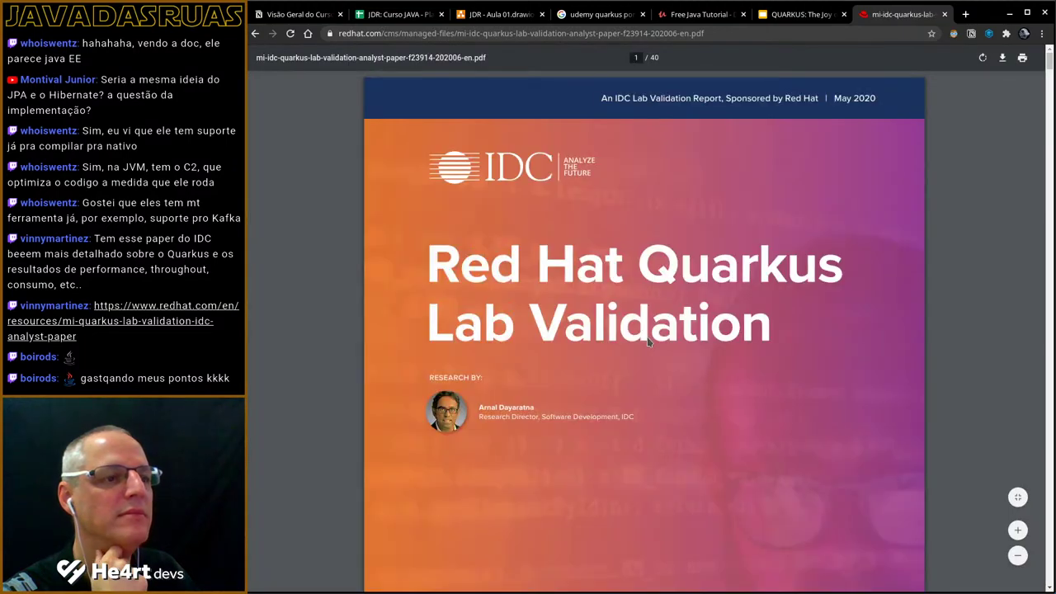
# - Skim the Quarkus lab validation report from the cover through the Executive Summary, Key Findings and Methodology
pyautogui.scroll(-2, 938, 255)
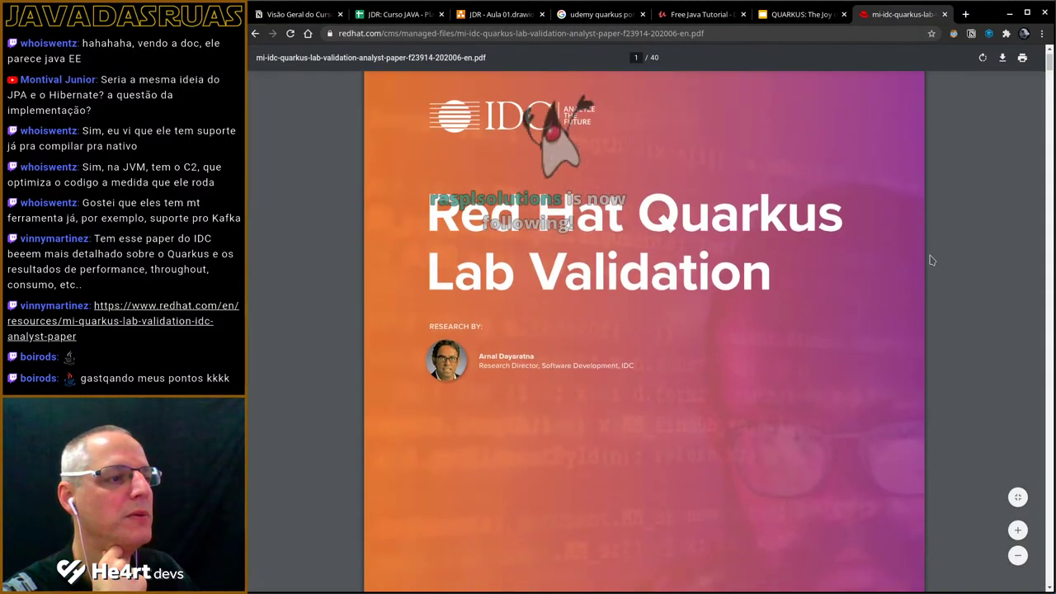
pyautogui.scroll(-10, 930, 262)
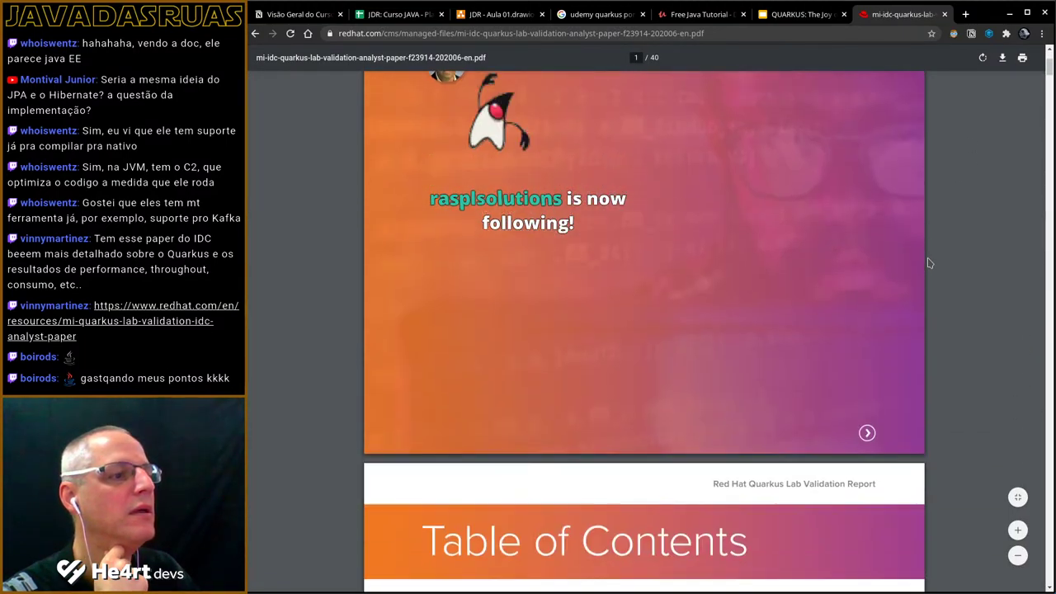
pyautogui.scroll(-10, 926, 280)
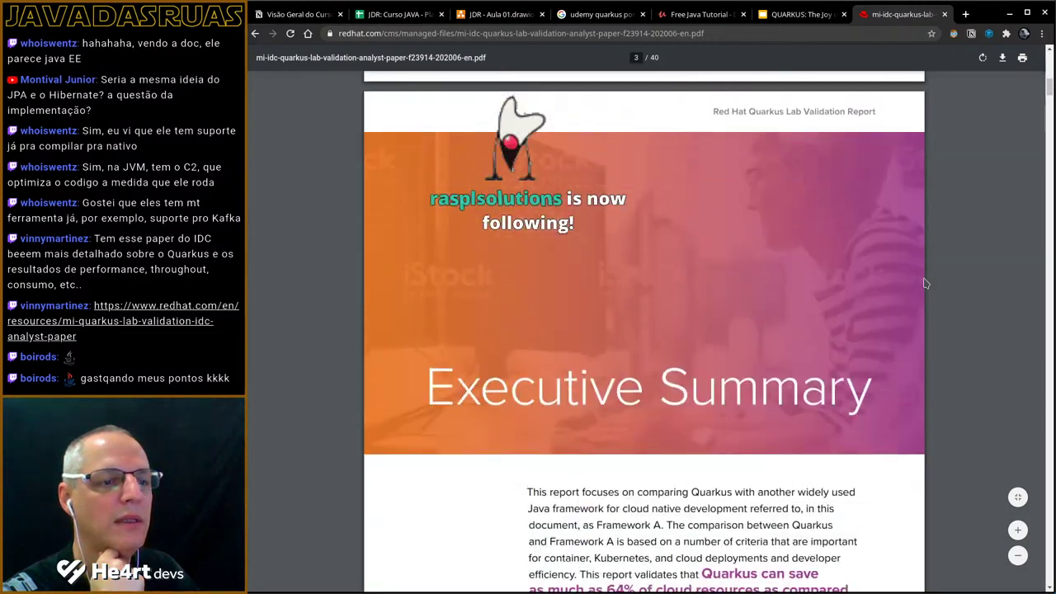
pyautogui.scroll(-4, 926, 283)
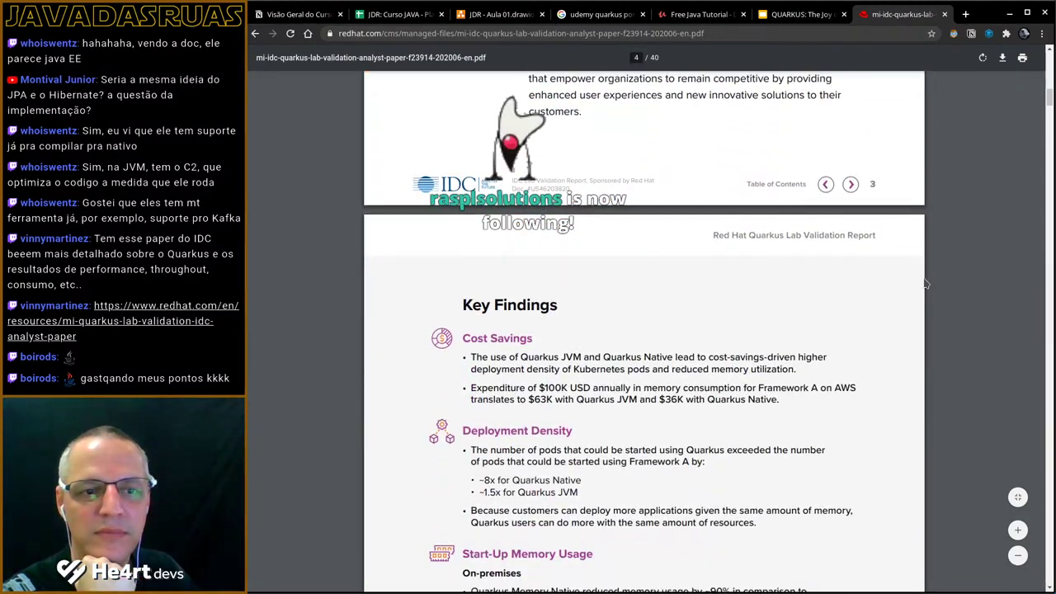
pyautogui.scroll(-10, 926, 283)
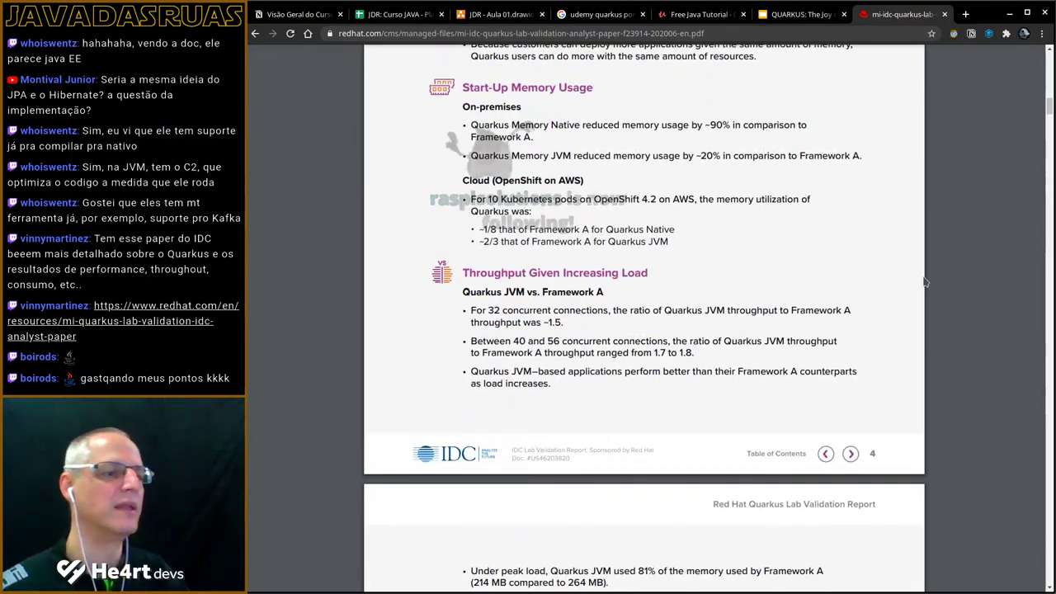
pyautogui.scroll(-7, 926, 283)
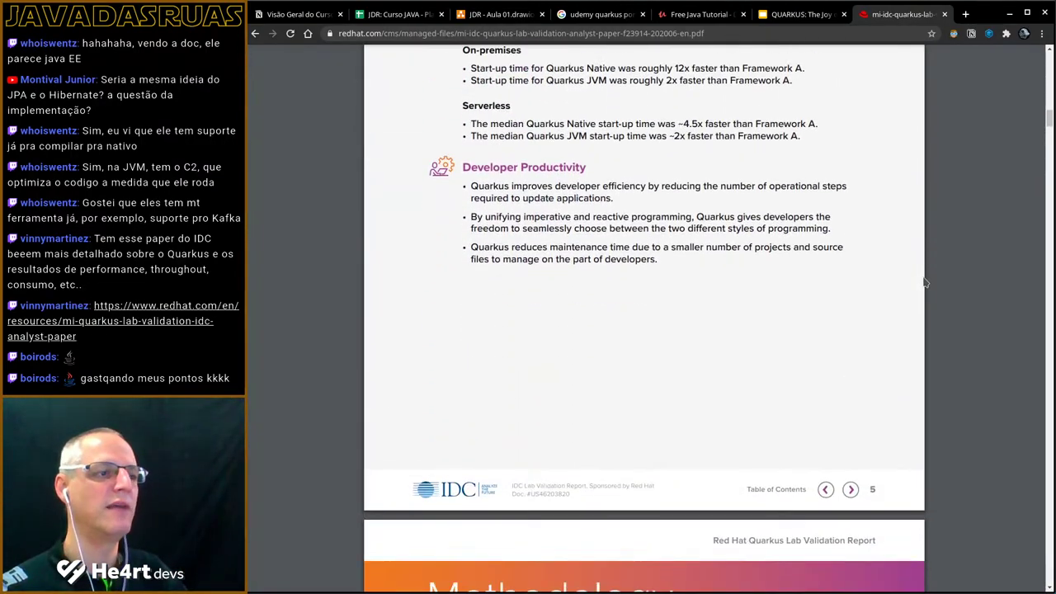
pyautogui.scroll(-12, 960, 326)
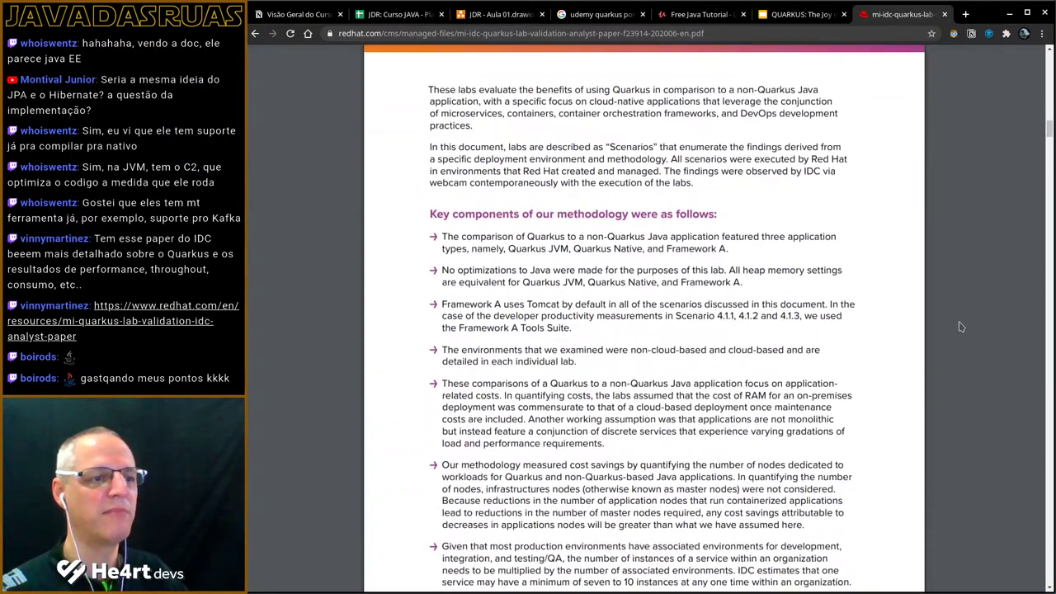
pyautogui.scroll(-12, 960, 327)
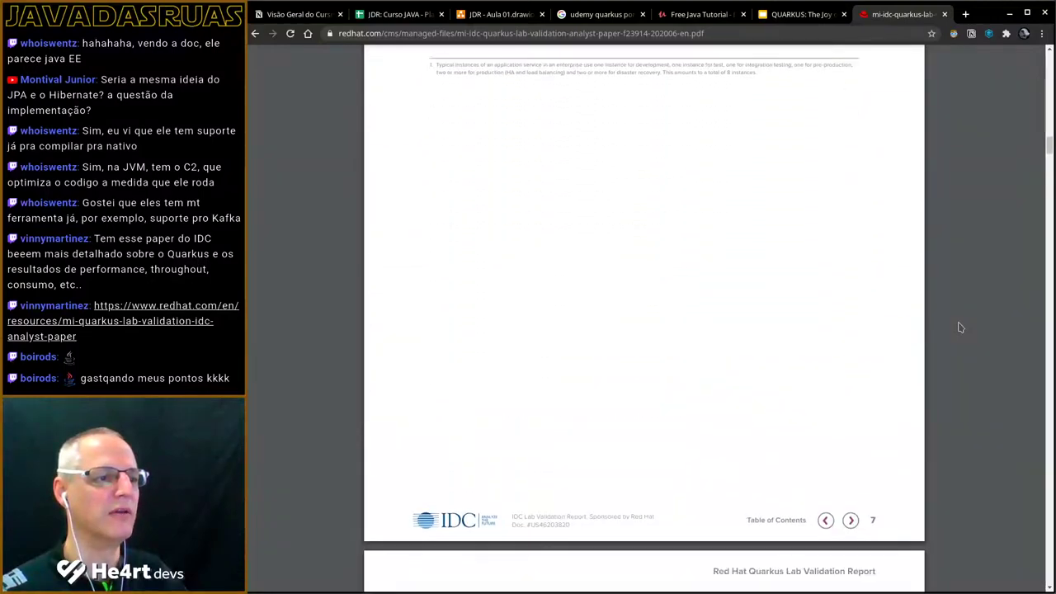
# - Examine the report's Figure 1 on developers by language and Figure 2 on container use for net new apps
pyautogui.scroll(-3, 959, 328)
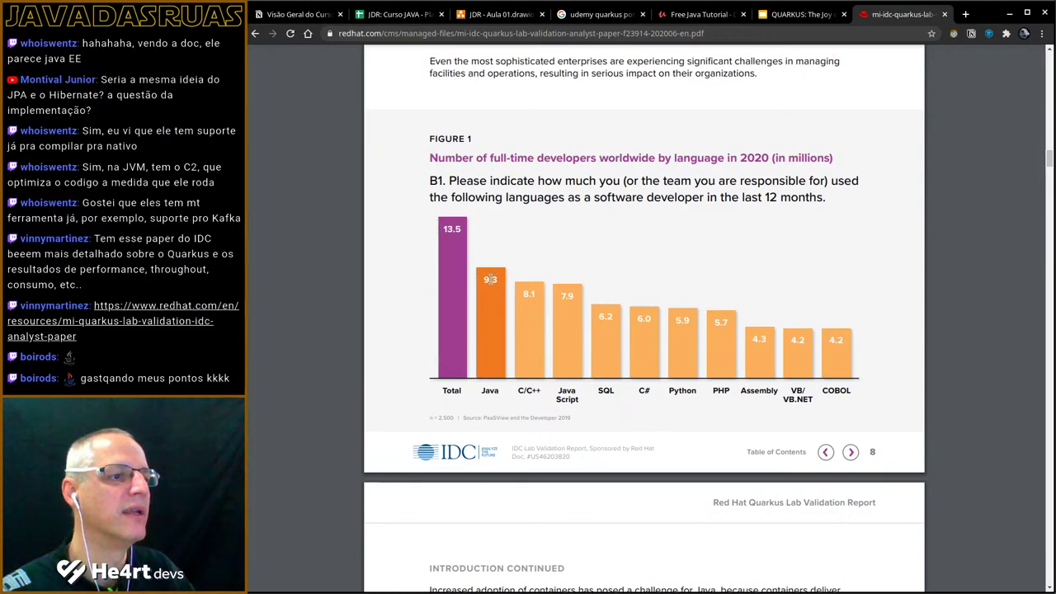
pyautogui.moveTo(488, 279); pyautogui.dragTo(545, 307)
pyautogui.scroll(-7, 743, 302)
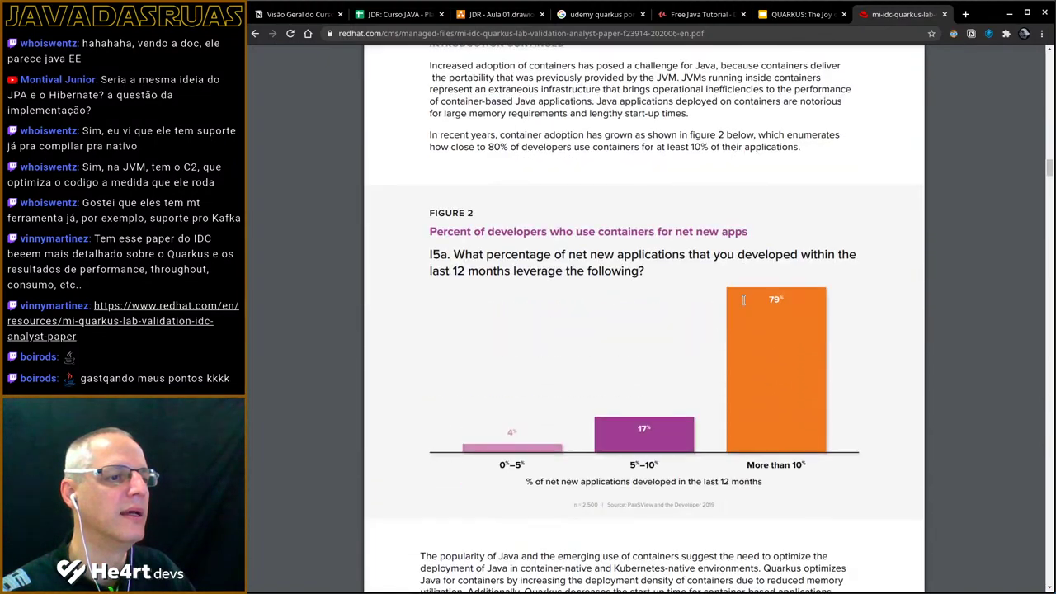
pyautogui.scroll(-2, 741, 302)
pyautogui.scroll(3, 742, 301)
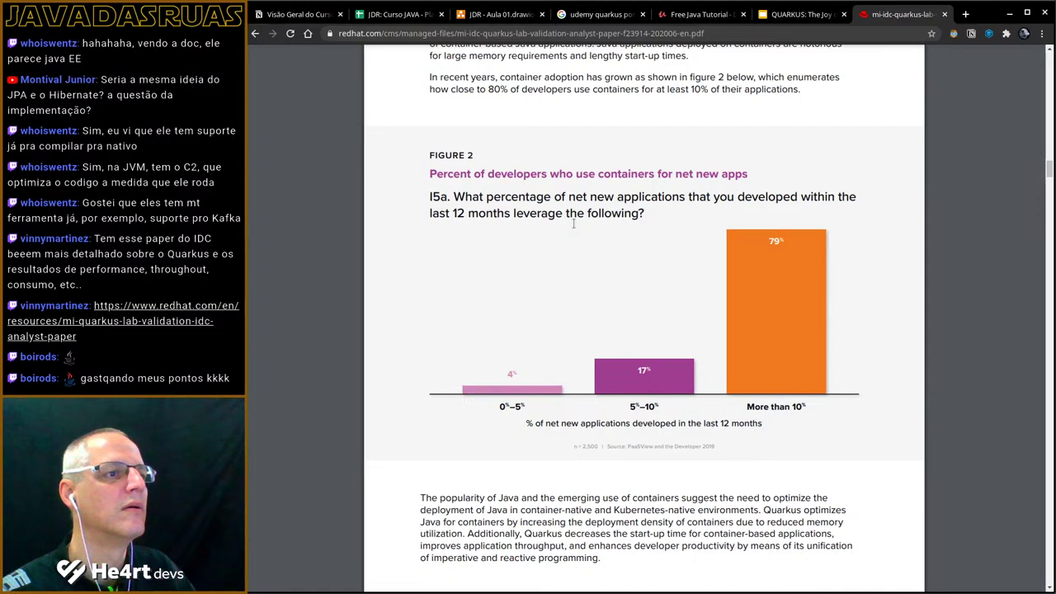
# - Read the lab validation report from Figure 2 through the section on Quarkus optimizing Java with a closed-world assumption approach
pyautogui.moveTo(575, 173); pyautogui.dragTo(746, 176)
pyautogui.scroll(-5, 664, 396)
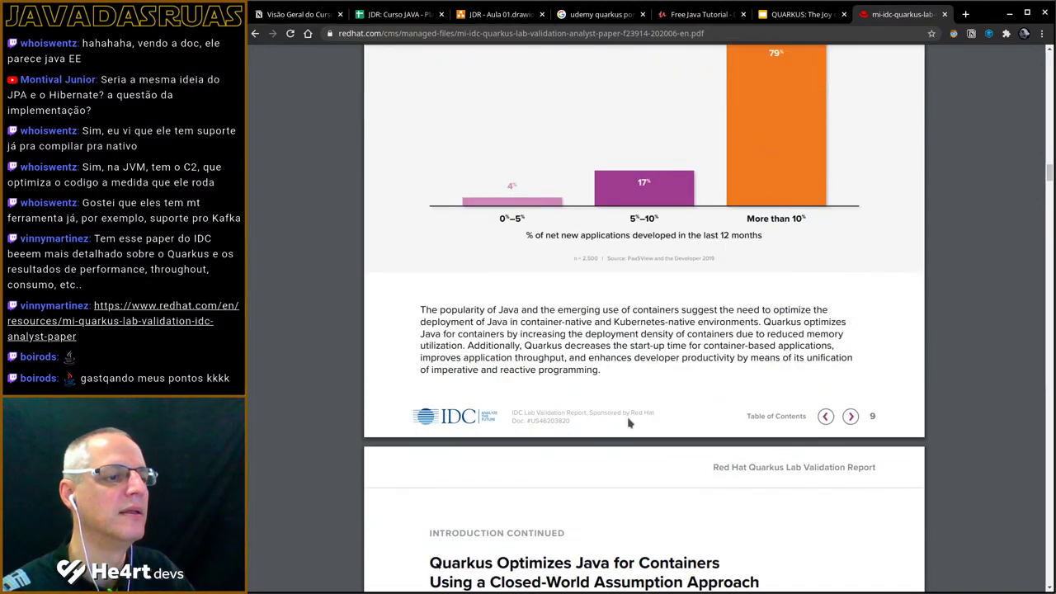
pyautogui.scroll(-4, 629, 418)
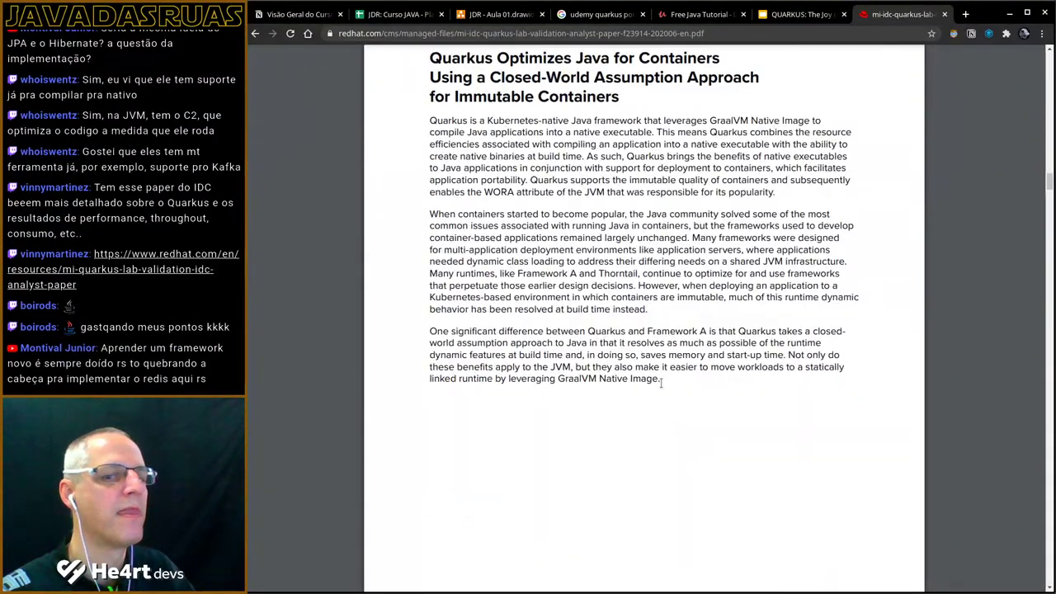
pyautogui.scroll(-4, 661, 383)
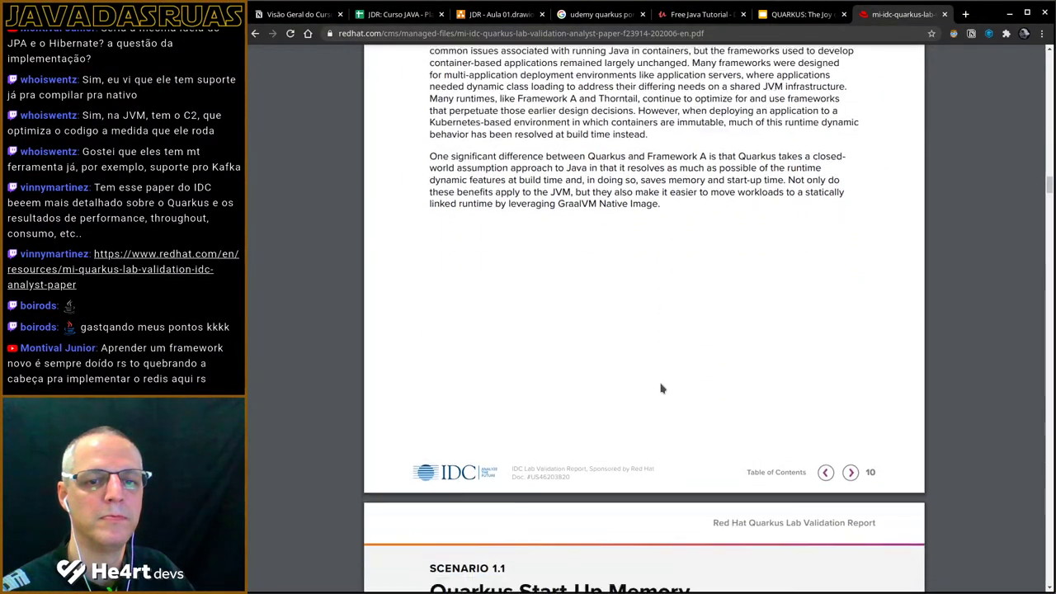
# - Compare the report's Scenario 1.1 Quarkus Start-Up Memory findings with the memory charts on the SUPERSONIC SUBATOMIC JAVA slide
pyautogui.scroll(-3, 661, 388)
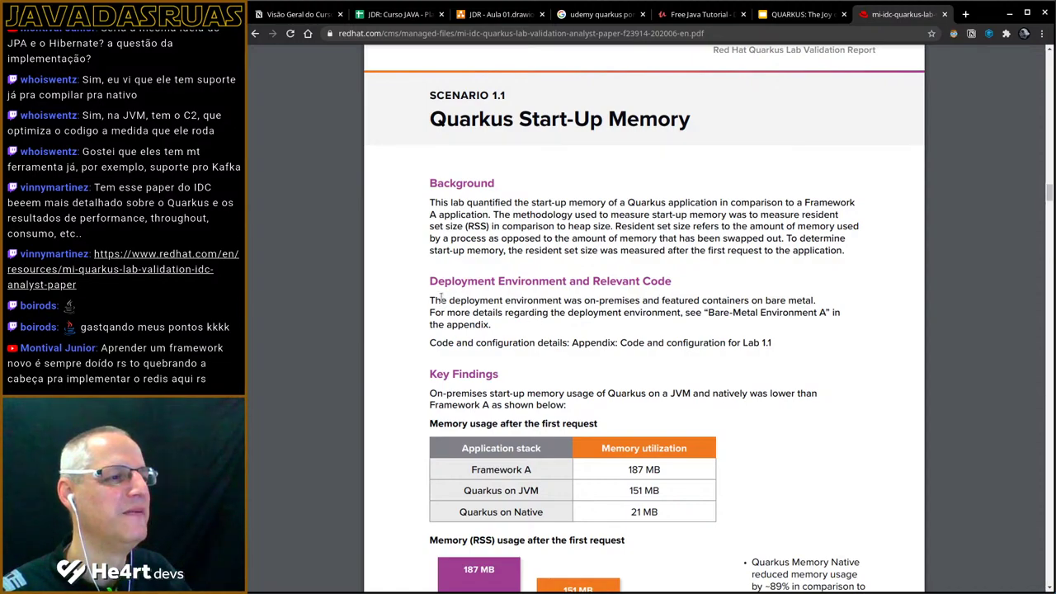
pyautogui.scroll(-1, 442, 298)
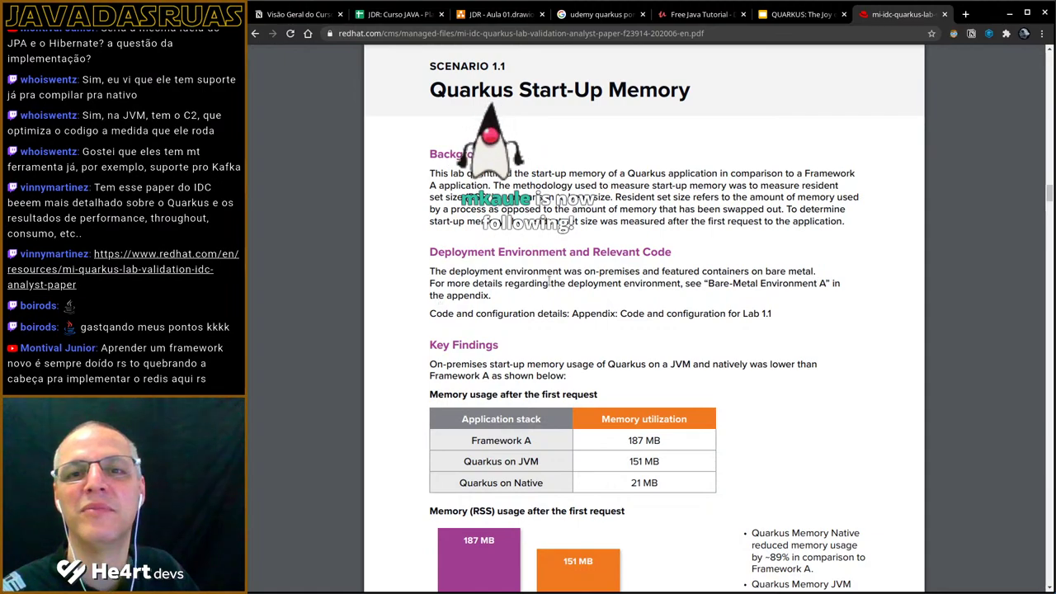
pyautogui.click(805, 14)
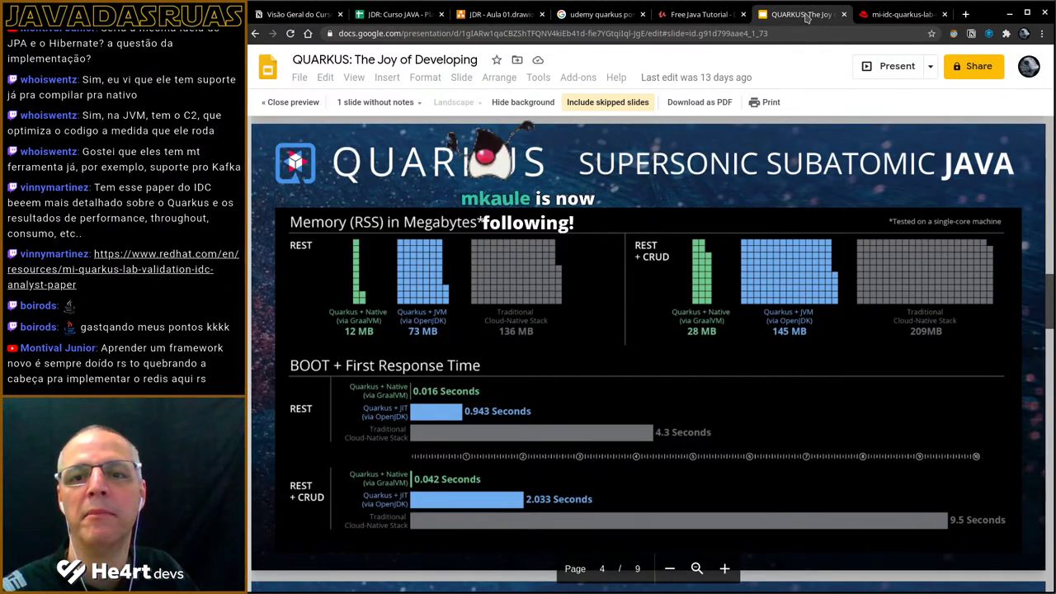
pyautogui.click(881, 15)
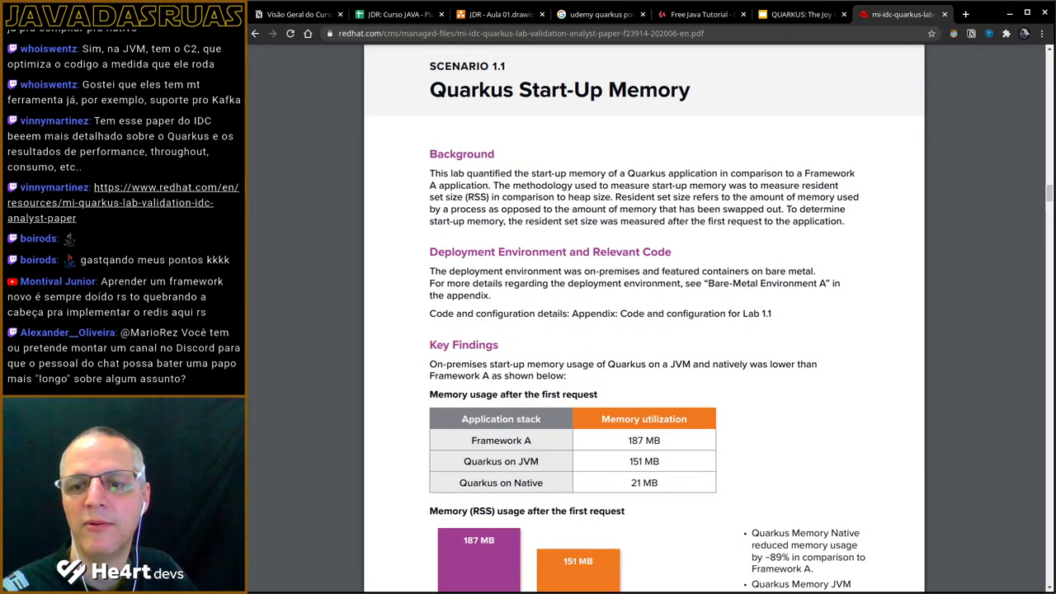
# - Switch to Discord and enlarge its window to fill the screen
pyautogui.click(1047, 149)
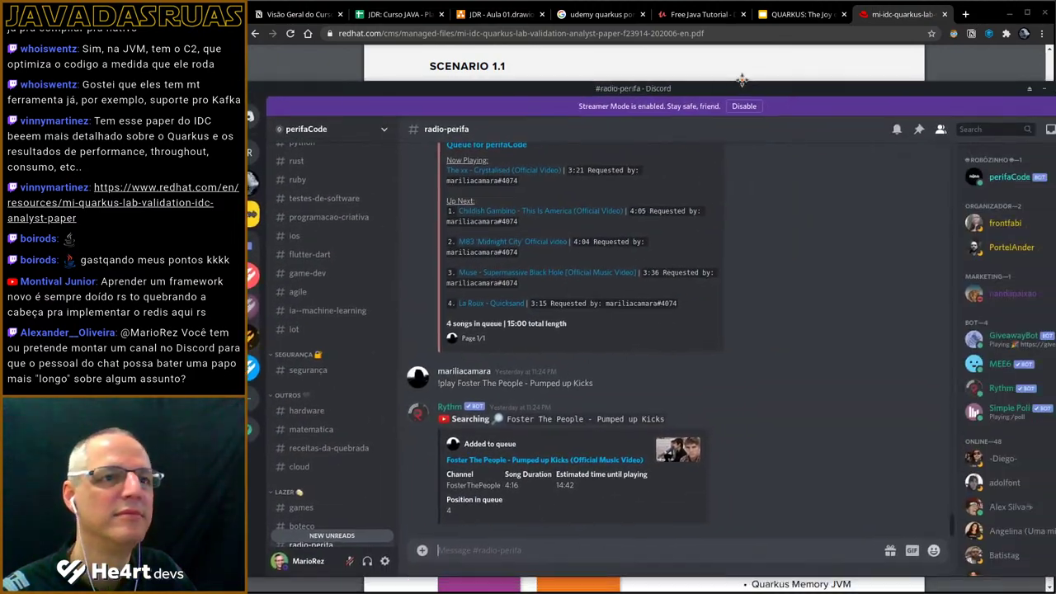
pyautogui.moveTo(742, 81); pyautogui.dragTo(709, 1)
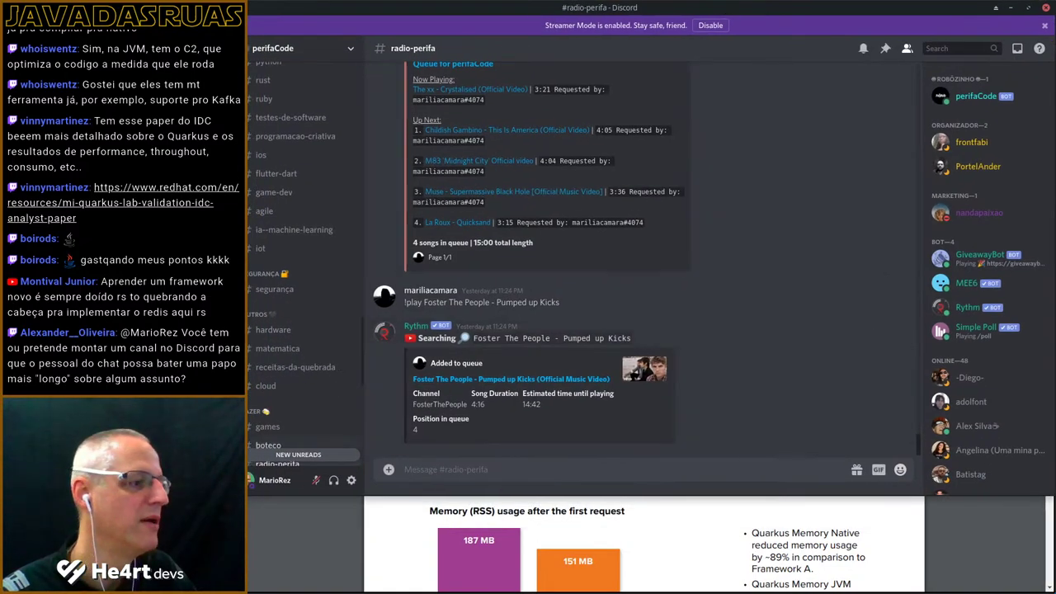
pyautogui.press('super+Up')
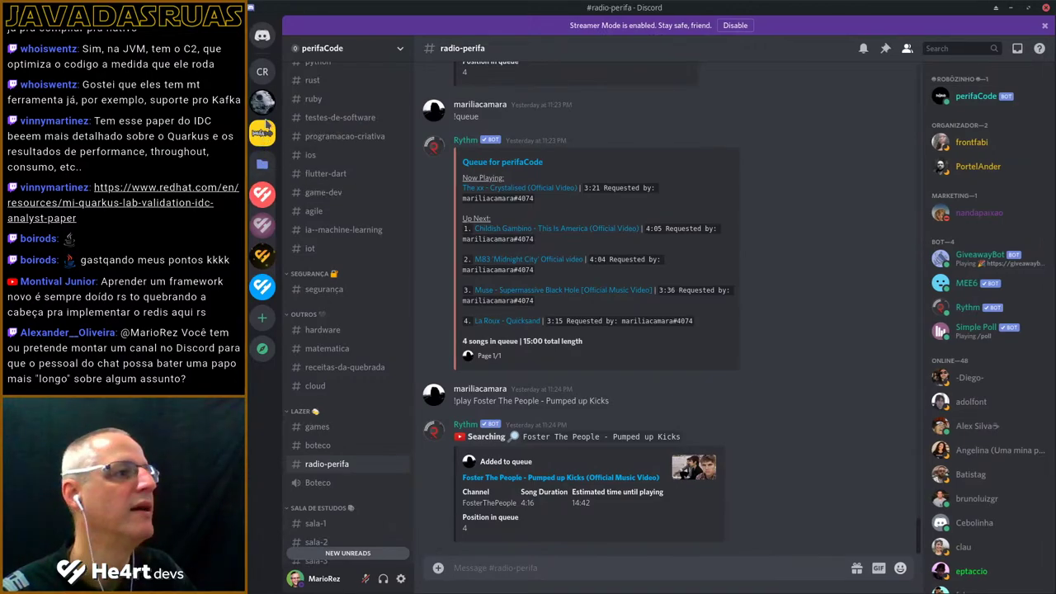
# - Show the JAVA das Ruas server, then view the plantao-php and plantao-java channels of the perifaCode server
pyautogui.click(264, 105)
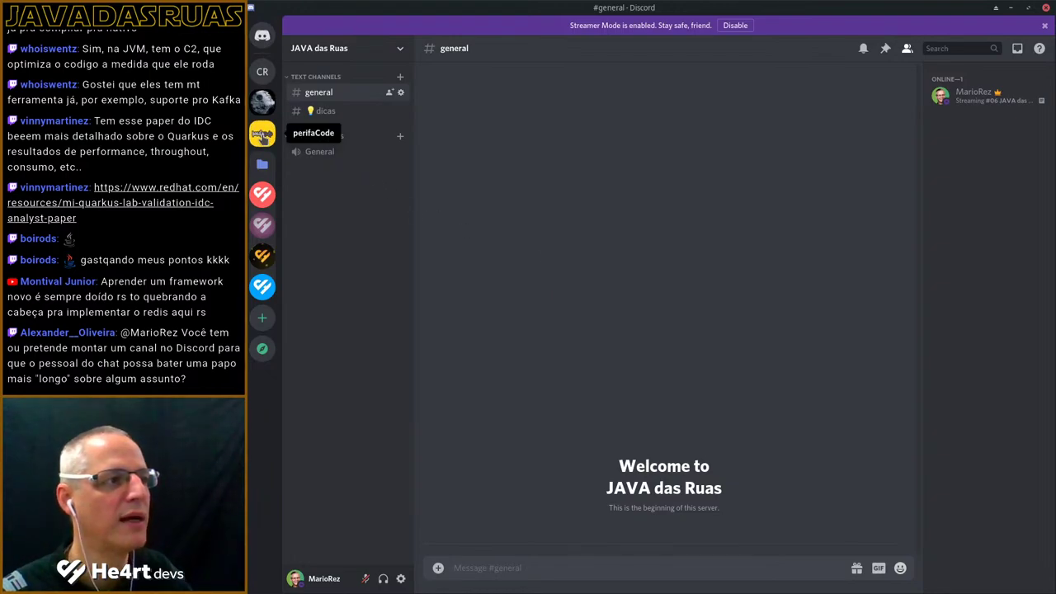
pyautogui.click(263, 134)
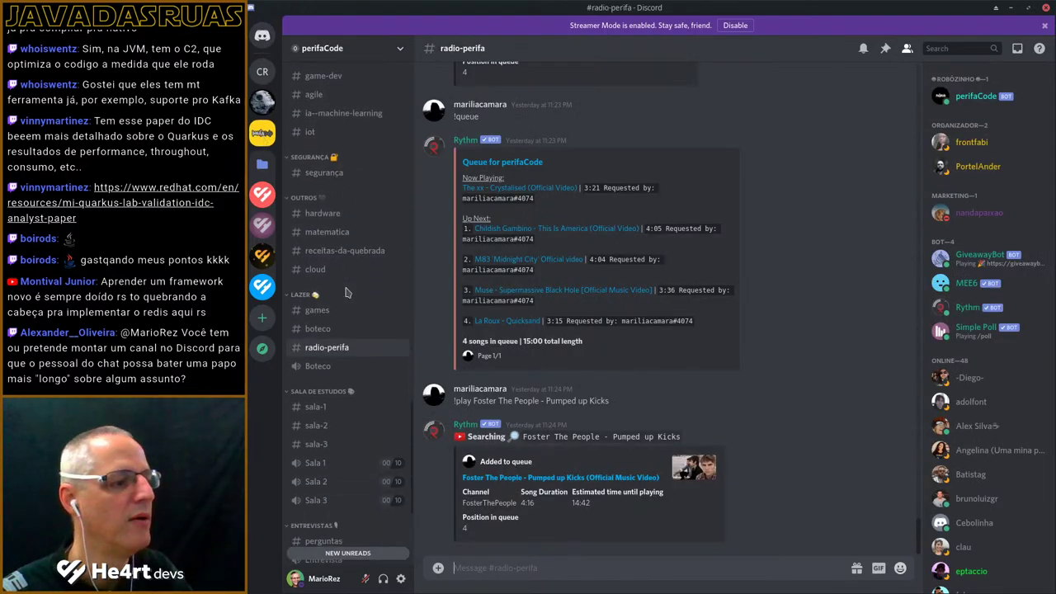
pyautogui.scroll(-5, 388, 351)
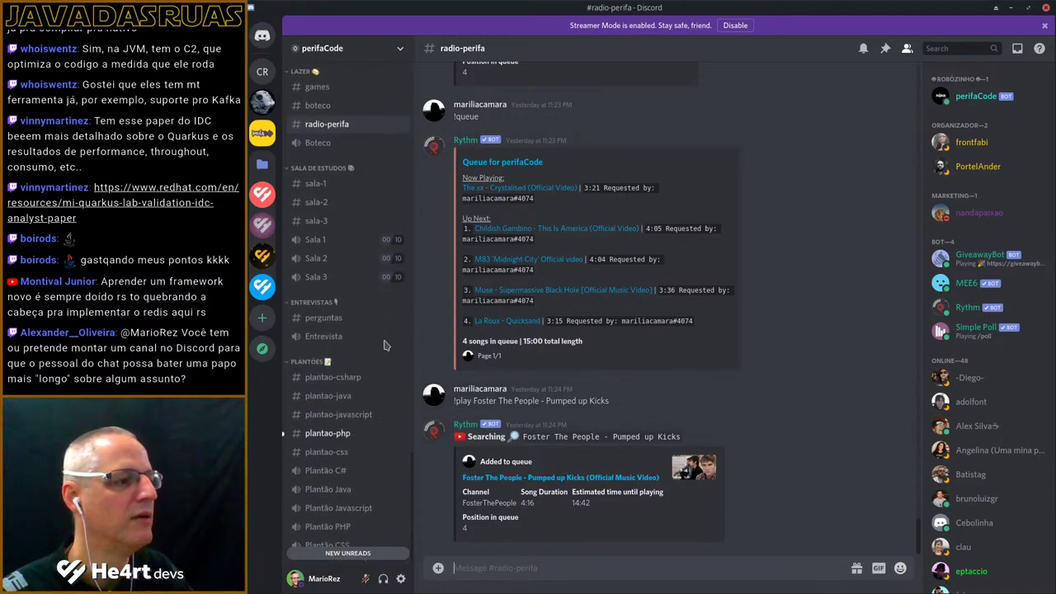
pyautogui.click(321, 435)
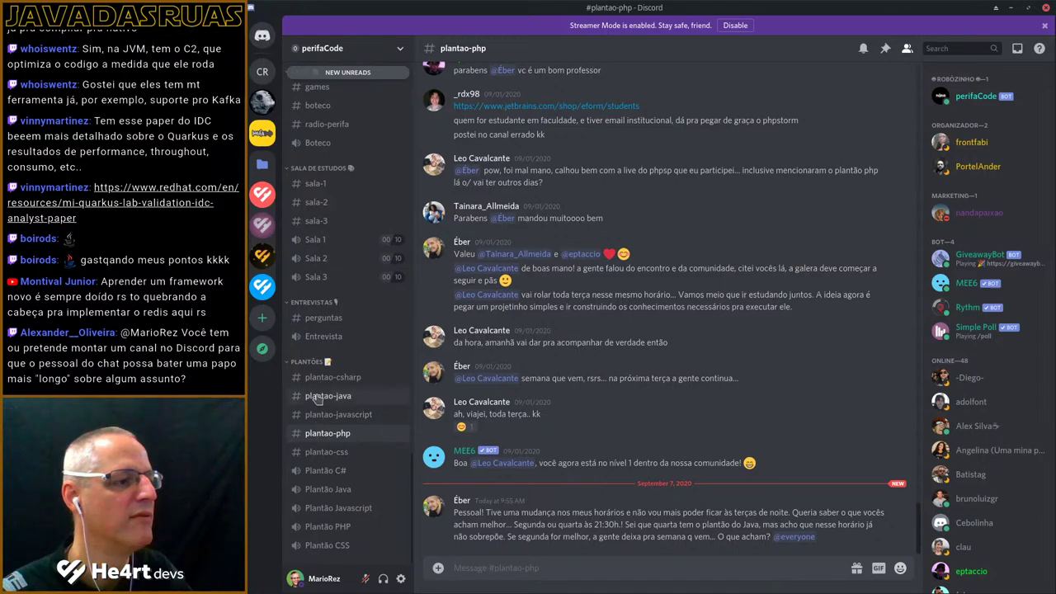
pyautogui.click(318, 398)
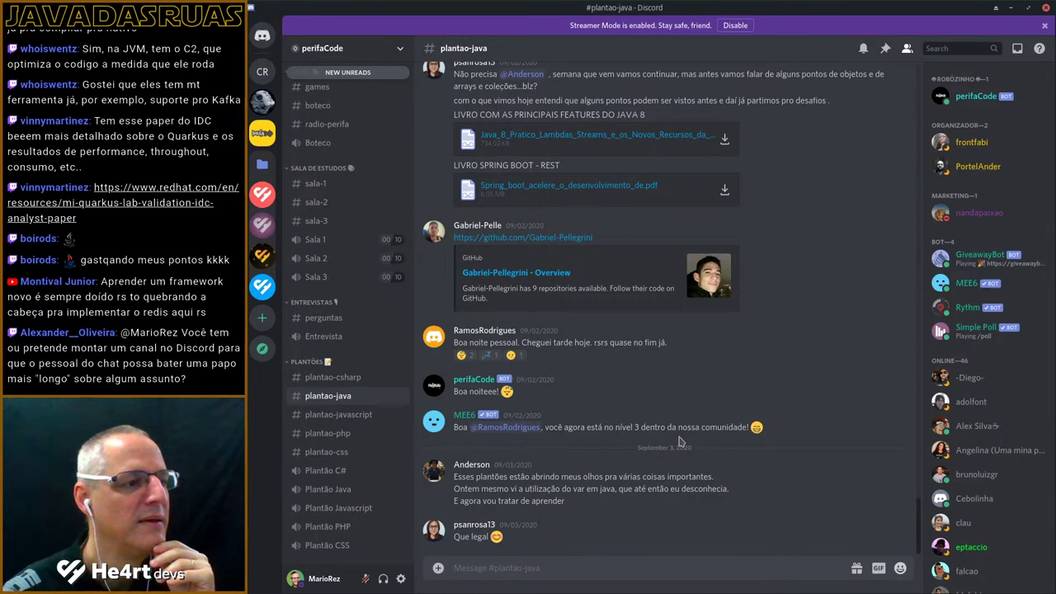
# - Return to the JAVA das Ruas server, dismiss the Streamer Mode notice and close the Discord window
pyautogui.click(263, 101)
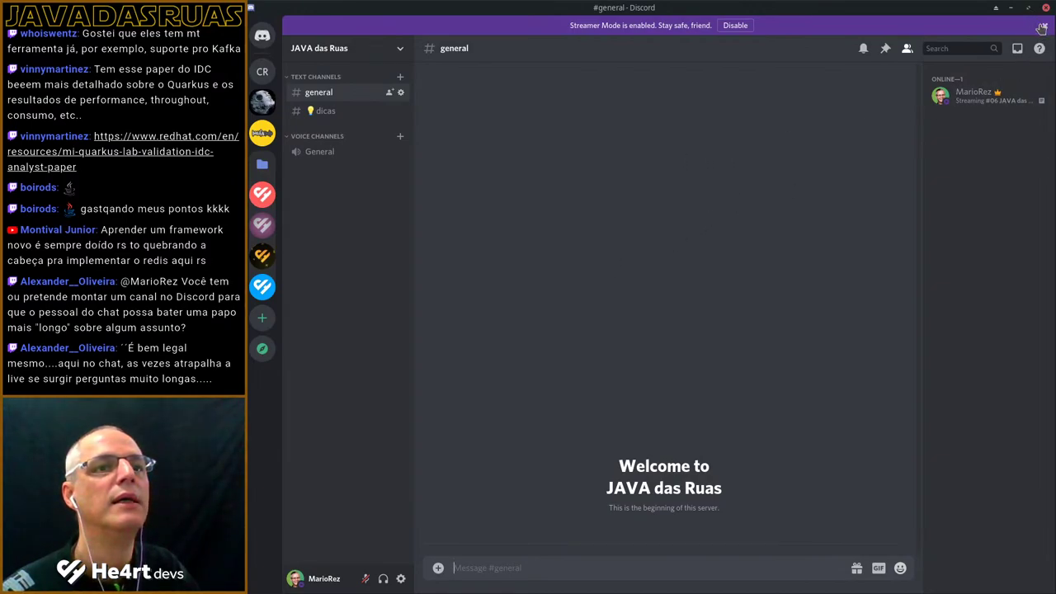
pyautogui.click(1044, 26)
pyautogui.click(1046, 8)
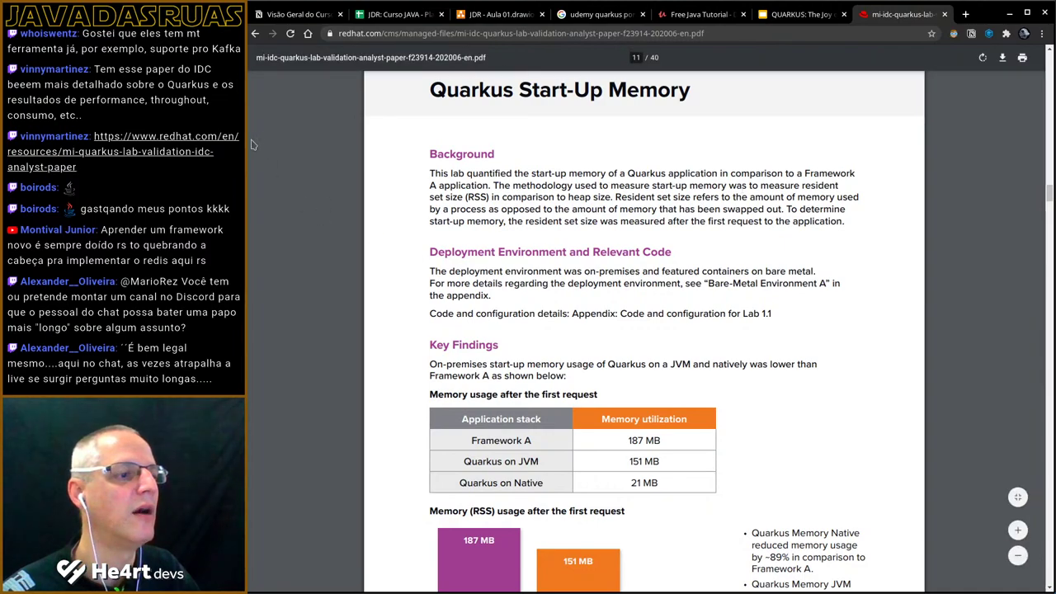
# - Glance at the report's 10-pod memory scenario, then close the report, Quarkus slides, Free Java Tutorial and udemy search tabs
pyautogui.scroll(-5, 530, 361)
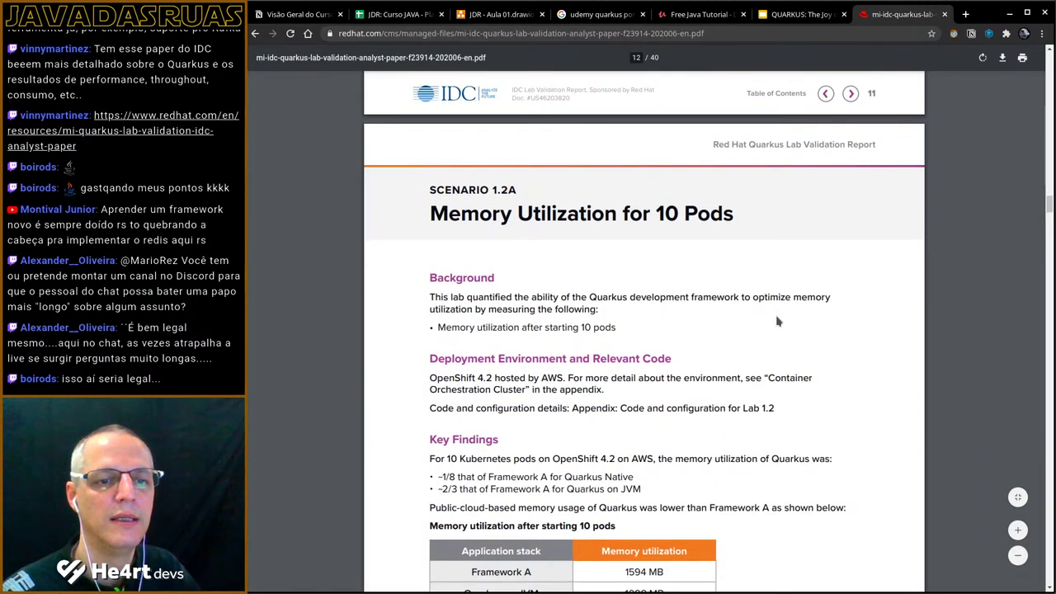
pyautogui.middleClick(869, 18)
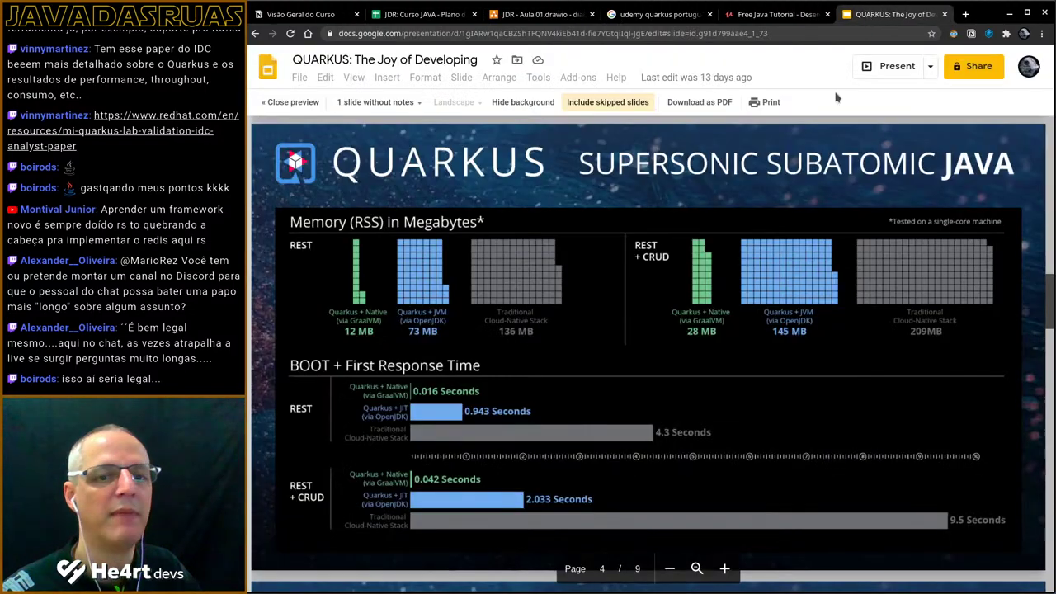
pyautogui.middleClick(885, 18)
pyautogui.middleClick(882, 14)
pyautogui.middleClick(718, 14)
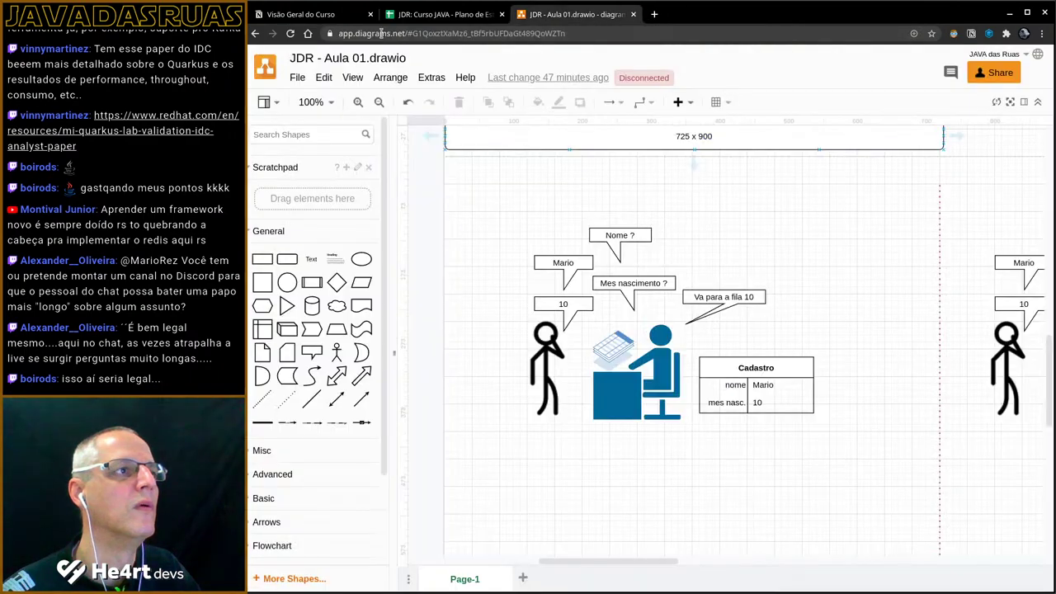
# - Skim the Visão Geral do Curso page from its introduction to the closing Dicas section and back
pyautogui.click(317, 15)
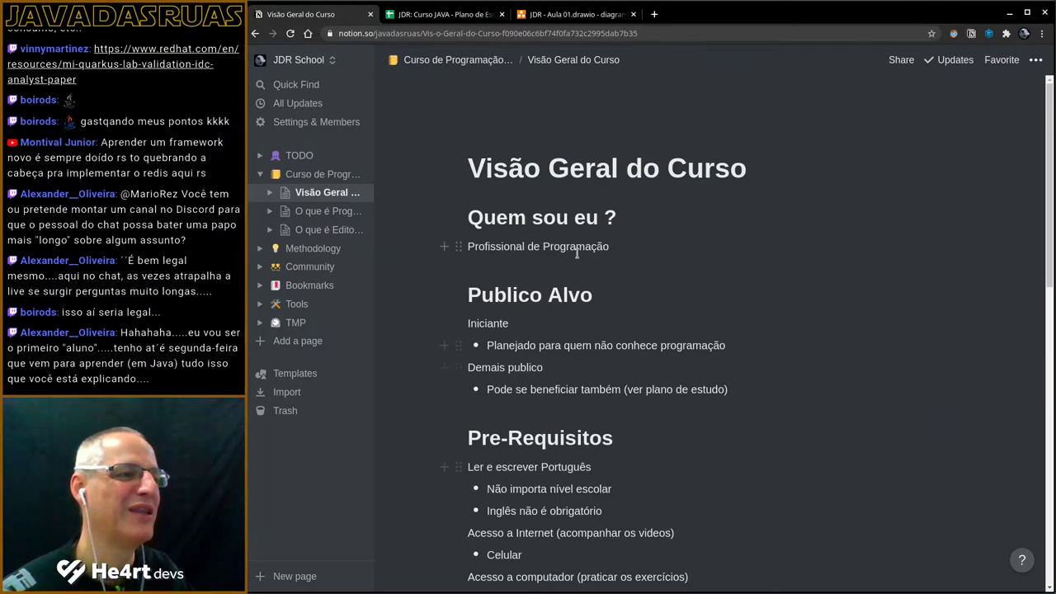
pyautogui.scroll(-10, 577, 254)
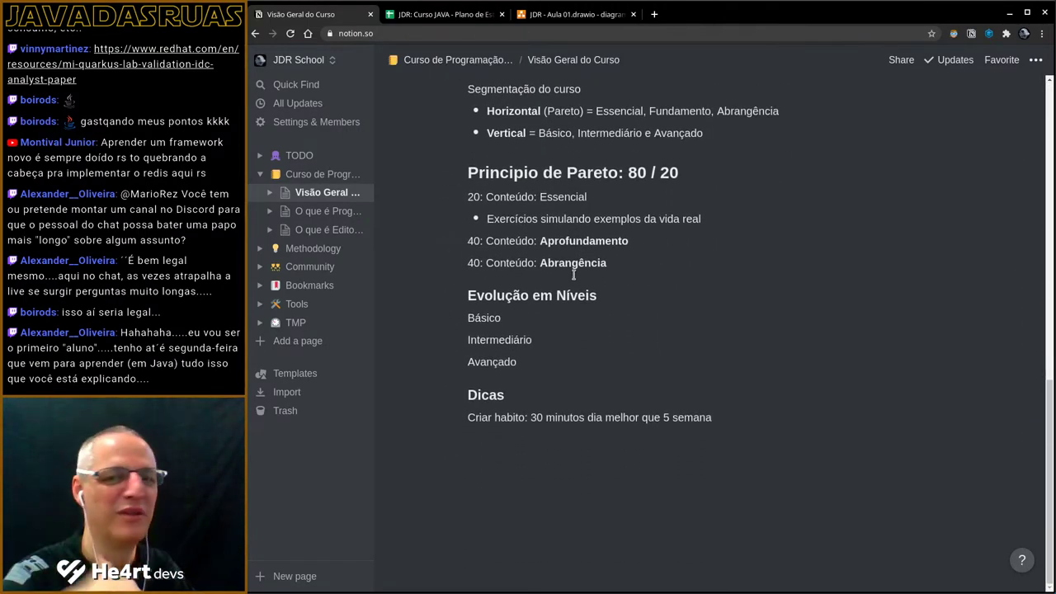
pyautogui.scroll(10, 573, 275)
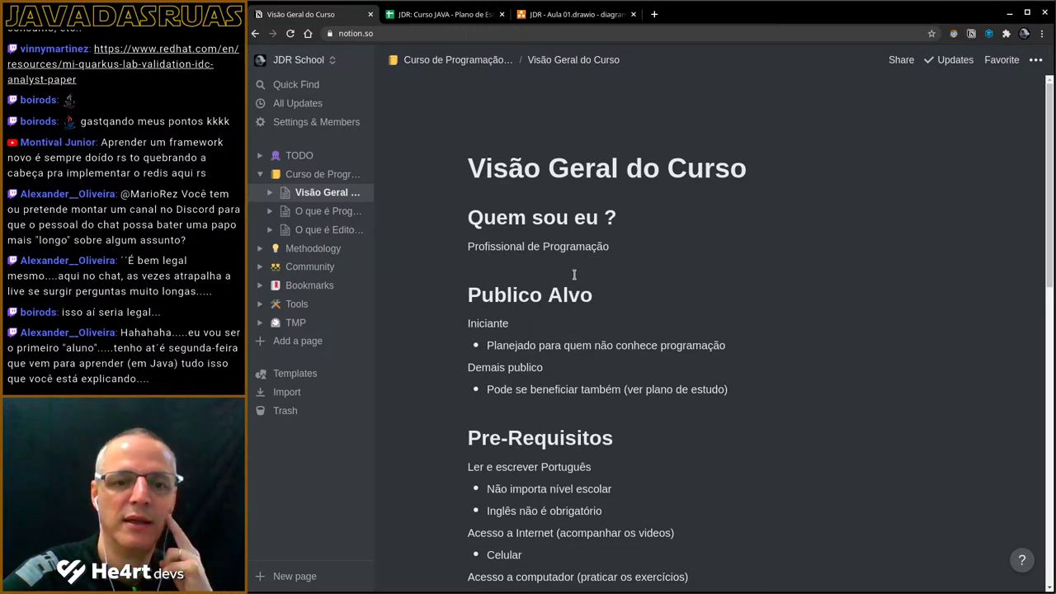
# - Review the lessons in the VERT sheet of the study plan, from O que é Programação through Coleções and the empty rows
pyautogui.click(445, 14)
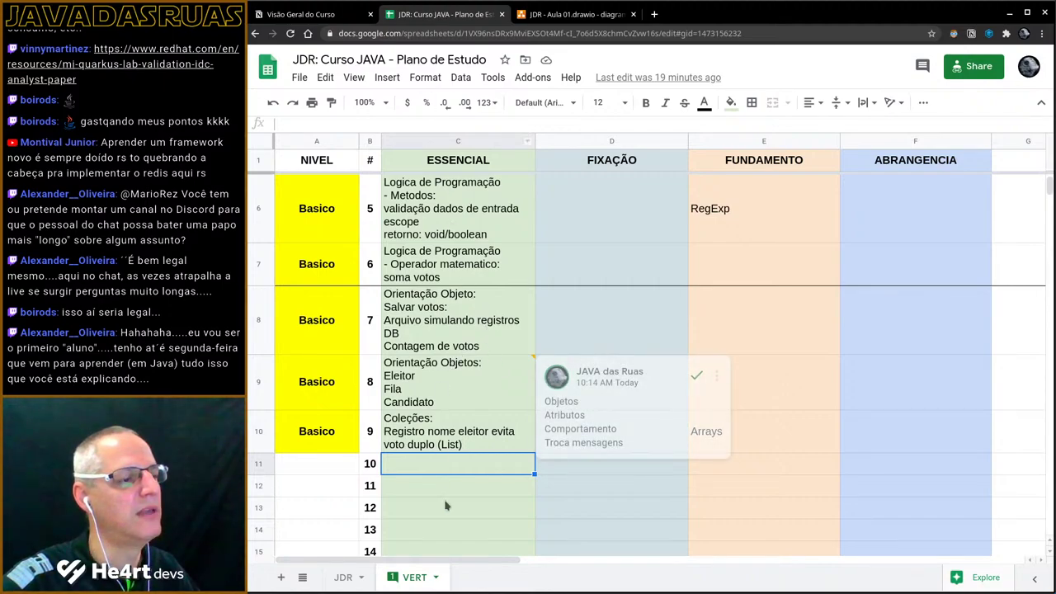
pyautogui.scroll(1, 495, 396)
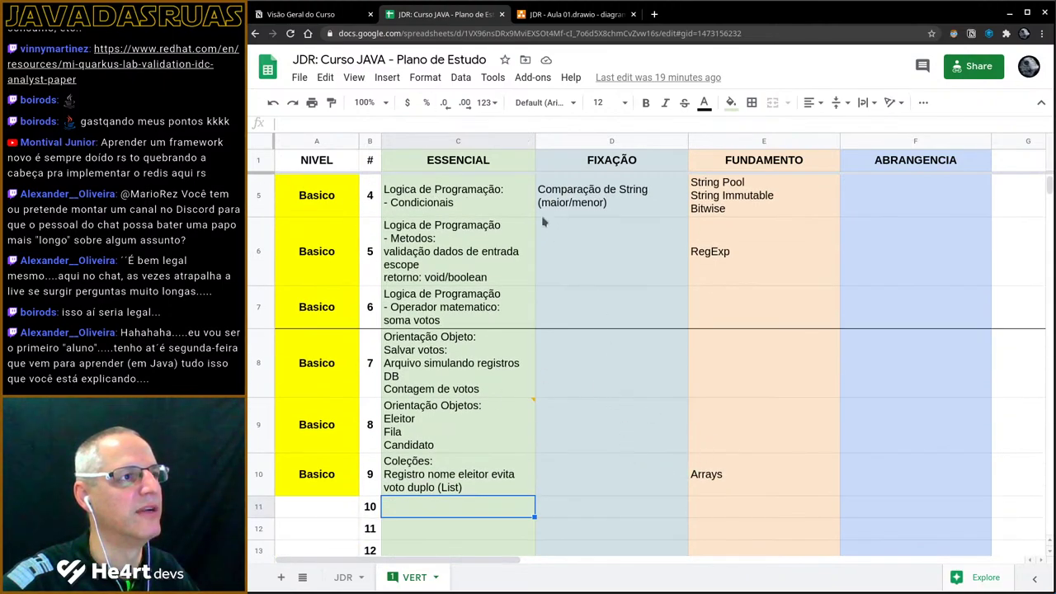
pyautogui.click(301, 14)
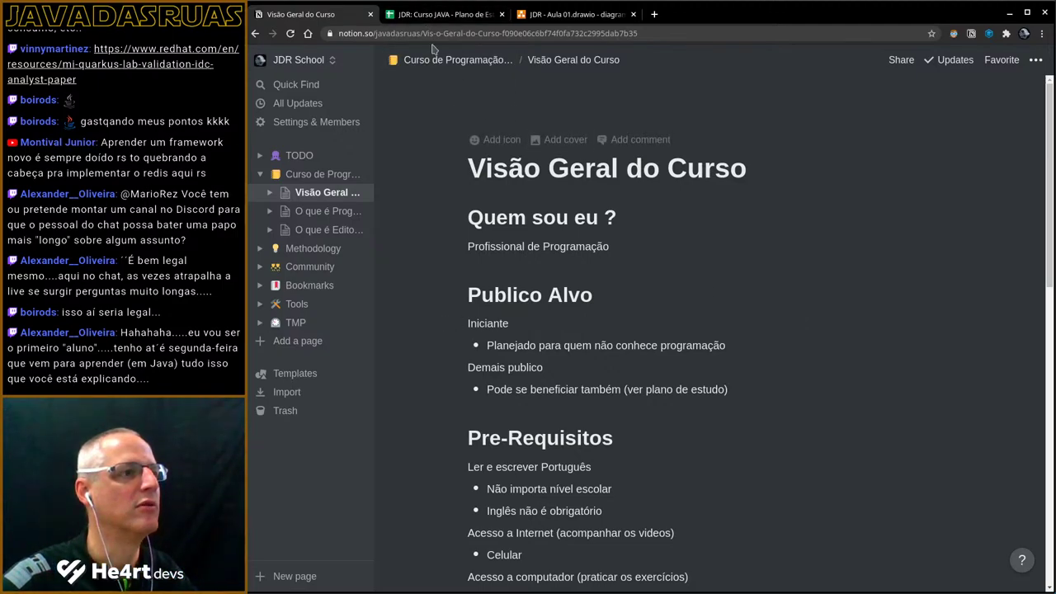
pyautogui.click(426, 9)
pyautogui.scroll(-2, 669, 208)
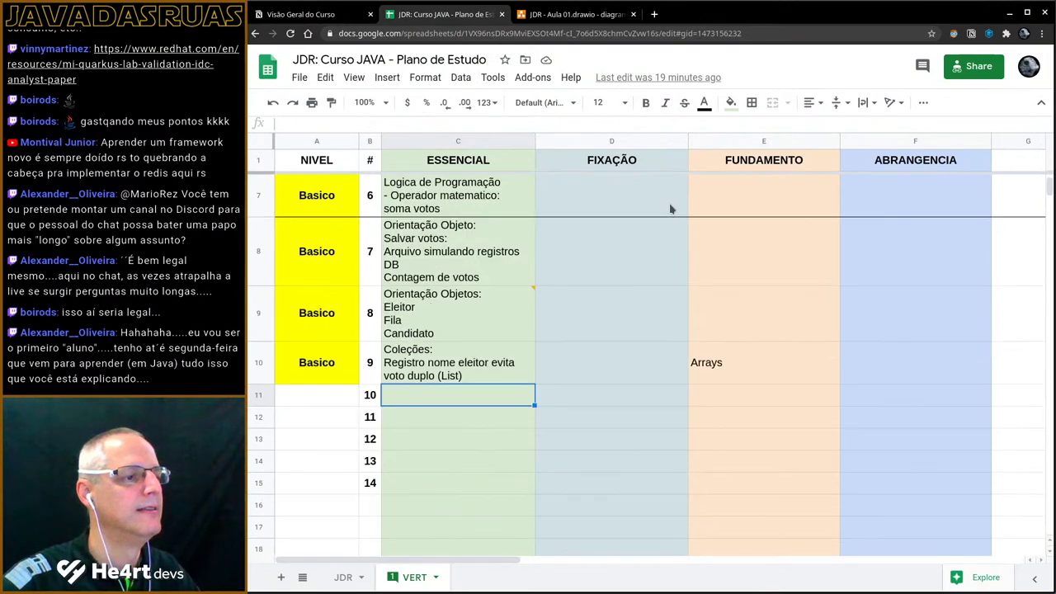
pyautogui.click(466, 365)
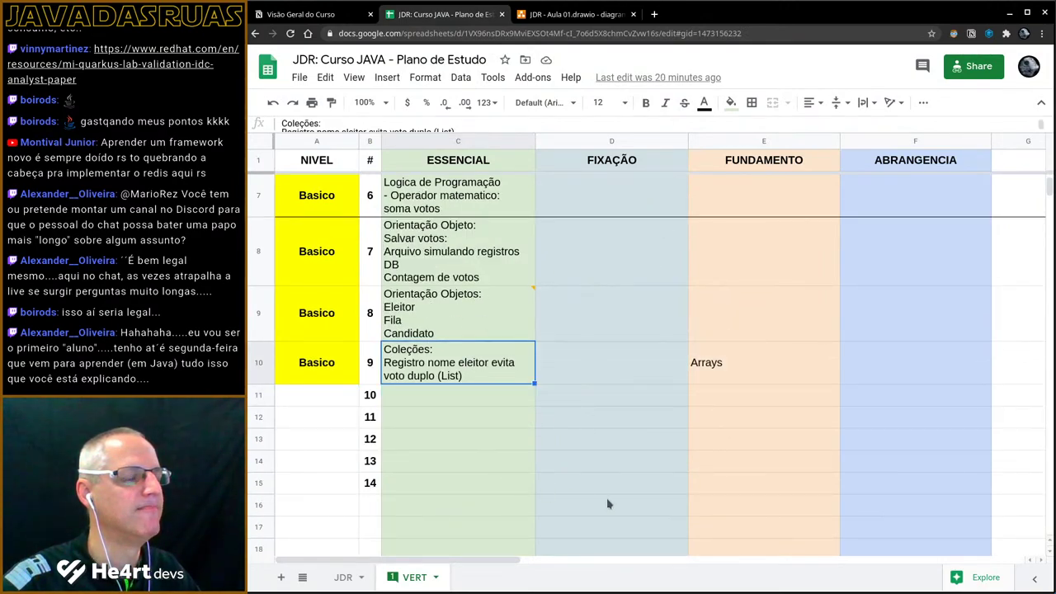
pyautogui.scroll(3, 622, 485)
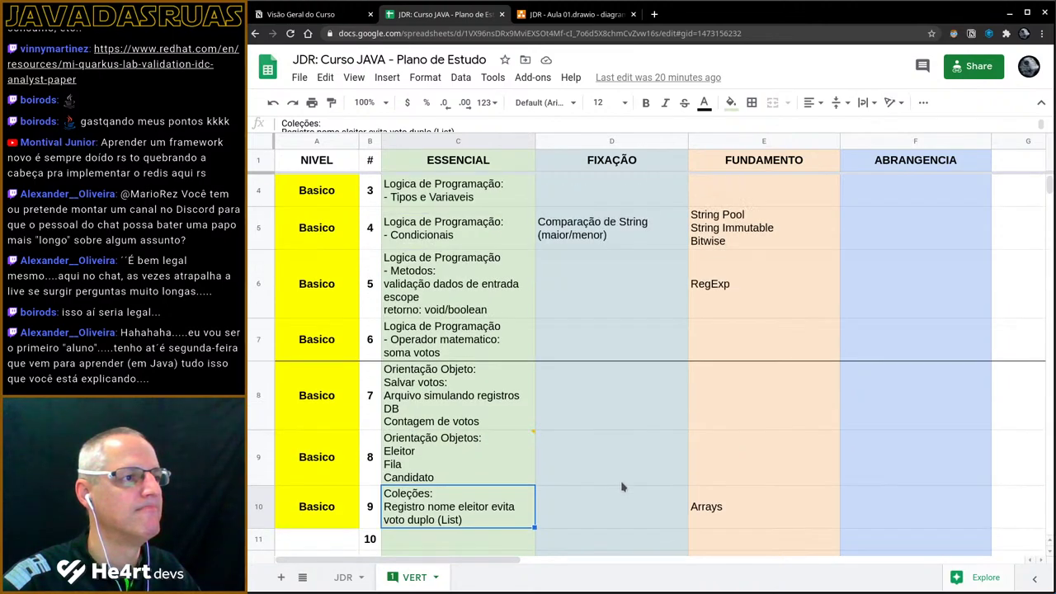
pyautogui.scroll(-3, 622, 485)
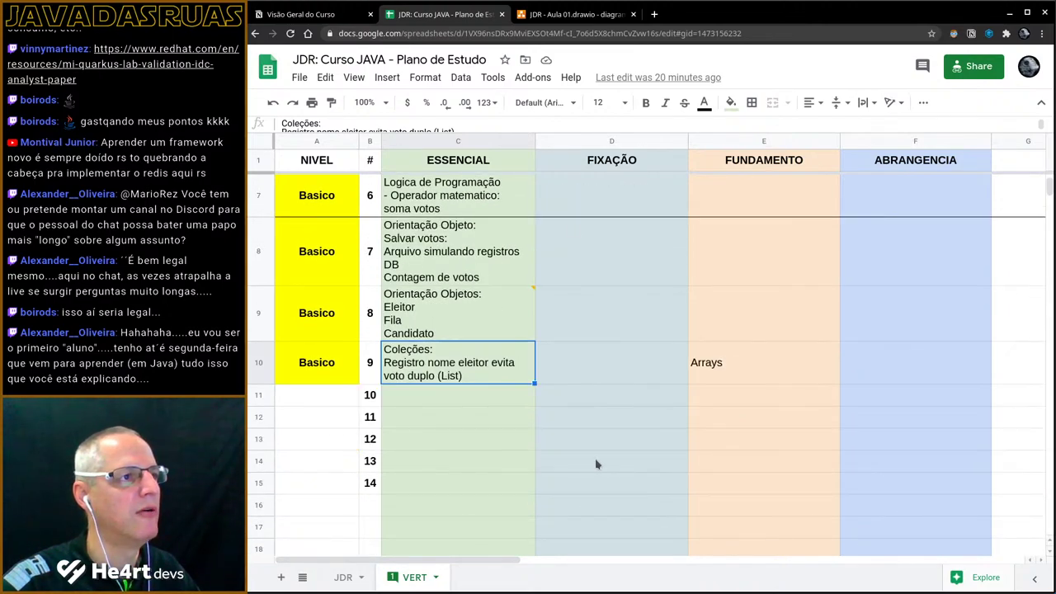
pyautogui.scroll(5, 504, 372)
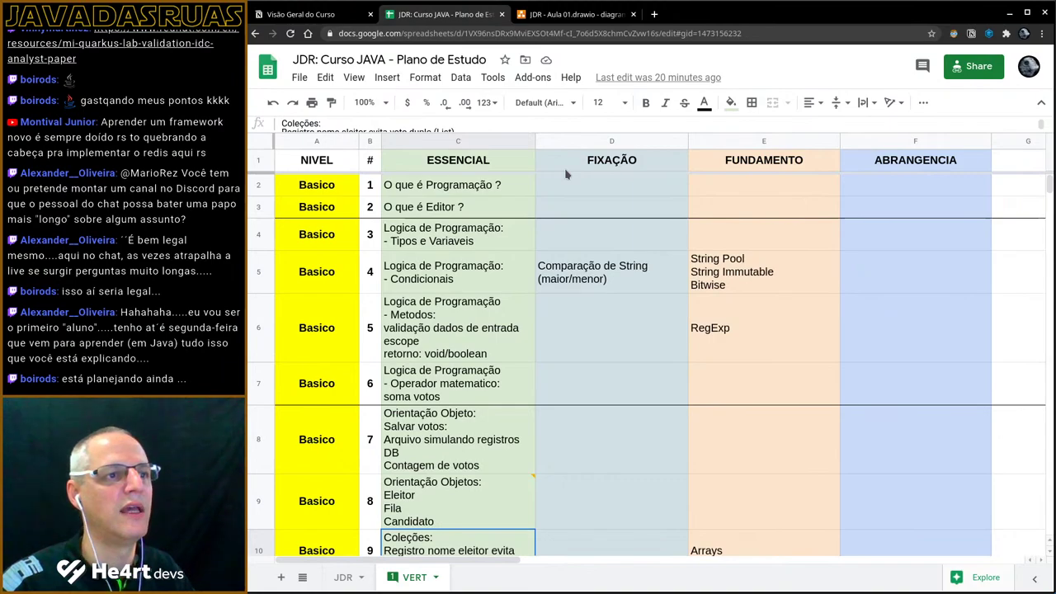
# - Switch to Visual Studio Code, show the course files, and view the JDR - Aula 01.png diagram and FilaVoto1.java
pyautogui.hotkey('alt', 'Tab')
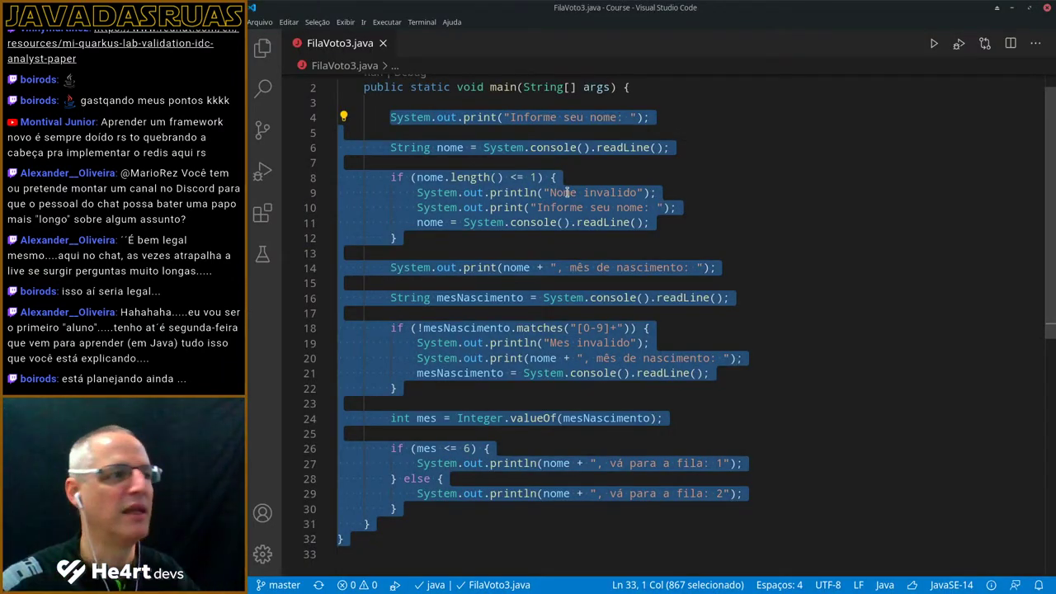
pyautogui.click(263, 48)
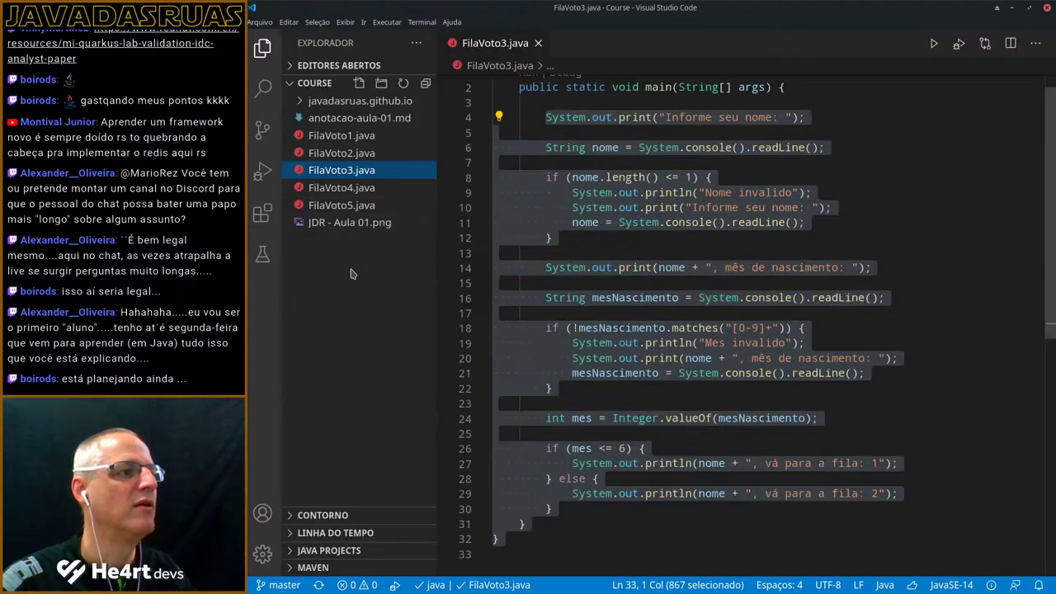
pyautogui.click(338, 227)
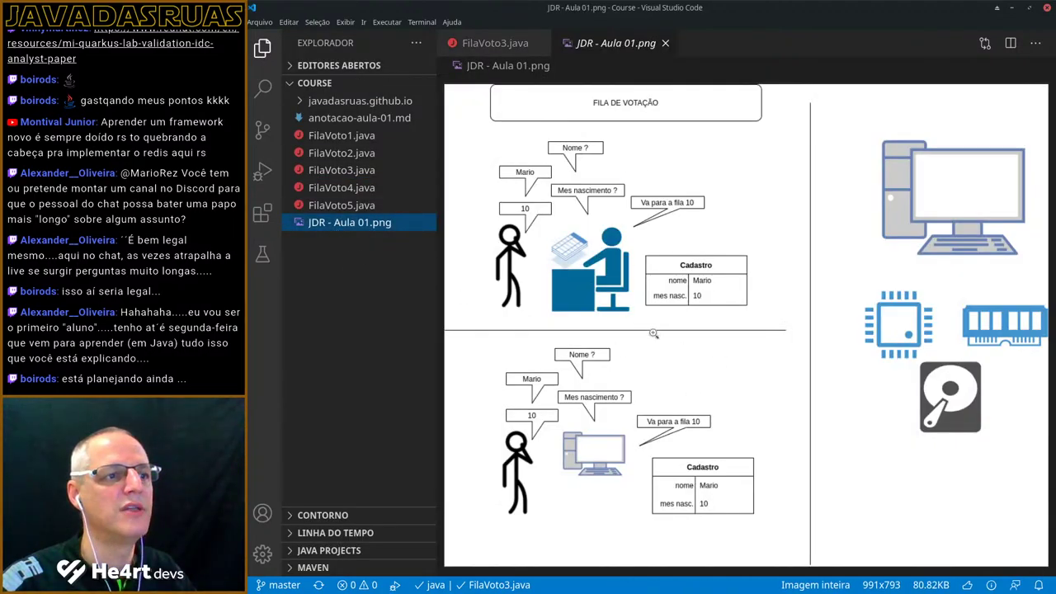
pyautogui.click(345, 136)
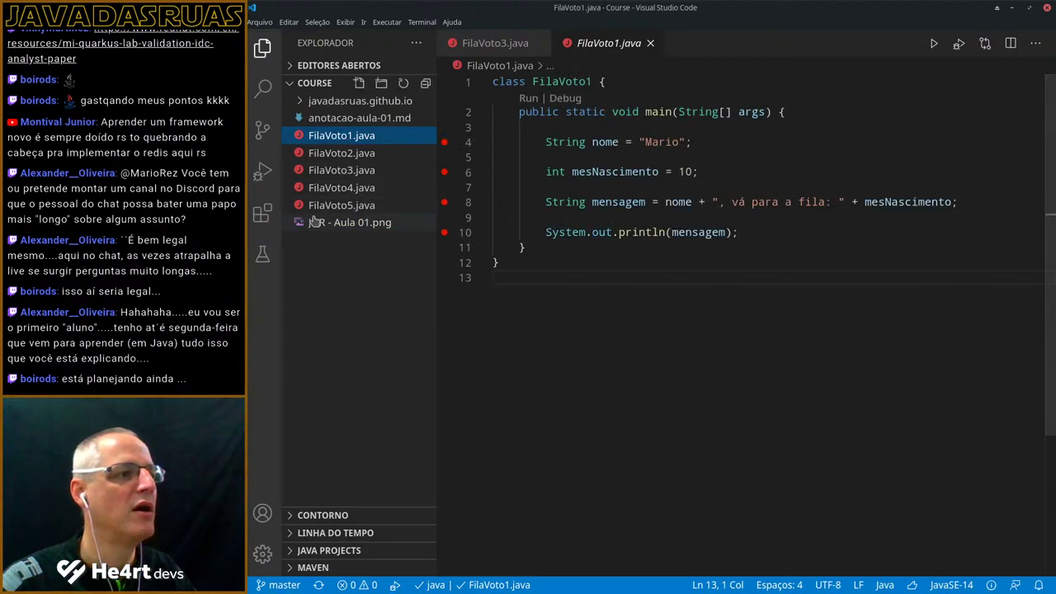
# - Place the JDR - Aula 01.png diagram in a split beside FilaVoto3.java, hide the file explorer, and widen the code pane
pyautogui.click(326, 228)
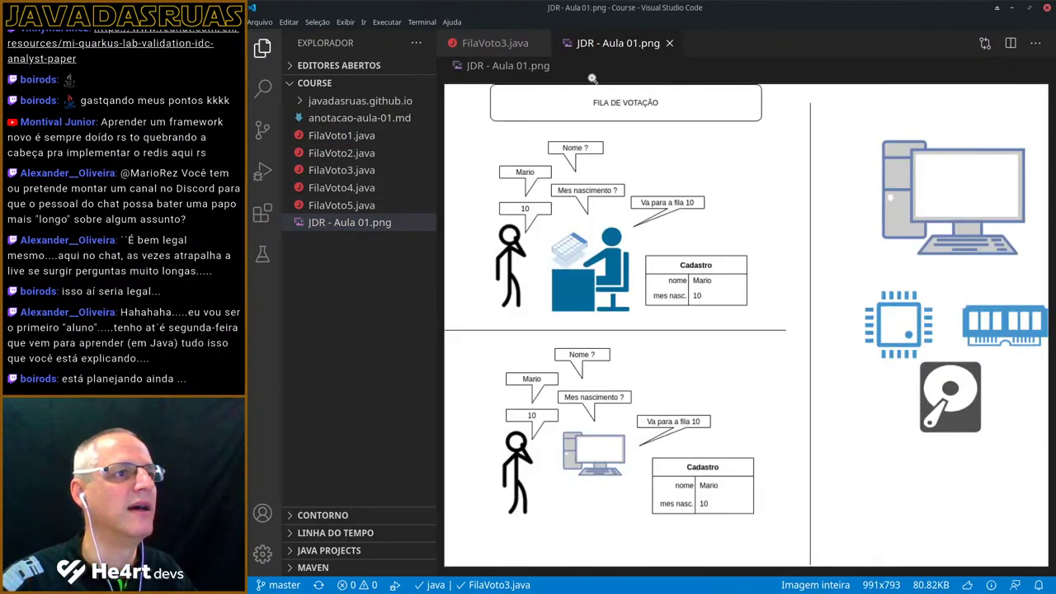
pyautogui.moveTo(586, 50); pyautogui.dragTo(915, 149)
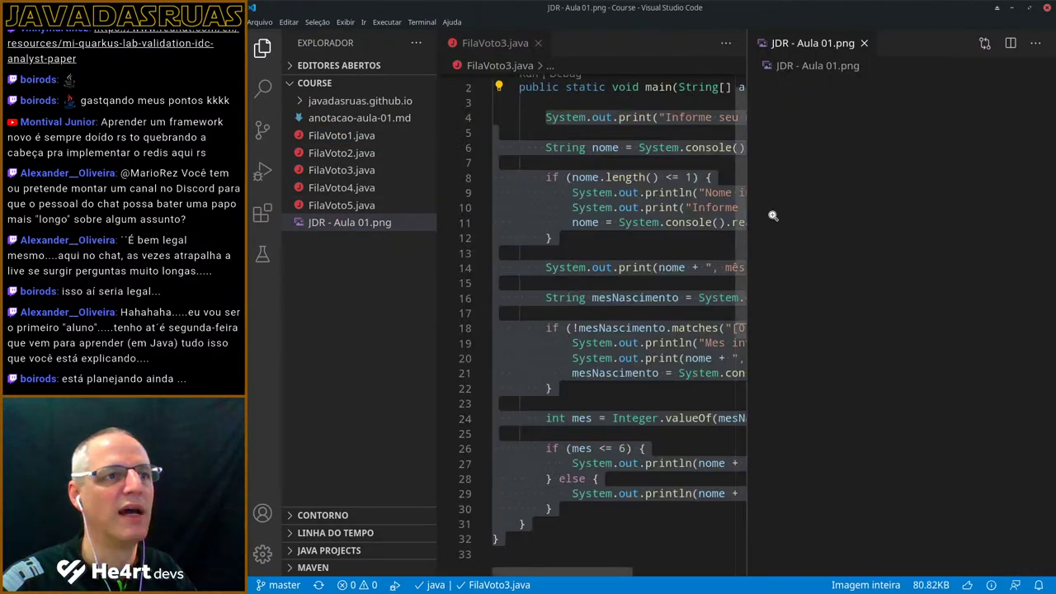
pyautogui.hotkey('ctrl', 'b')
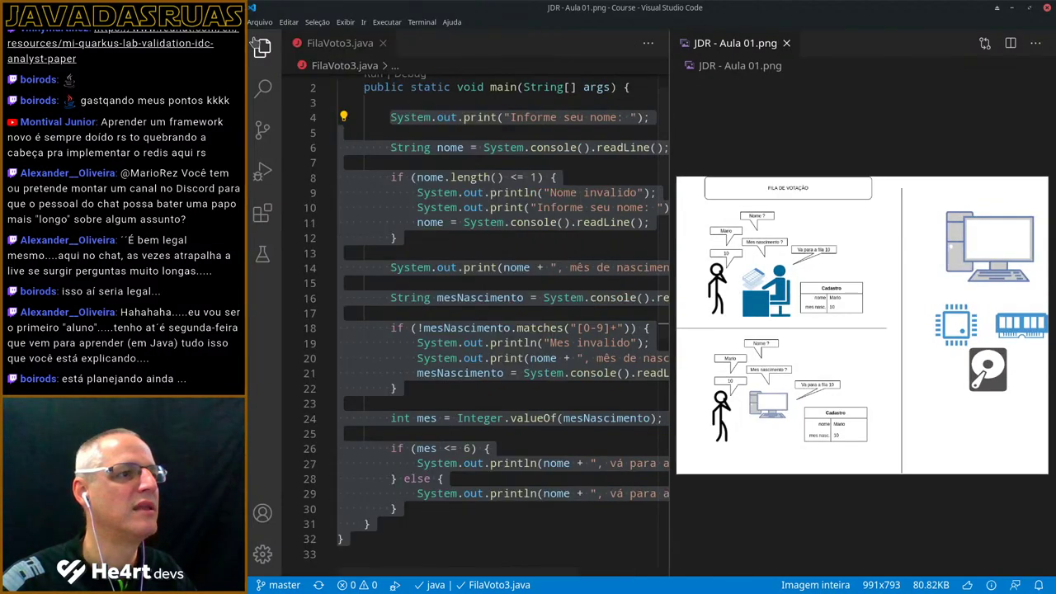
pyautogui.moveTo(671, 215); pyautogui.dragTo(709, 248)
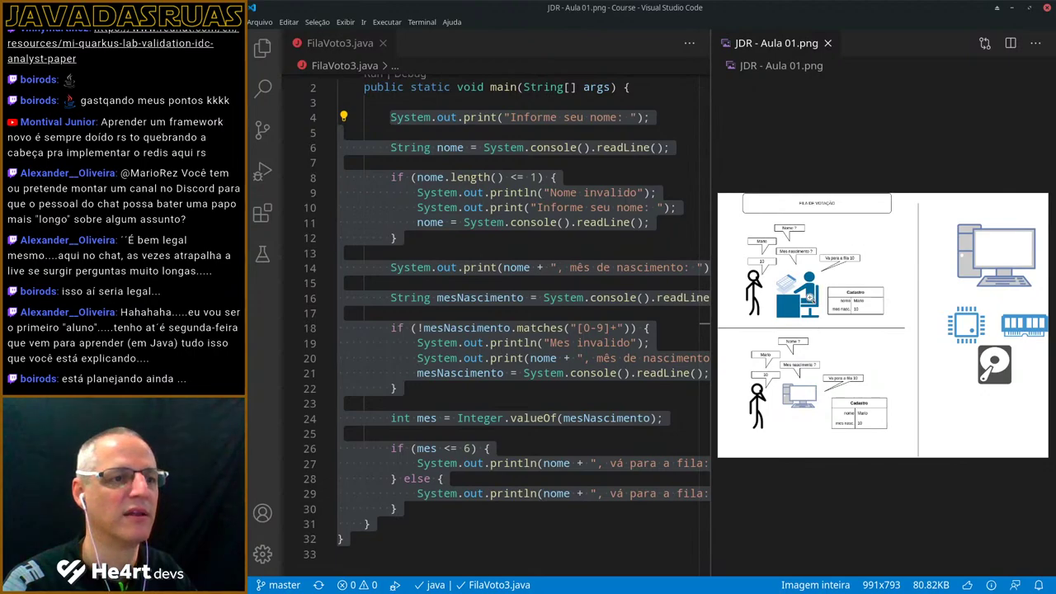
# - Enlarge the JDR - Aula 01.png diagram to 80%, frame its two voting-queue scenes, and clear the code selection in FilaVoto3.java
pyautogui.click(810, 299)
pyautogui.click(808, 294)
pyautogui.click(802, 285)
pyautogui.click(797, 279)
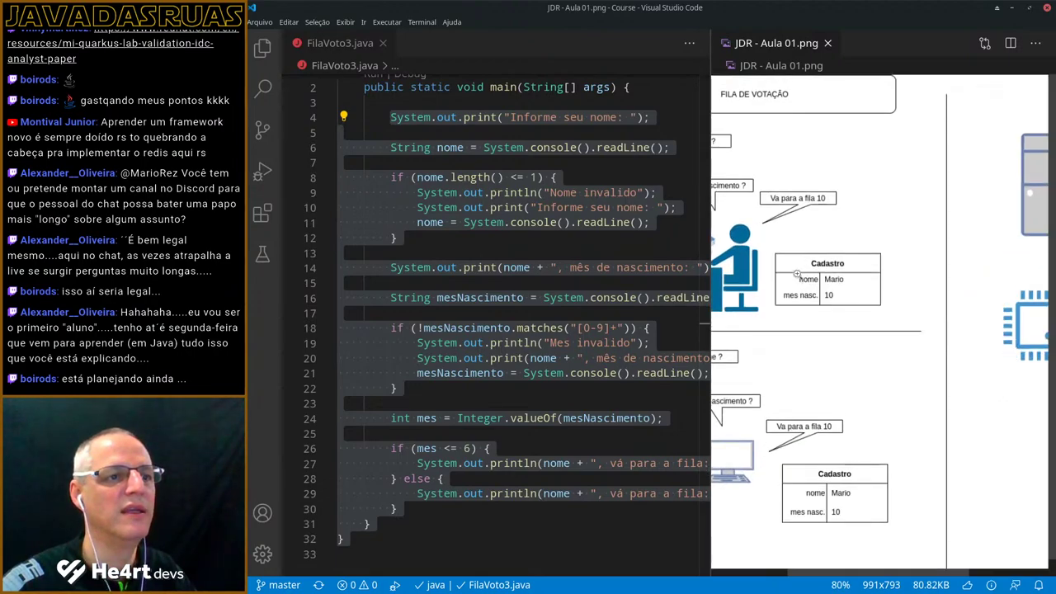
pyautogui.hscroll(3, 797, 279)
pyautogui.hscroll(-5, 797, 279)
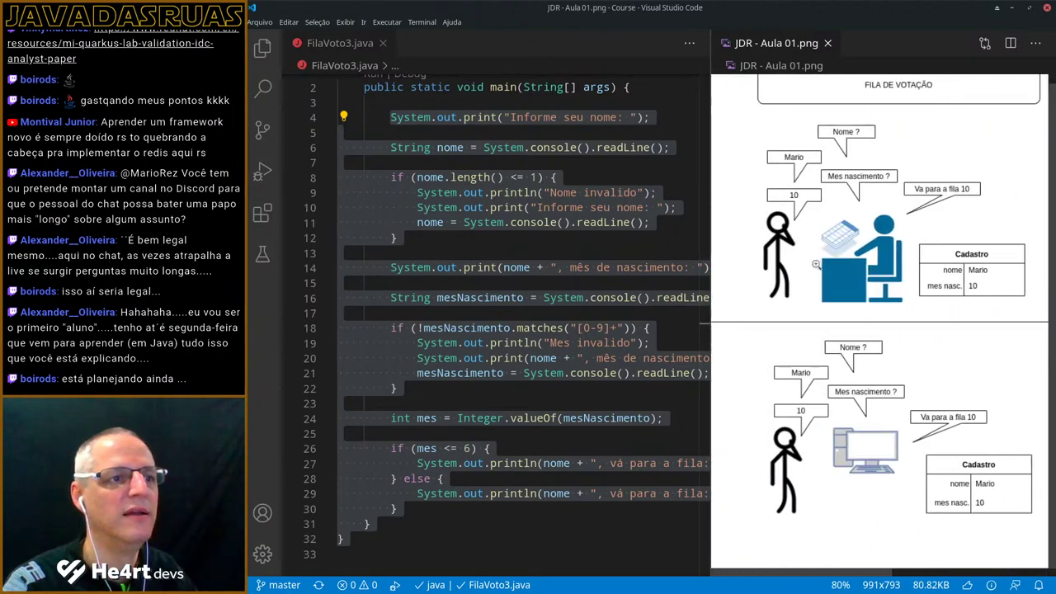
pyautogui.click(499, 207)
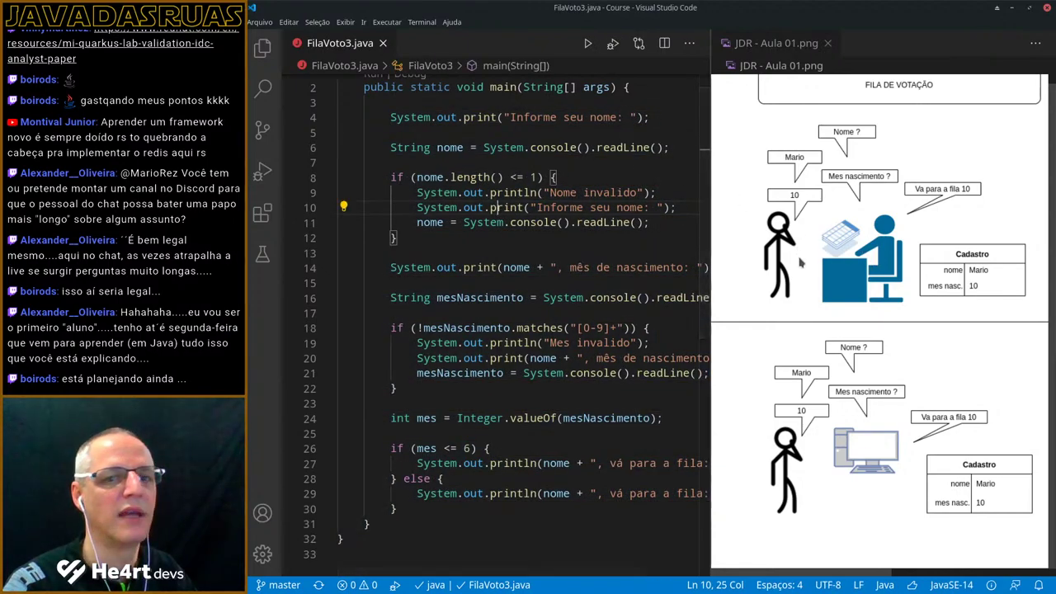